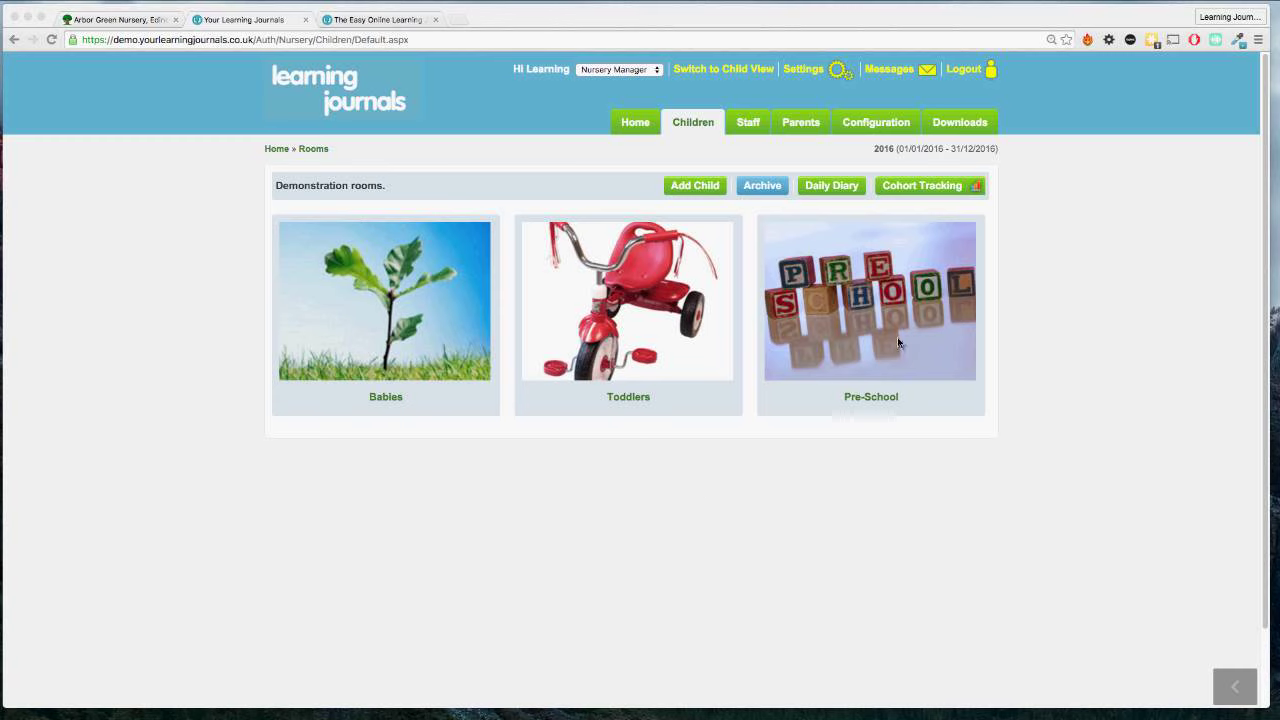
Open the Pre-School room and the observation stream of the second child listed.
left_click(883, 306)
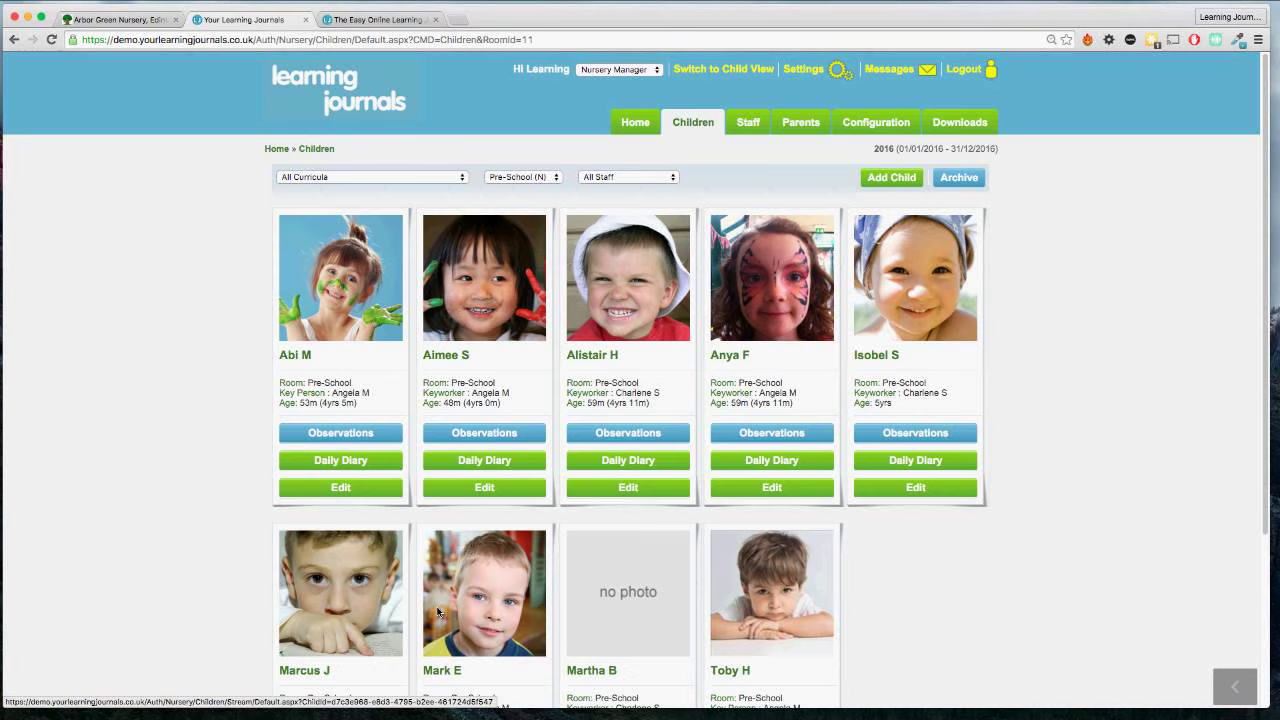
scroll(440, 520, "down", 1)
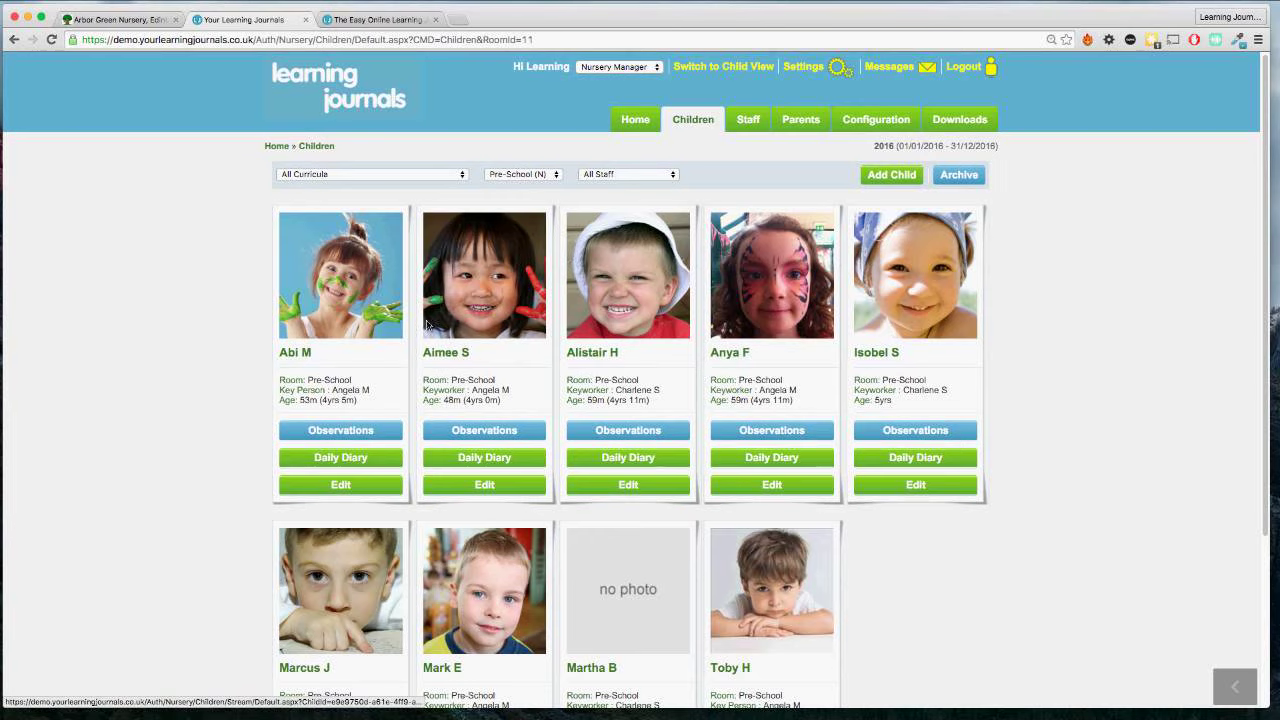
left_click(478, 288)
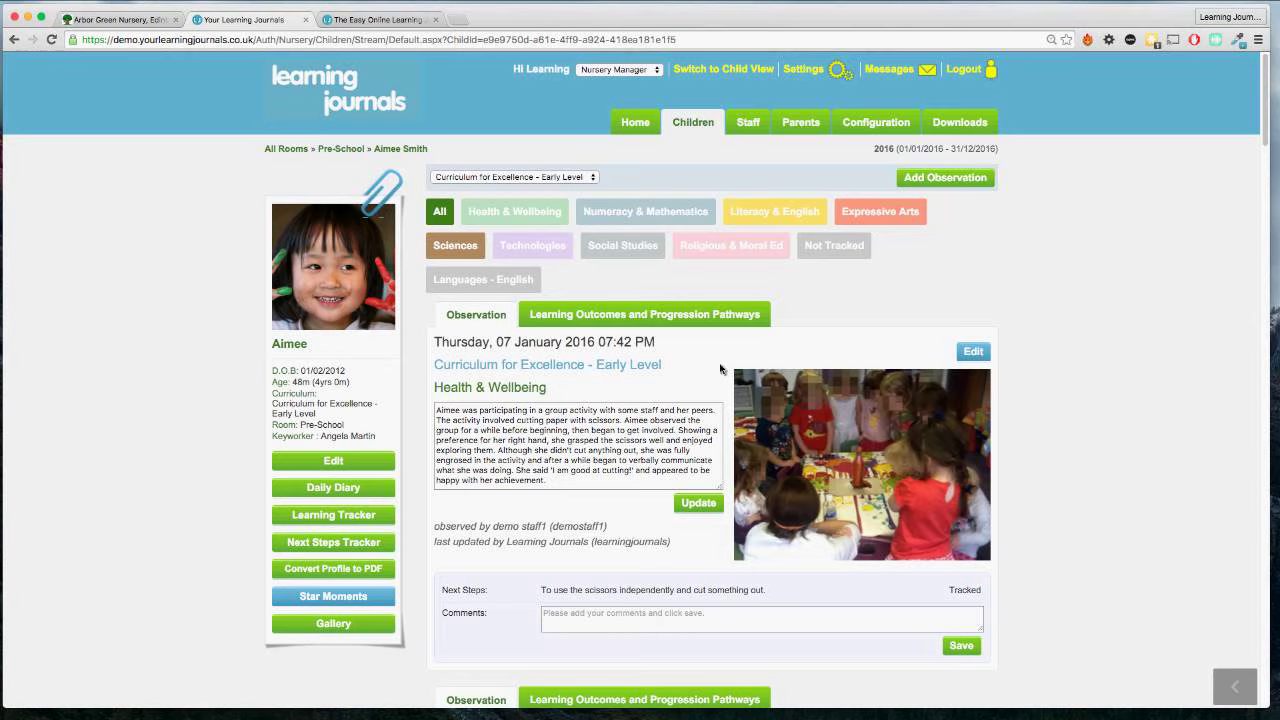
Review the child's past observations, including their learning areas, photos, next steps and comments.
scroll(722, 369, "down", 1)
scroll(721, 369, "down", 3)
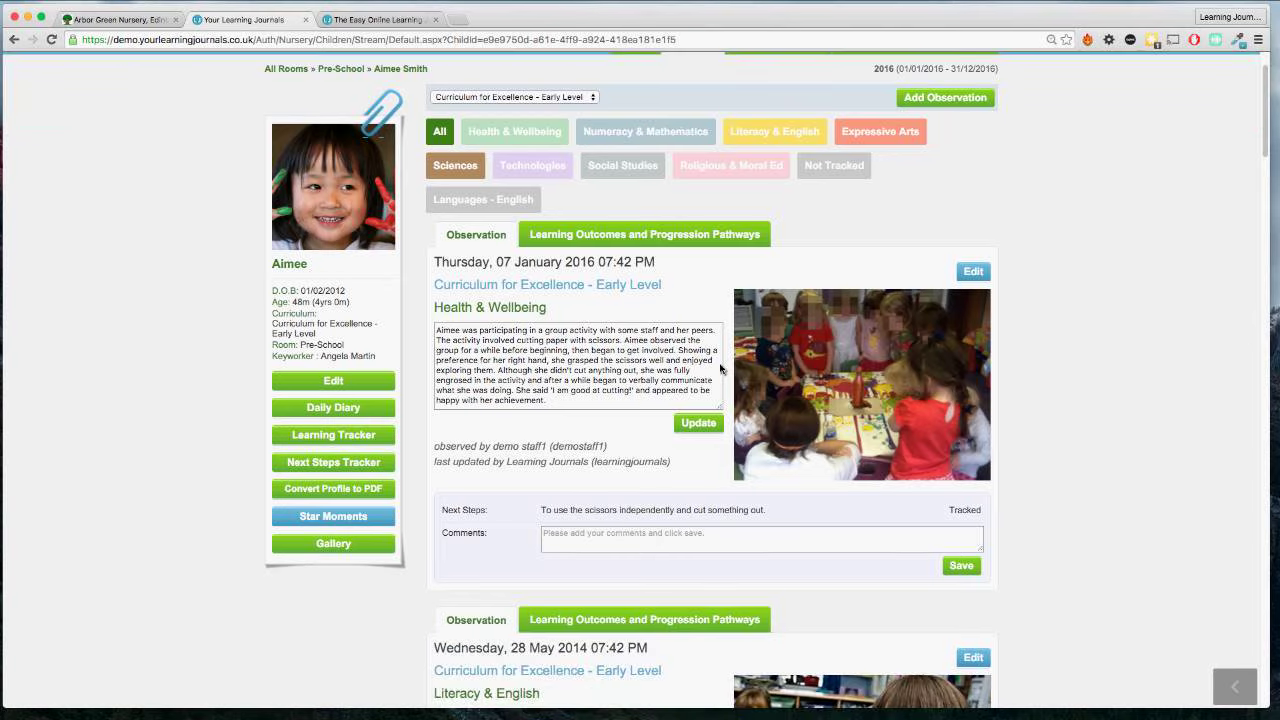
scroll(721, 369, "down", 2)
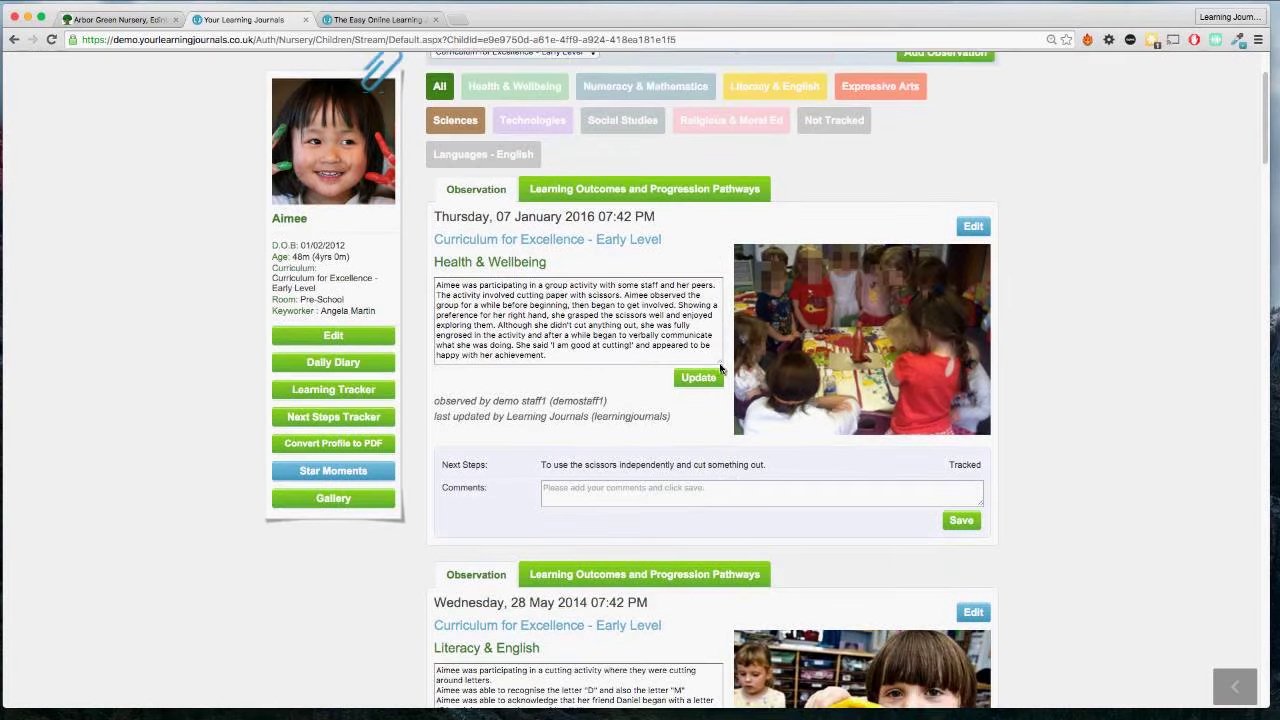
scroll(721, 369, "down", 2)
scroll(721, 369, "down", 2)
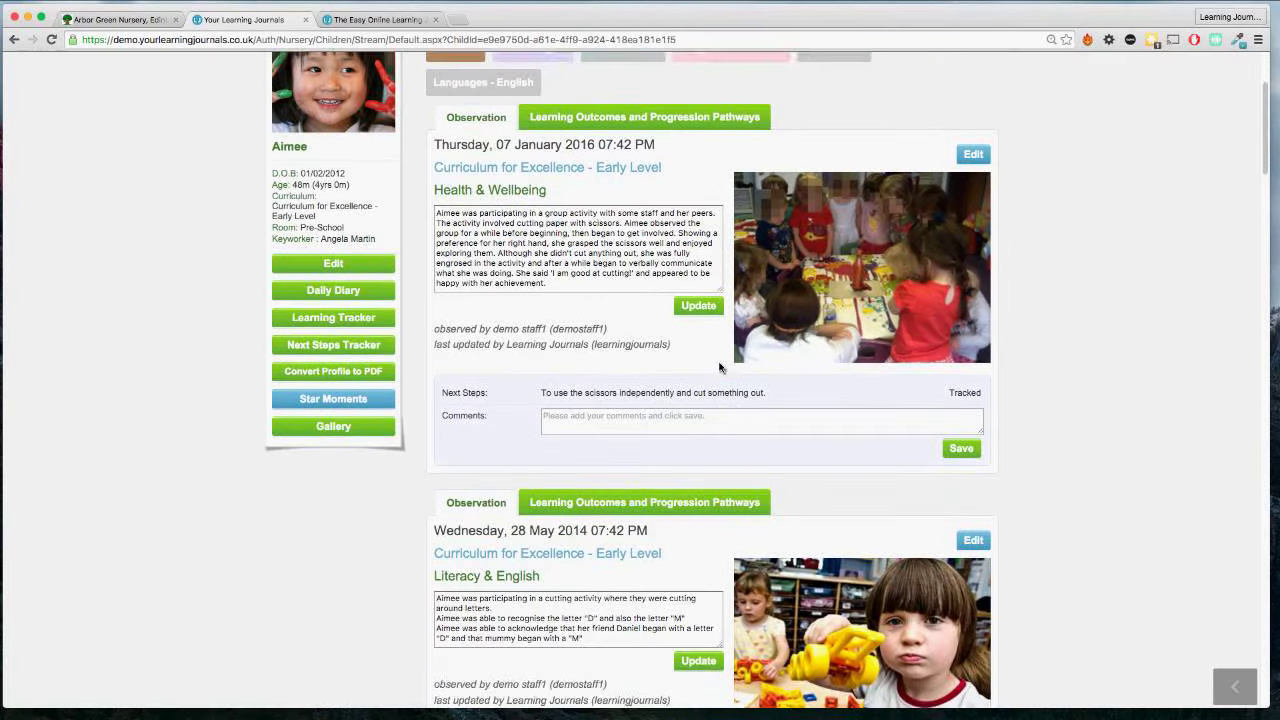
scroll(719, 368, "down", 4)
scroll(719, 368, "down", 5)
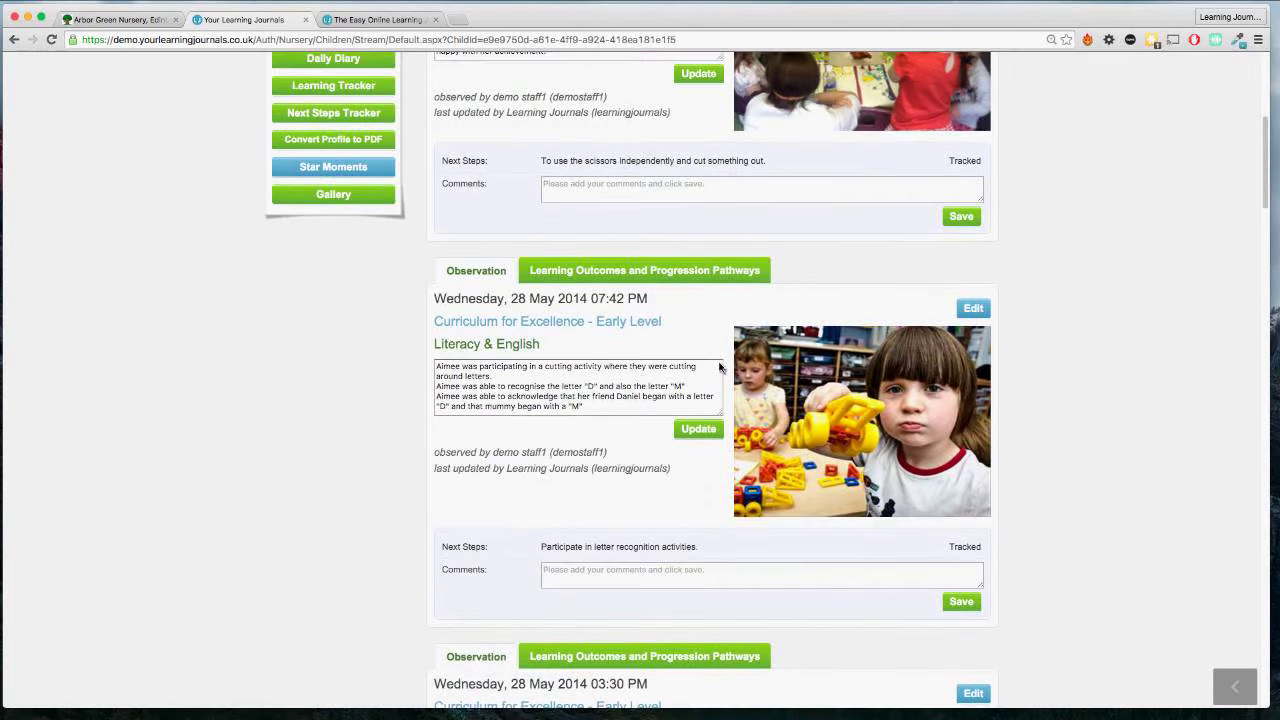
scroll(719, 368, "down", 15)
scroll(719, 368, "down", 2)
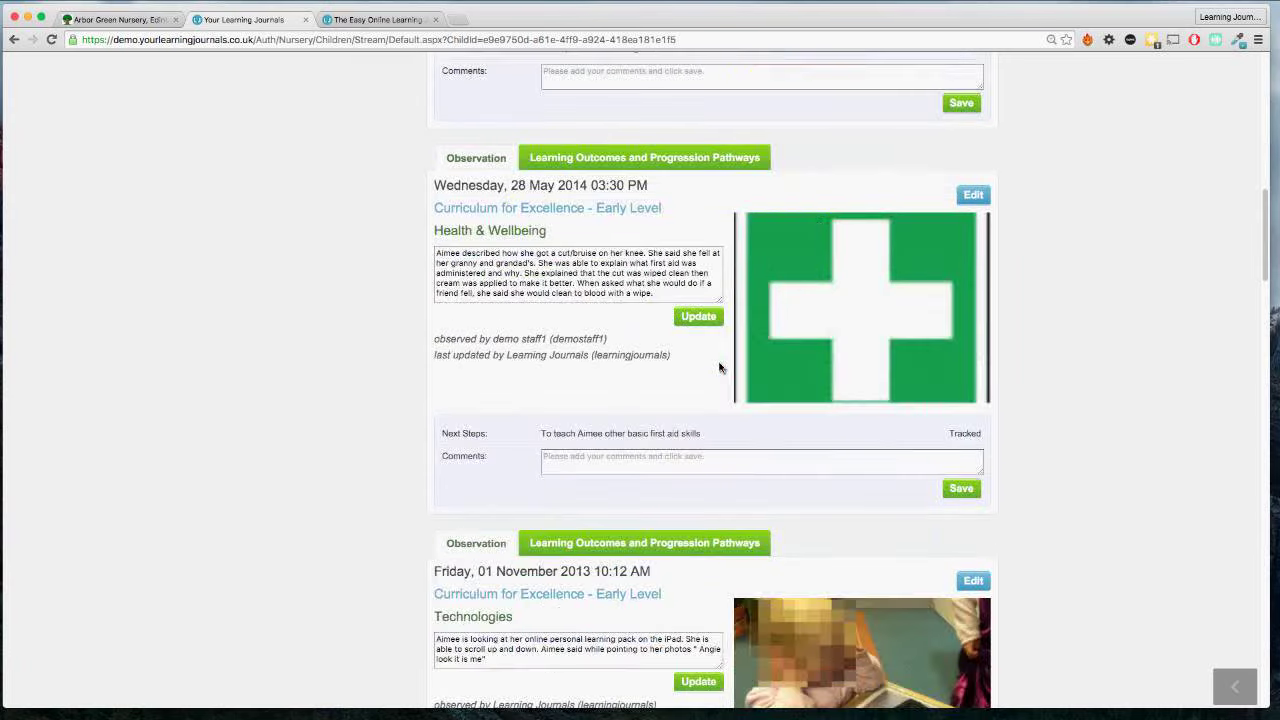
scroll(719, 368, "down", 8)
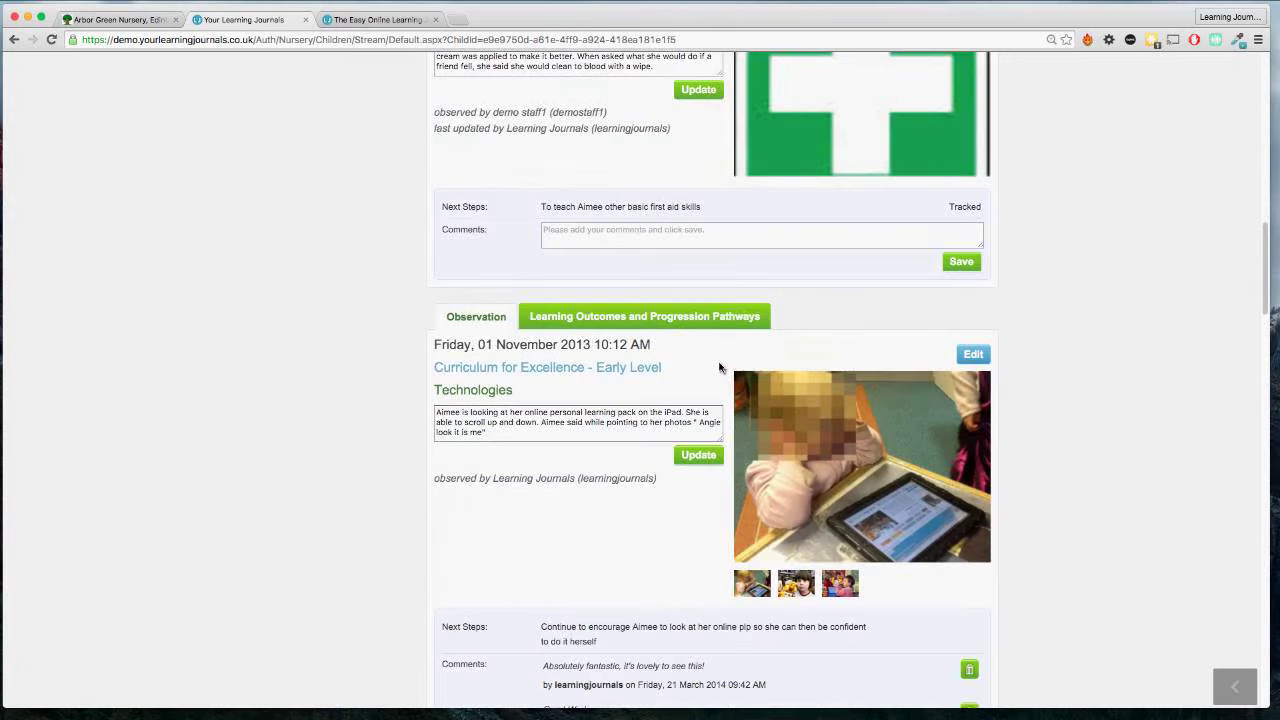
scroll(719, 368, "down", 7)
scroll(719, 368, "down", 6)
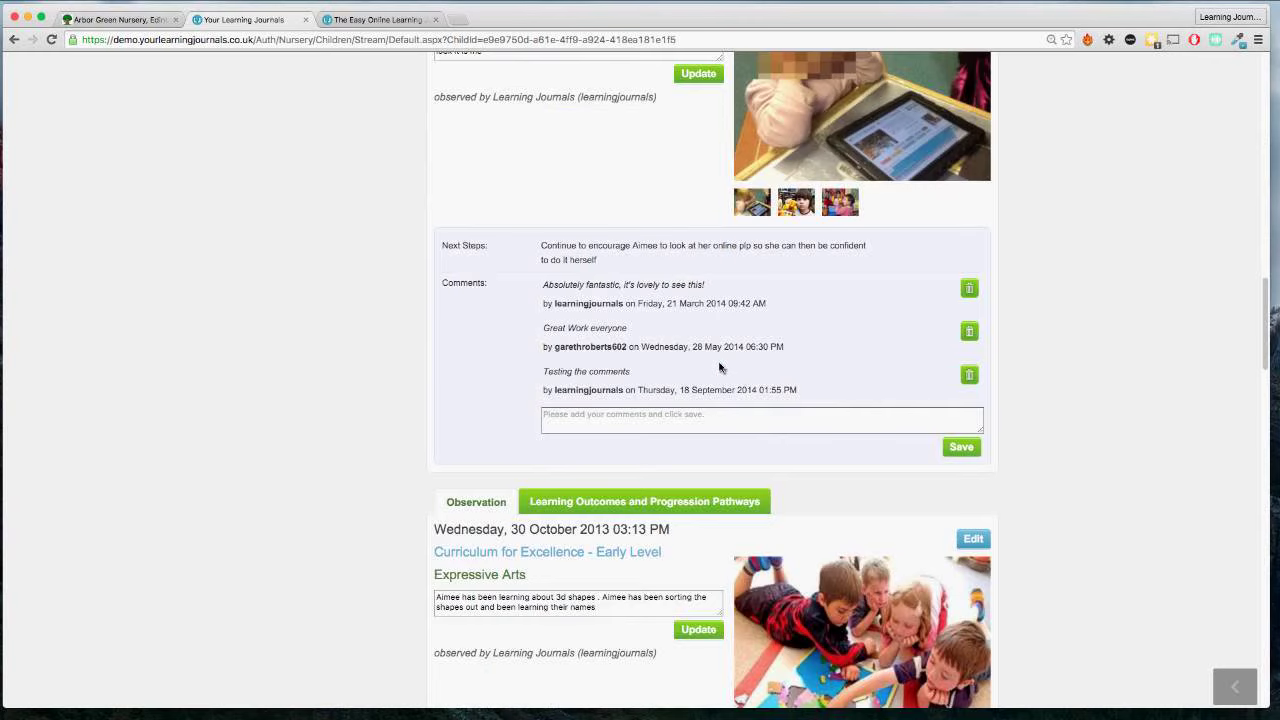
scroll(719, 368, "down", 12)
scroll(719, 368, "down", 8)
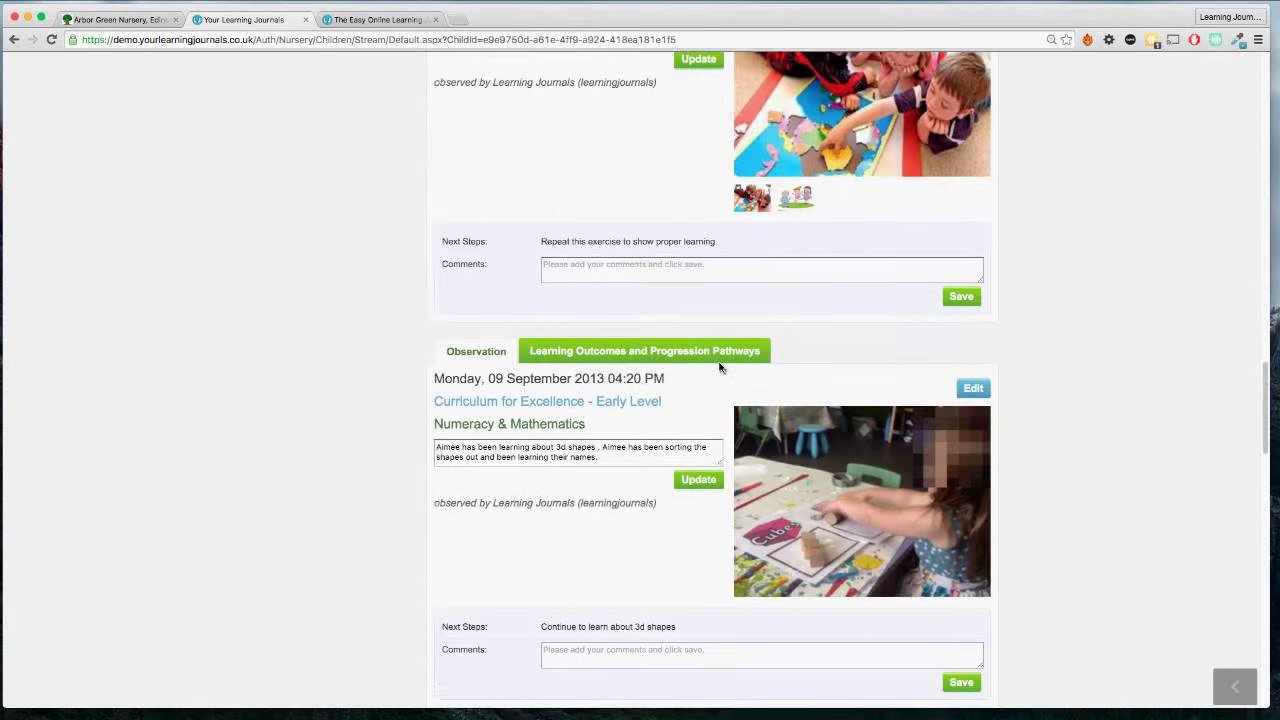
scroll(719, 368, "down", 5)
scroll(719, 368, "down", 11)
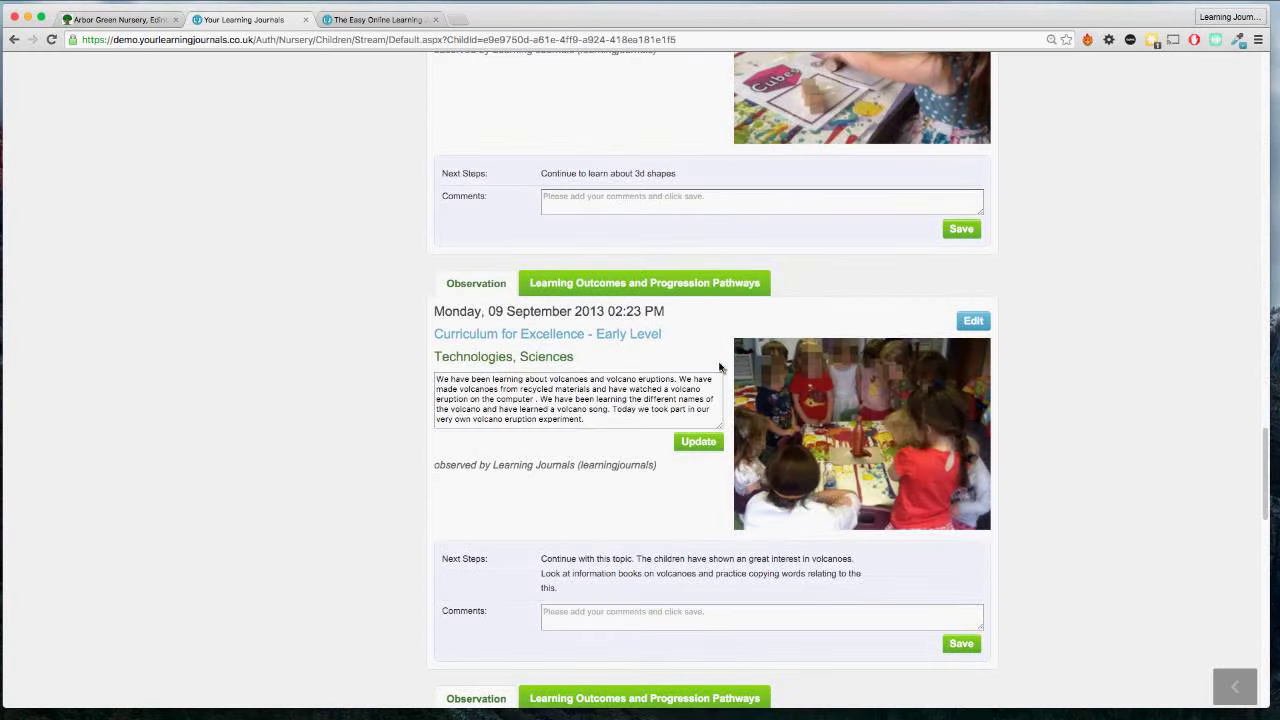
scroll(719, 368, "down", 10)
scroll(719, 368, "down", 2)
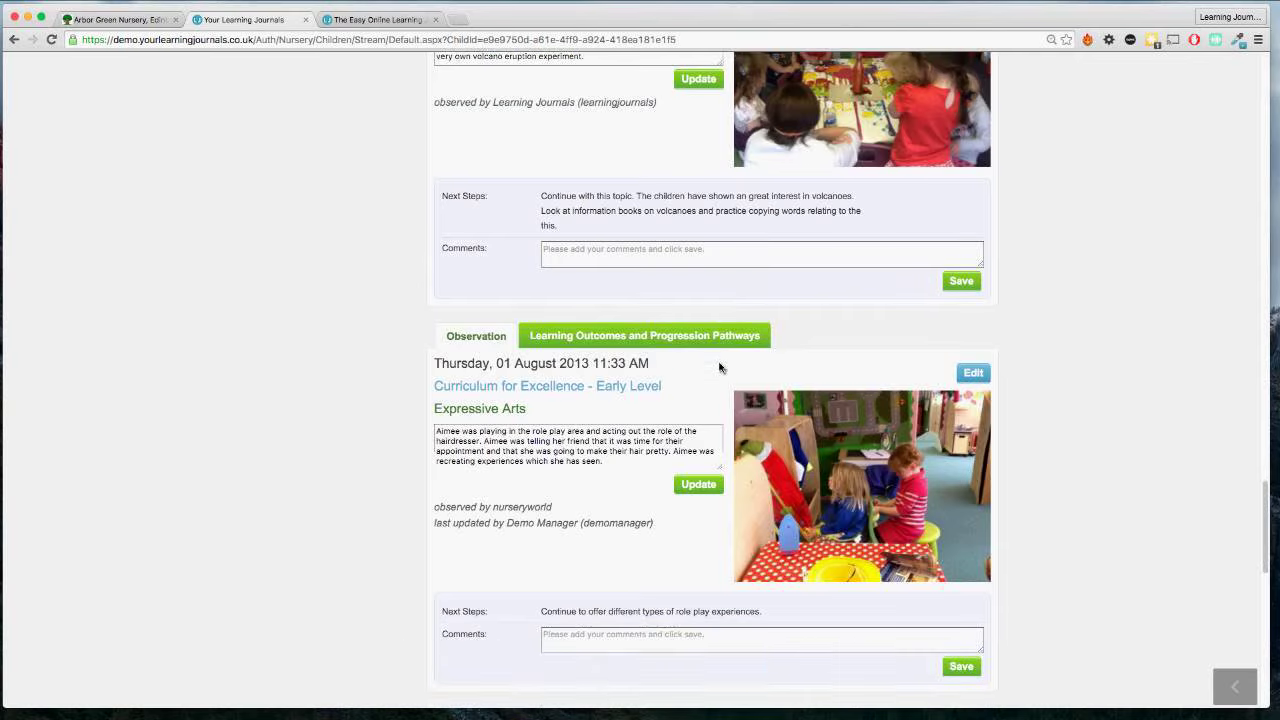
scroll(719, 368, "up", 18)
scroll(719, 368, "up", 5)
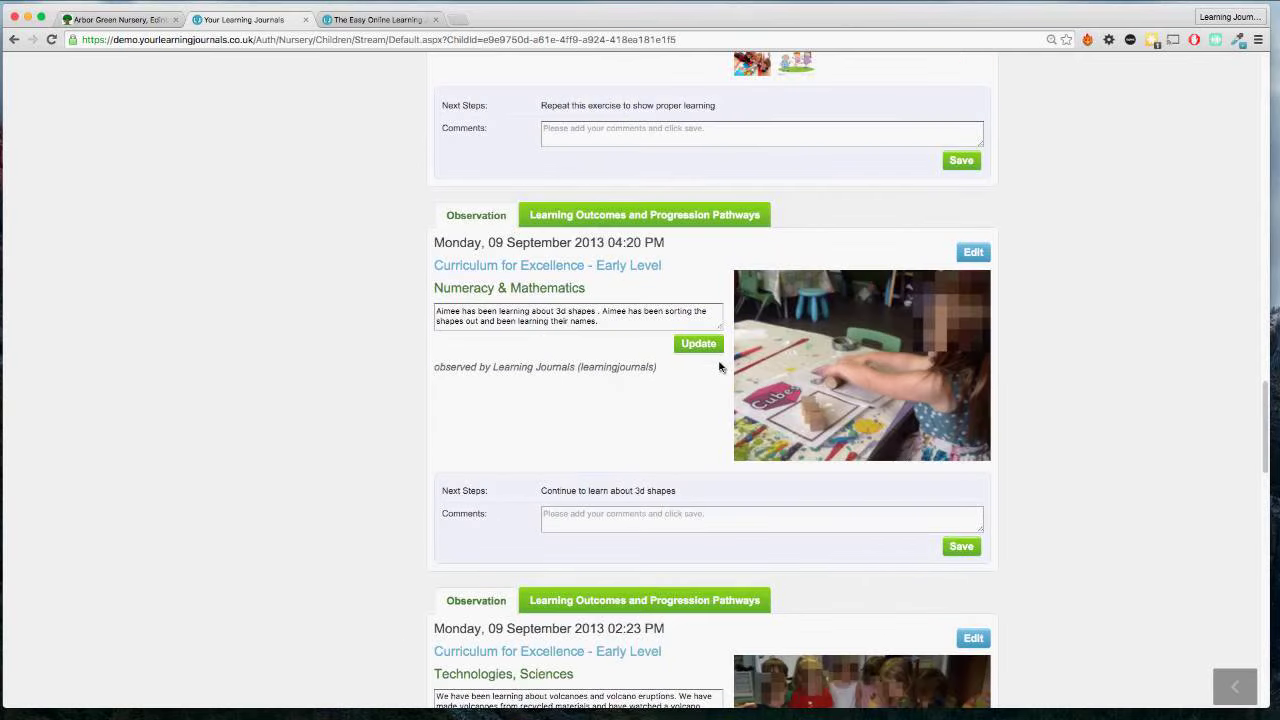
scroll(719, 368, "up", 4)
scroll(720, 368, "up", 20)
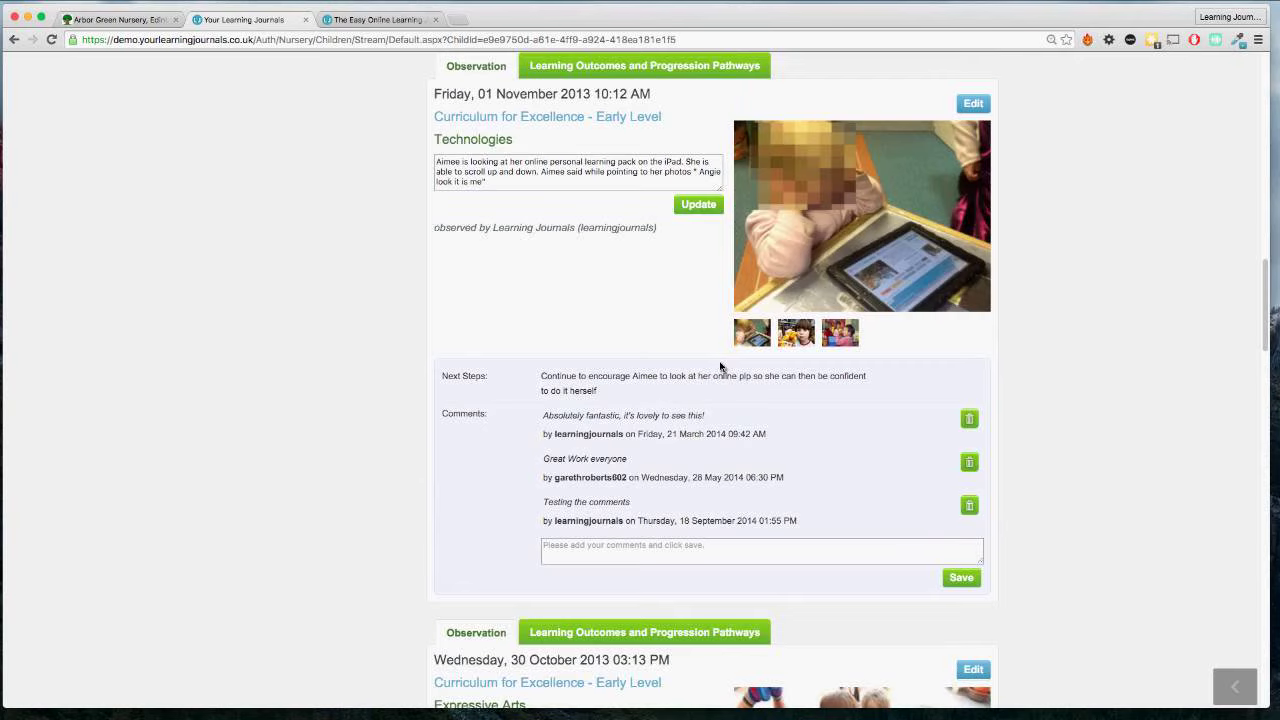
scroll(720, 368, "up", 20)
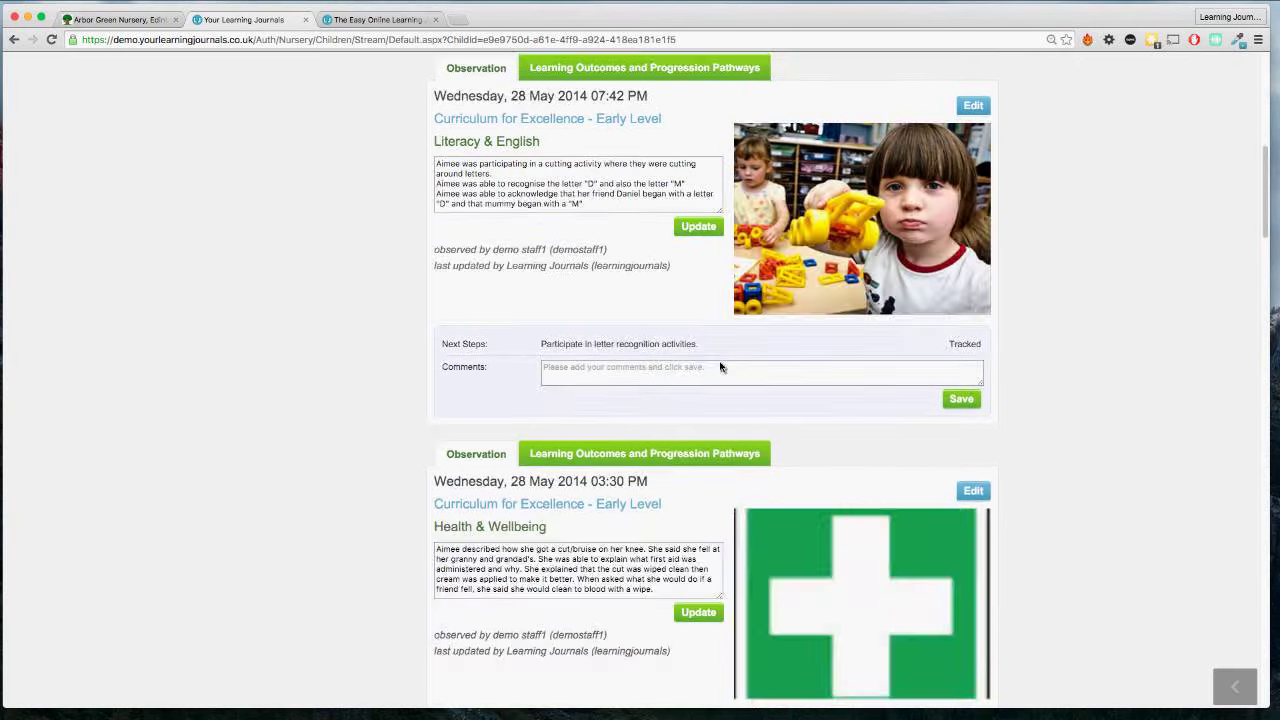
scroll(720, 366, "up", 15)
Examine the latest observation's date, curriculum, learning area, description, authors and next steps.
left_click_drag(434, 222, 640, 223)
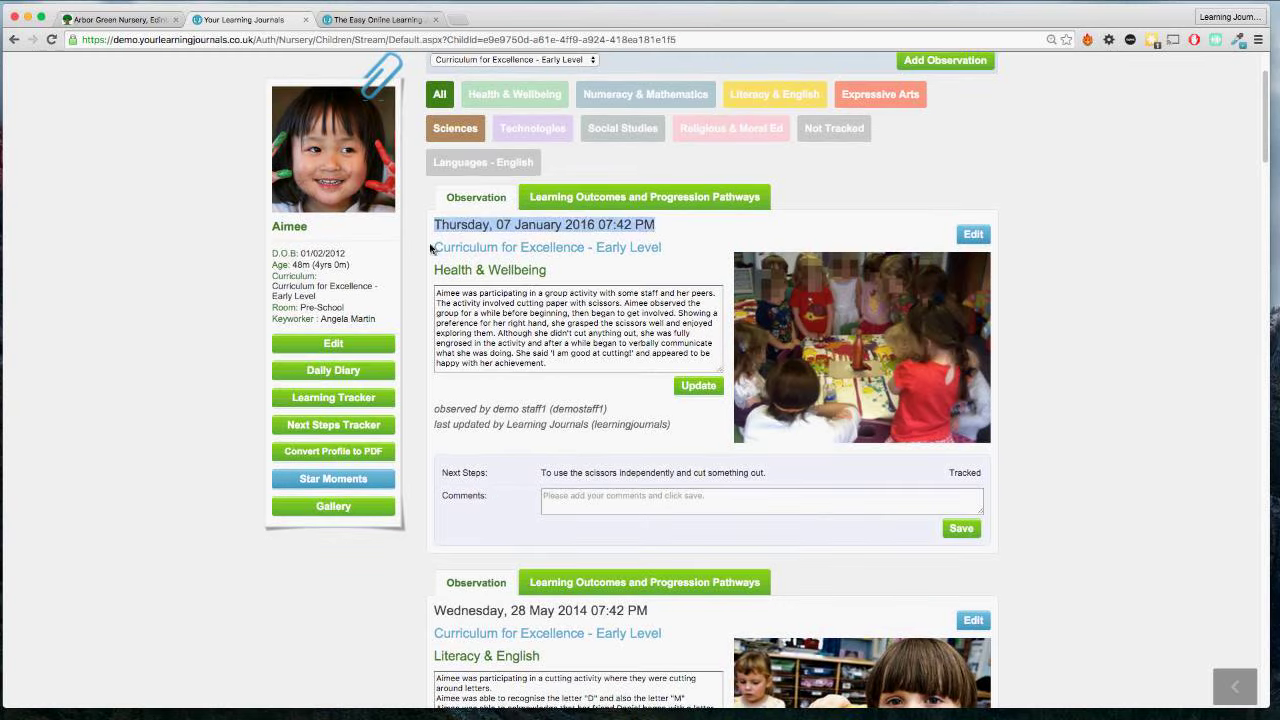
left_click_drag(434, 248, 661, 258)
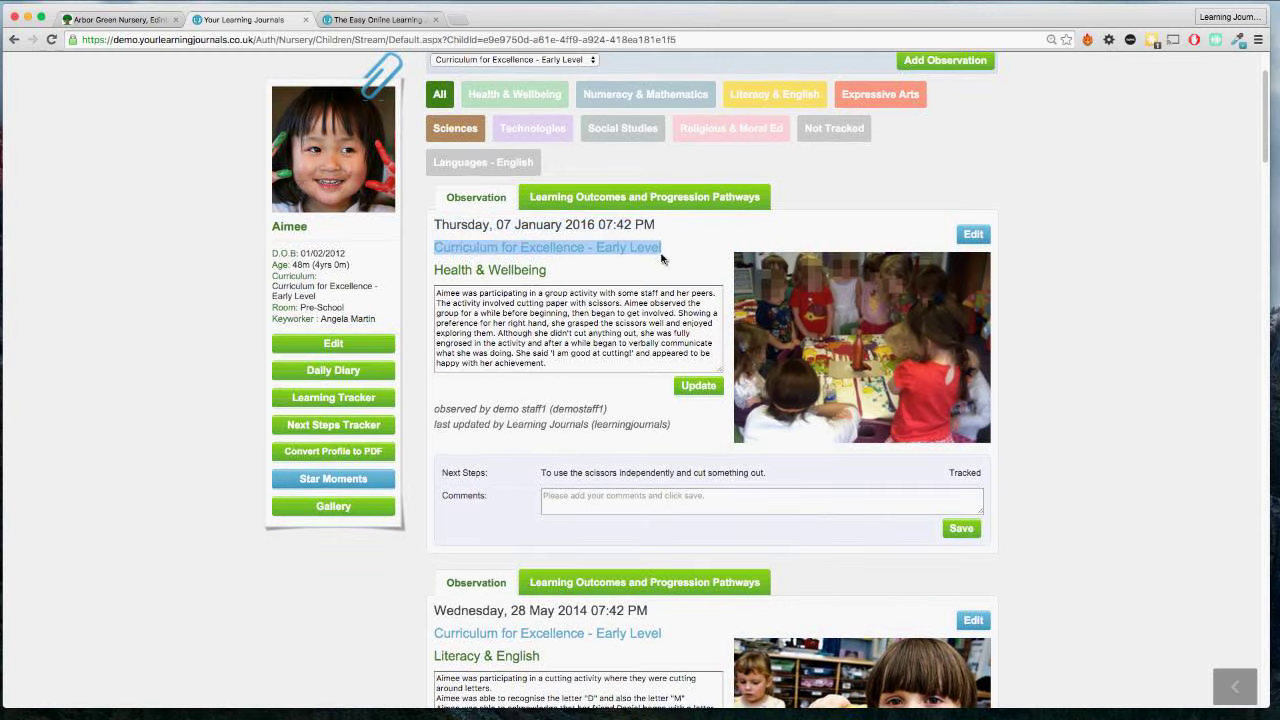
scroll(661, 258, "up", 1)
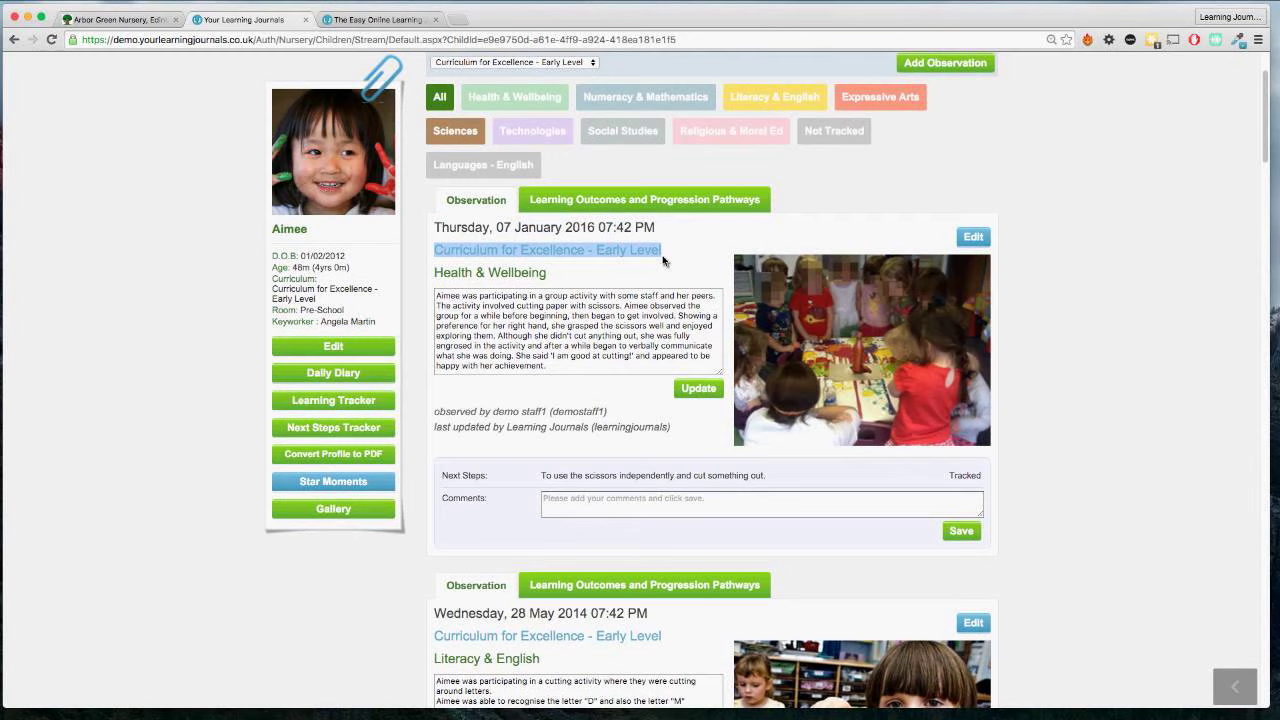
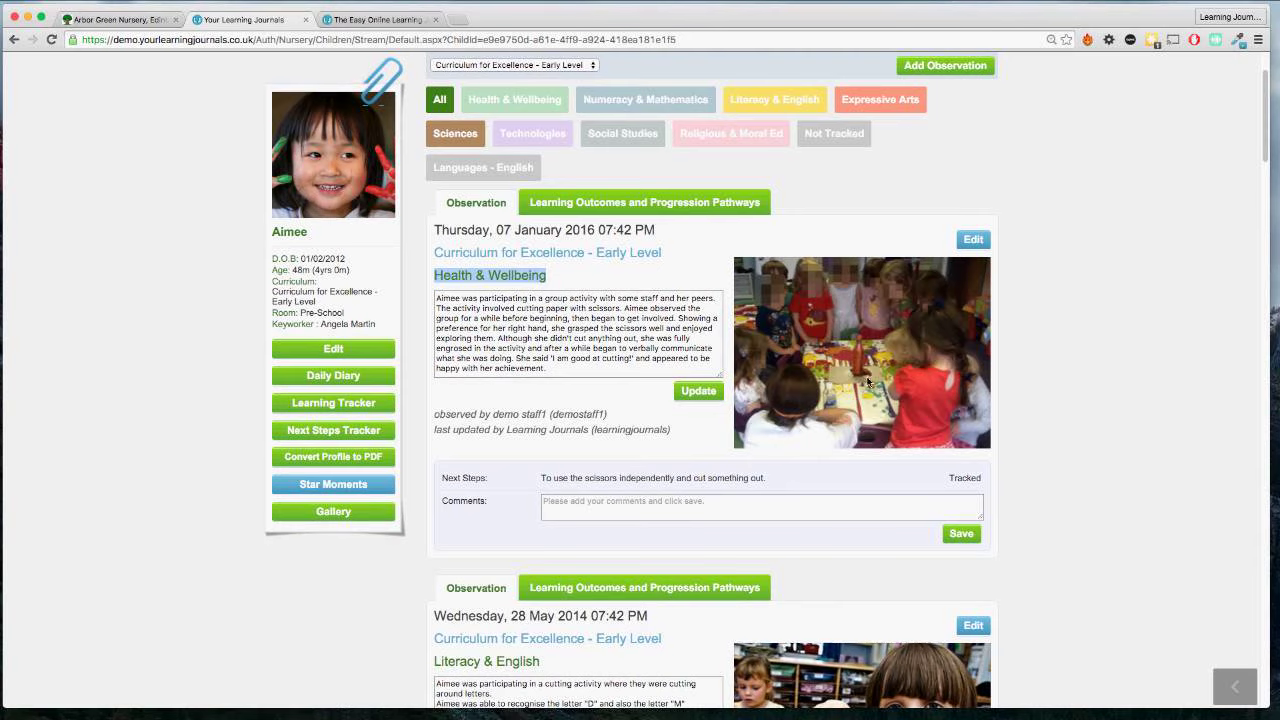
left_click_drag(437, 300, 540, 372)
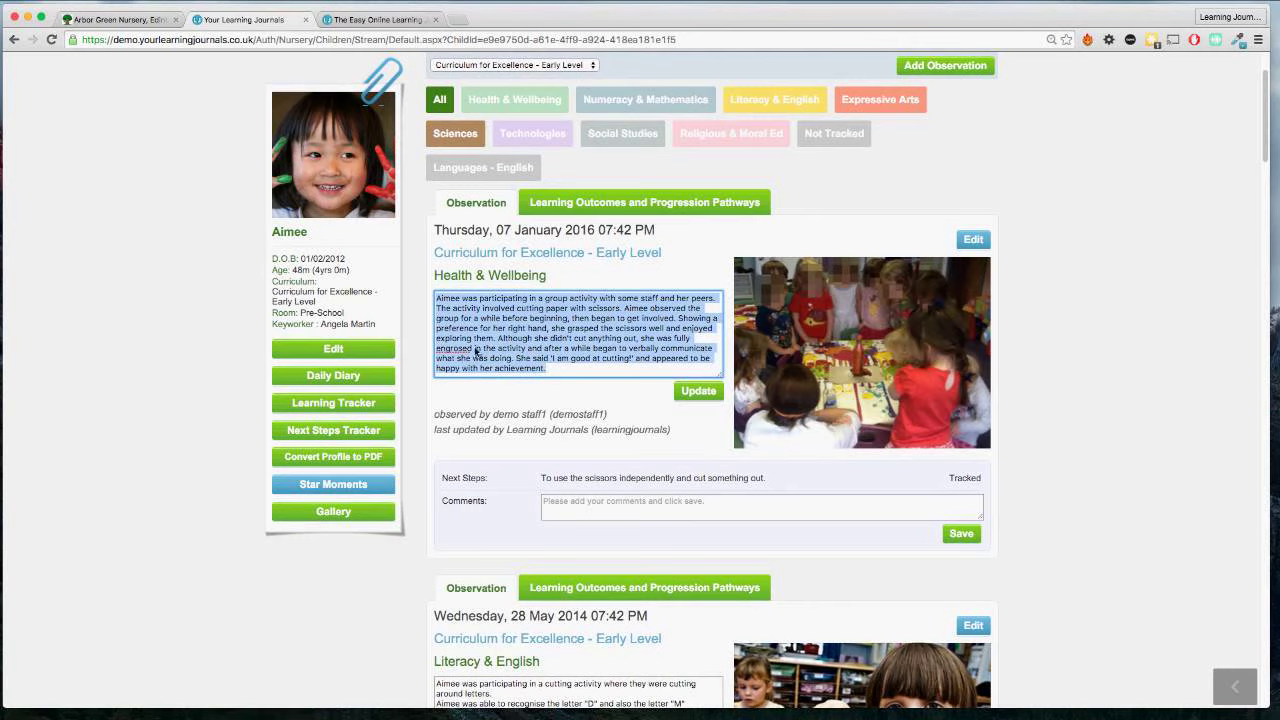
left_click(548, 375)
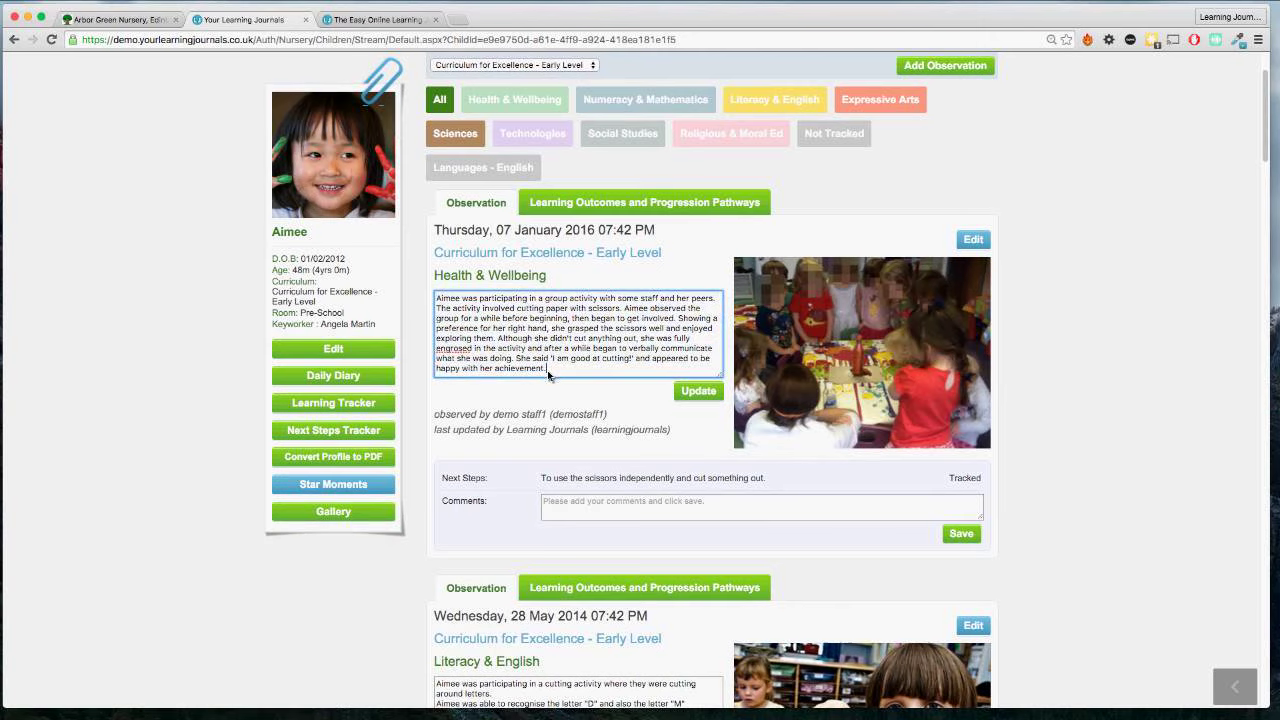
scroll(548, 375, "up", 1)
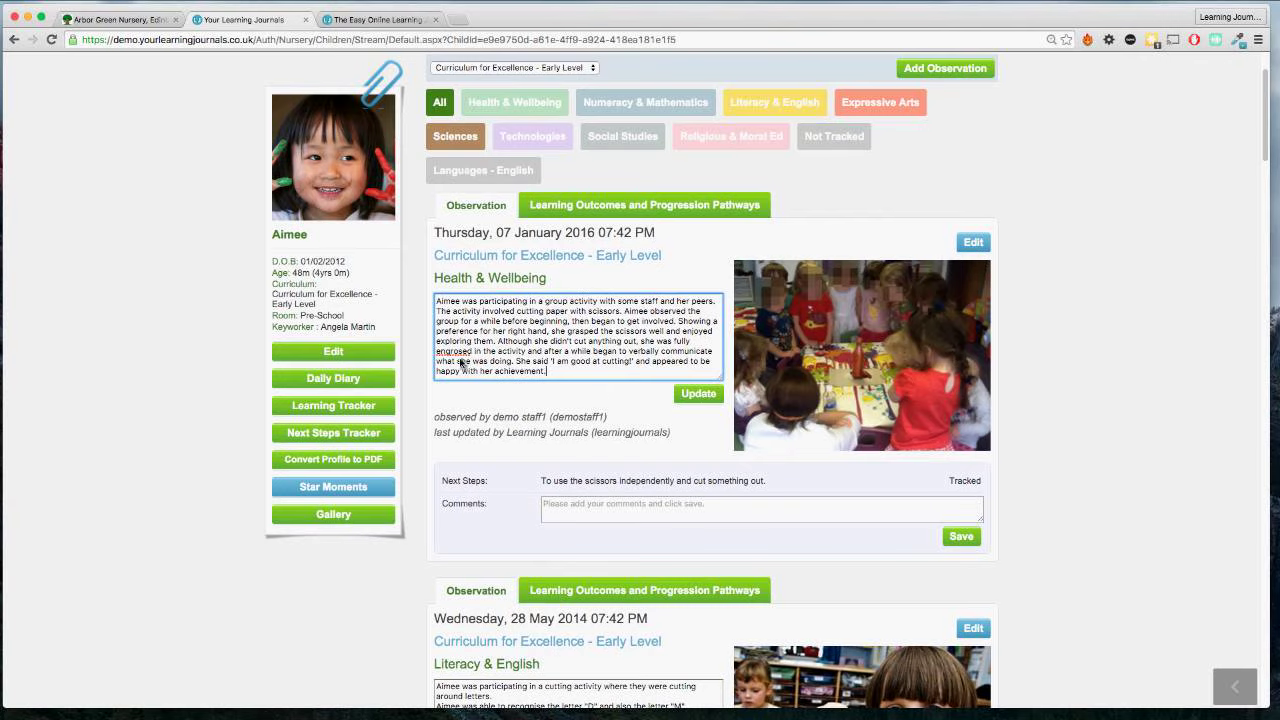
left_click_drag(493, 418, 590, 437)
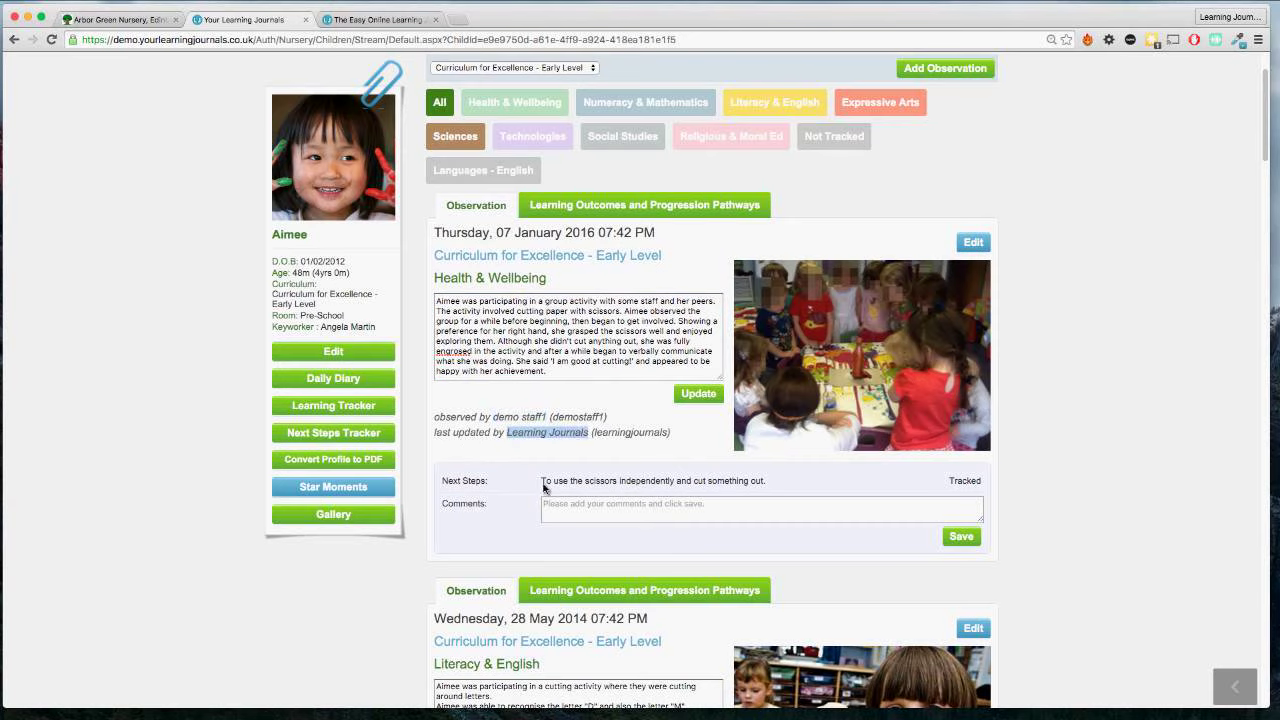
left_click_drag(544, 484, 763, 485)
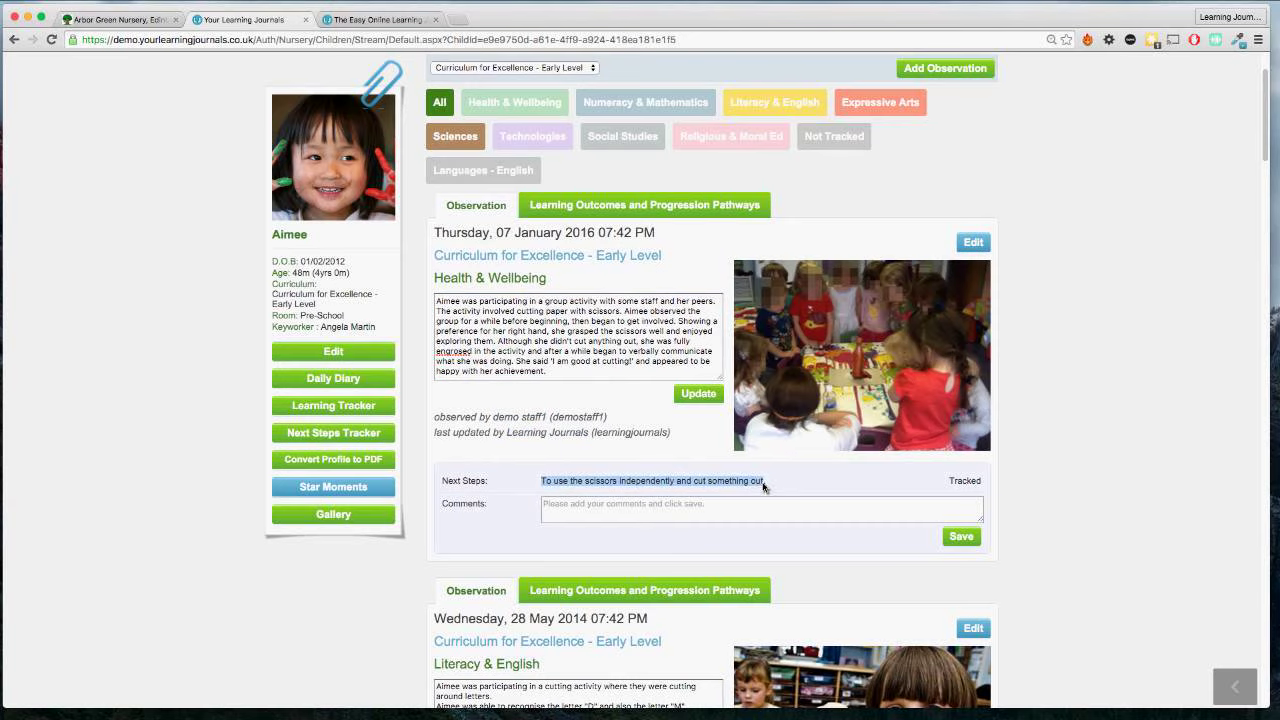
left_click_drag(763, 485, 767, 486)
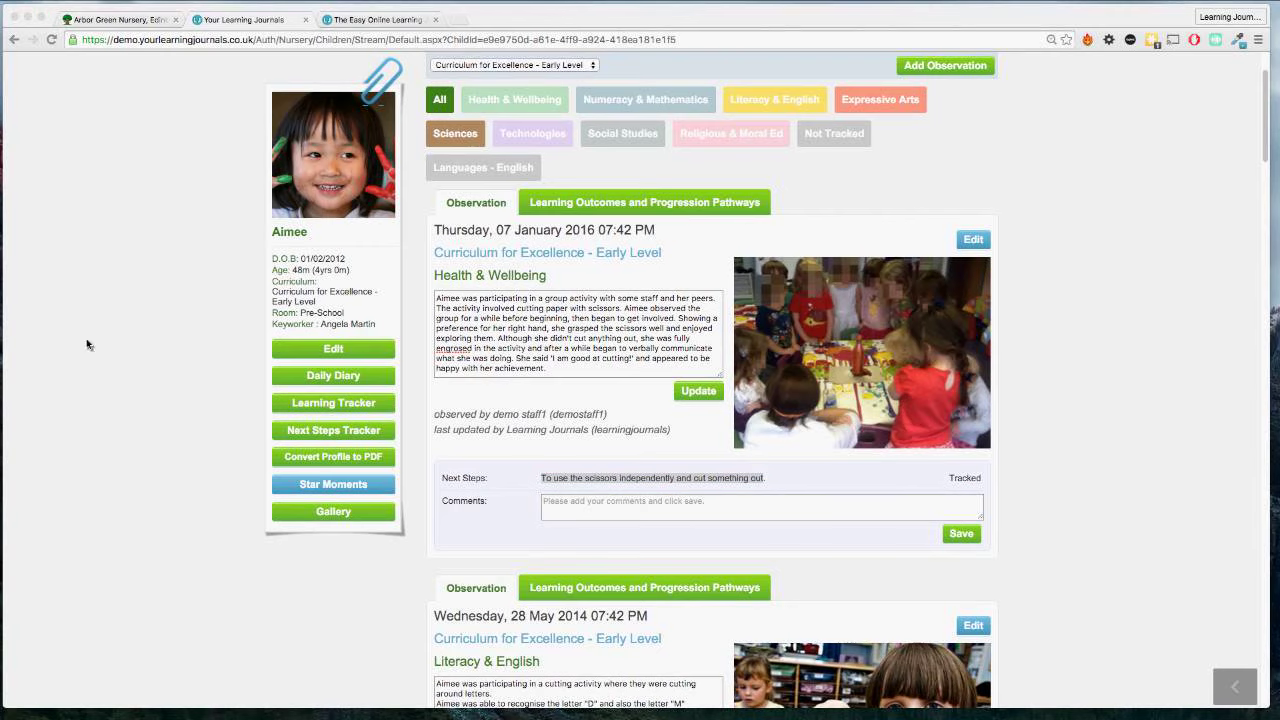
Start a new observation for the child with Numeracy & Mathematics as the learning outcome type.
scroll(1064, 306, "up", 3)
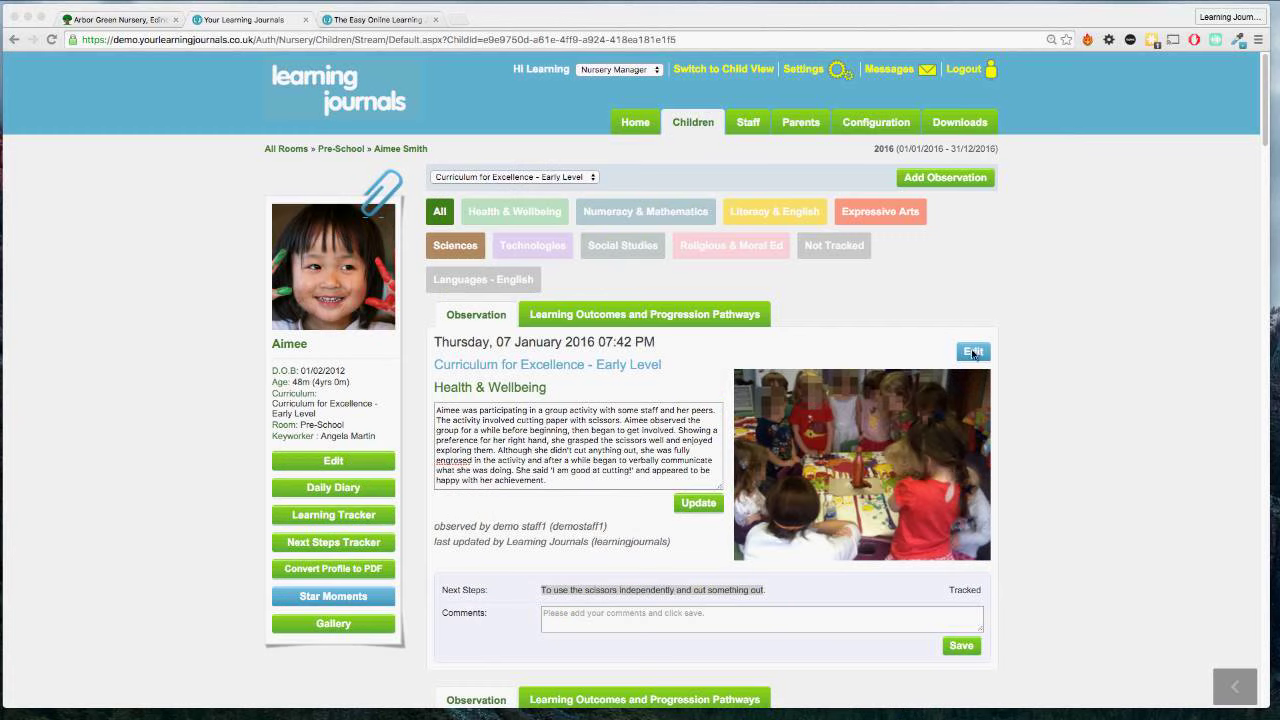
left_click(955, 207)
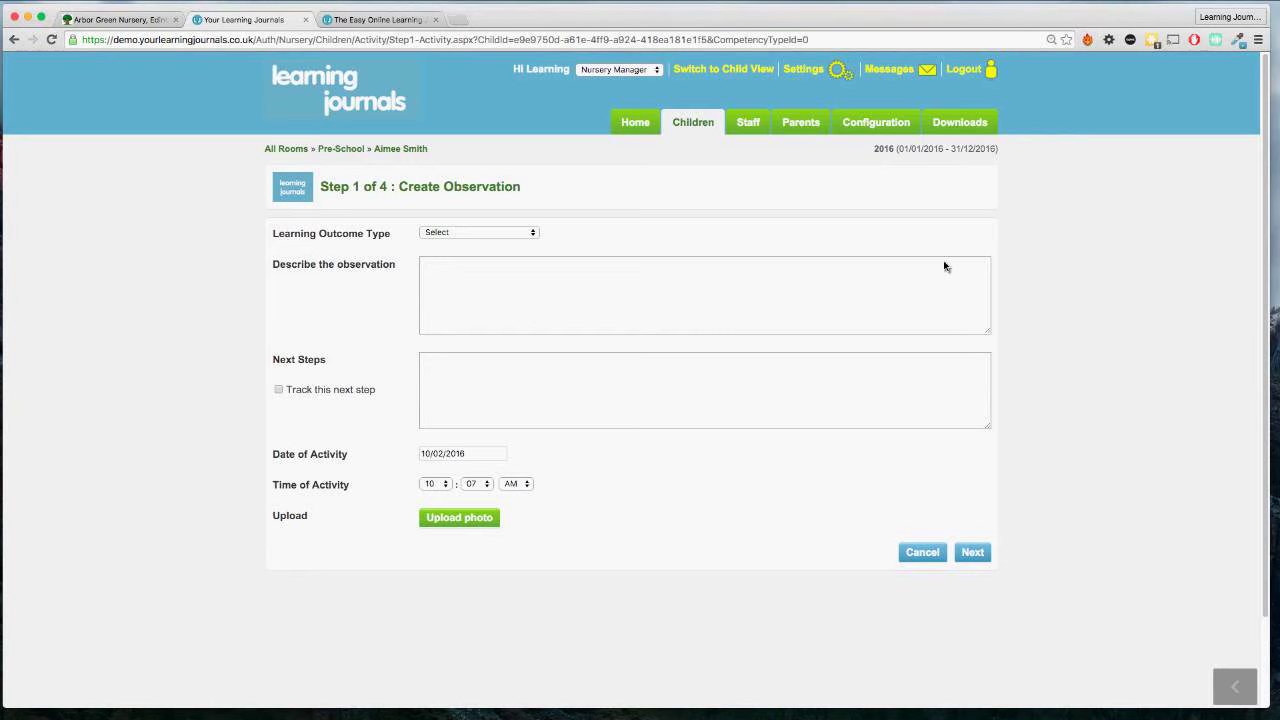
left_click(480, 233)
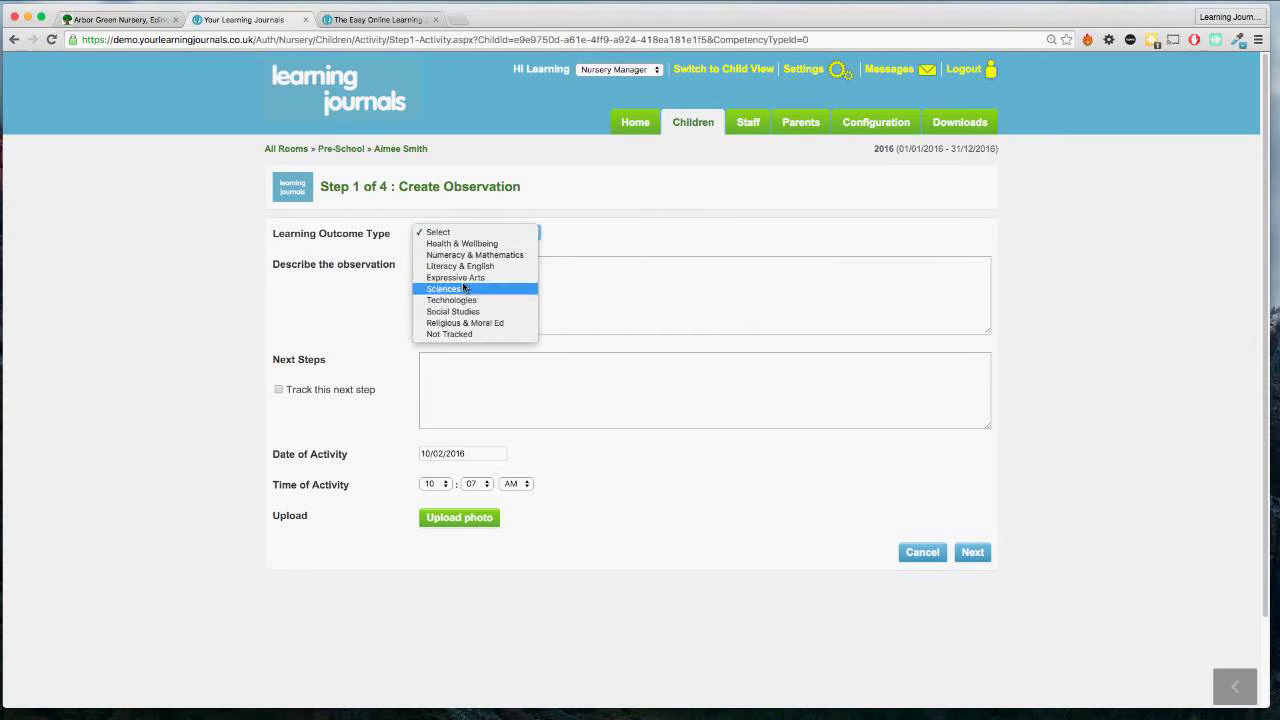
left_click(468, 255)
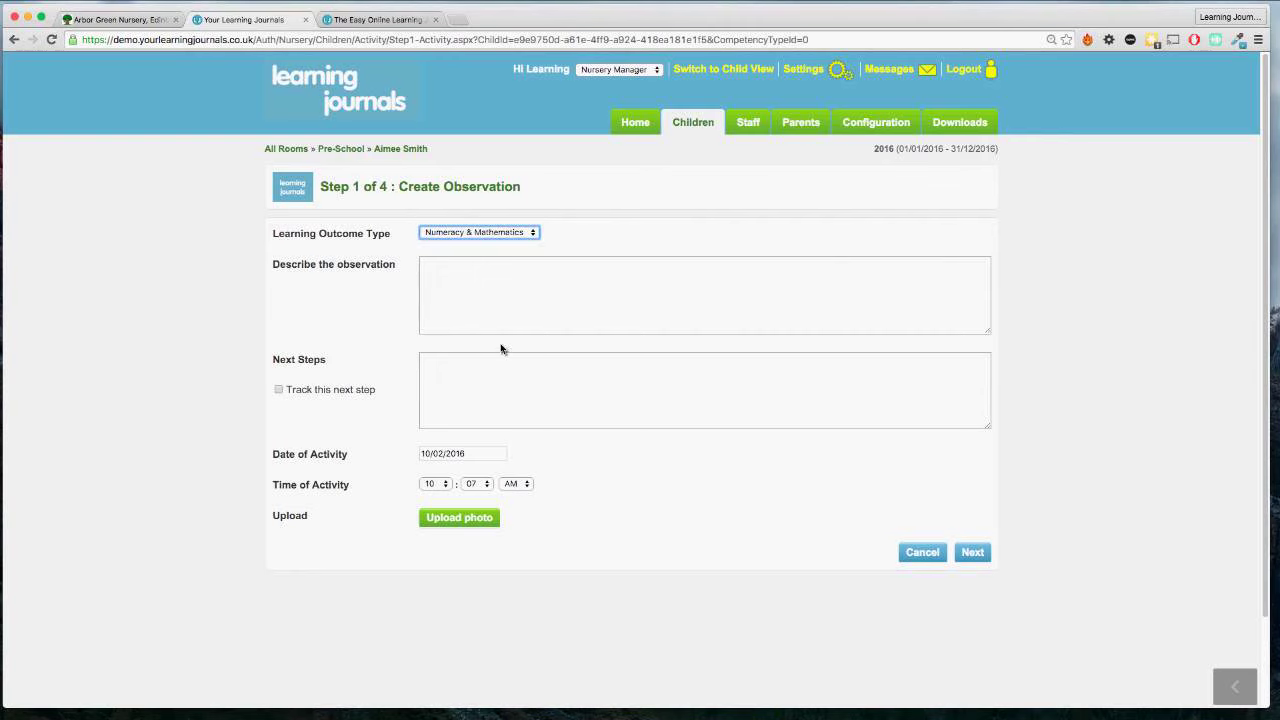
Describe the observation with the child's first name followed by "was learning to counting to 10.".
left_click(433, 295)
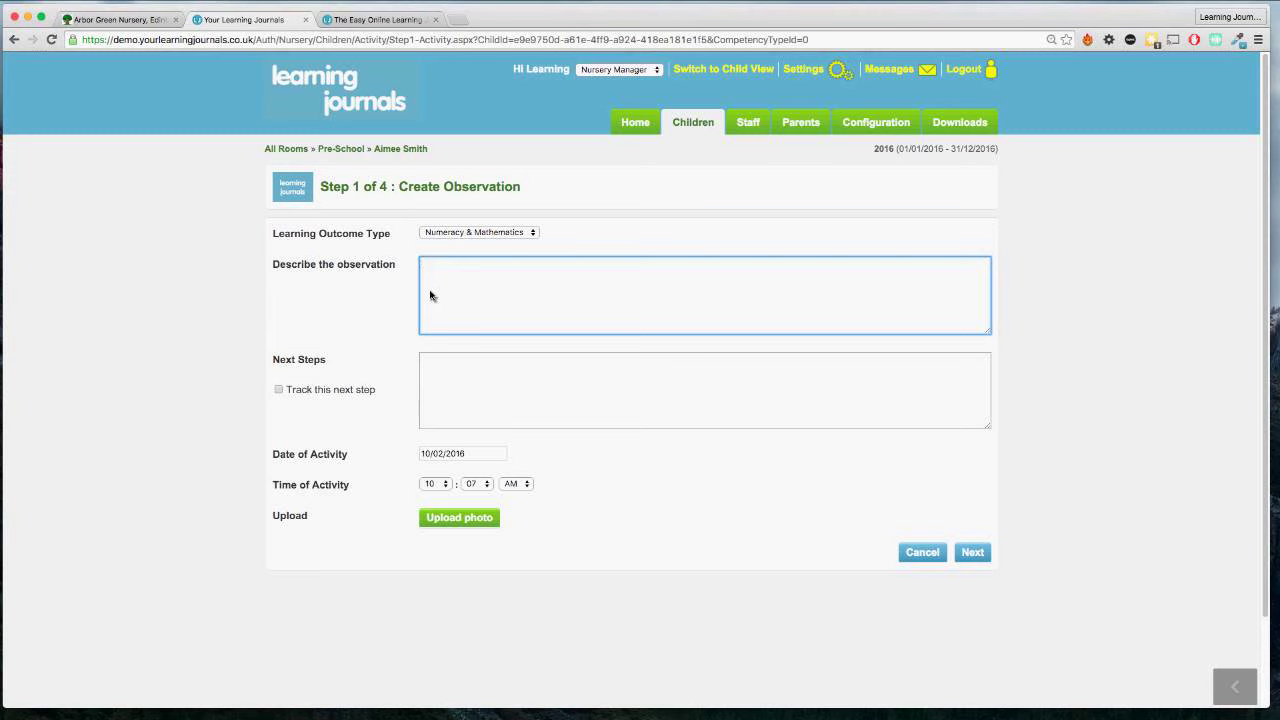
type("Aimee was ;e")
key("BackSpace")
key("BackSpace")
type("learning to counting to 10.")
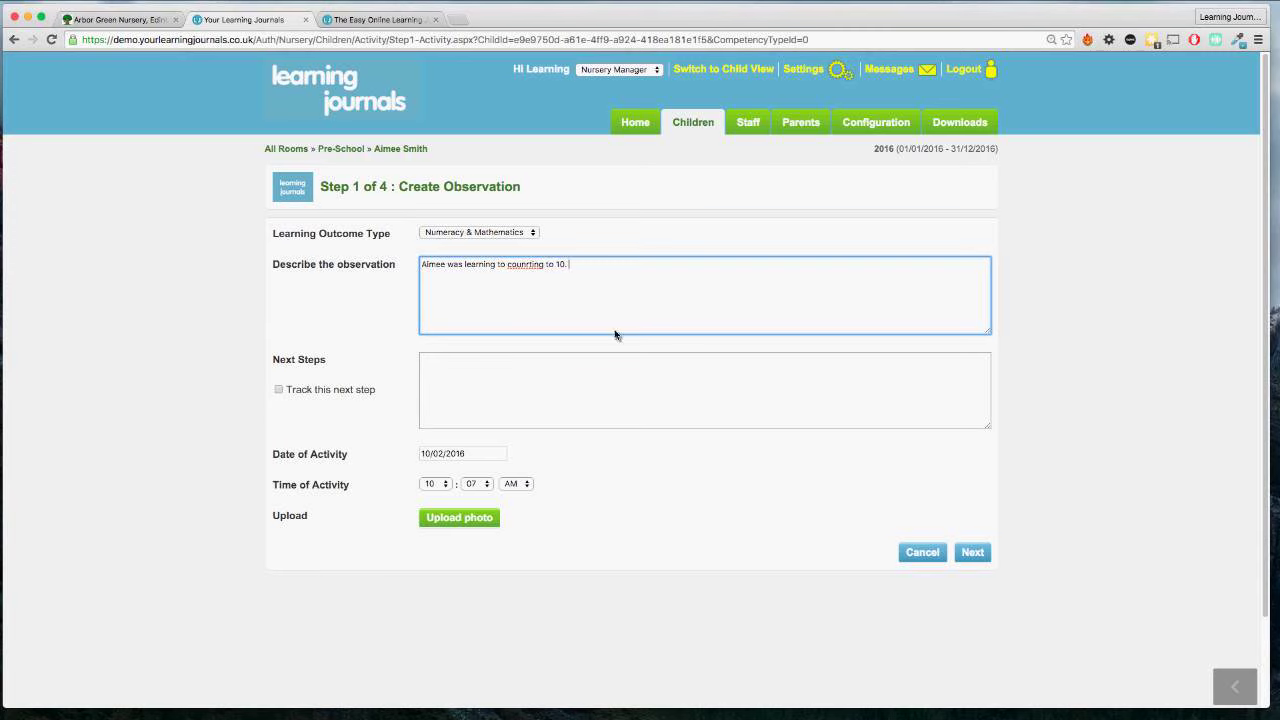
left_click(528, 266)
left_click_drag(556, 264, 412, 246)
left_click(580, 278)
type(".")
Switch tracking of the next step on and off again, and reselect 10/02/2016 as the date of activity.
left_click(445, 375)
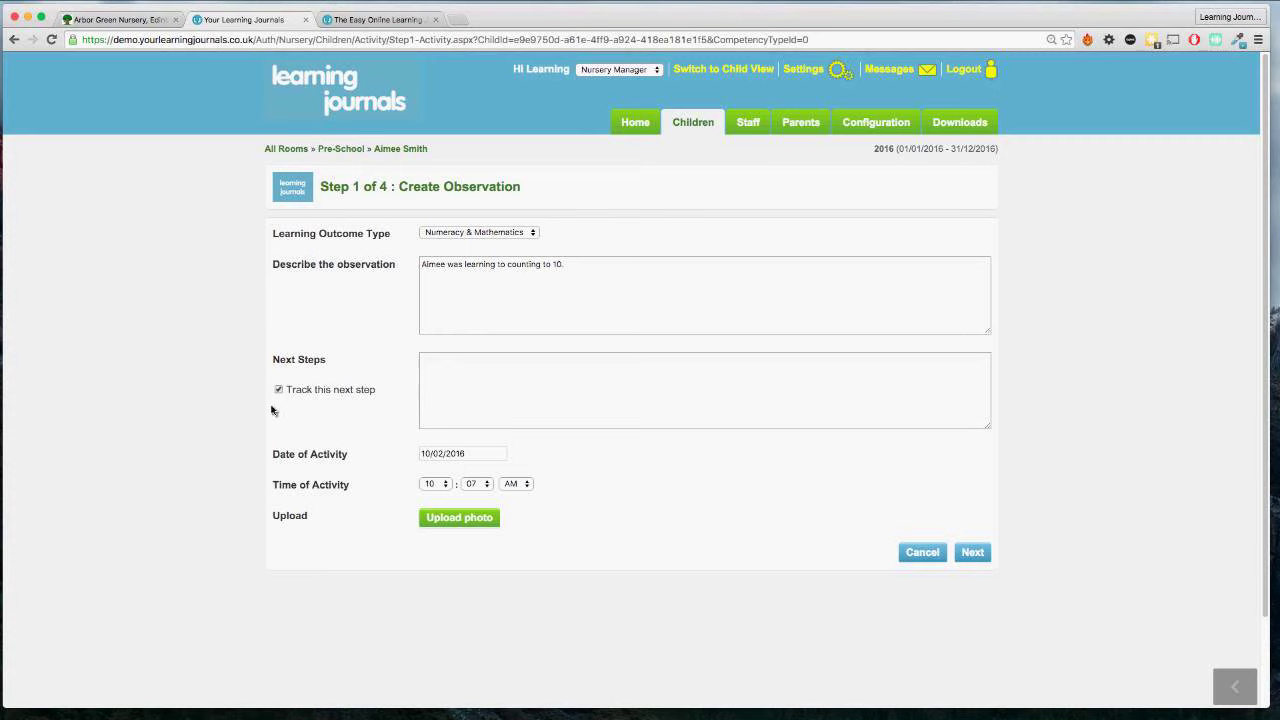
left_click(326, 395)
left_click(472, 456)
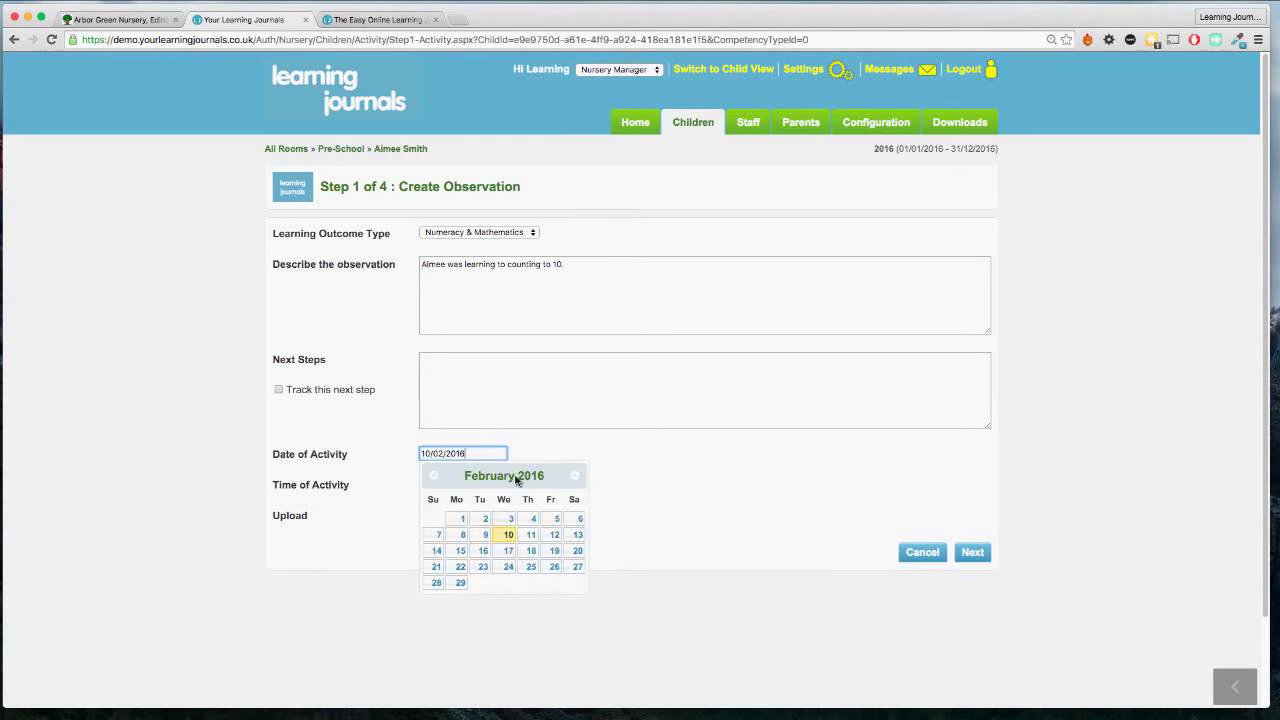
left_click(486, 541)
left_click(466, 453)
left_click(508, 534)
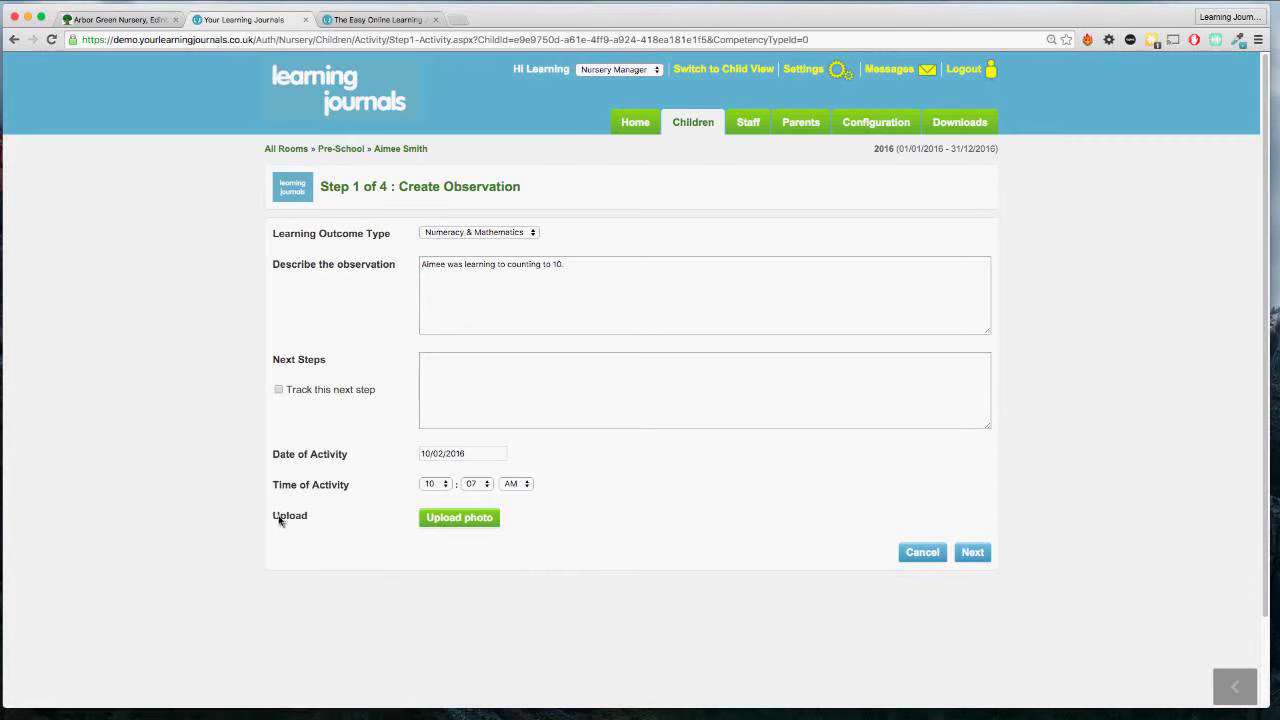
Upload kangaroo.png as a photo for the observation, accepting its crop.
left_click(434, 522)
right_click(434, 522)
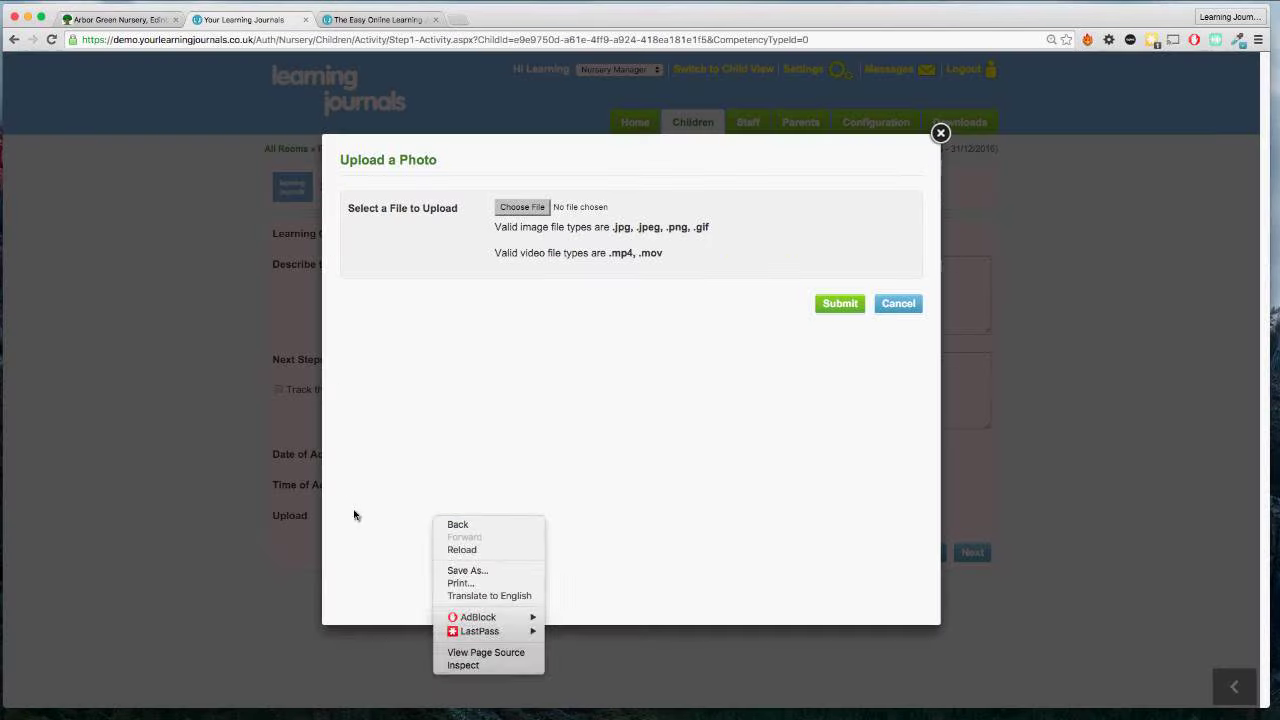
left_click(354, 515)
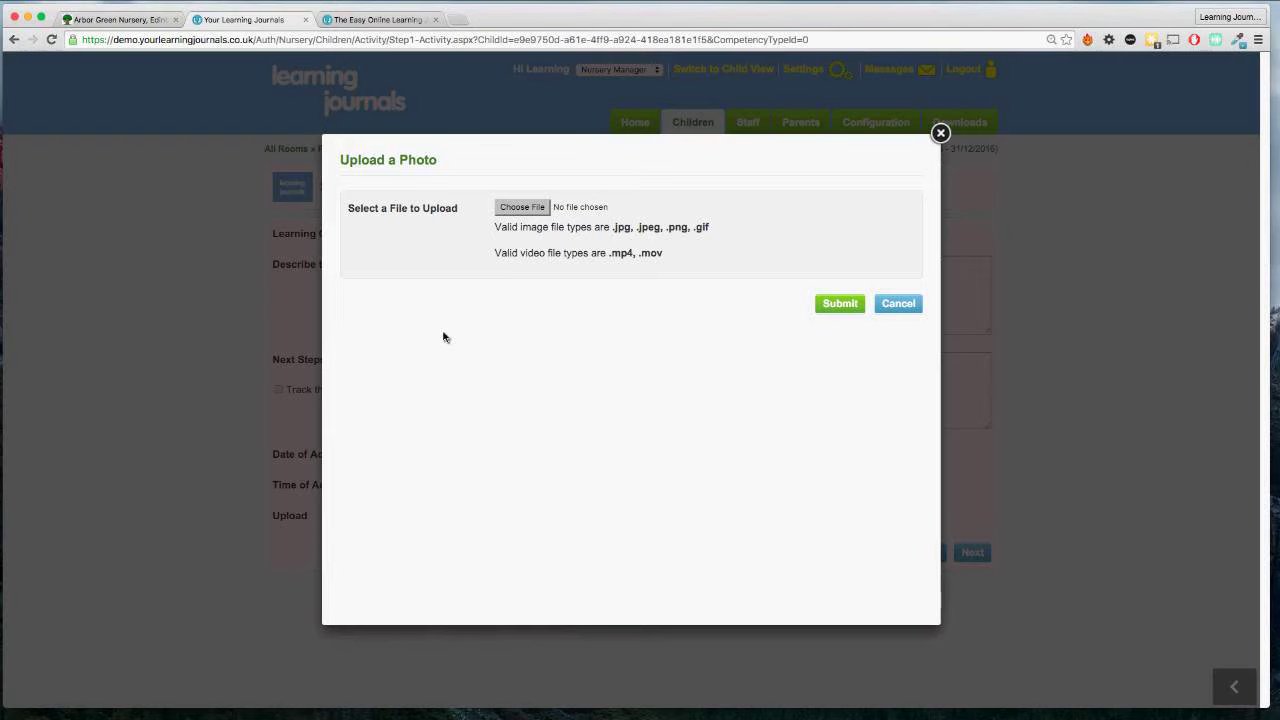
left_click(513, 210)
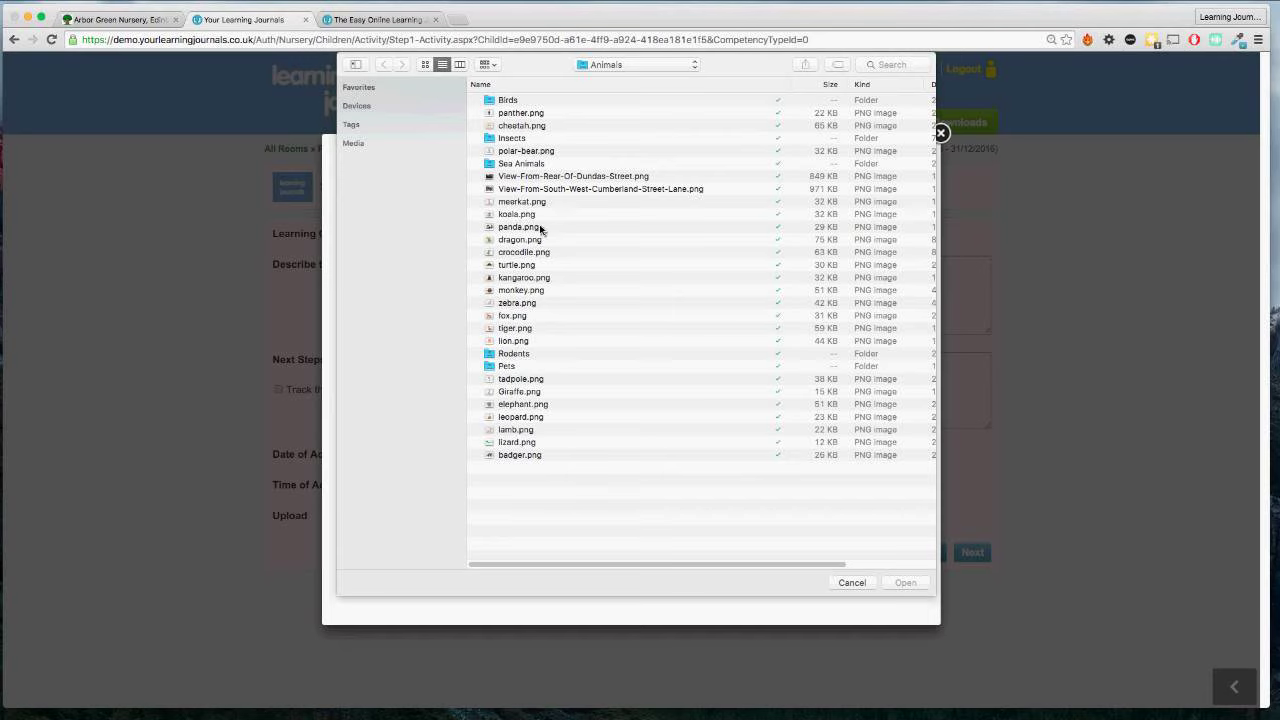
double_click(512, 278)
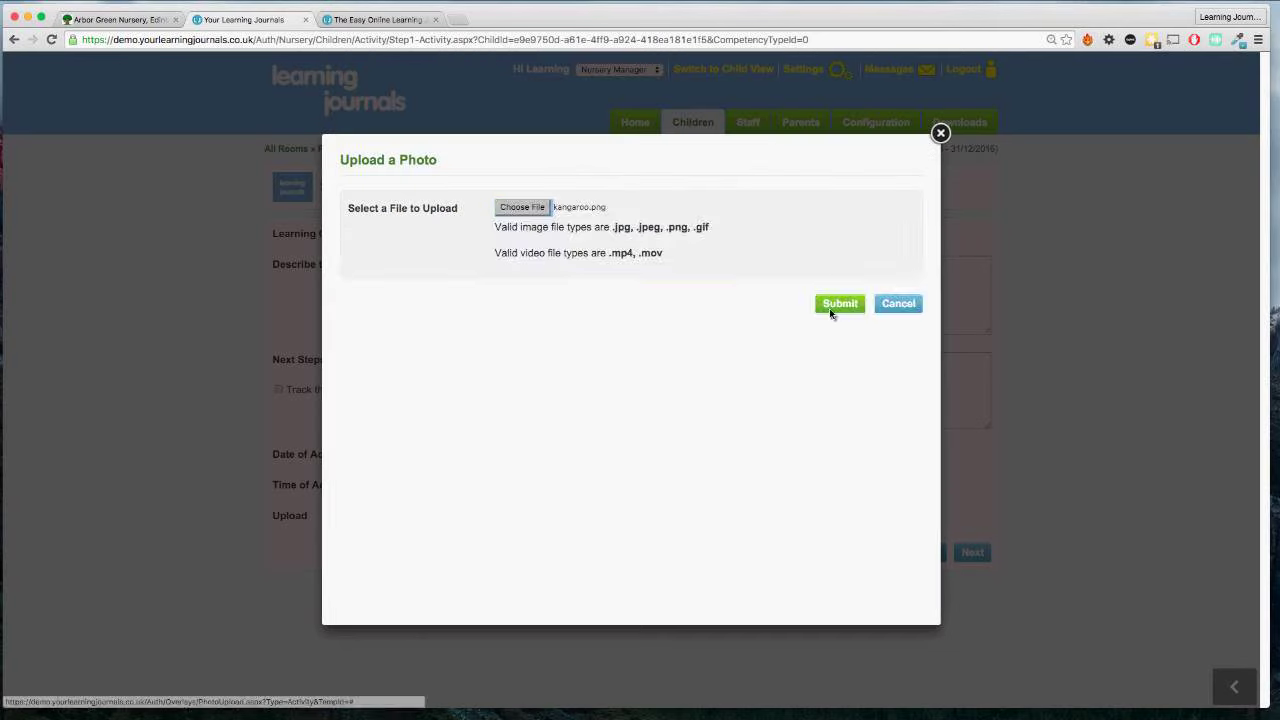
left_click(830, 307)
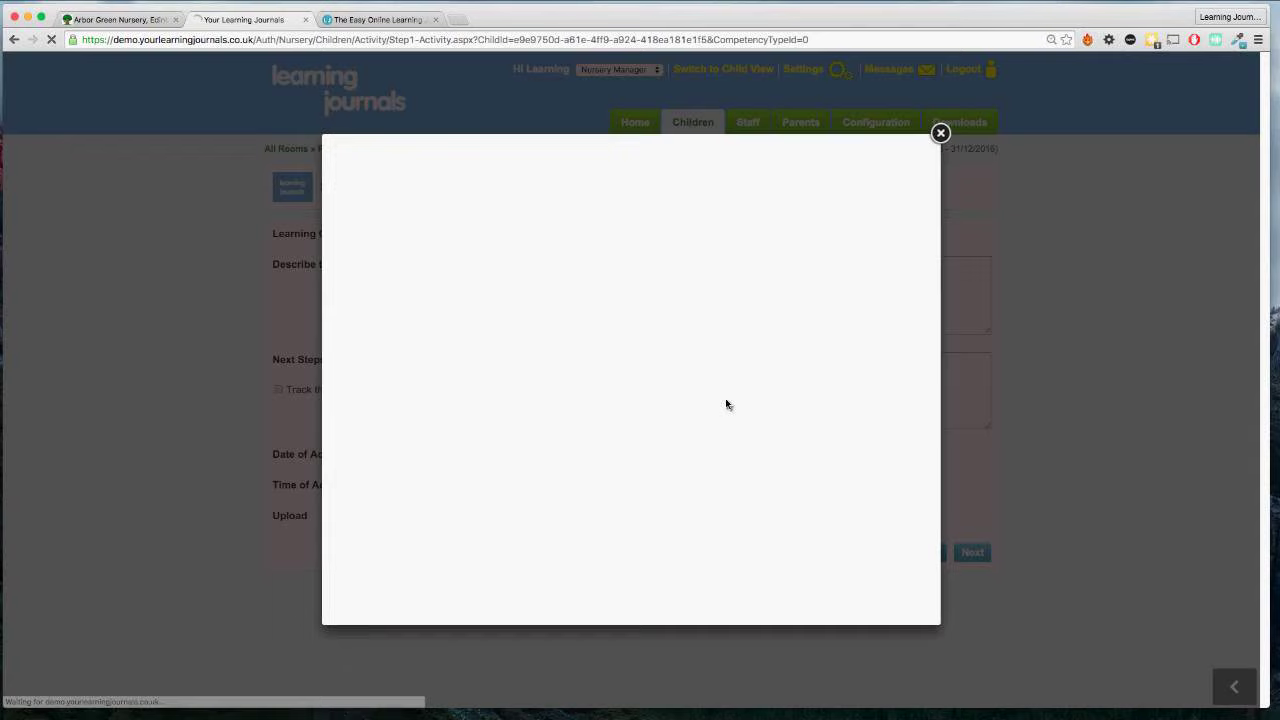
left_click(772, 365)
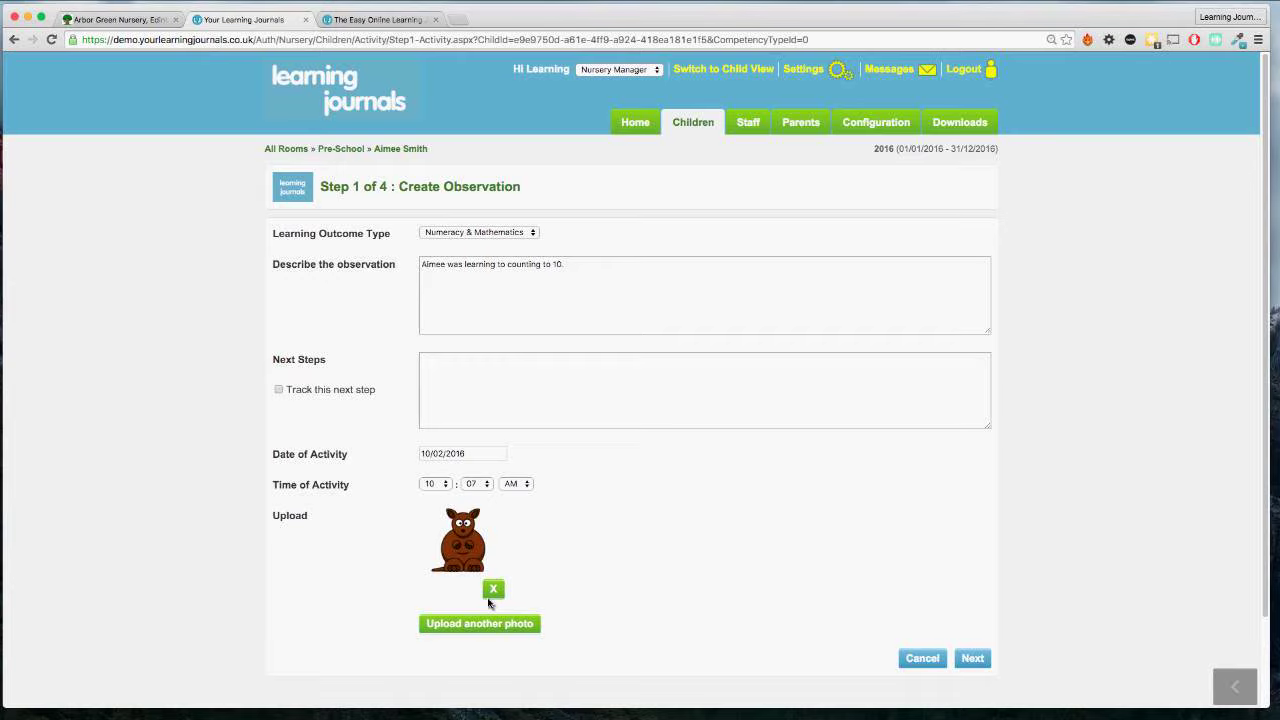
Upload badger.png as a second photo for the observation.
left_click(488, 623)
left_click(523, 209)
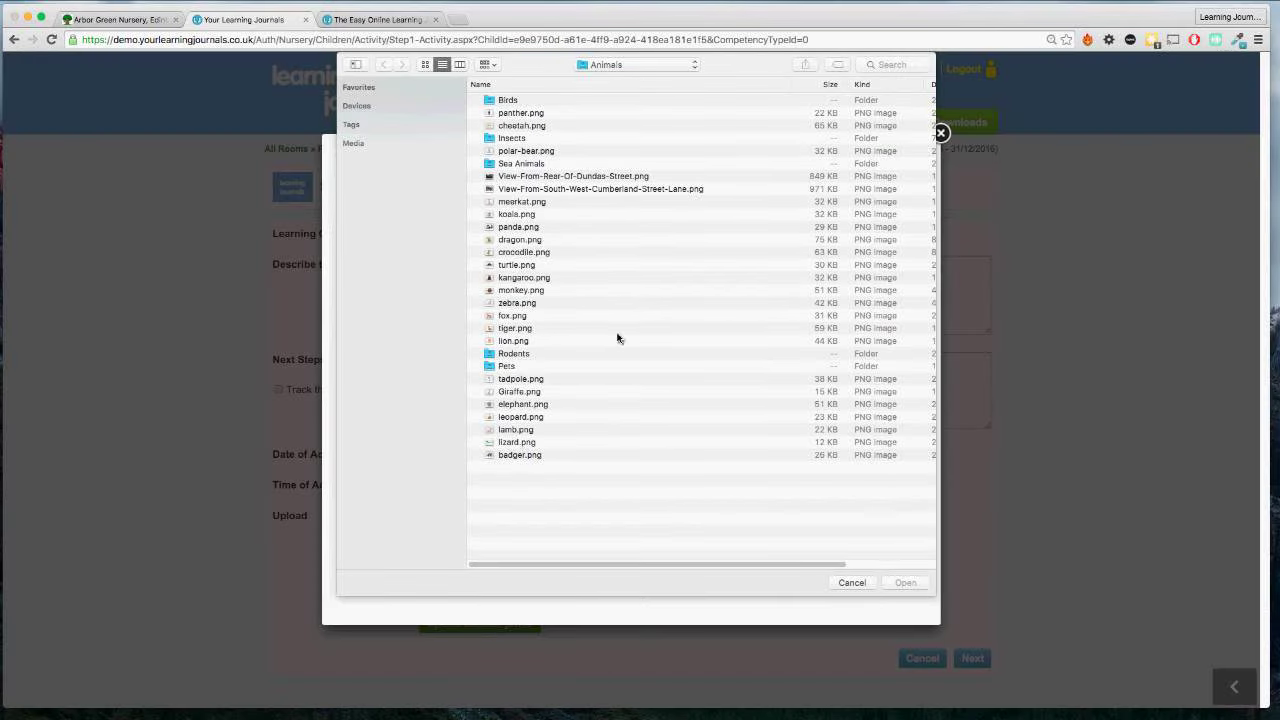
double_click(520, 456)
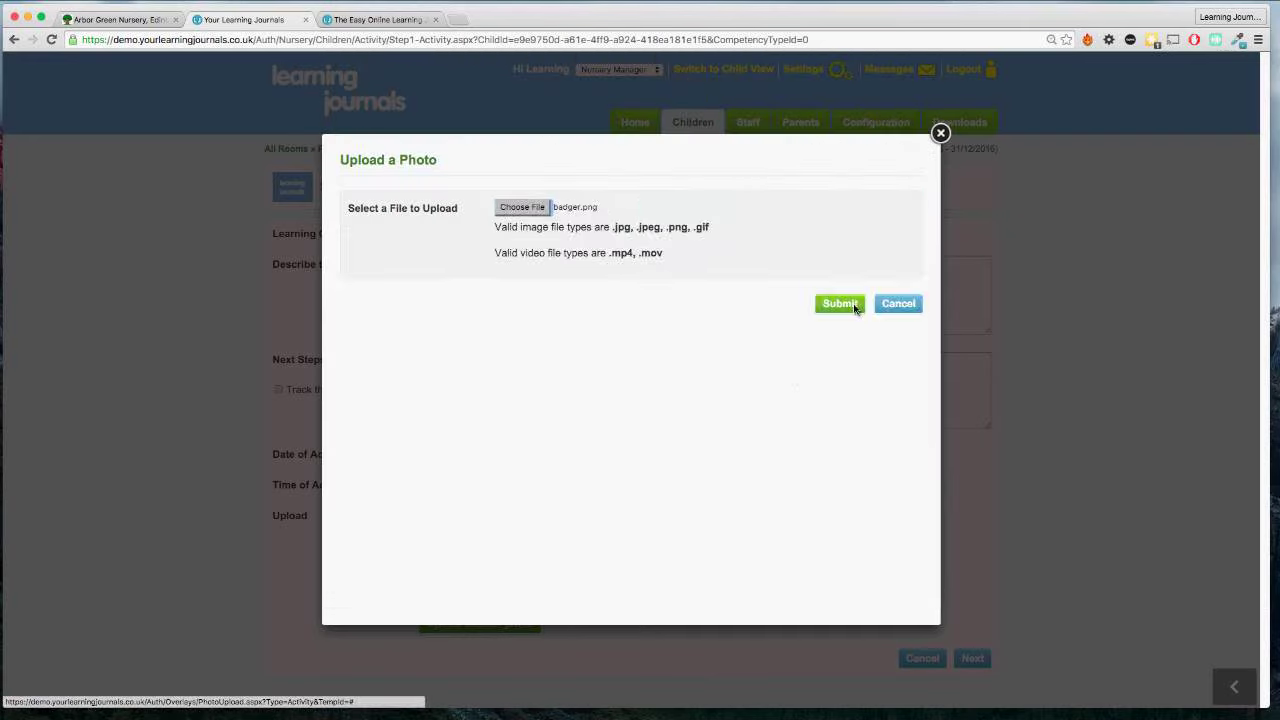
left_click(850, 303)
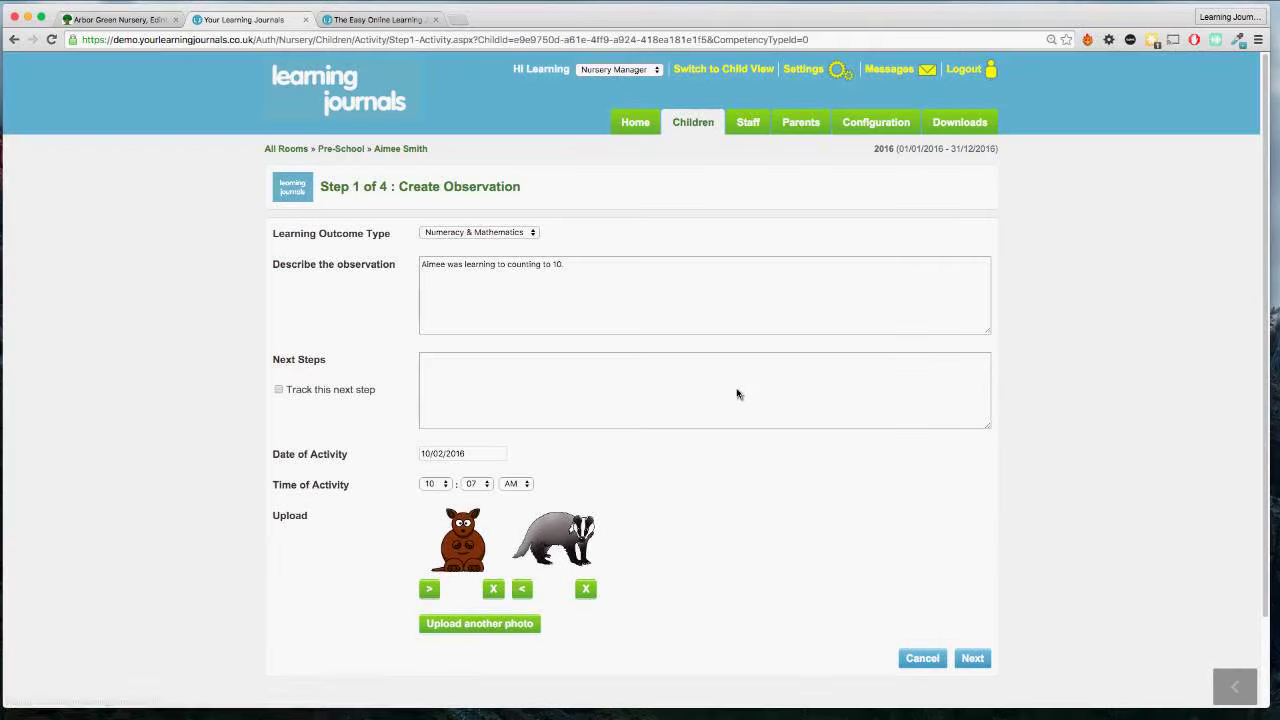
Upload polar-bear.png as a third photo, trying to shrink its crop area before submitting.
left_click(500, 623)
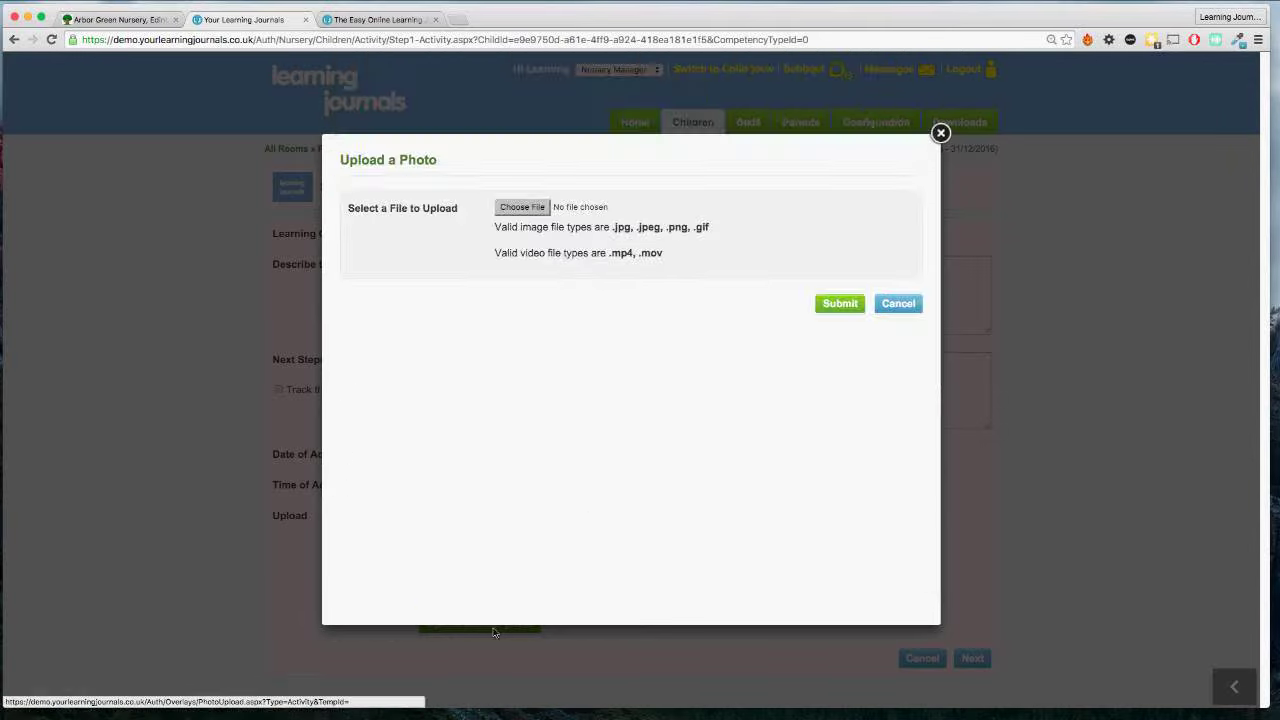
left_click(537, 208)
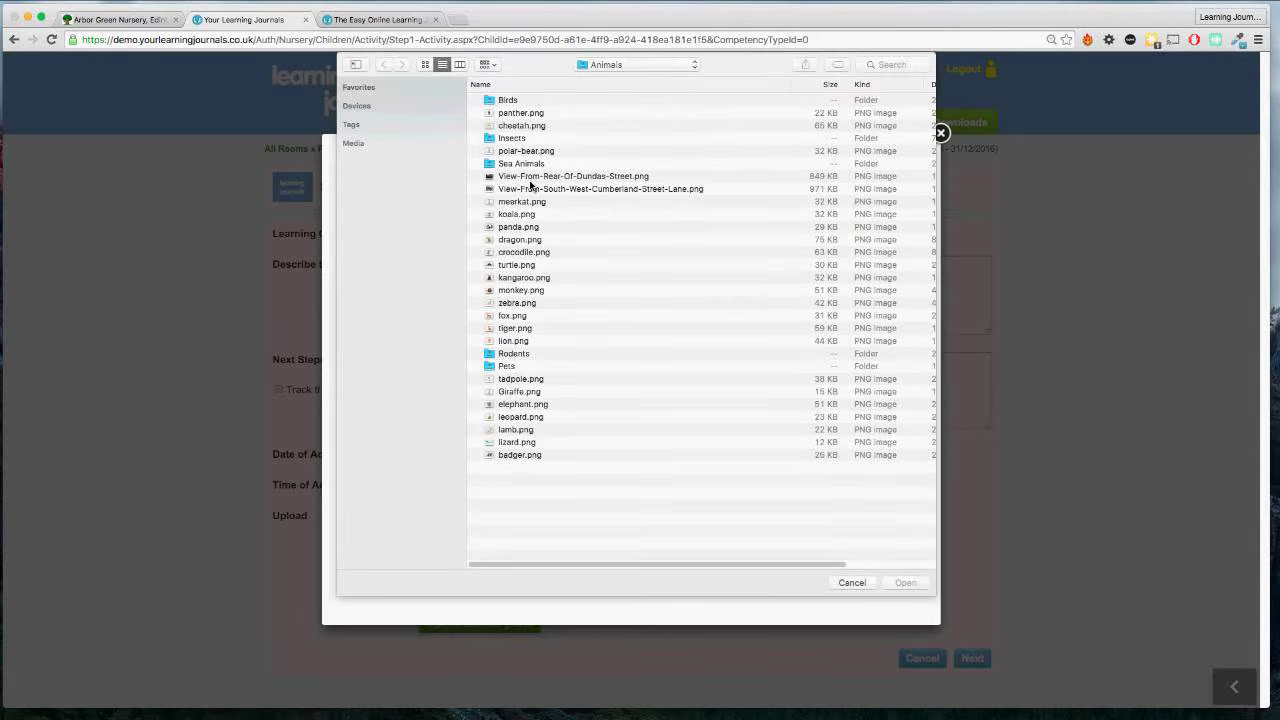
double_click(522, 151)
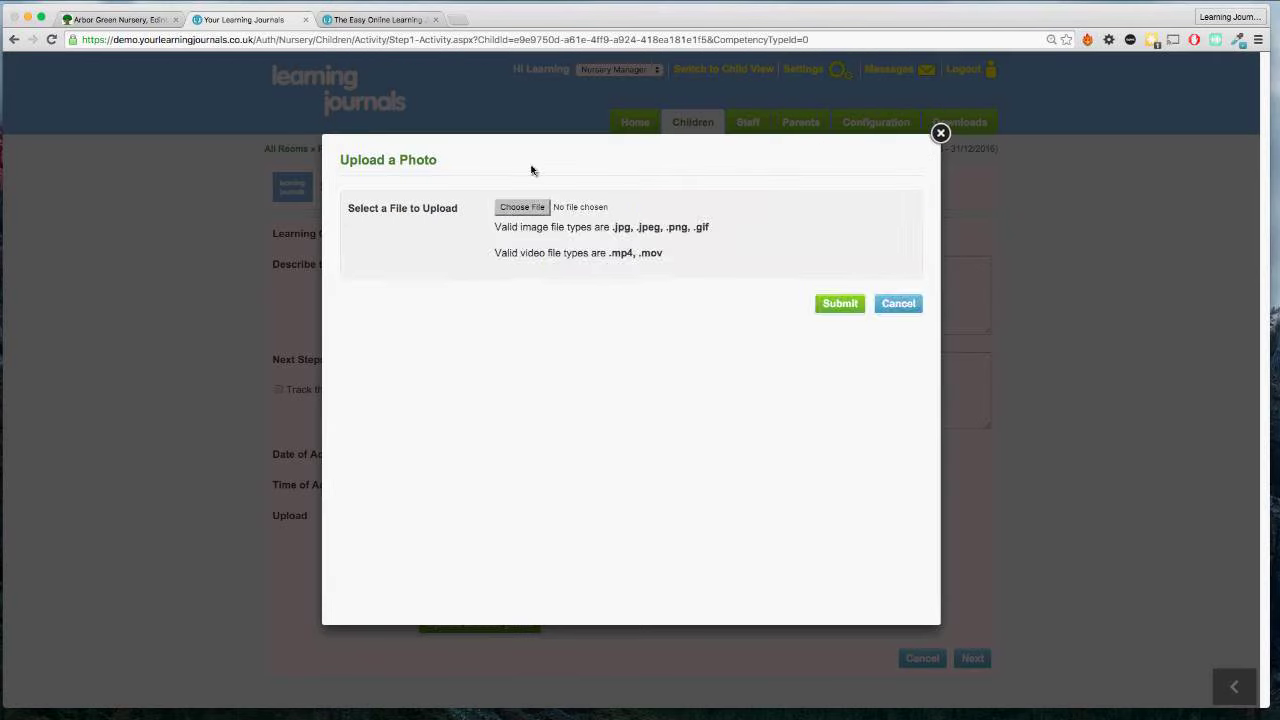
left_click(838, 304)
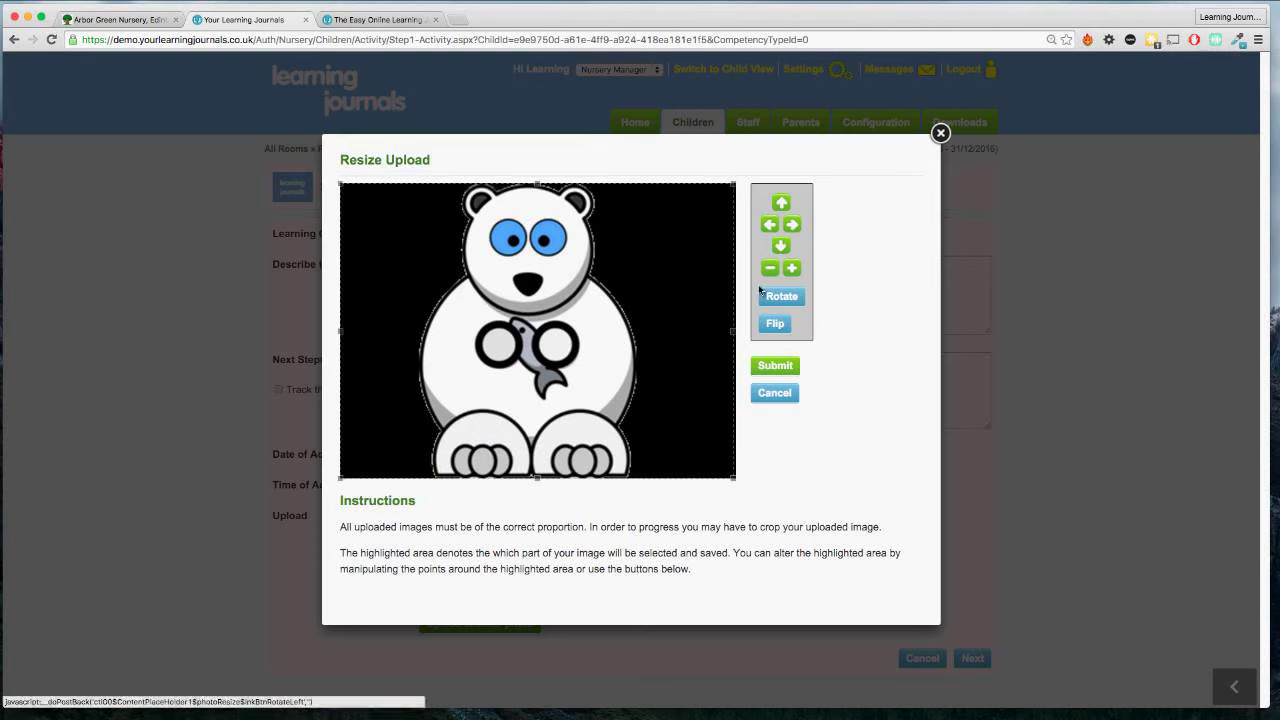
mouse_move(733, 478)
left_mouse_down()
mouse_move(587, 365)
mouse_move(611, 350)
left_mouse_up()
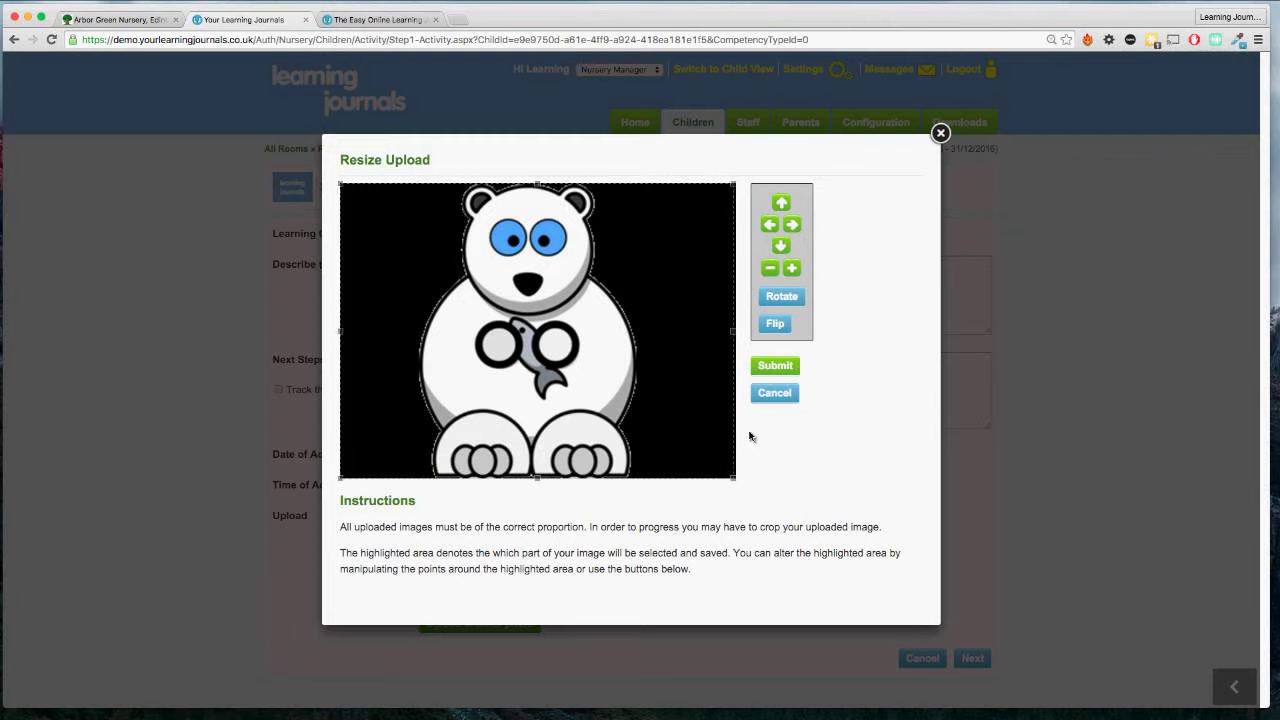
left_click(784, 368)
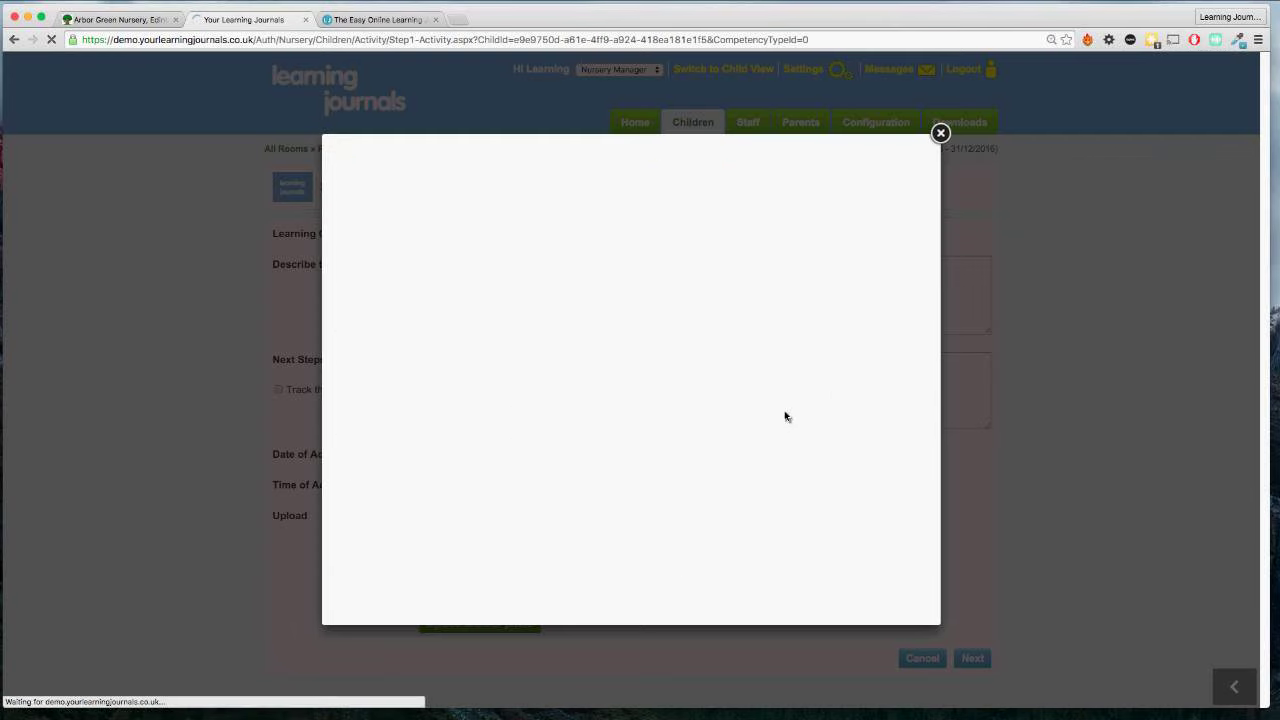
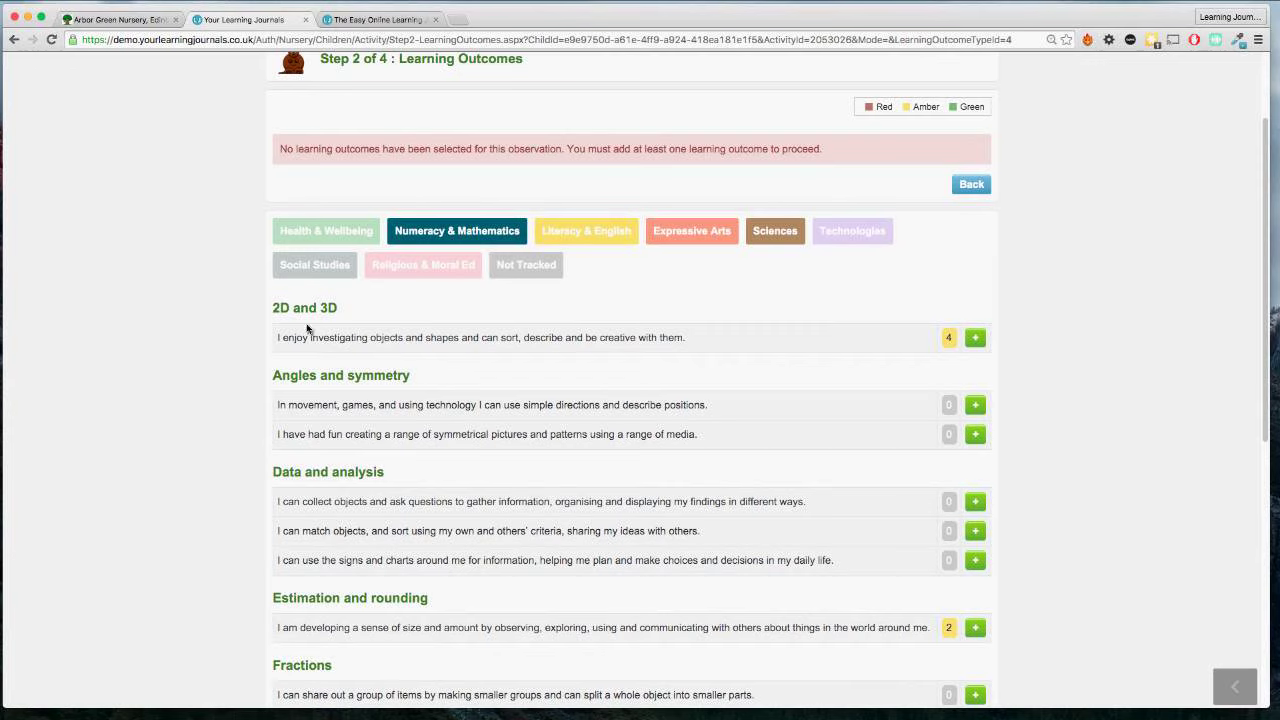
Review the Numeracy & Mathematics outcomes and add the Measurement outcome about using everyday items as units of measure.
left_click_drag(273, 309, 331, 317)
left_click_drag(283, 378, 412, 378)
scroll(869, 400, "down", 1)
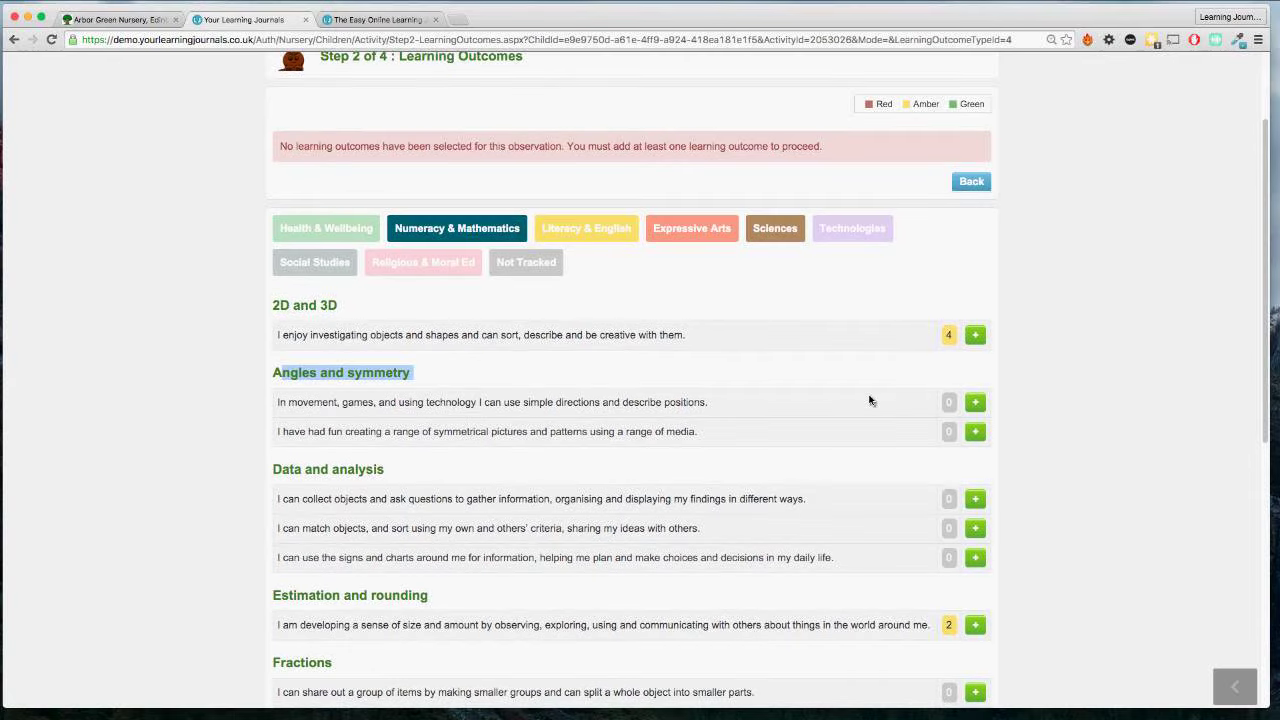
scroll(869, 400, "down", 3)
scroll(869, 407, "down", 1)
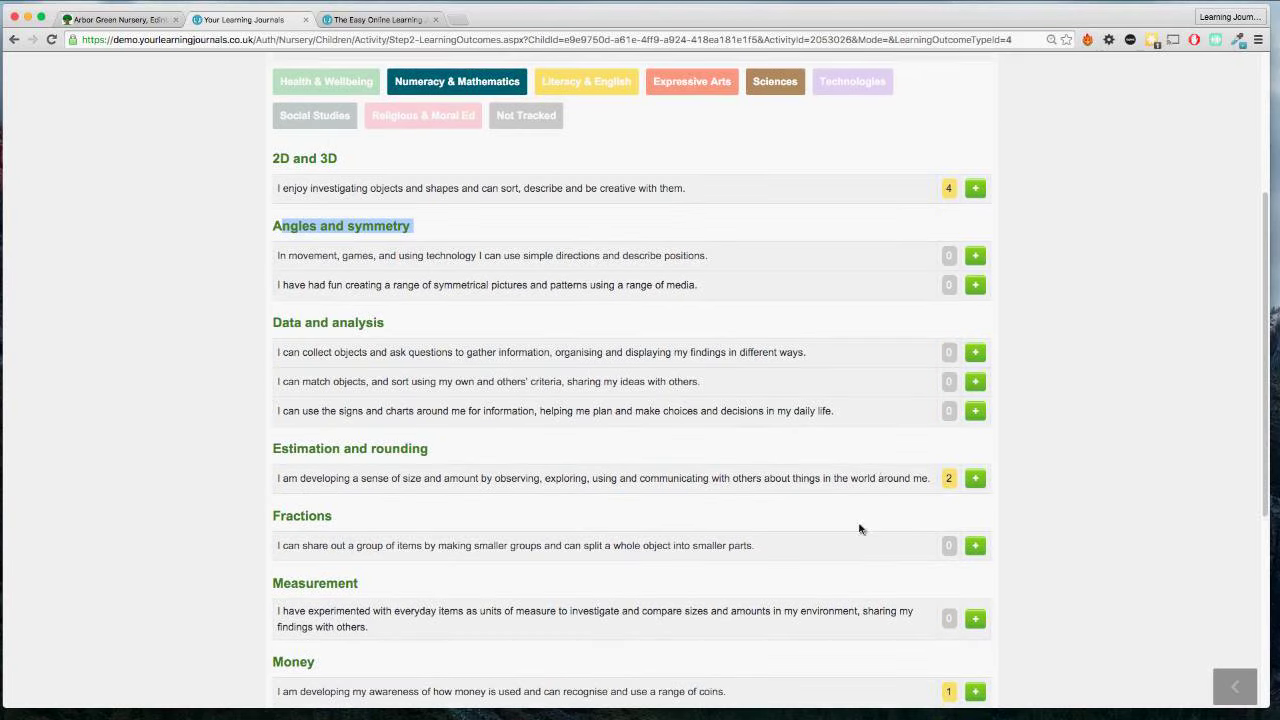
scroll(866, 496, "down", 1)
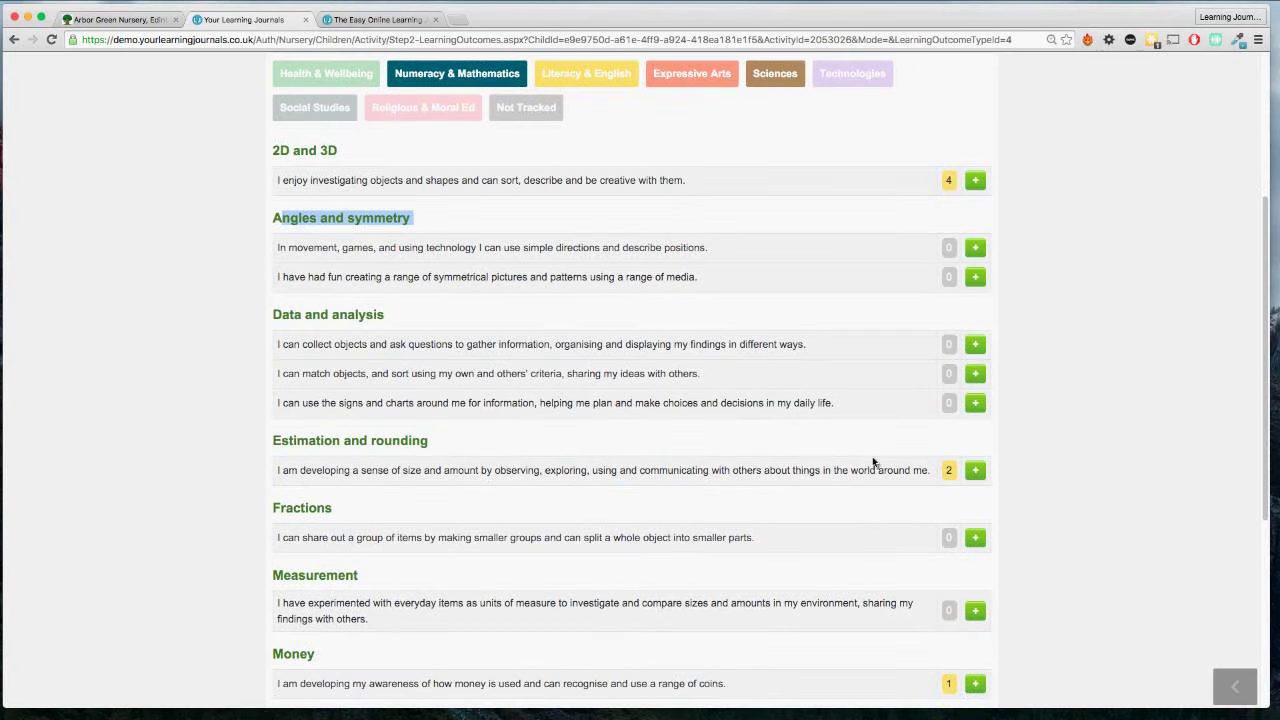
scroll(873, 462, "up", 1)
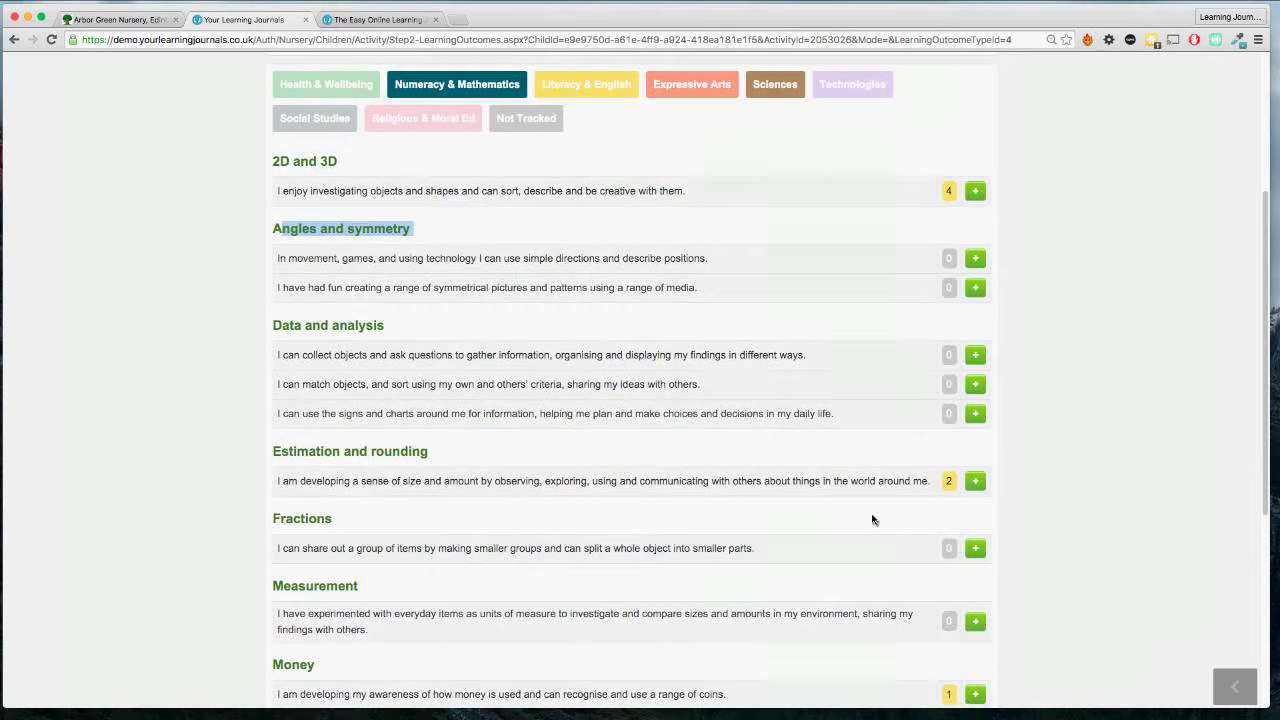
scroll(872, 520, "down", 3)
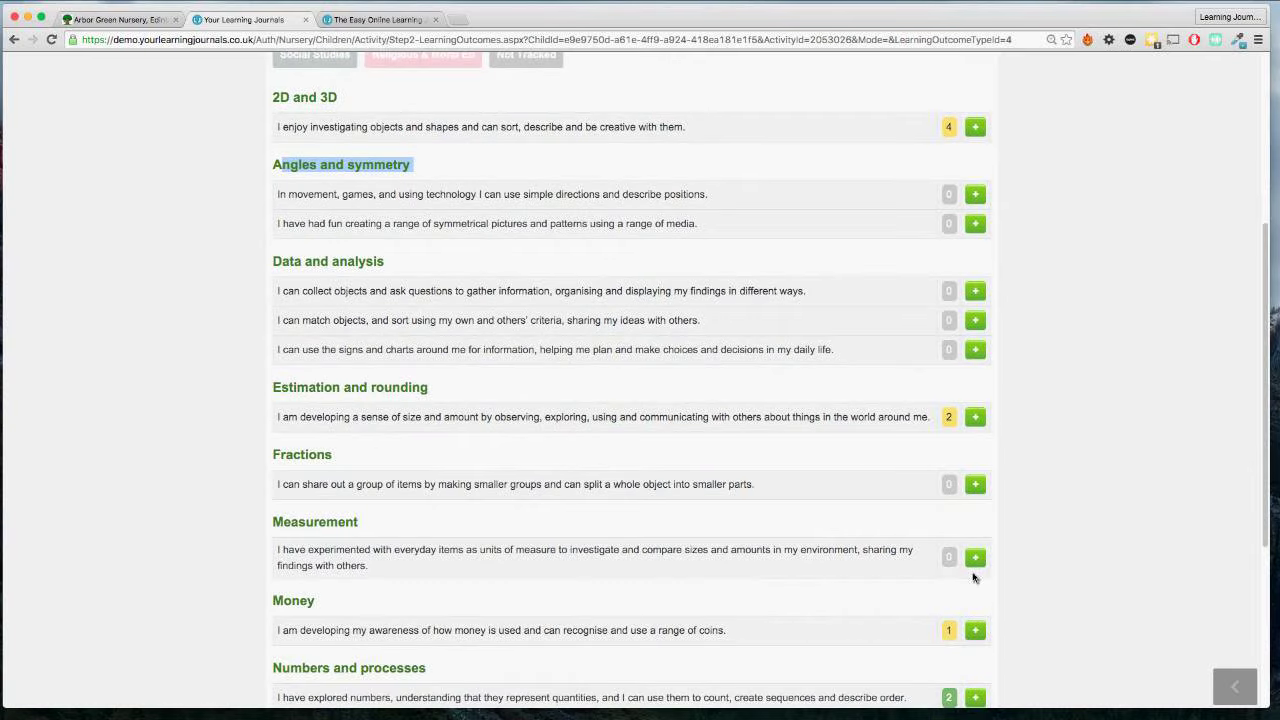
scroll(974, 577, "down", 1)
left_click(980, 540)
Add the Data and analysis outcome about collecting objects and asking questions to gather information.
scroll(981, 541, "up", 1)
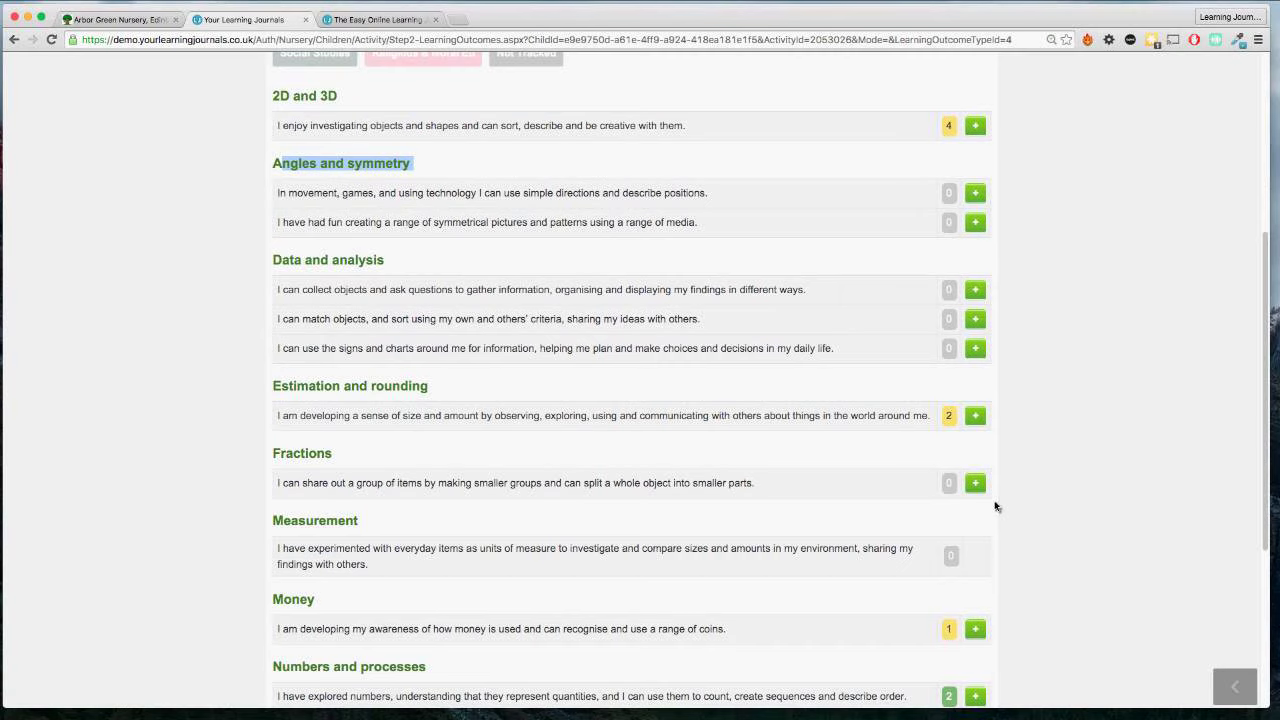
scroll(953, 513, "up", 1)
scroll(953, 513, "up", 3)
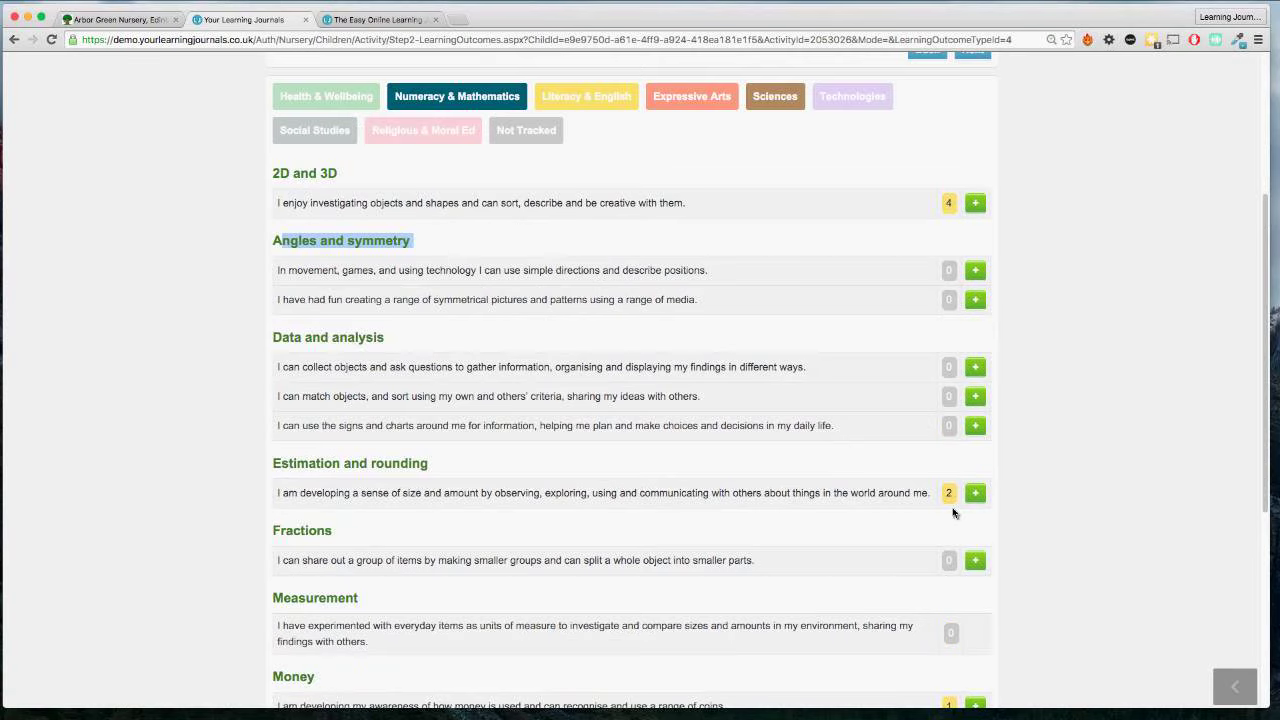
scroll(953, 513, "up", 1)
left_click(400, 406)
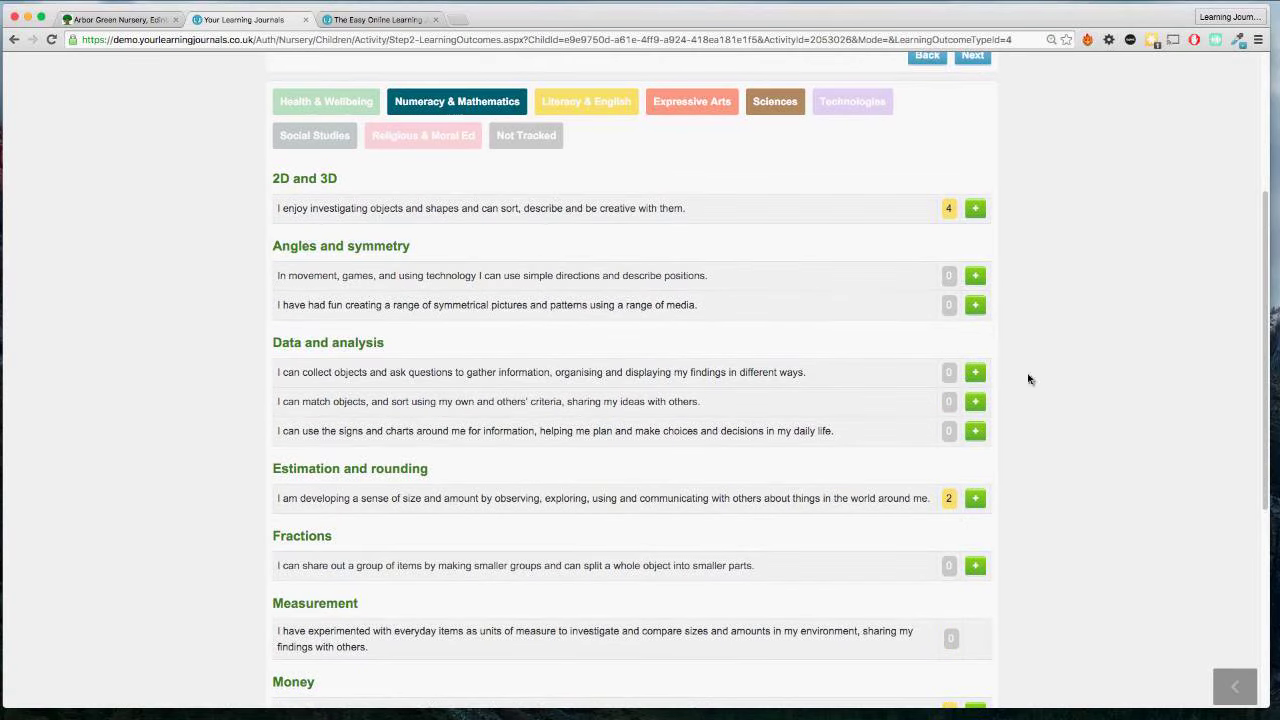
left_click(976, 374)
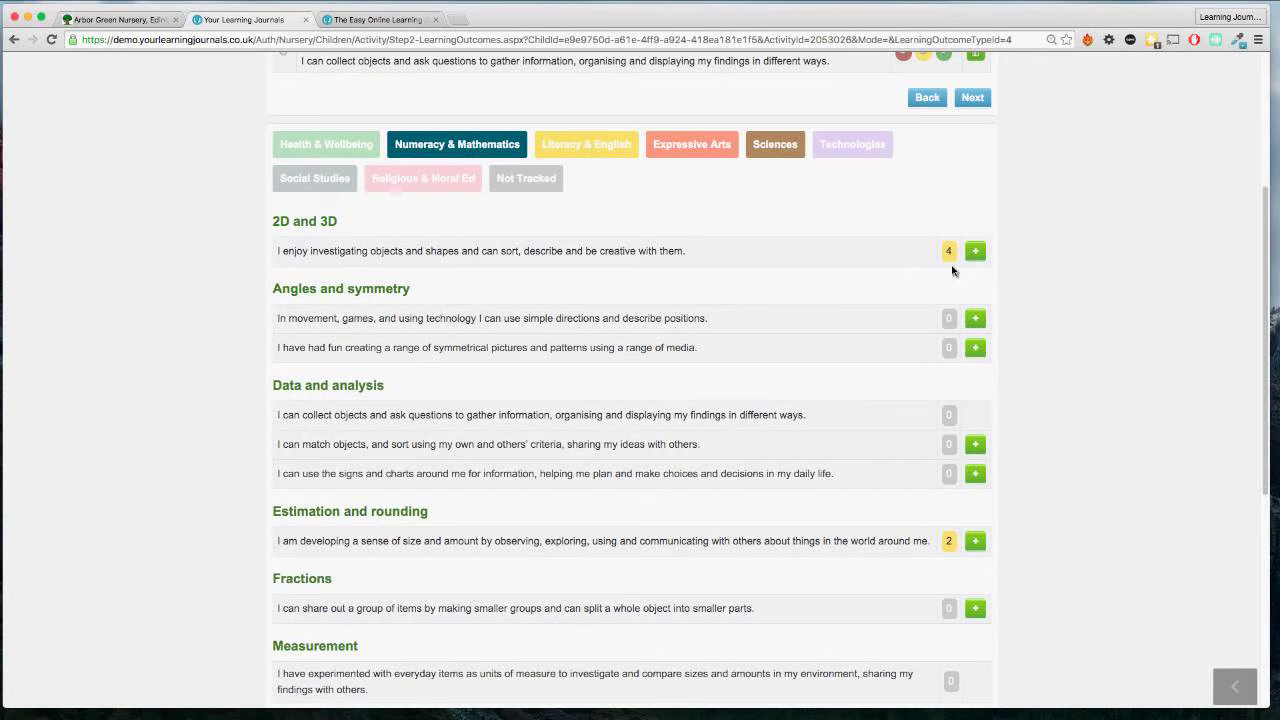
Examine the tracking counts and colours beside the Numeracy & Mathematics outcomes, starting with the 2D and 3D outcome.
double_click(948, 251)
left_click_drag(686, 251, 274, 253)
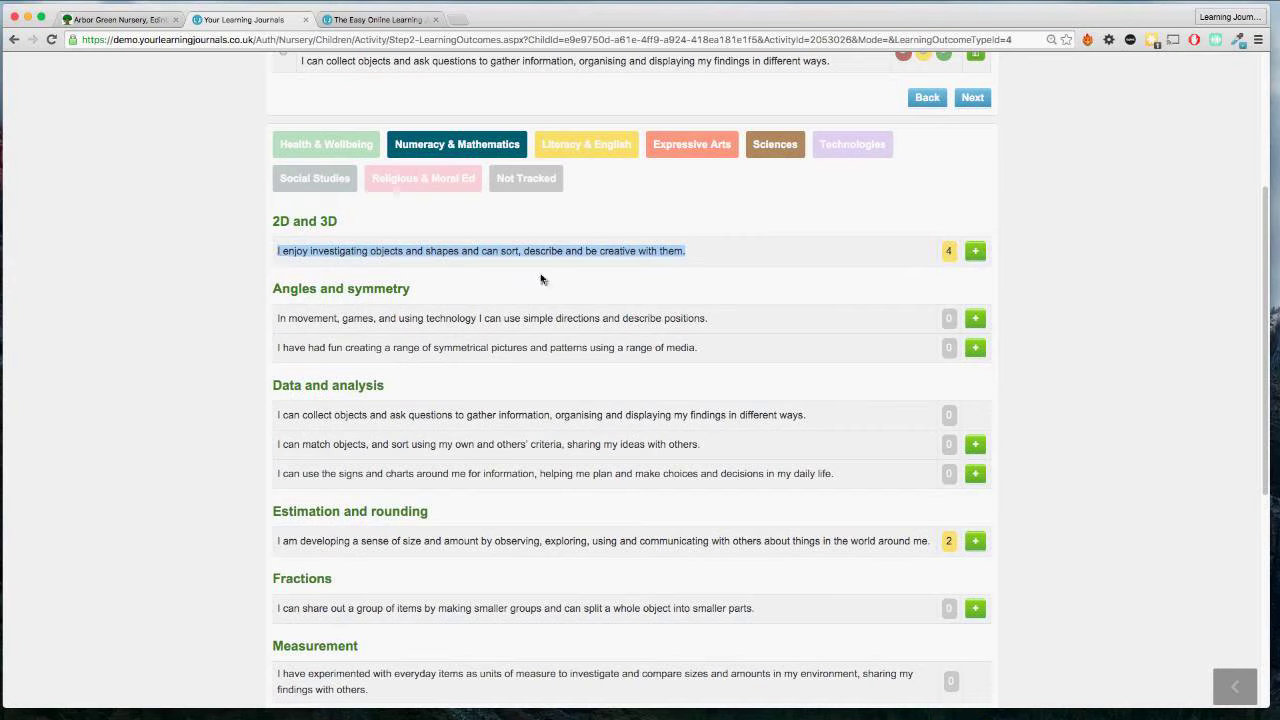
left_click(705, 275)
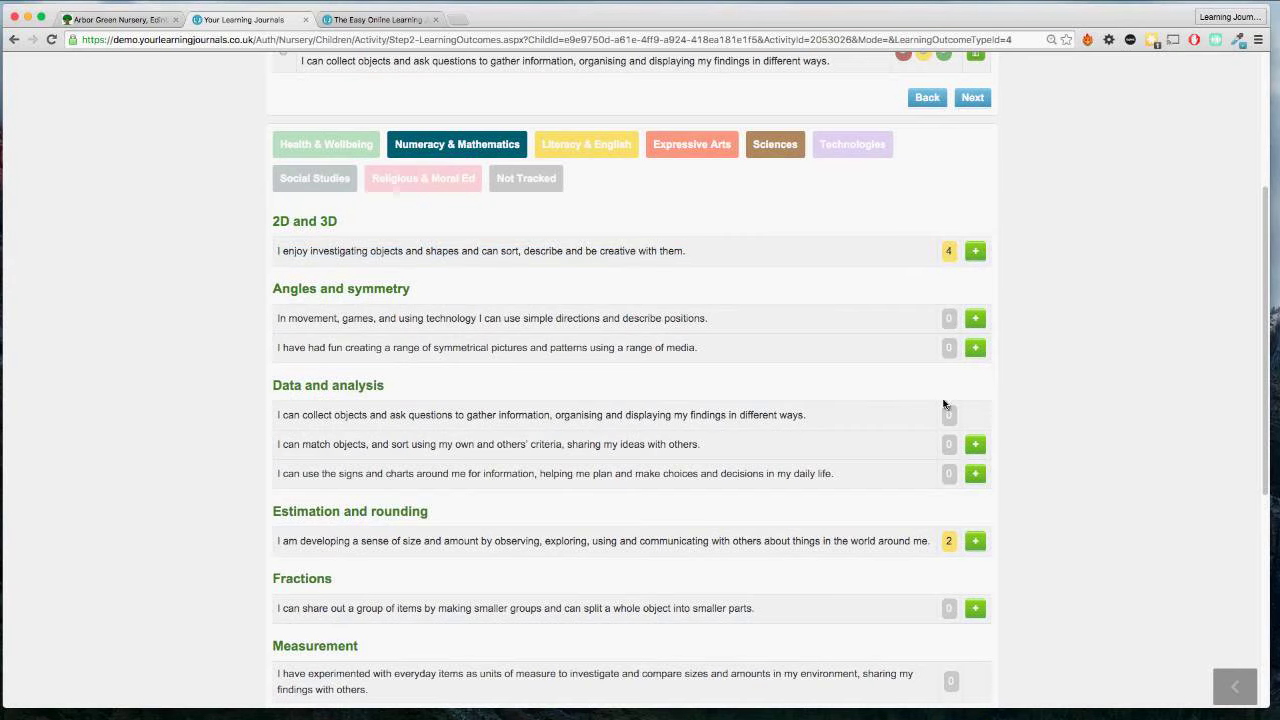
scroll(945, 405, "down", 3)
scroll(945, 405, "down", 4)
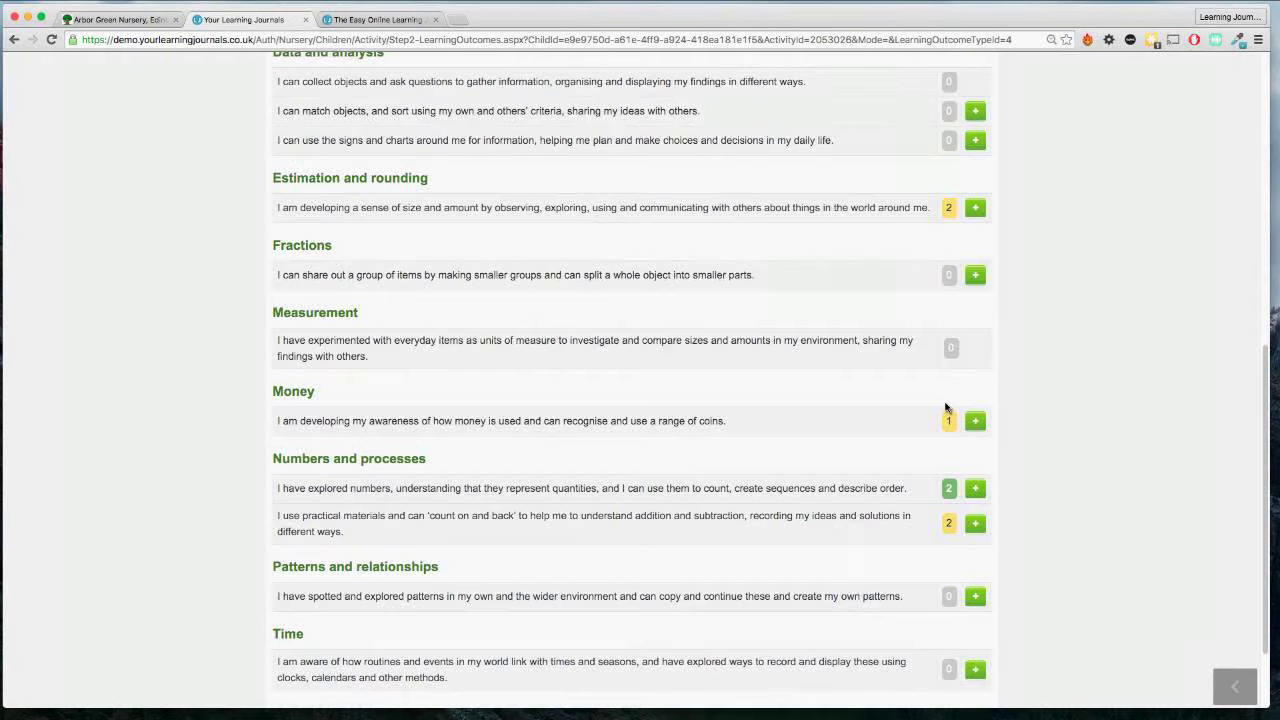
scroll(945, 407, "down", 2)
scroll(945, 407, "up", 5)
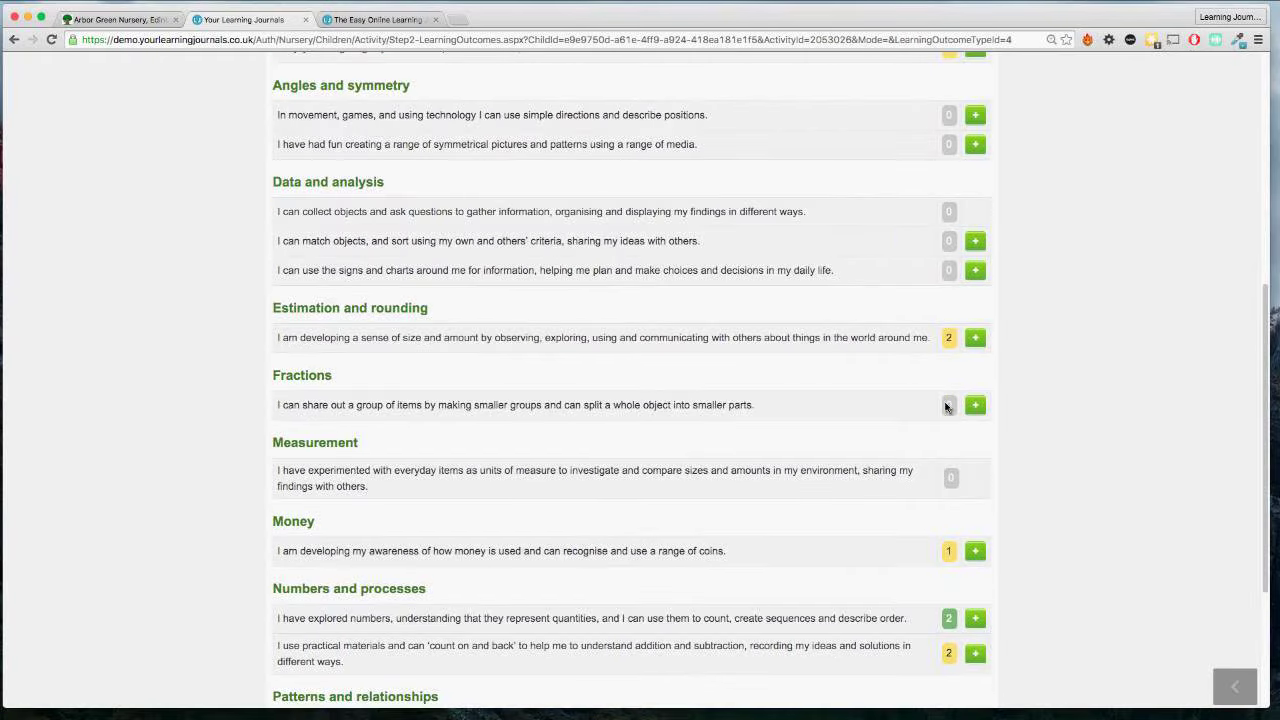
scroll(945, 407, "up", 4)
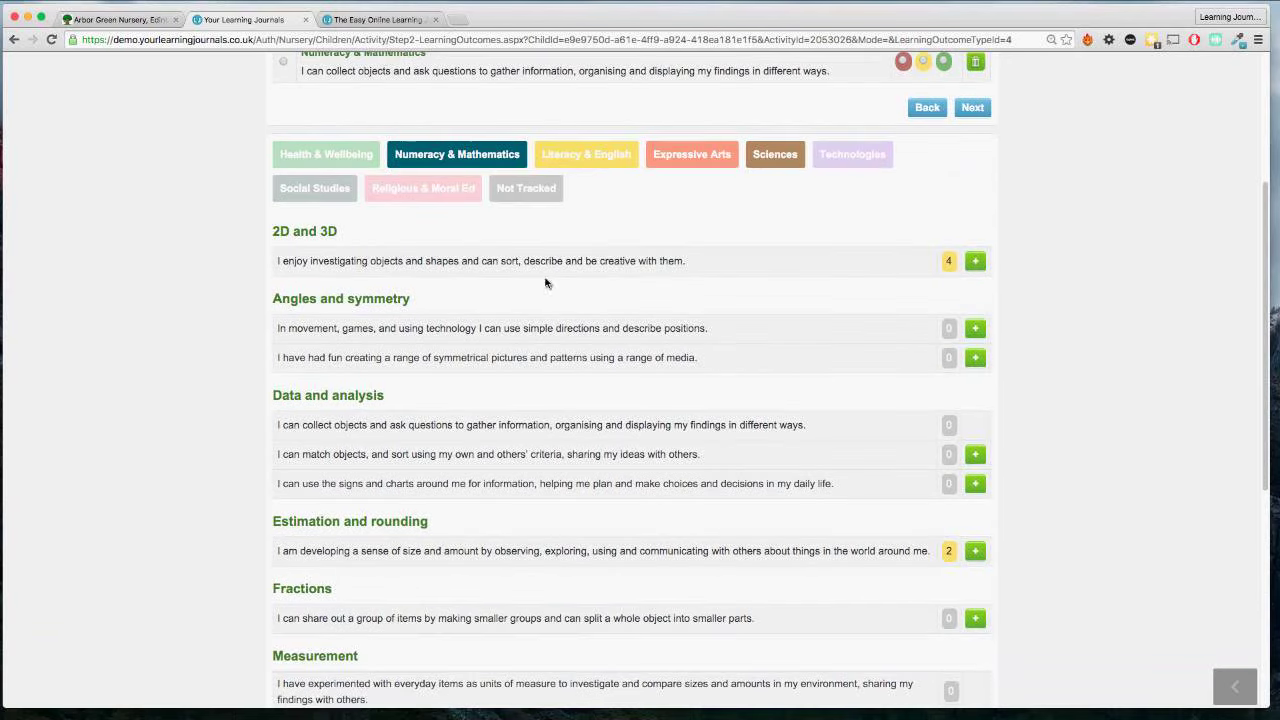
Add the Literacy & English outcome for Listening and talking - Understanding, about asking questions to understand stories and other texts.
left_click(561, 160)
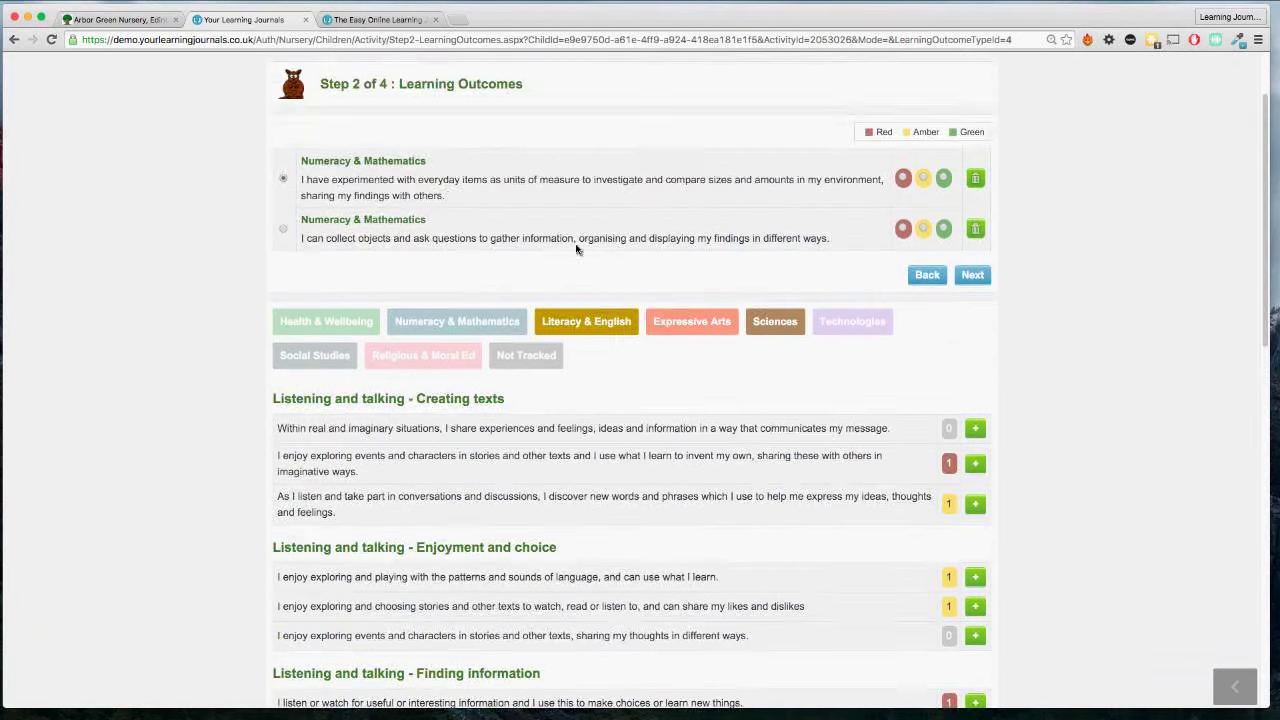
scroll(700, 330, "down", 1)
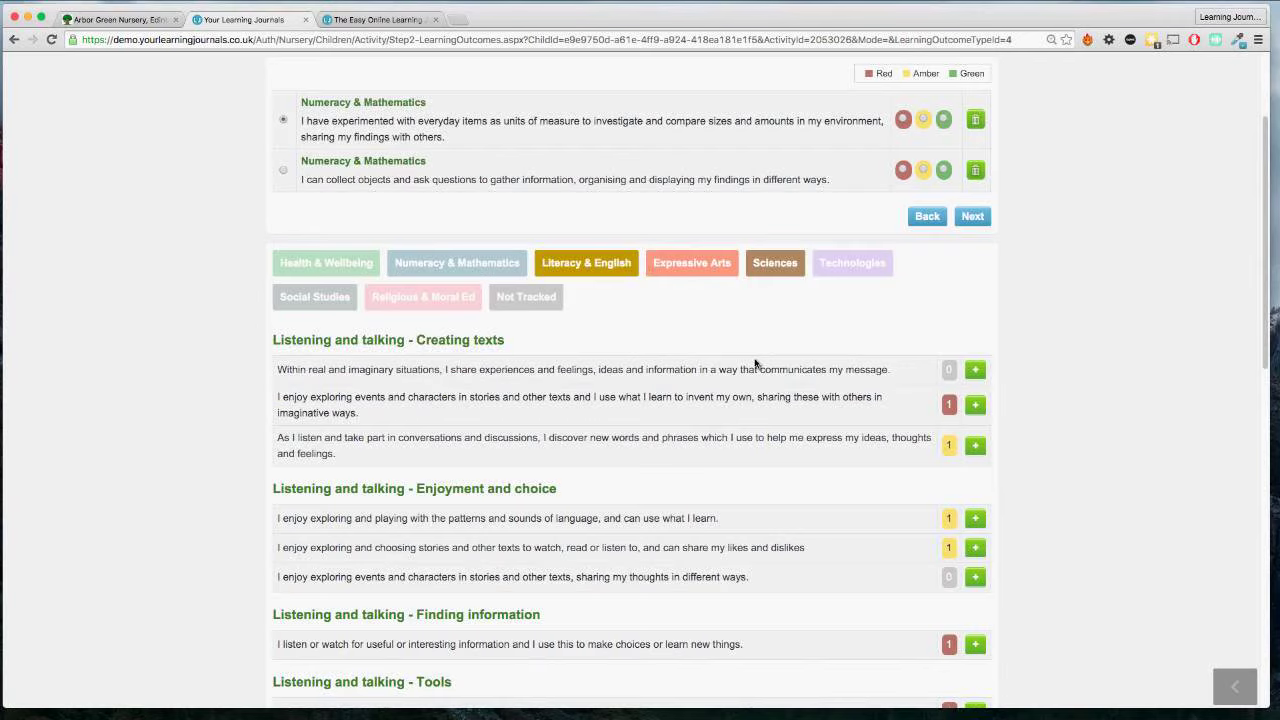
scroll(755, 363, "down", 2)
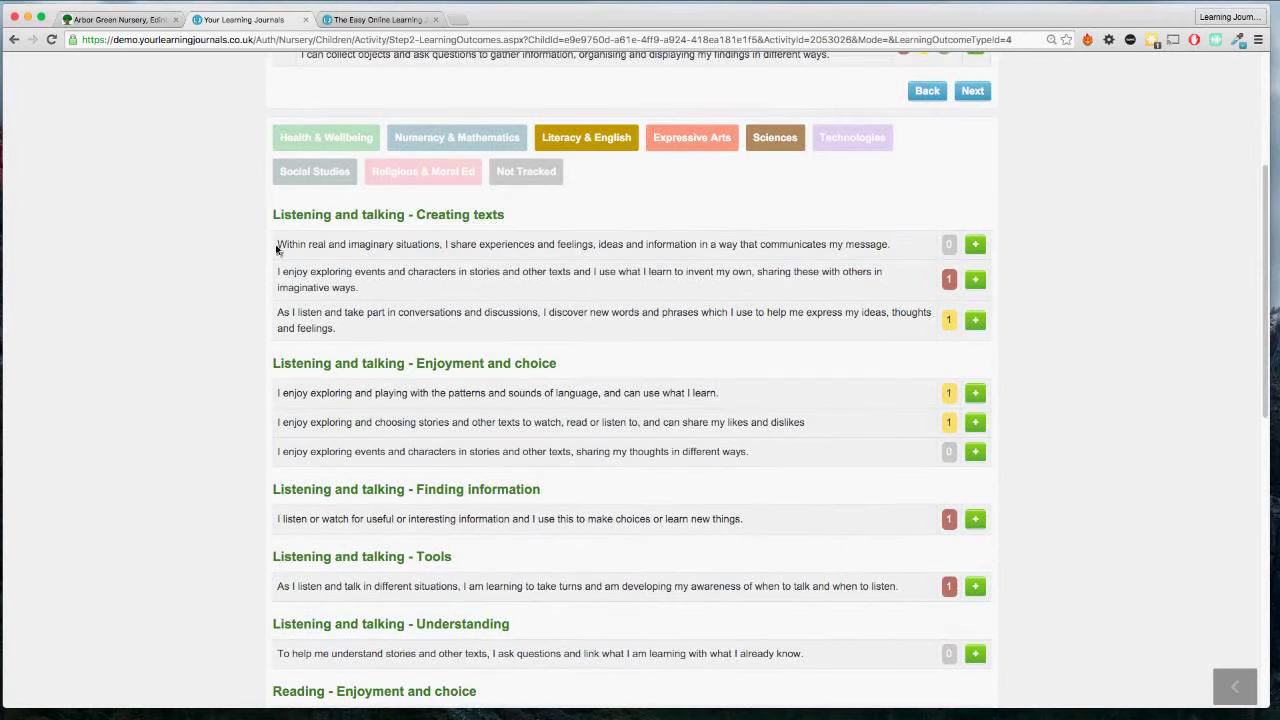
scroll(850, 330, "down", 1)
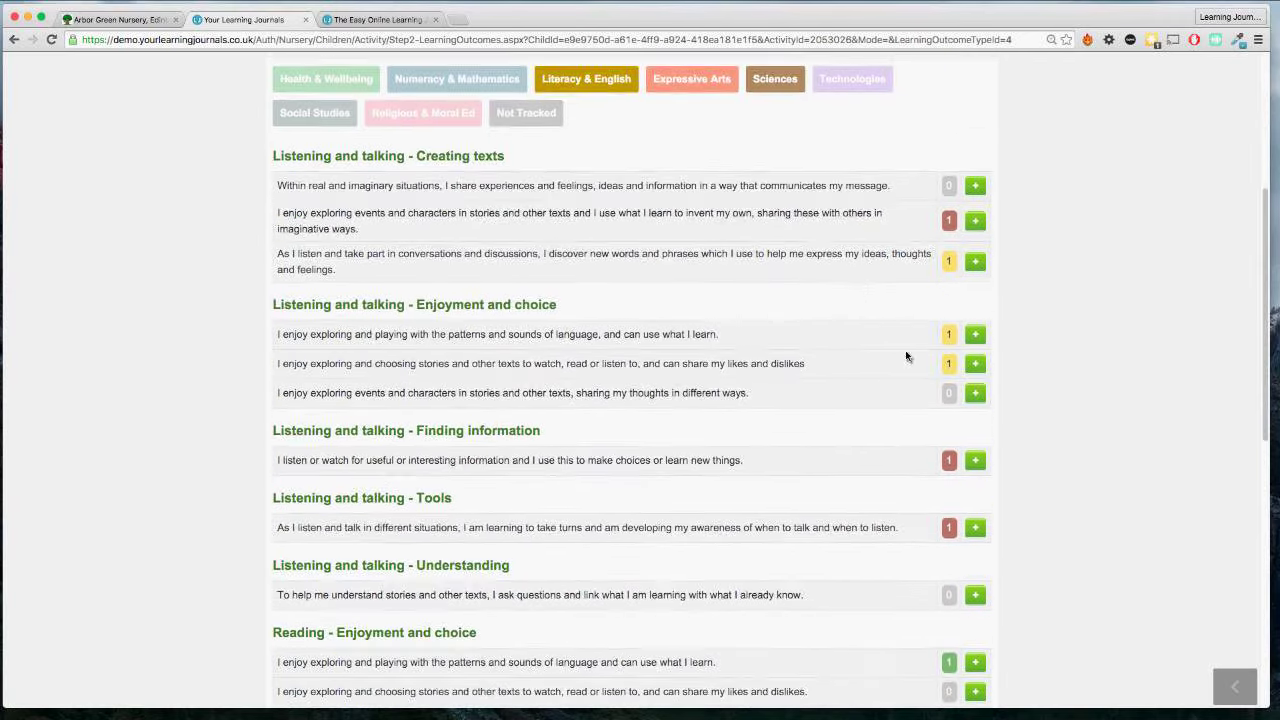
scroll(860, 356, "down", 2)
left_click(975, 496)
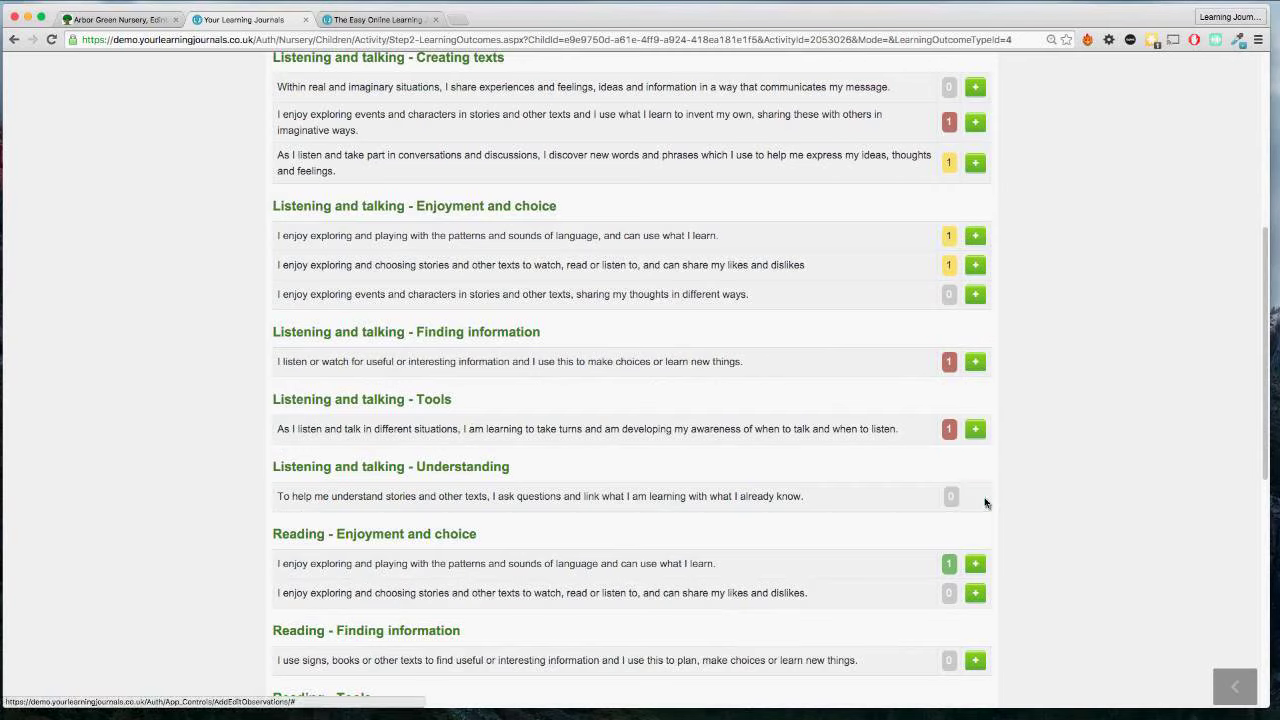
Add the Sciences outcome for Properties and uses of substances, about exploring different materials through creative play.
scroll(950, 502, "up", 1)
scroll(858, 490, "up", 1)
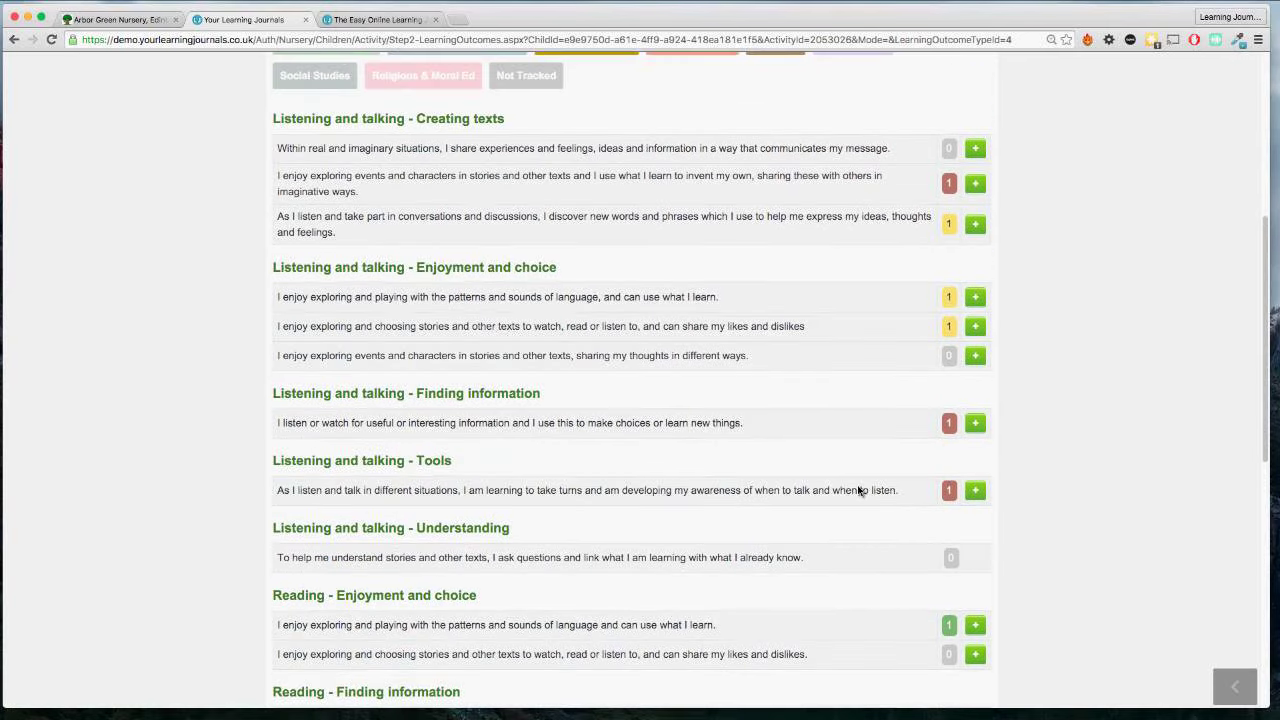
scroll(858, 490, "up", 1)
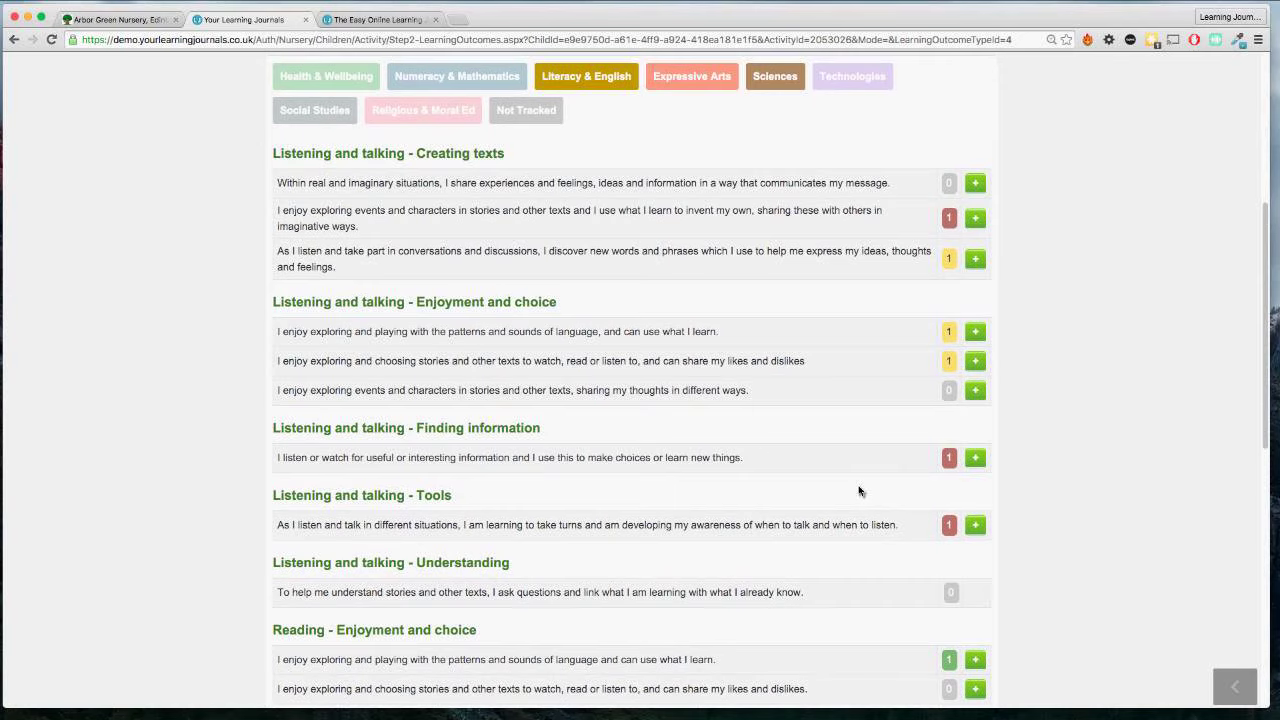
scroll(766, 443, "down", 1)
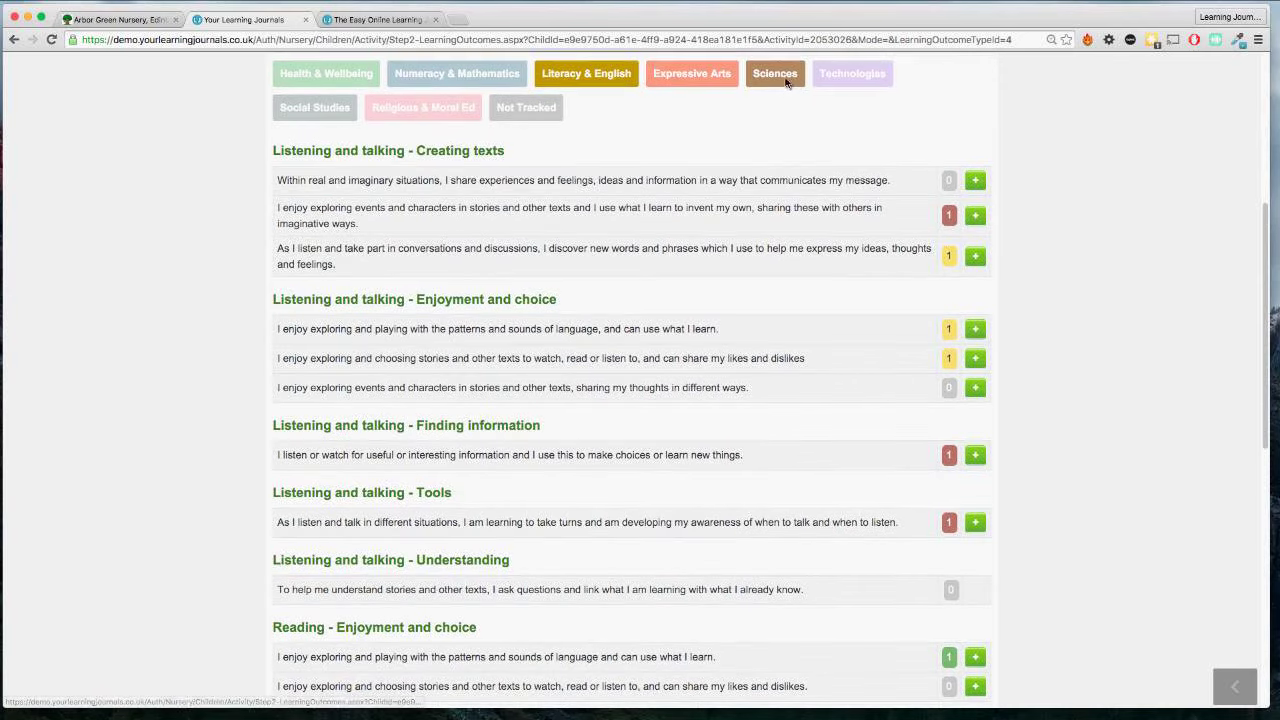
left_click(778, 74)
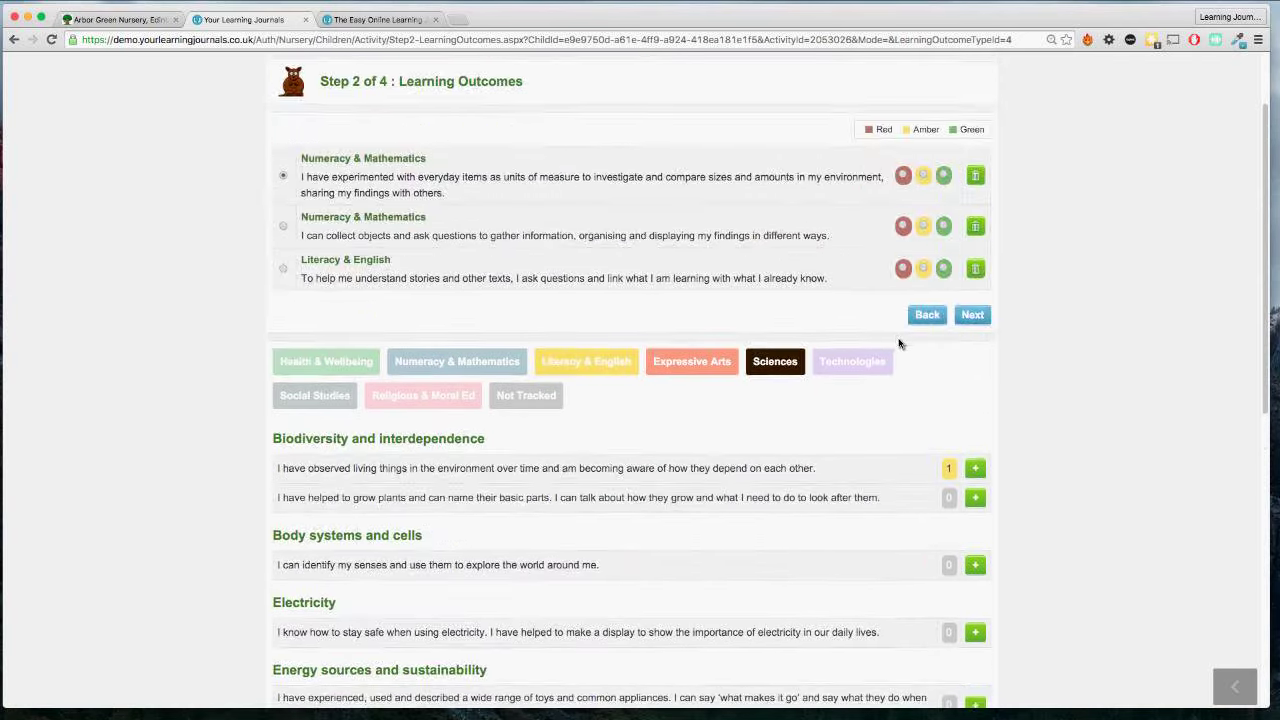
scroll(898, 344, "down", 5)
scroll(898, 344, "down", 1)
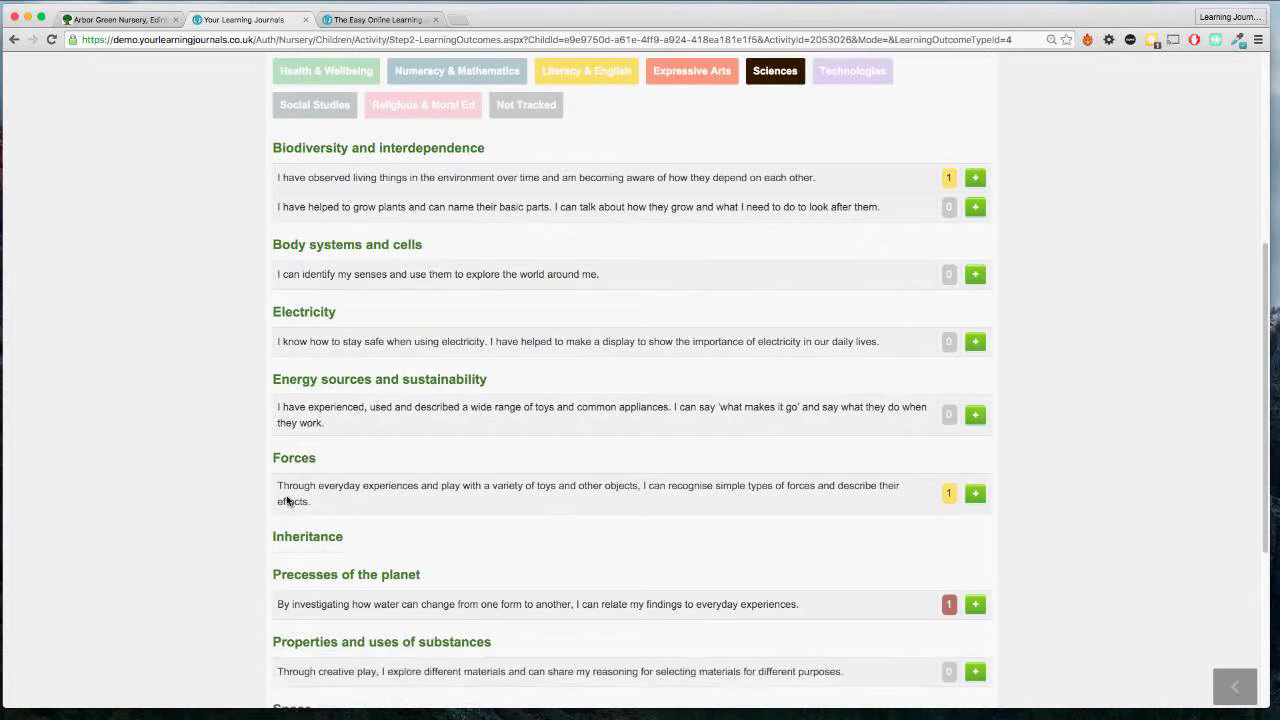
scroll(840, 511, "down", 4)
scroll(971, 466, "up", 1)
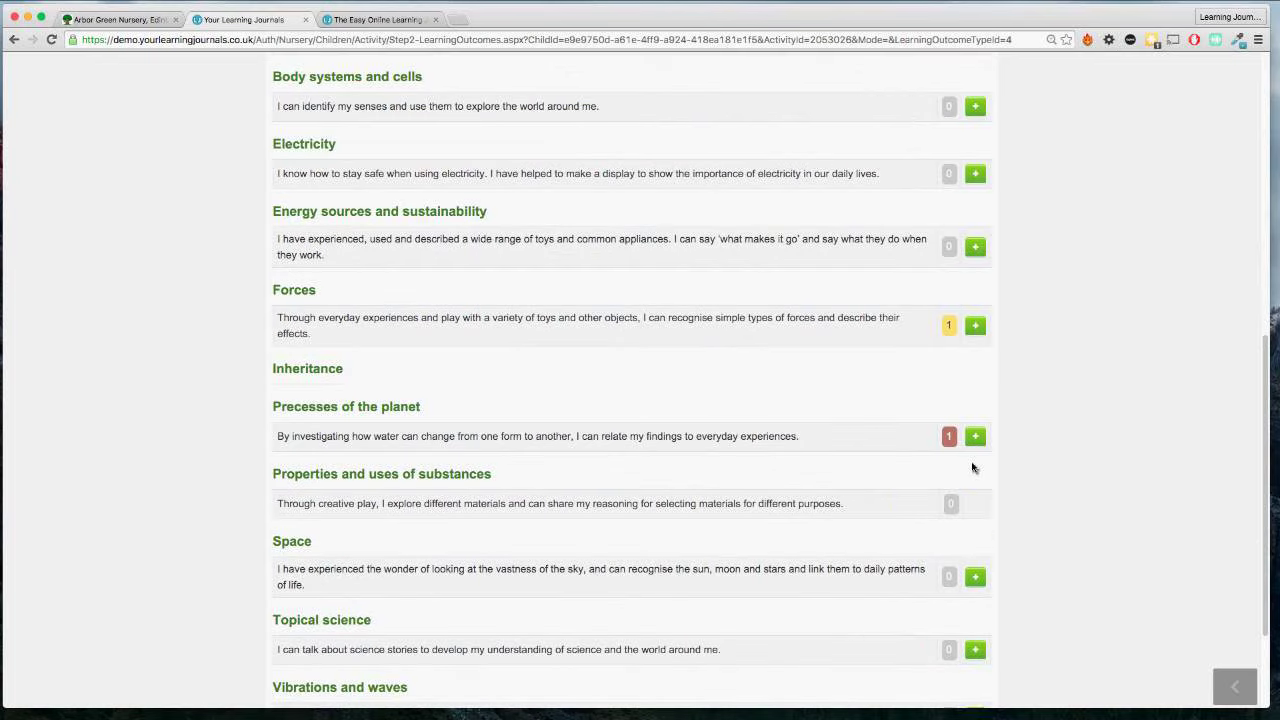
scroll(886, 453, "up", 1)
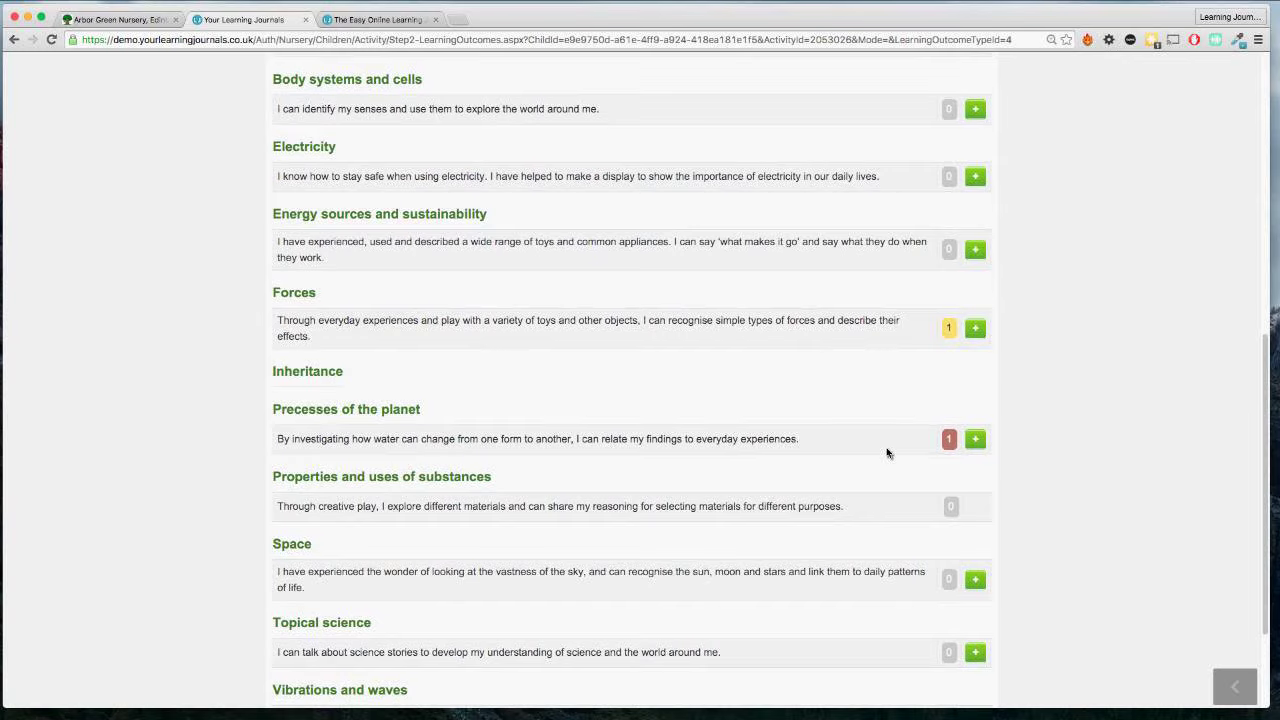
Examine the Red, Amber and Green rating legend above the selected learning outcomes.
scroll(886, 453, "up", 3)
scroll(886, 453, "up", 7)
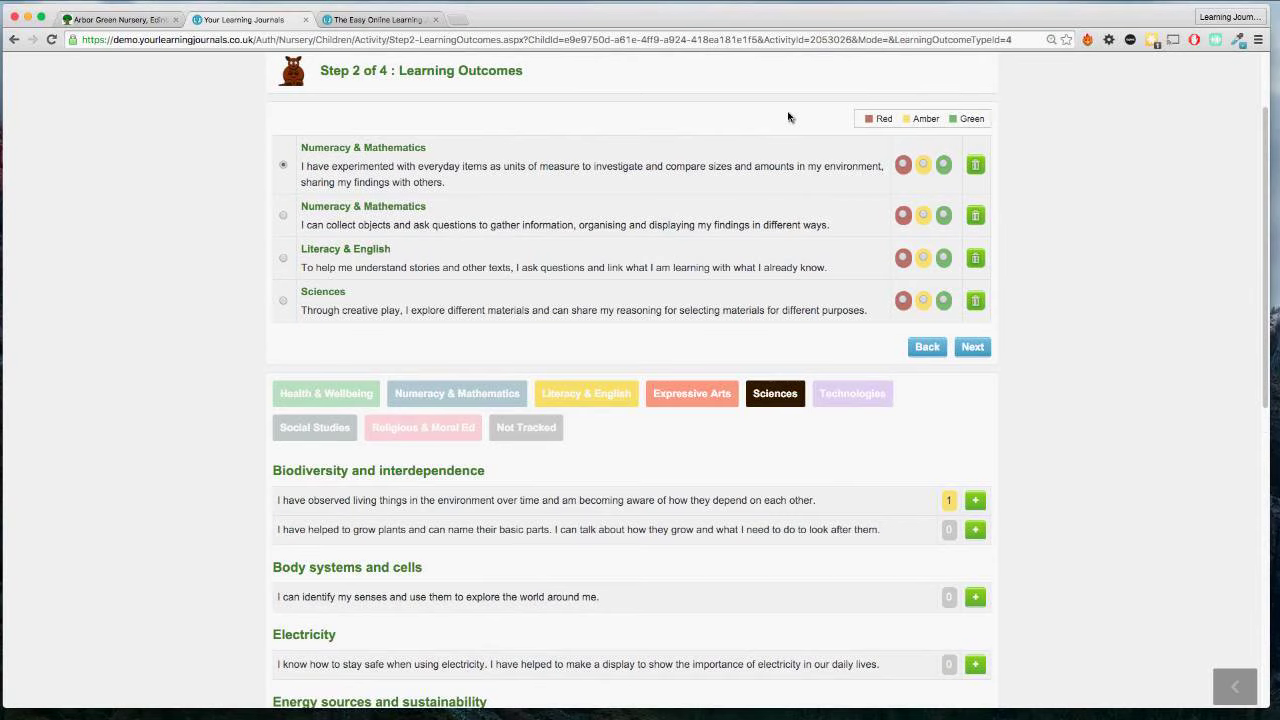
double_click(926, 119)
double_click(975, 119)
double_click(883, 119)
double_click(926, 119)
double_click(972, 119)
double_click(884, 119)
left_click(886, 120)
double_click(924, 119)
left_click(975, 122)
Rate the Measurement outcome red, the data-gathering outcome amber, and the Literacy & English and Sciences outcomes green, and continue to Progression Pathways.
left_click(903, 165)
left_click(922, 214)
left_click(943, 258)
left_click(944, 302)
left_click(978, 348)
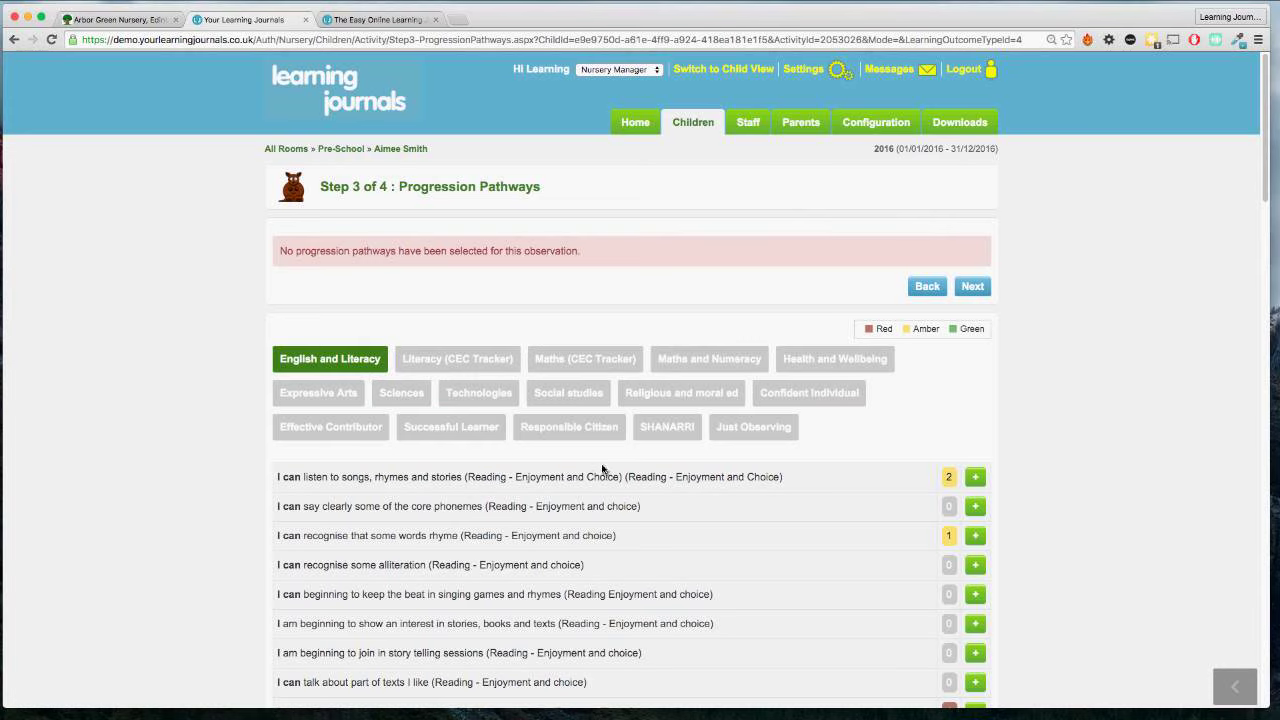
Add the Maths and Numeracy pathway about a number being part of a sequence beginning with zero, and continue to Publish Observation.
scroll(677, 478, "down", 3)
scroll(677, 479, "down", 2)
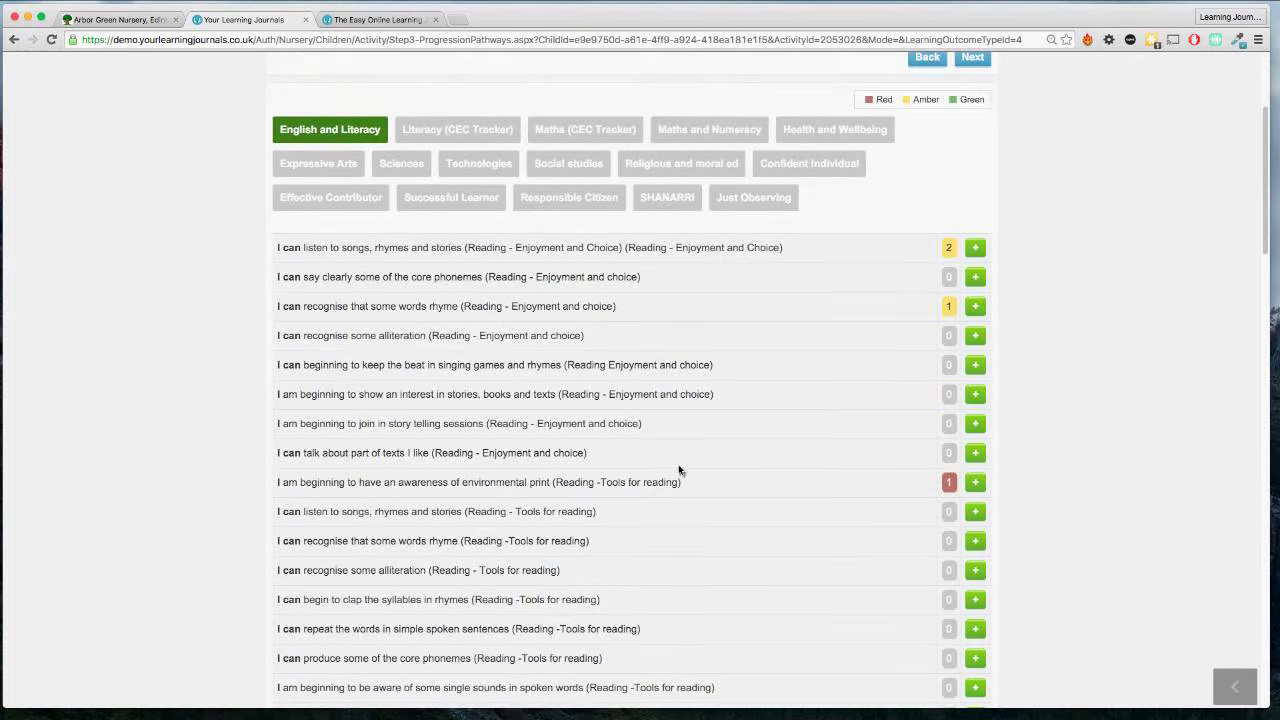
scroll(679, 470, "down", 1)
scroll(679, 470, "up", 1)
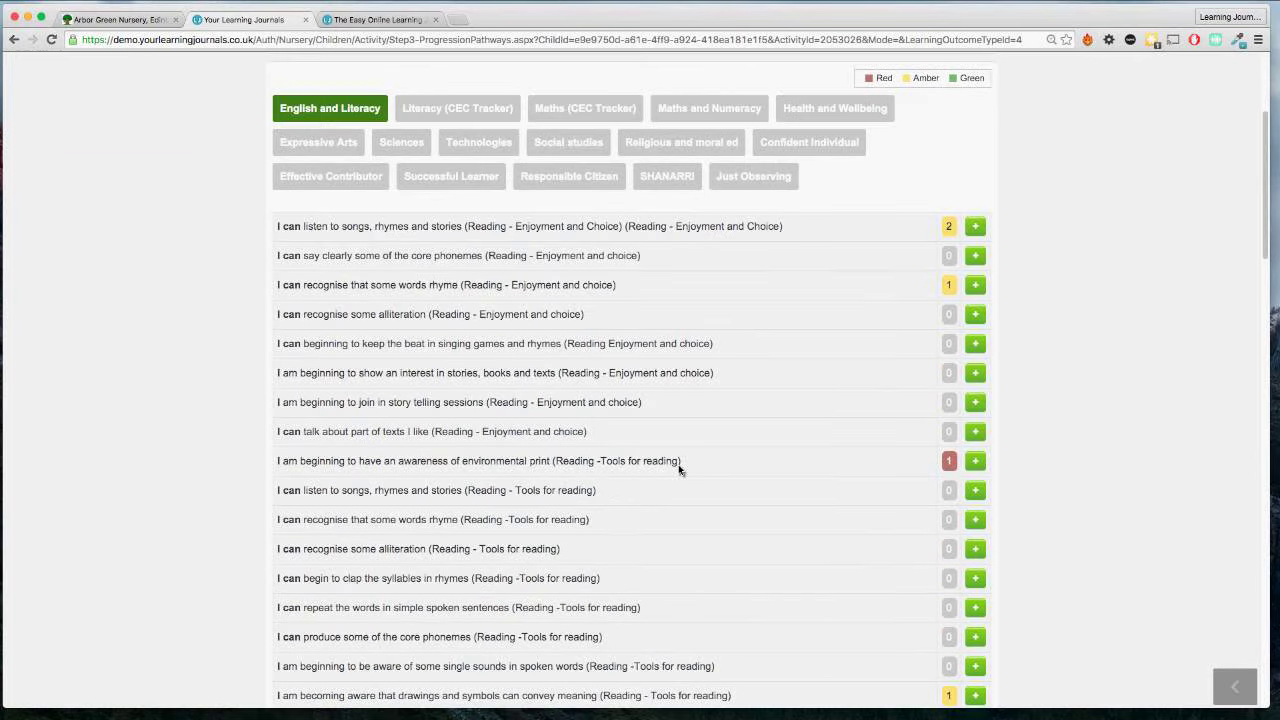
scroll(679, 470, "up", 1)
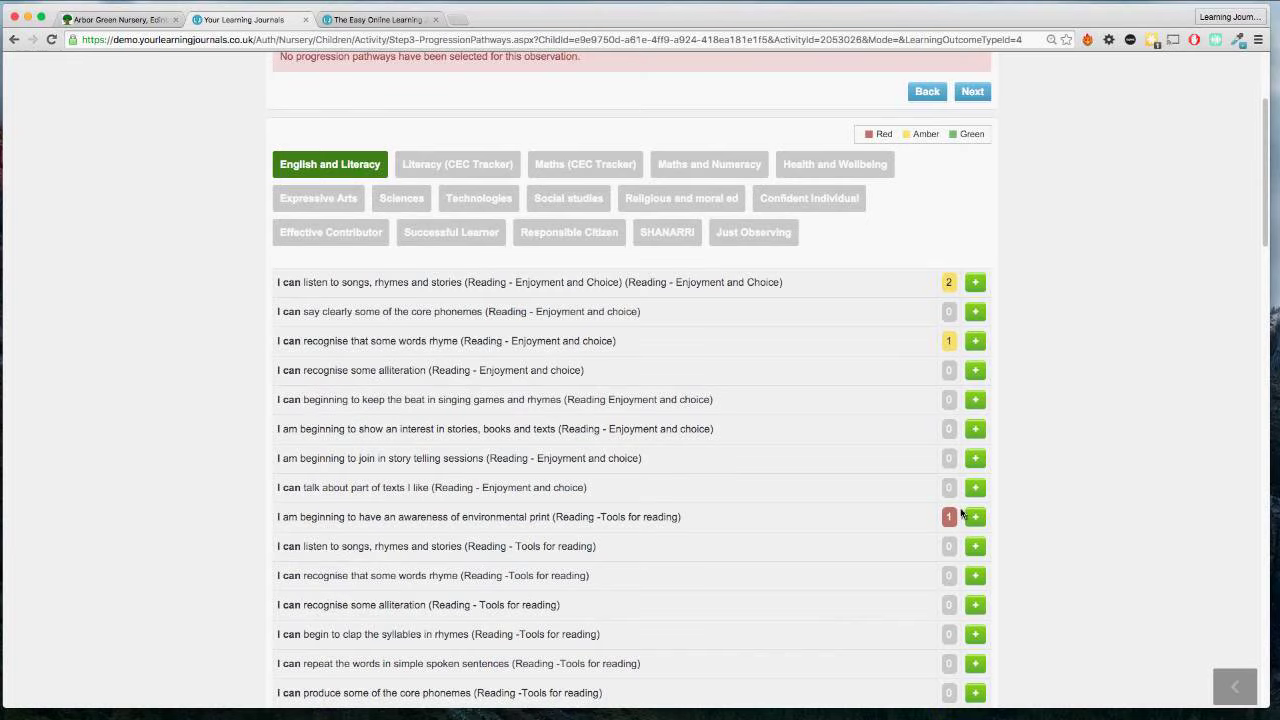
scroll(961, 513, "up", 1)
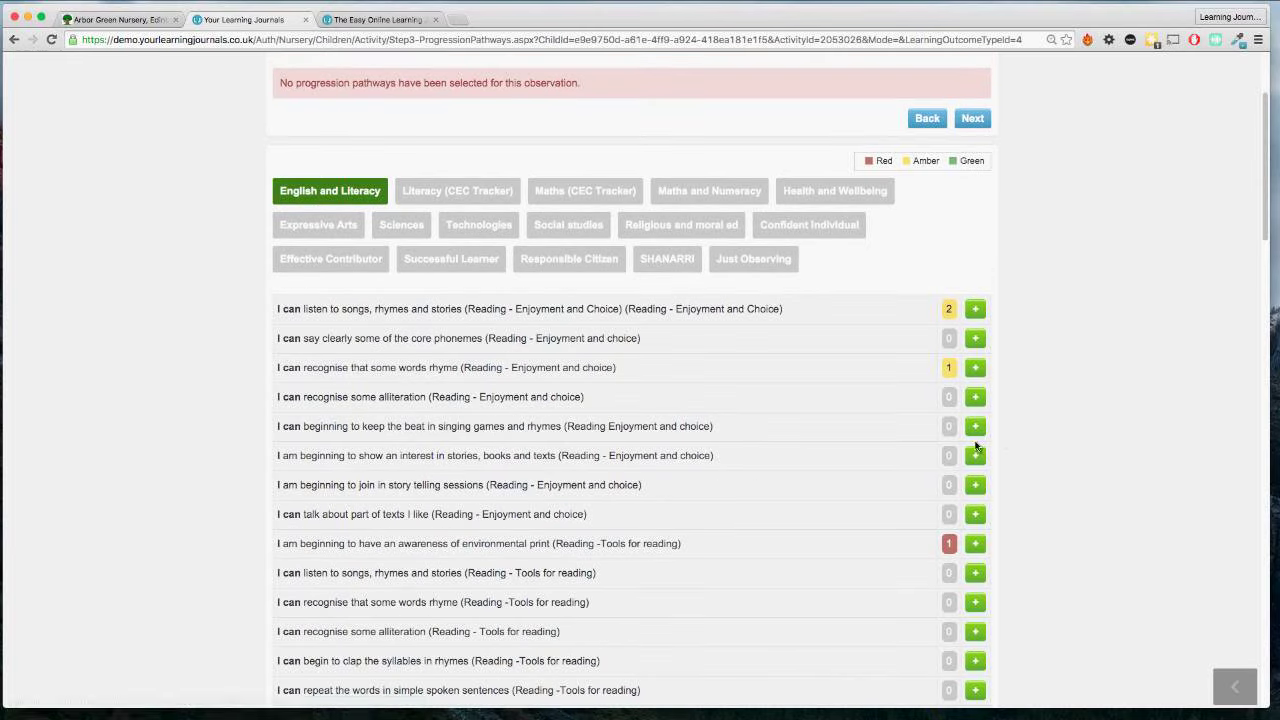
left_click(707, 195)
left_click(710, 250)
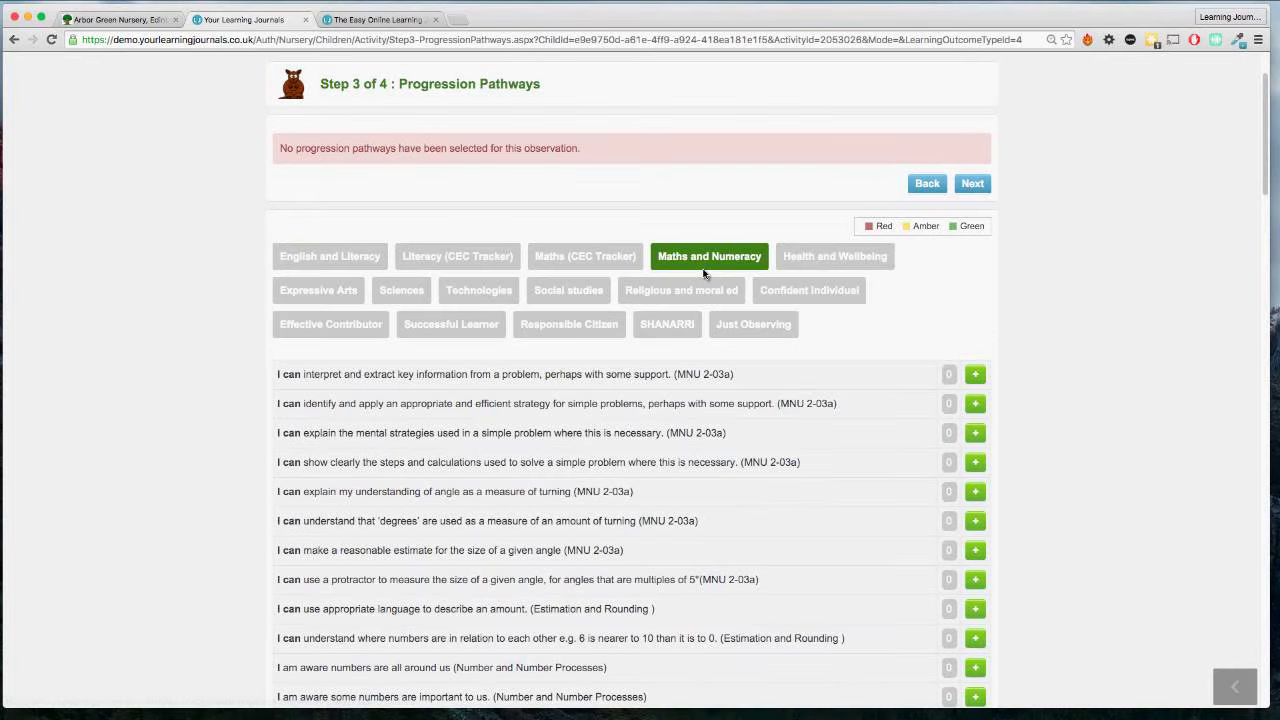
scroll(815, 347, "down", 2)
scroll(815, 347, "down", 5)
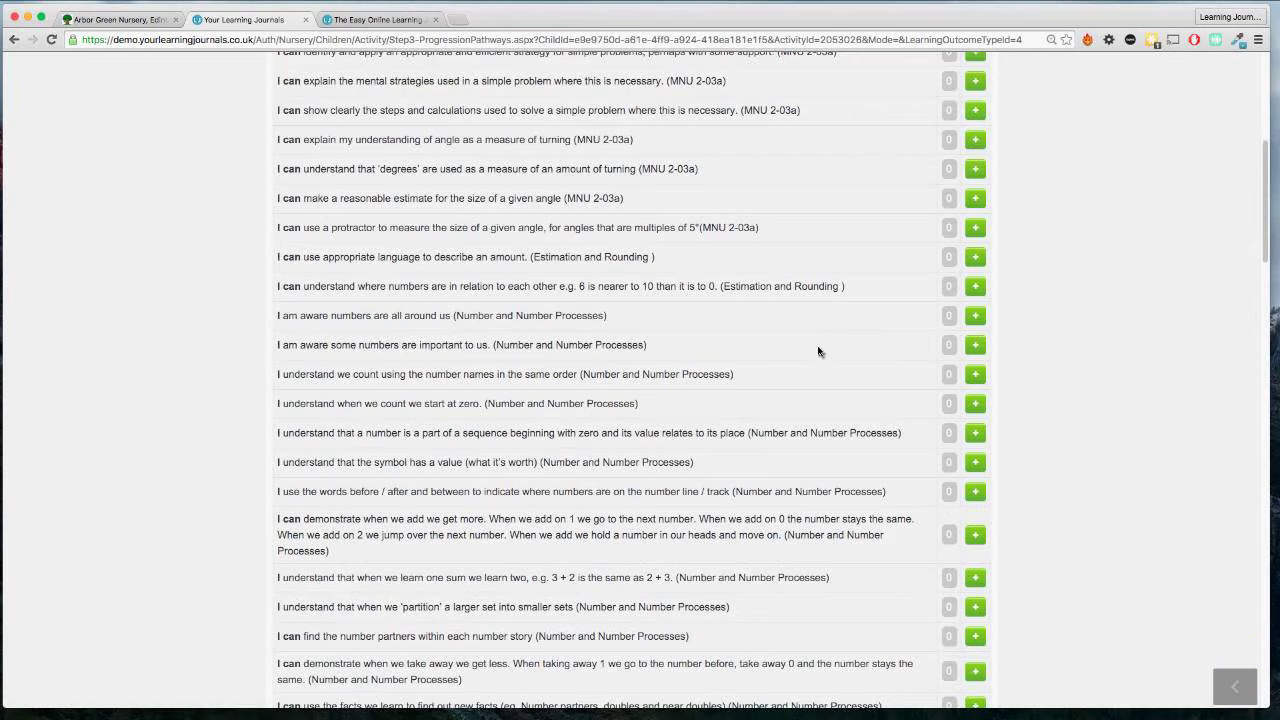
left_click(975, 418)
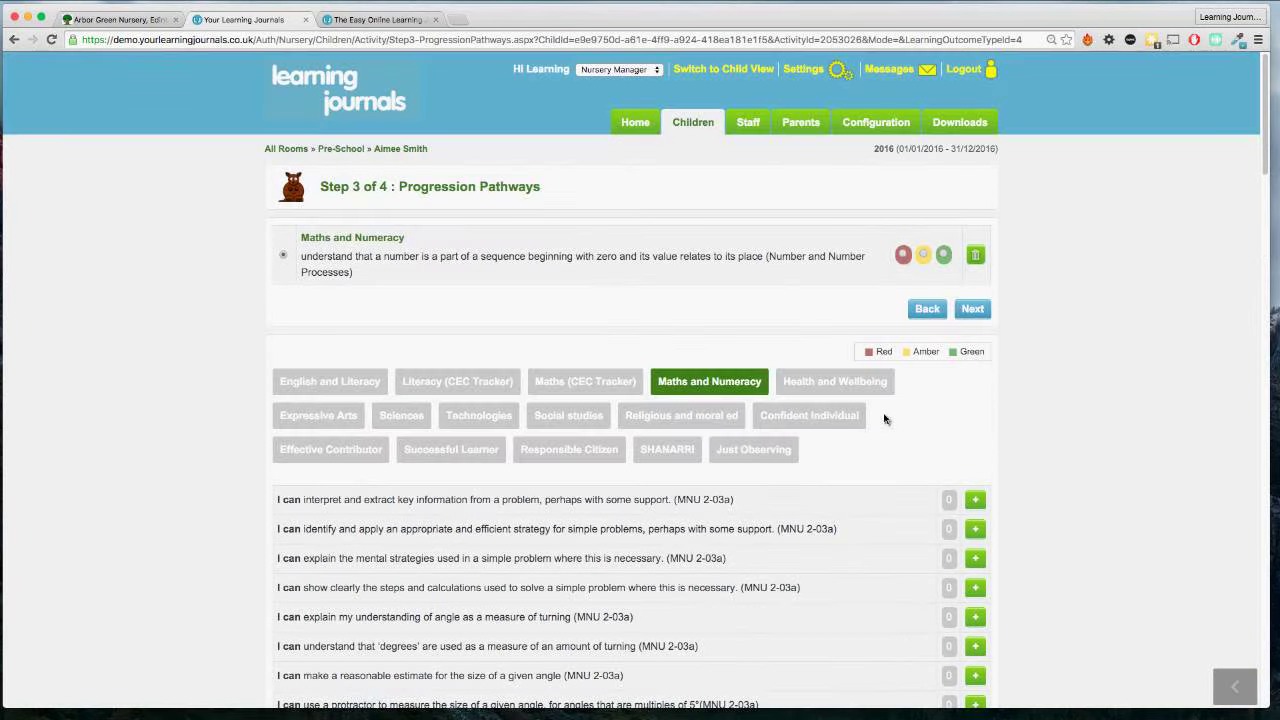
left_click(972, 309)
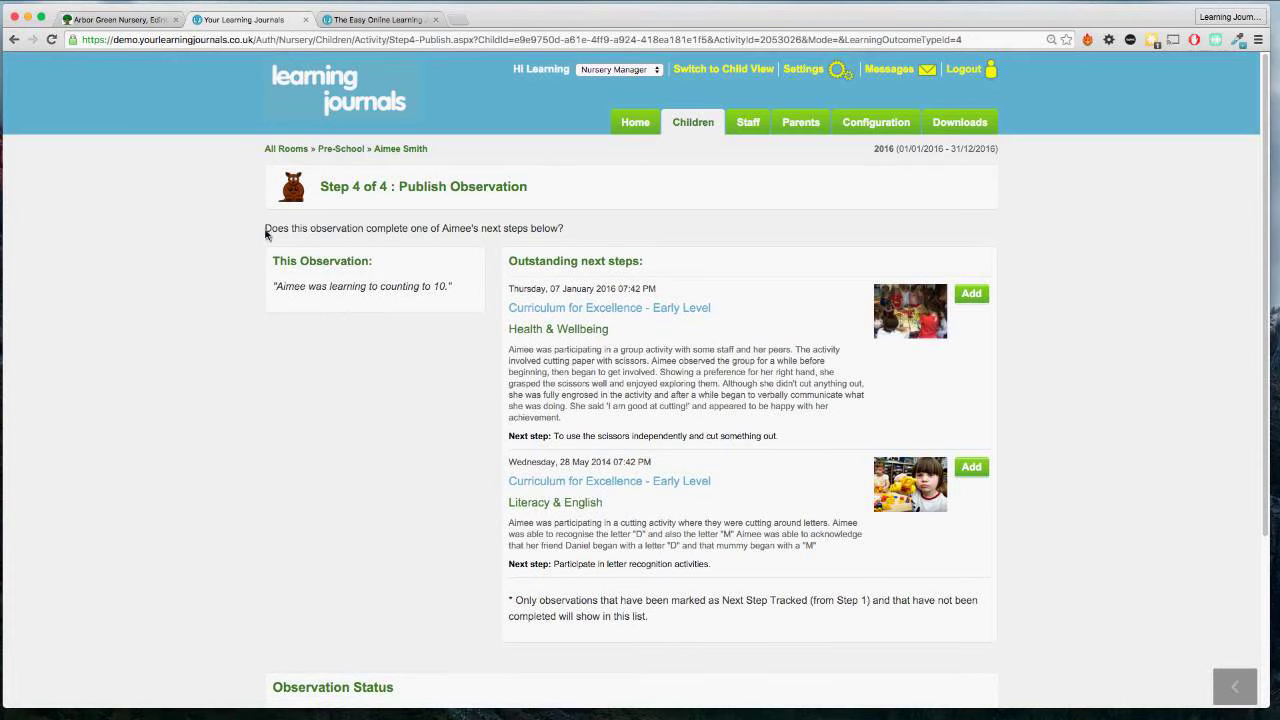
Compare this observation's text with the child's outstanding next steps in Health & Wellbeing and Literacy & English.
left_click_drag(265, 229, 568, 235)
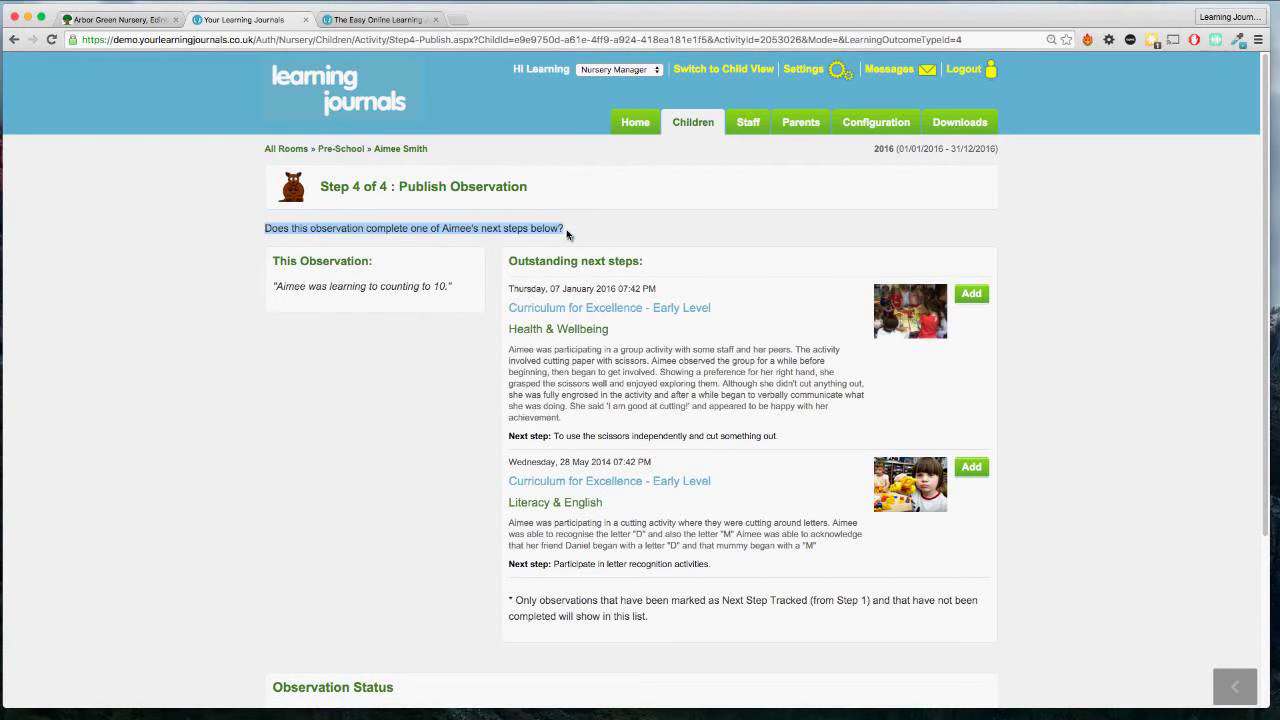
left_click(566, 238)
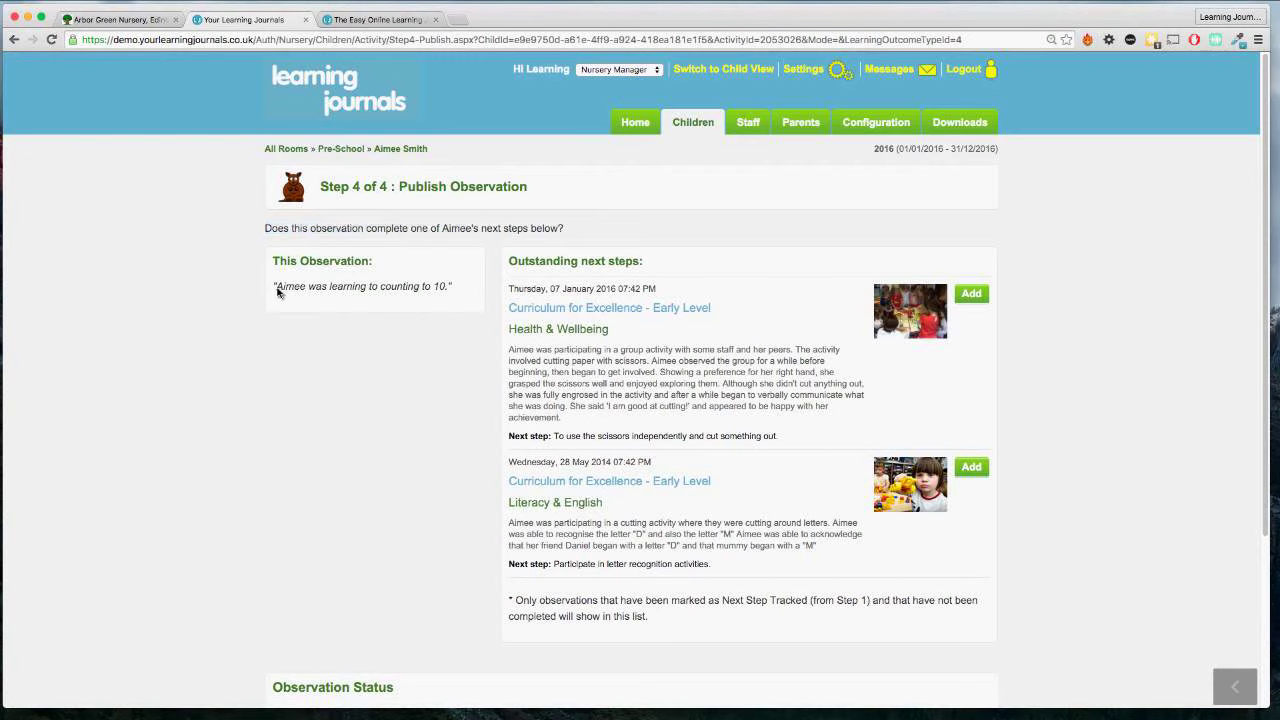
left_click_drag(277, 287, 452, 295)
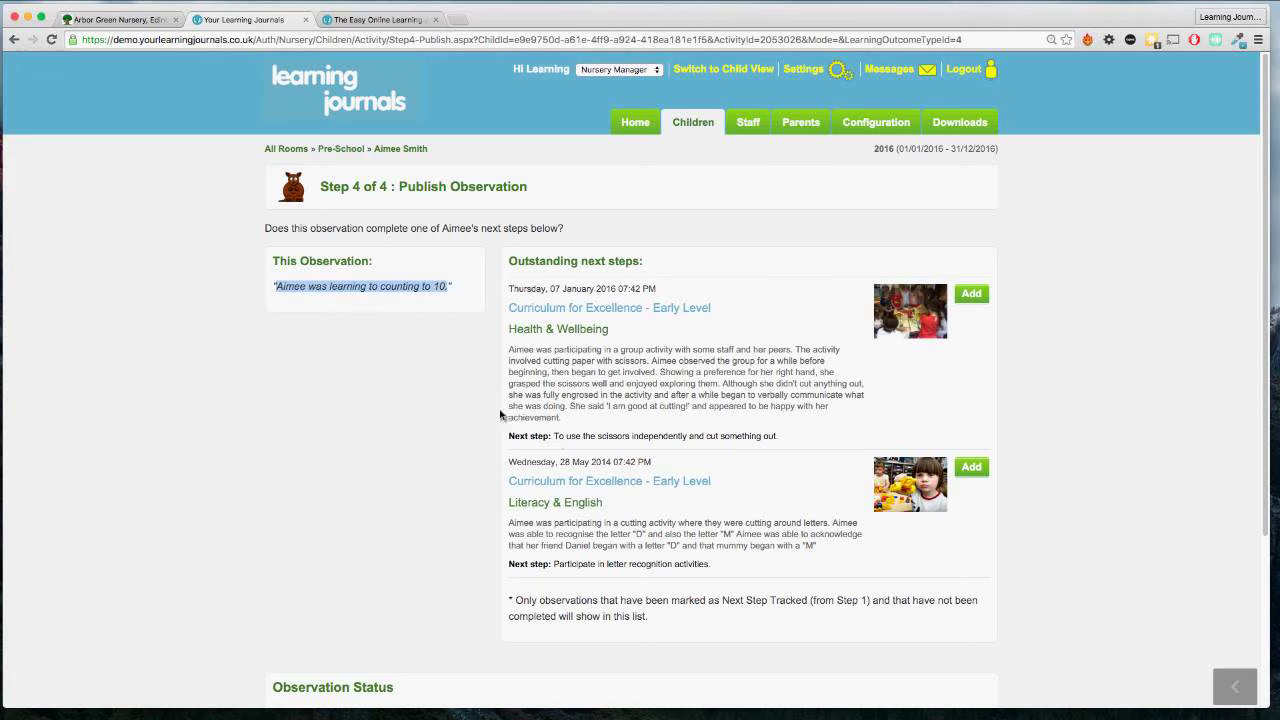
left_click(423, 387)
left_click_drag(277, 289, 445, 289)
left_click_drag(553, 437, 777, 443)
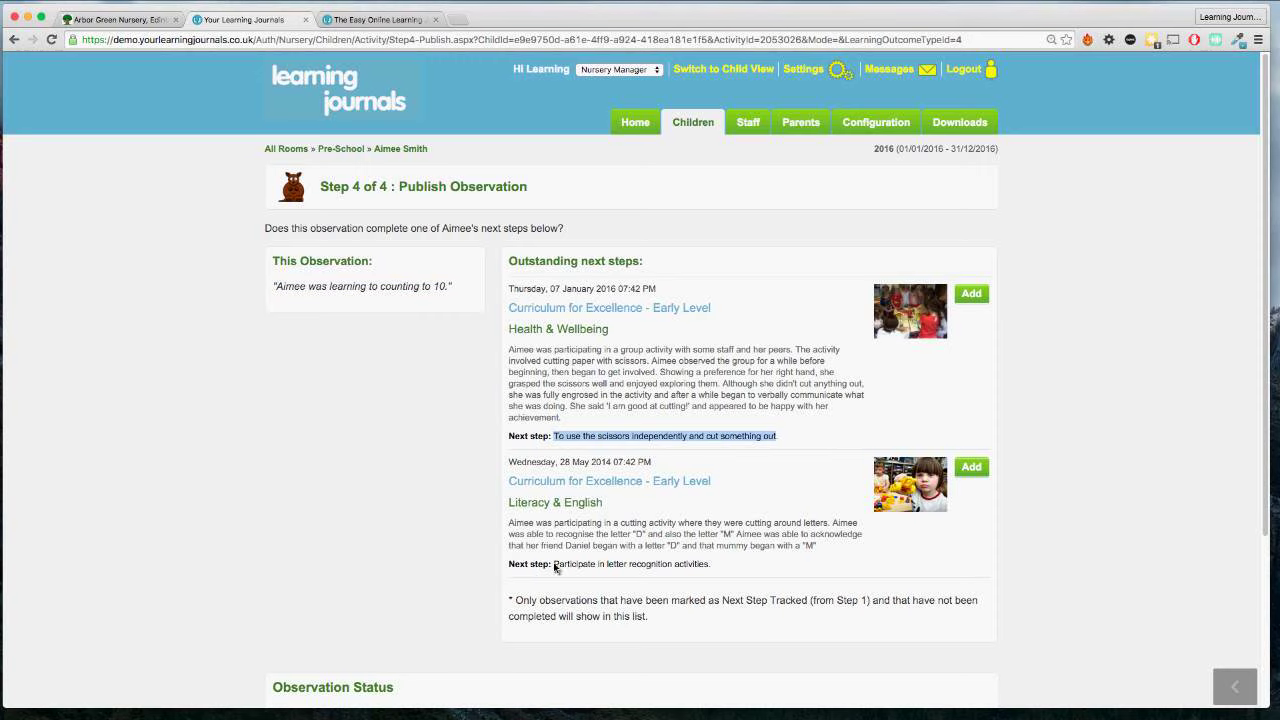
left_click_drag(556, 565, 715, 573)
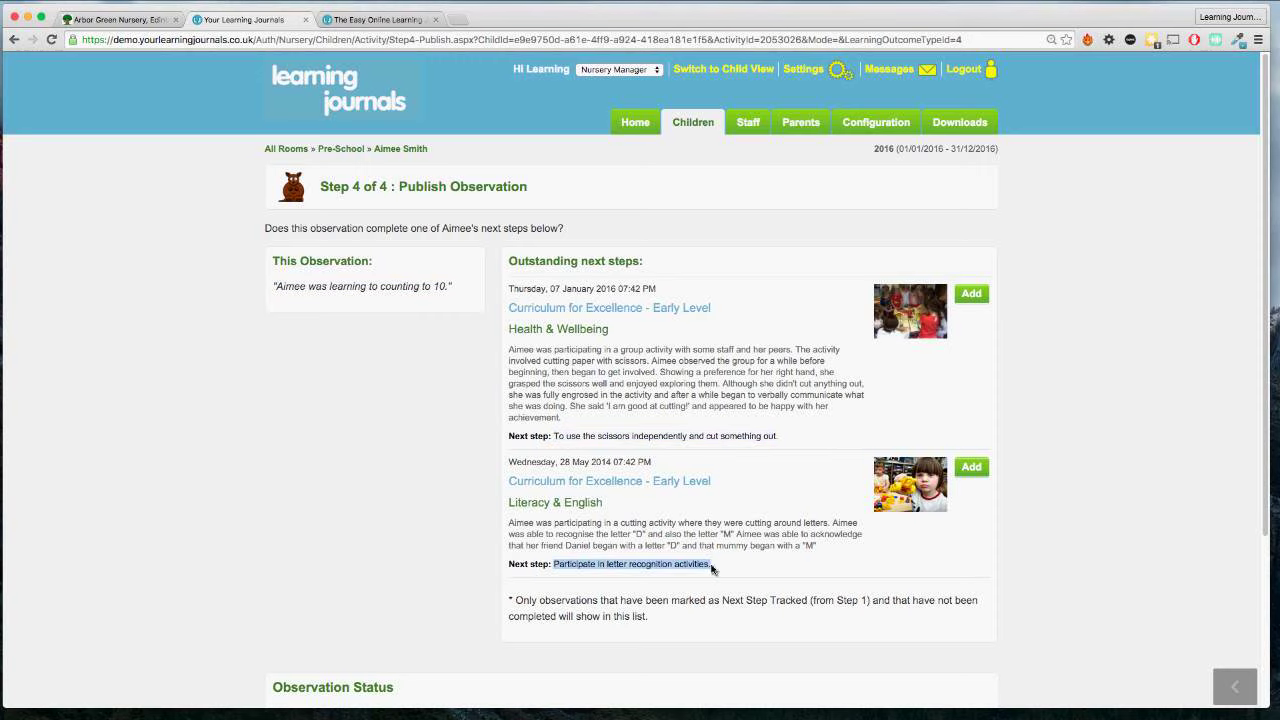
left_click_drag(555, 440, 770, 445)
left_click_drag(554, 566, 506, 286)
left_click_drag(603, 576, 706, 572)
Keep the observation status as Publish, enable publishing this observation for other children, and finish the observation.
scroll(602, 458, "down", 1)
scroll(604, 465, "down", 5)
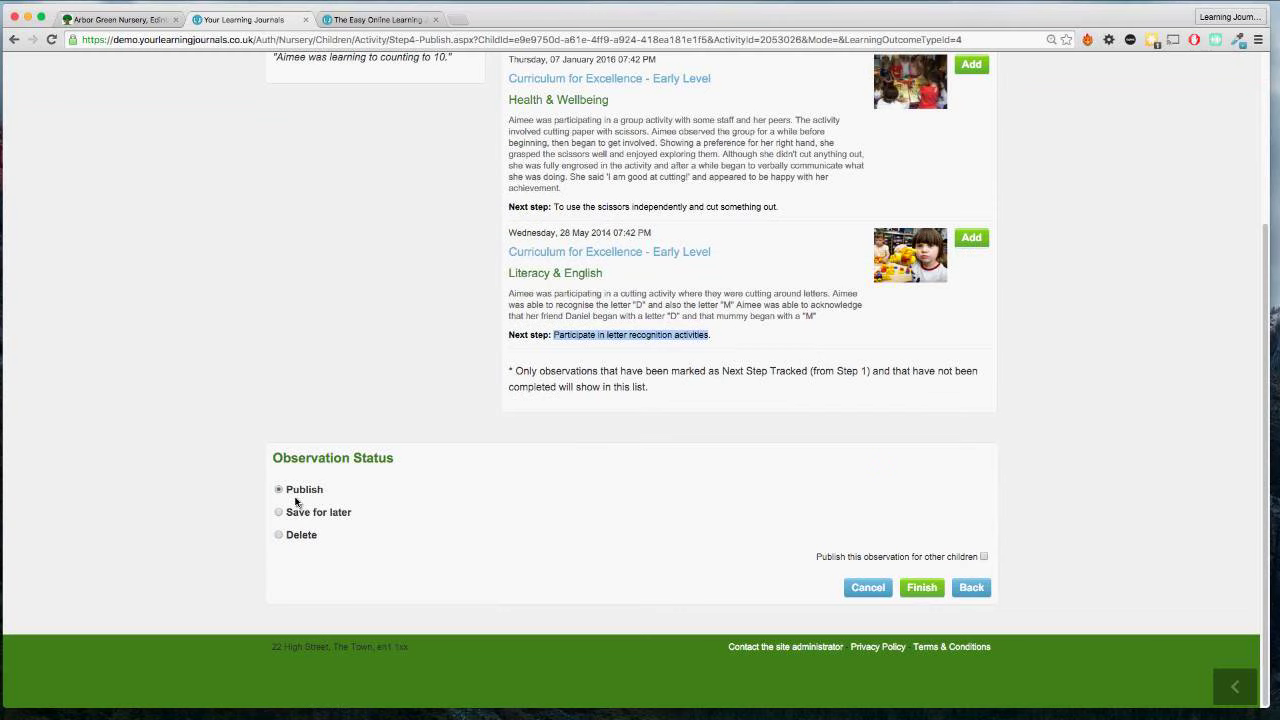
double_click(302, 489)
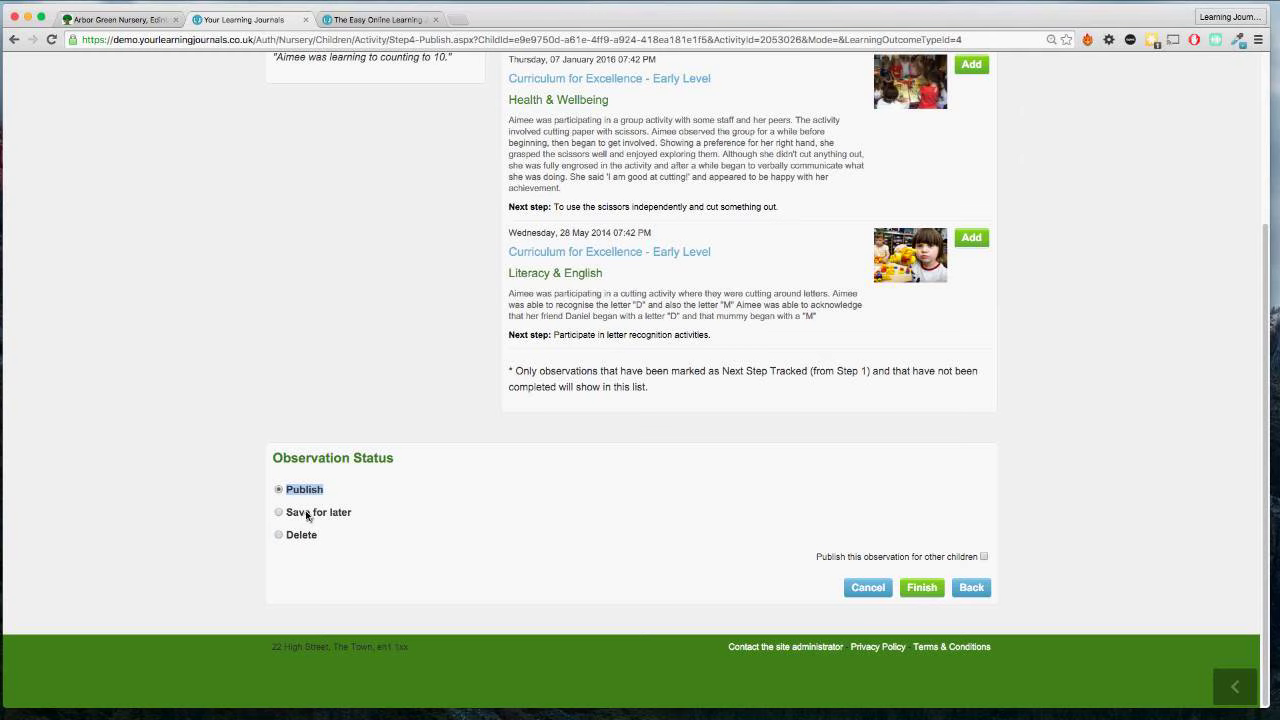
left_click(738, 489)
left_click_drag(816, 558, 978, 566)
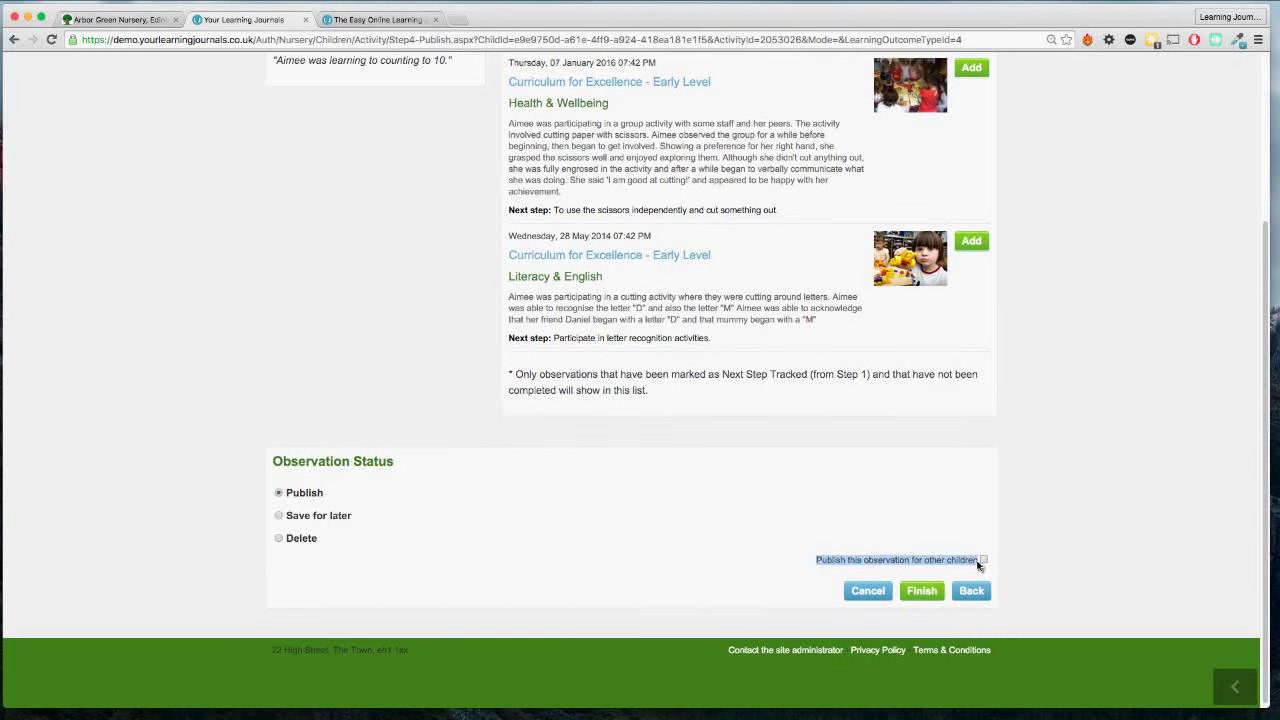
left_click(910, 541)
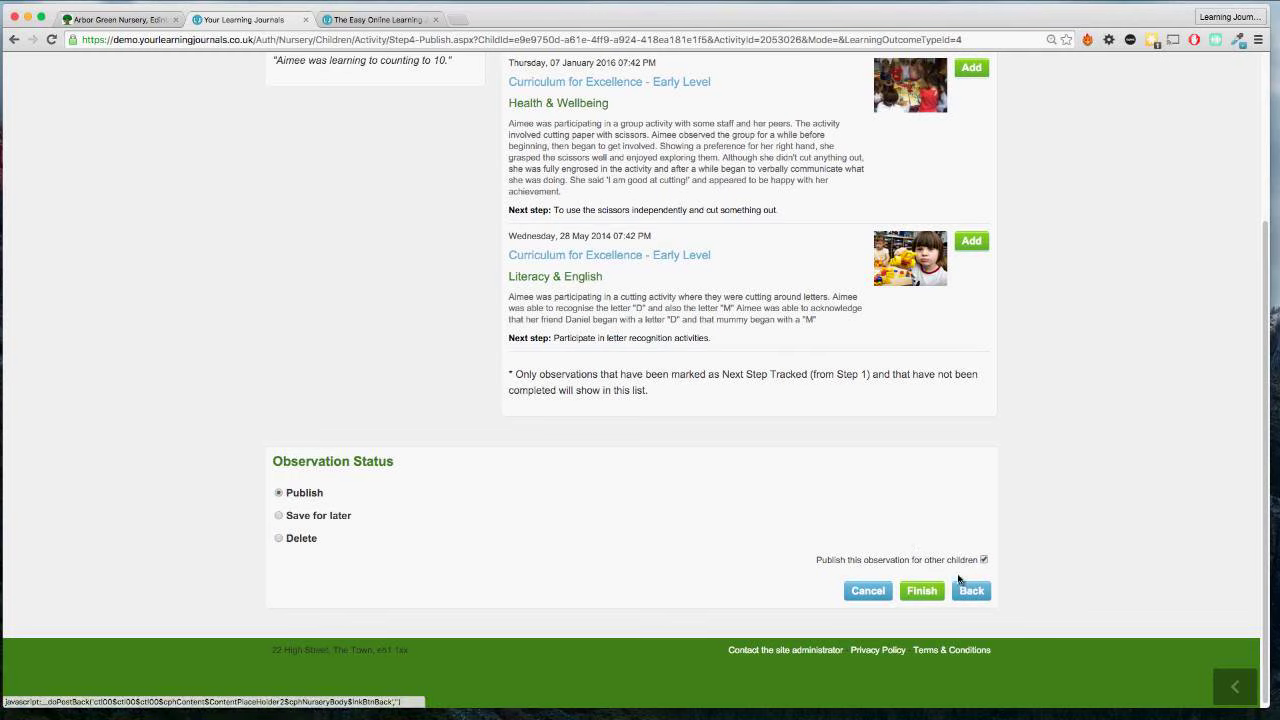
left_click(930, 589)
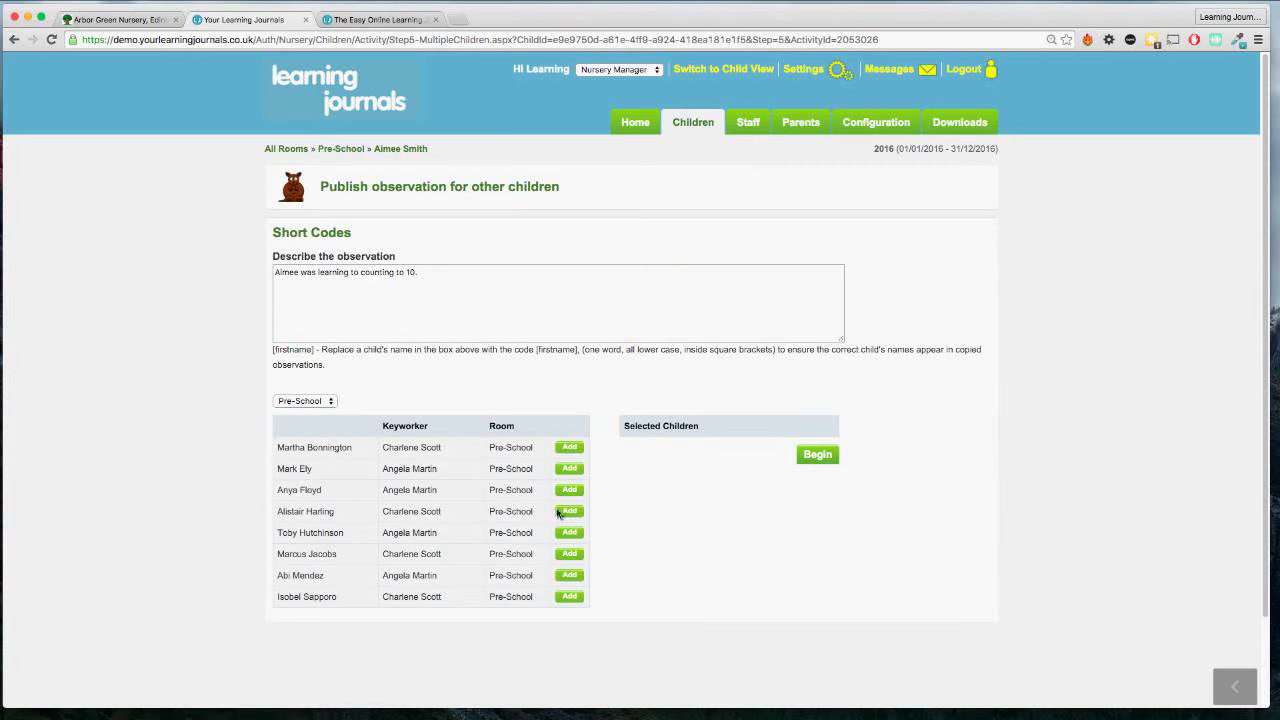
Add the second, third and fifth children in the Pre-School list to the selected children.
left_click(569, 469)
left_click(569, 490)
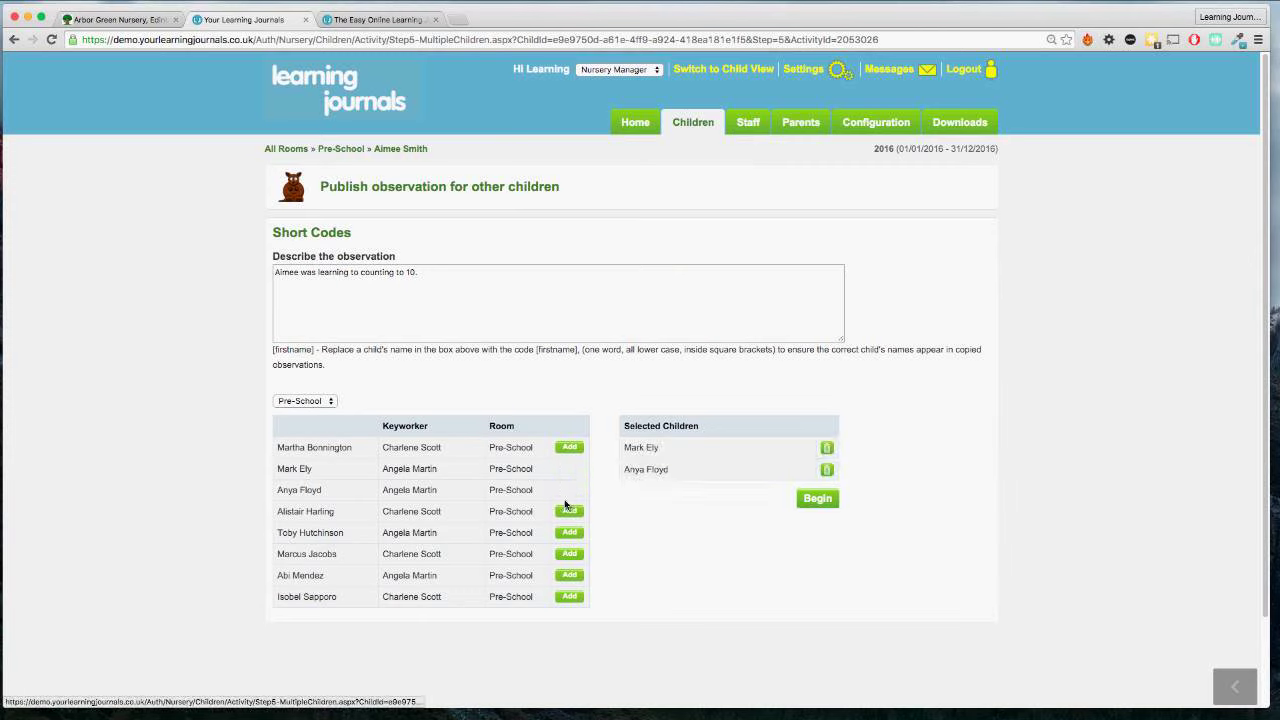
left_click(569, 532)
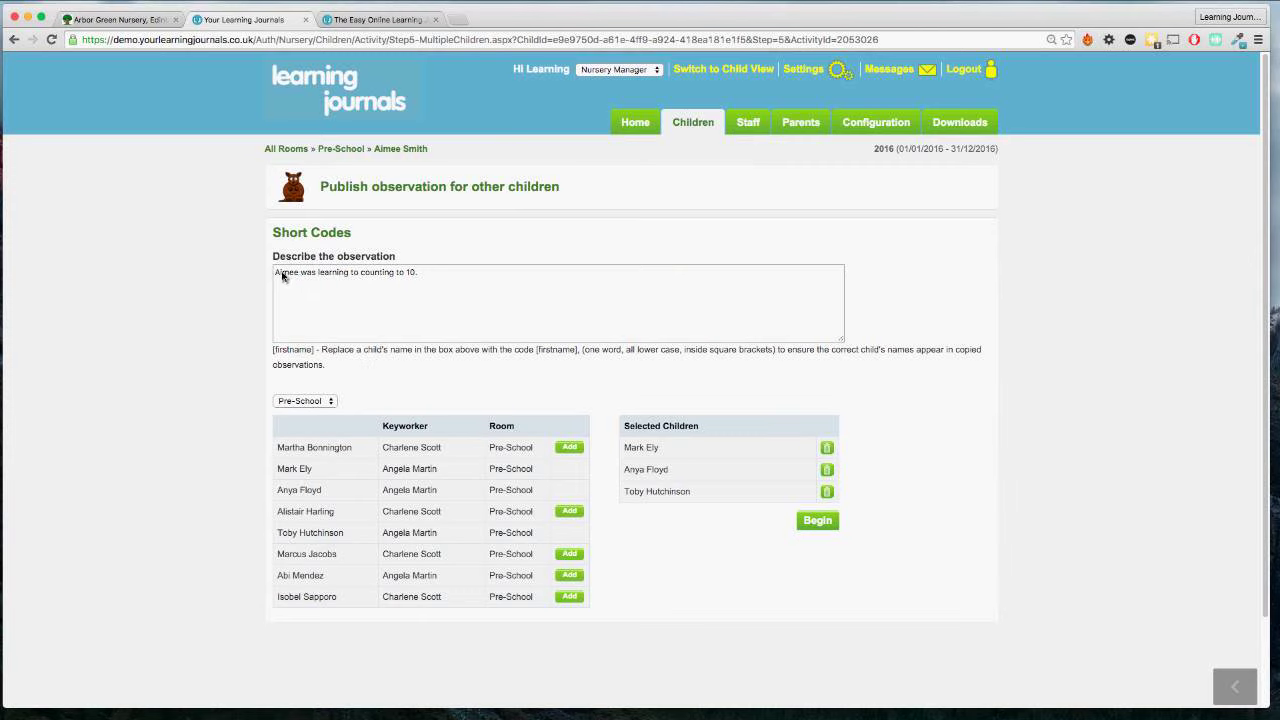
Review the observation text against the note explaining the [firstname] short code.
left_click_drag(275, 273, 435, 280)
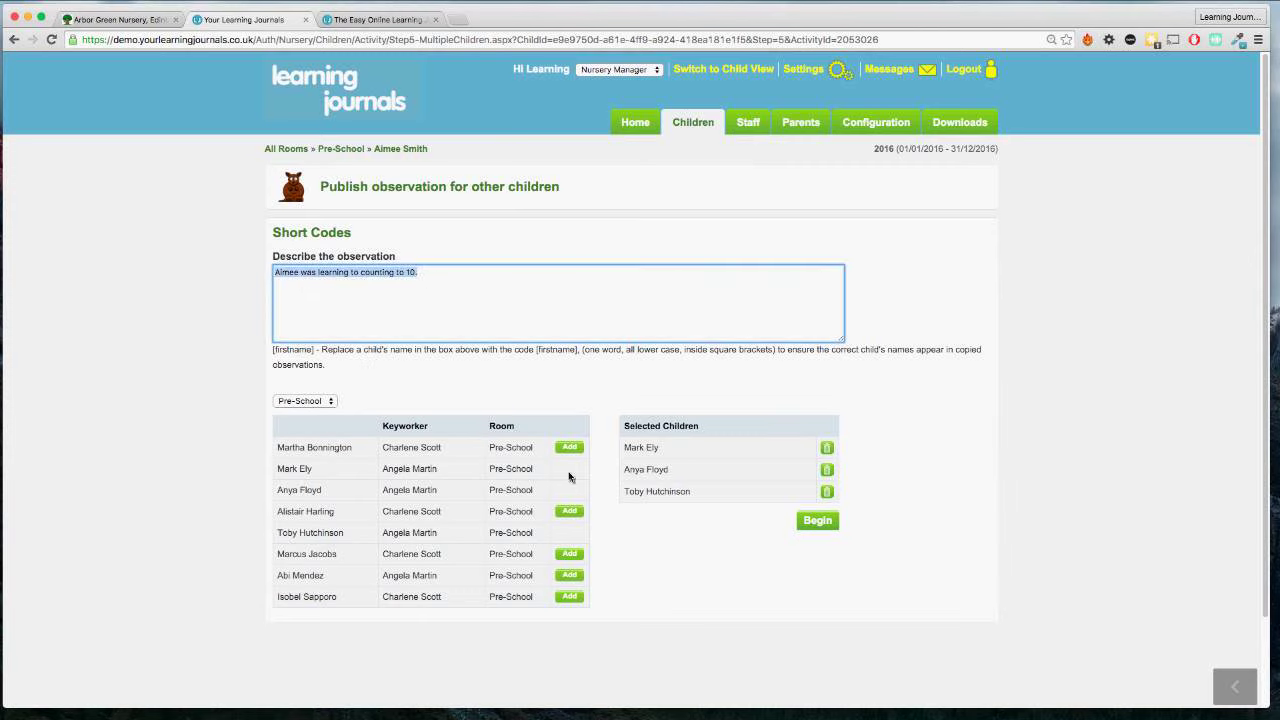
key("Right")
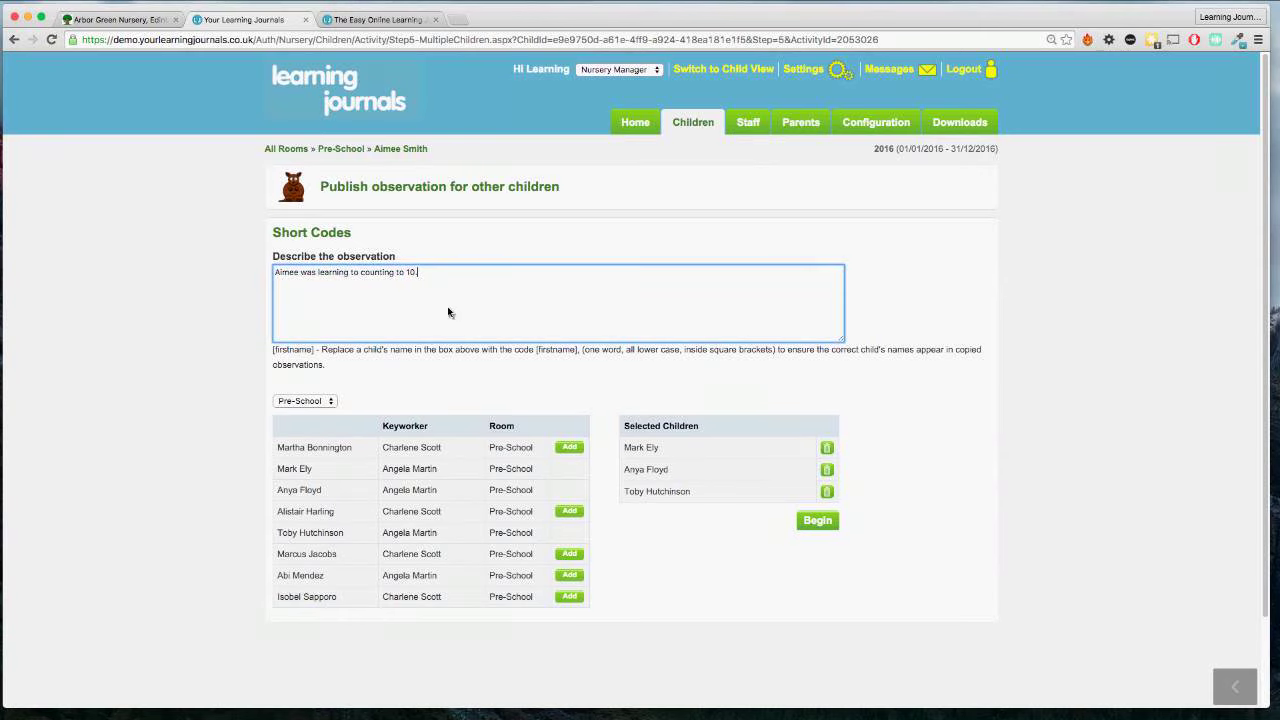
double_click(287, 273)
left_click(348, 313)
left_click_drag(457, 297, 207, 227)
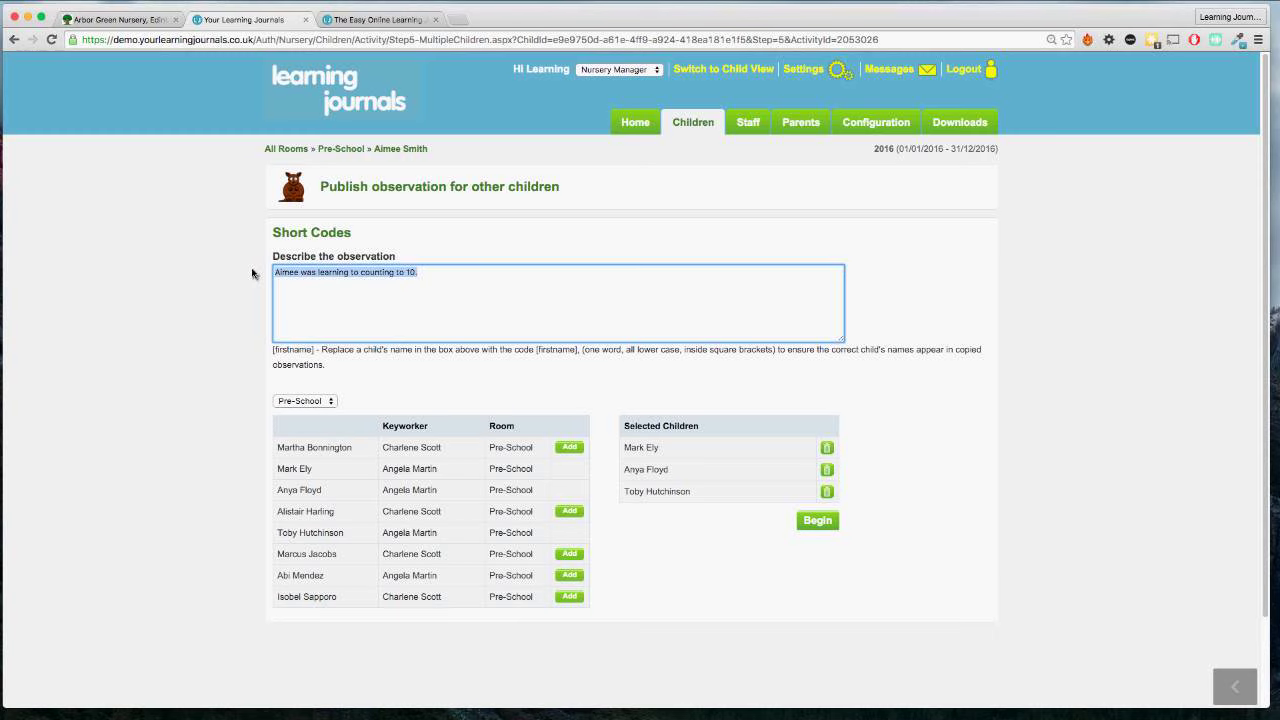
left_click(292, 292)
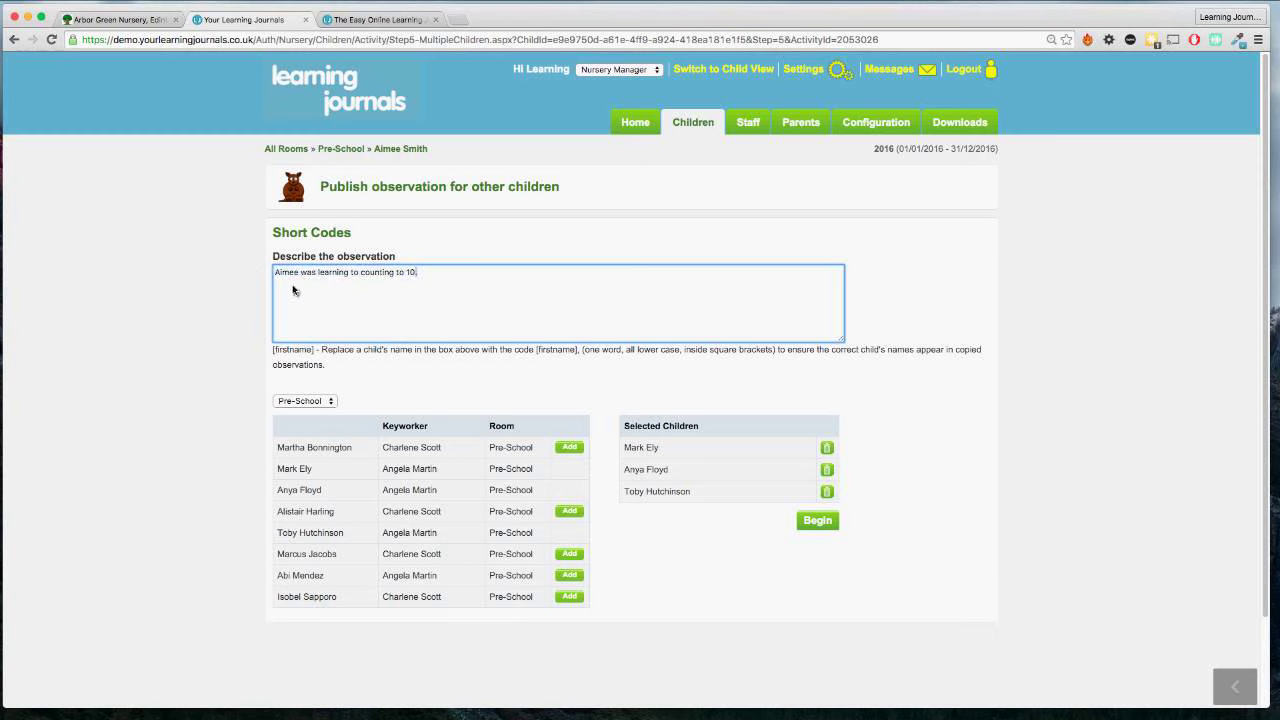
mouse_move(274, 358)
left_mouse_down()
mouse_move(330, 370)
mouse_move(276, 354)
left_mouse_up()
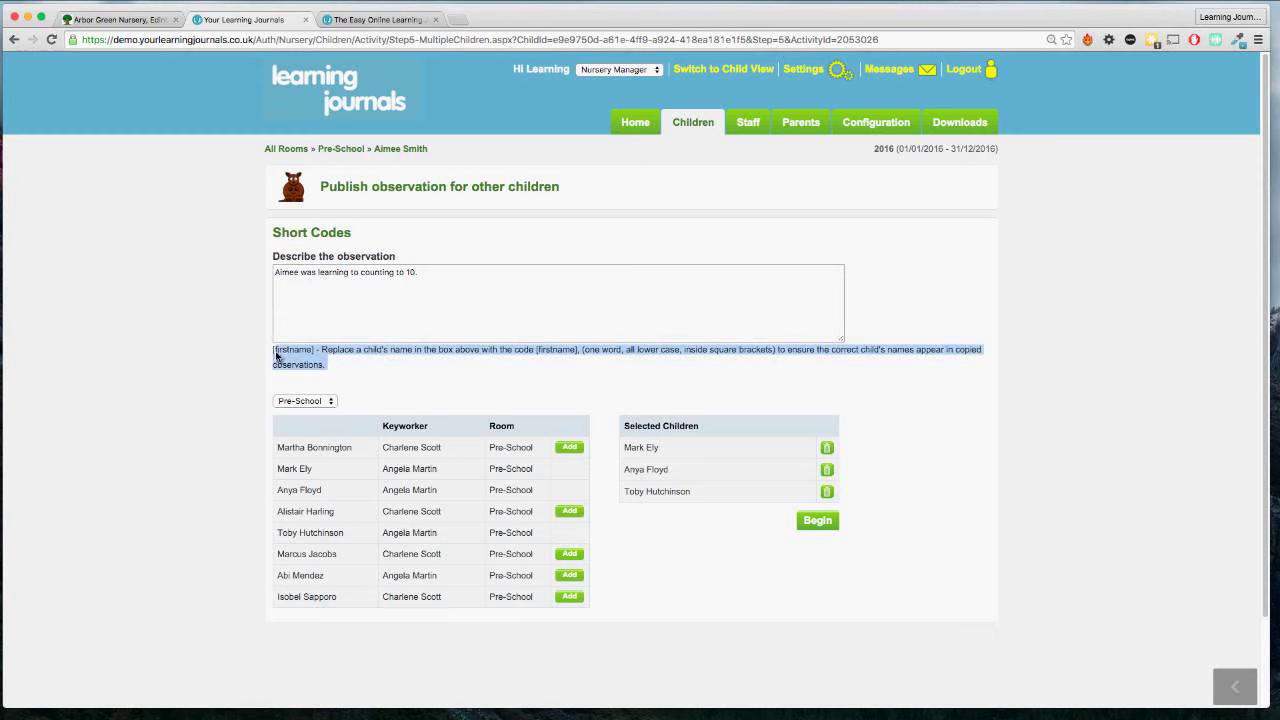
Replace the child's name at the start of the observation text with the short code [firstname].
double_click(286, 272)
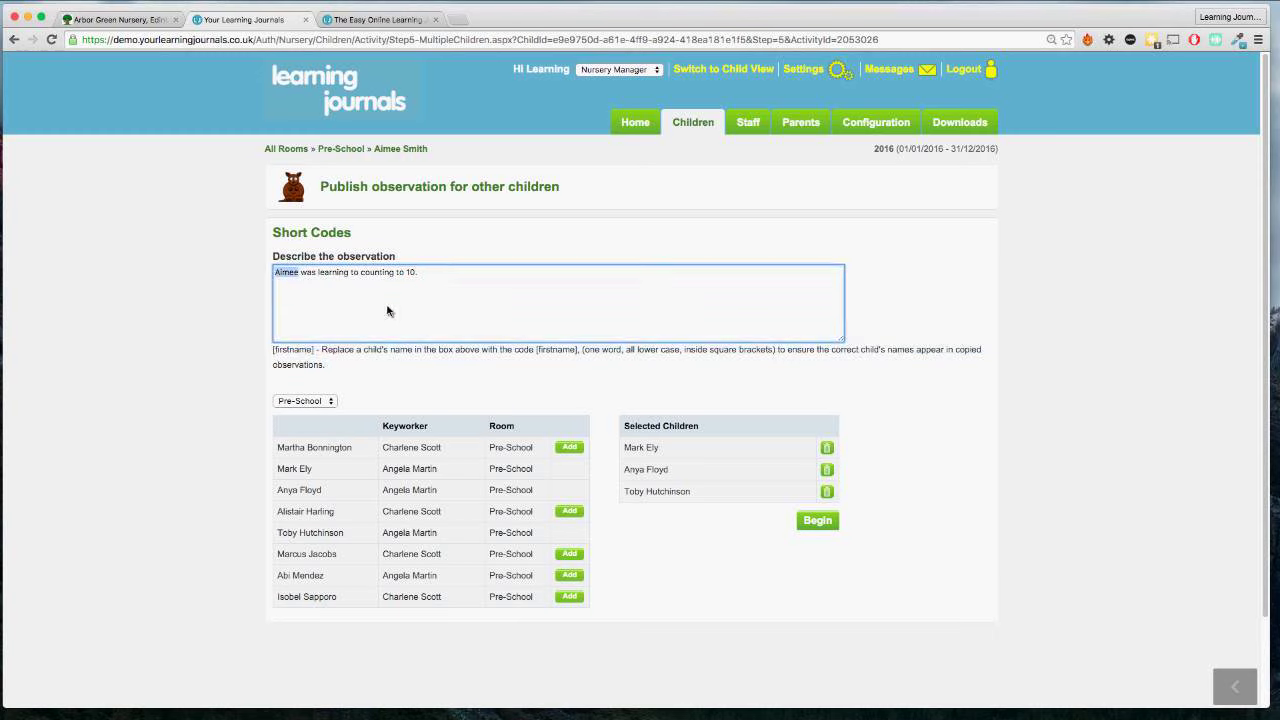
key("BackSpace")
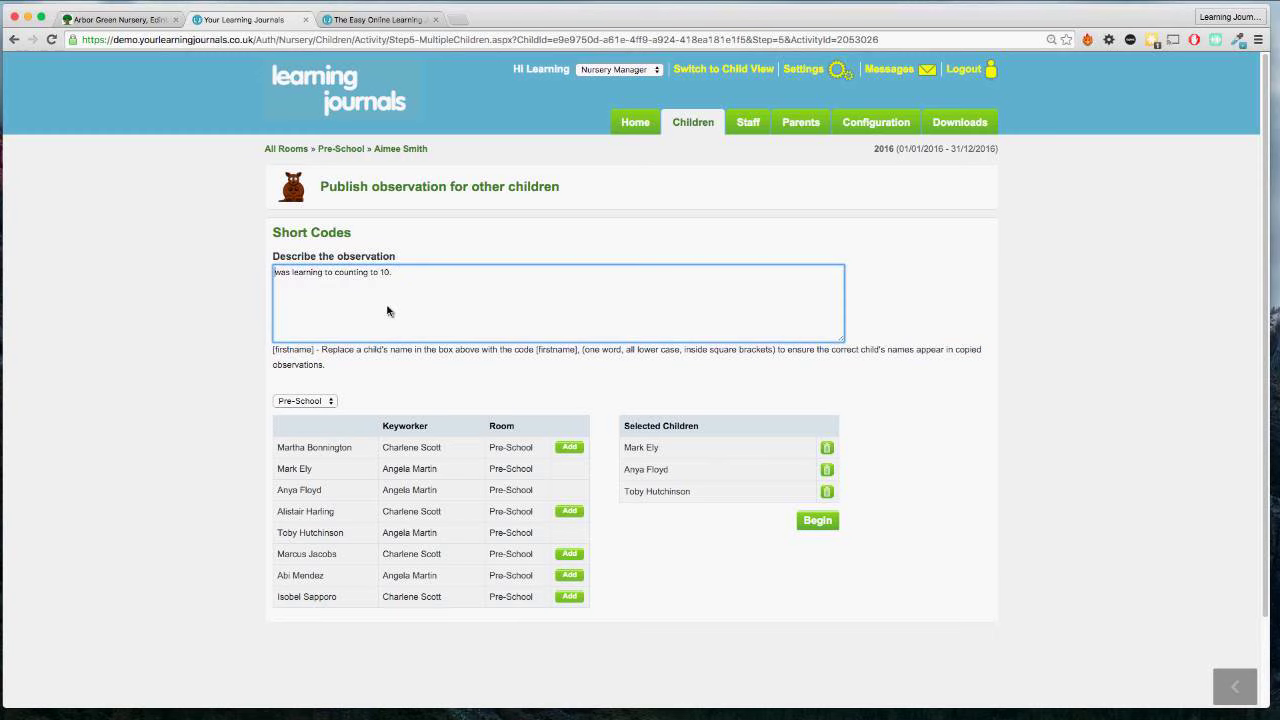
type("[firstname]")
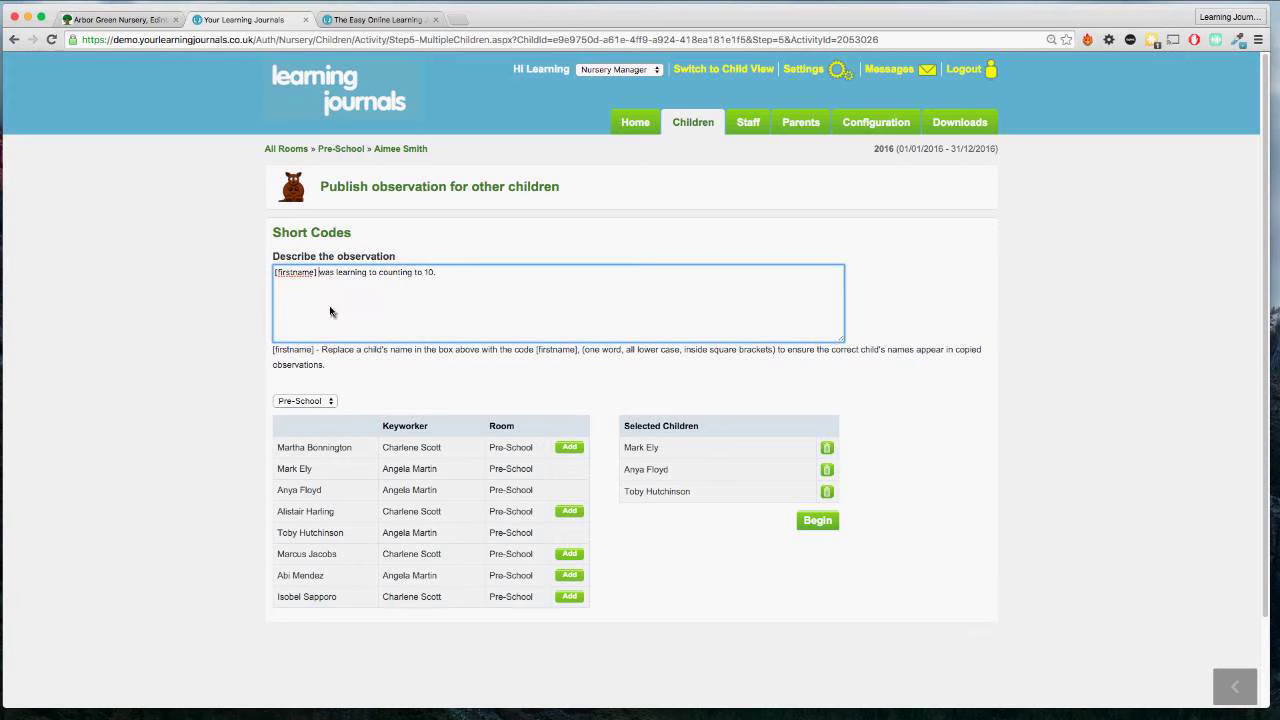
Publish the observation for the three selected children and go to the original child's observations.
double_click(286, 273)
left_click(633, 449)
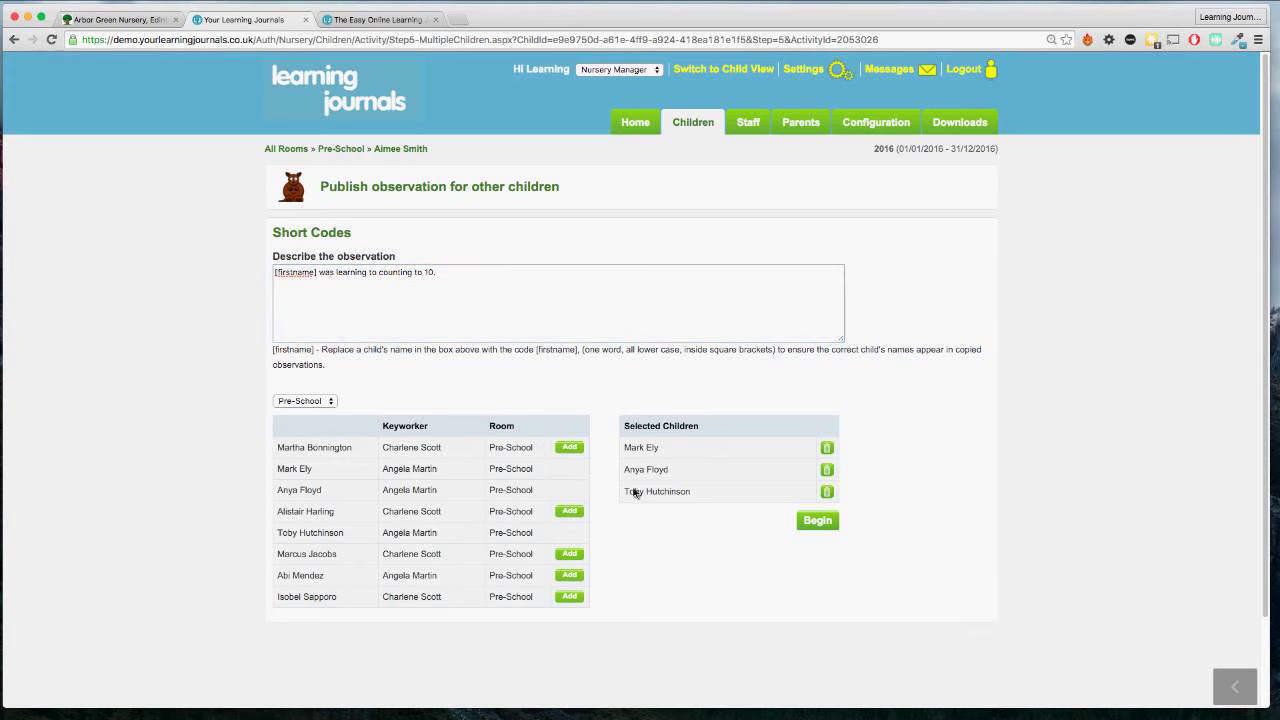
left_click_drag(625, 452, 646, 454)
left_click(636, 476)
left_click(804, 524)
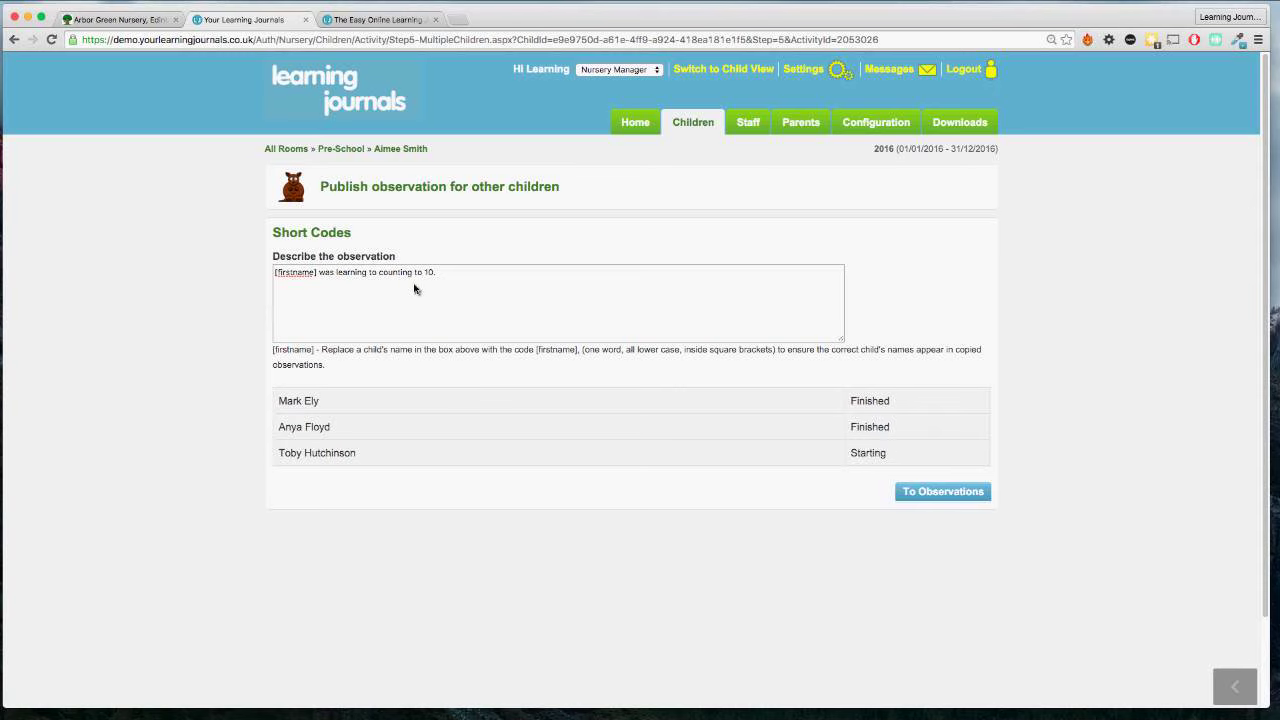
left_click(926, 492)
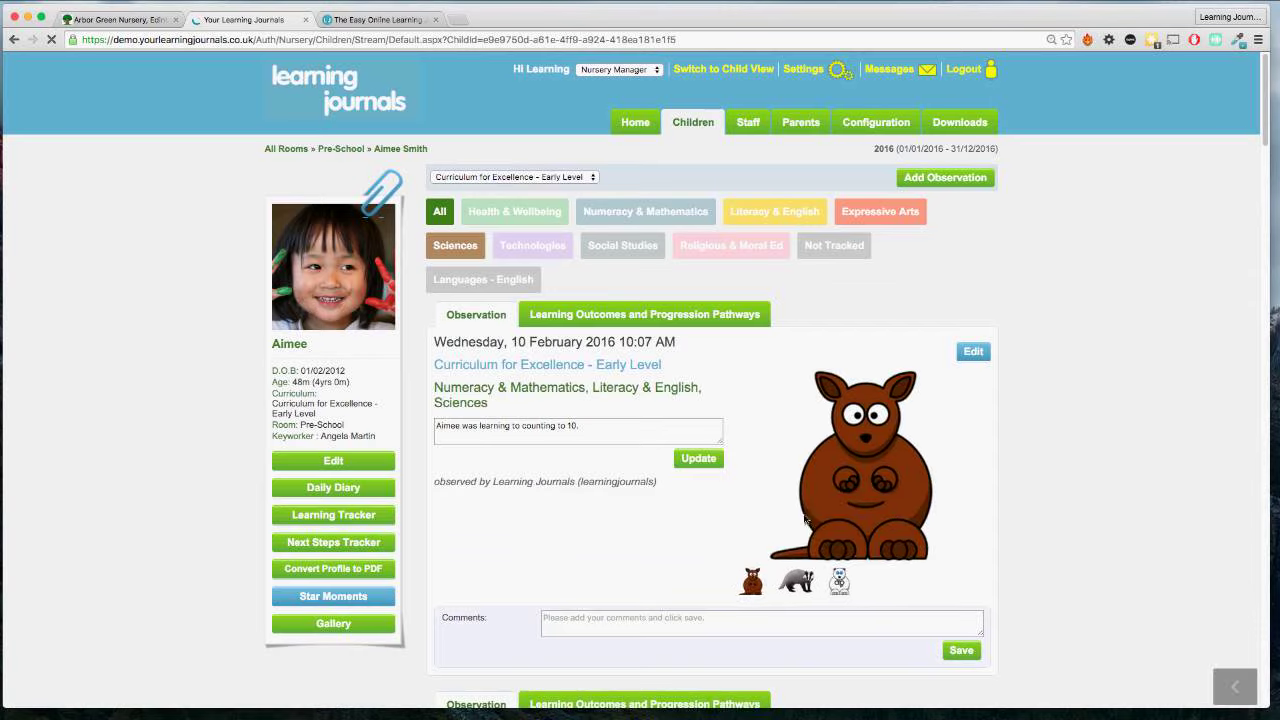
Append "But she missed out the number 7." to the newest observation's text and save the update.
scroll(1027, 494, "down", 1)
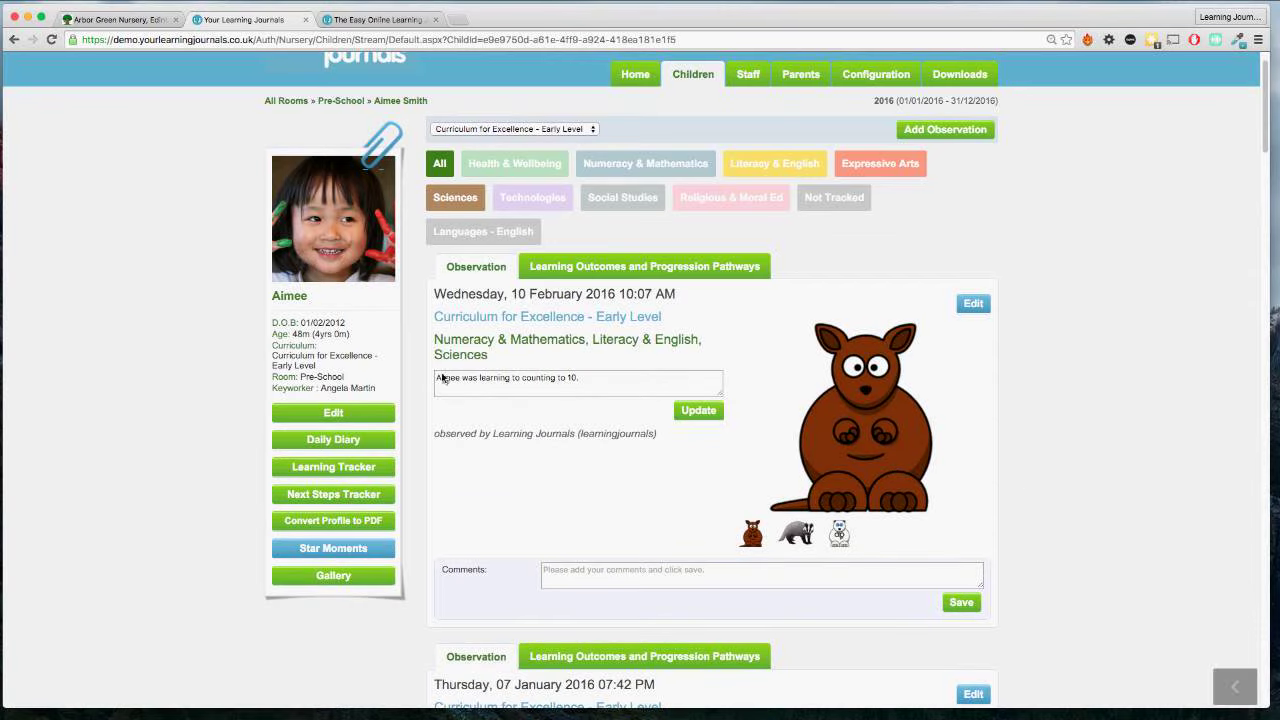
left_click(583, 386)
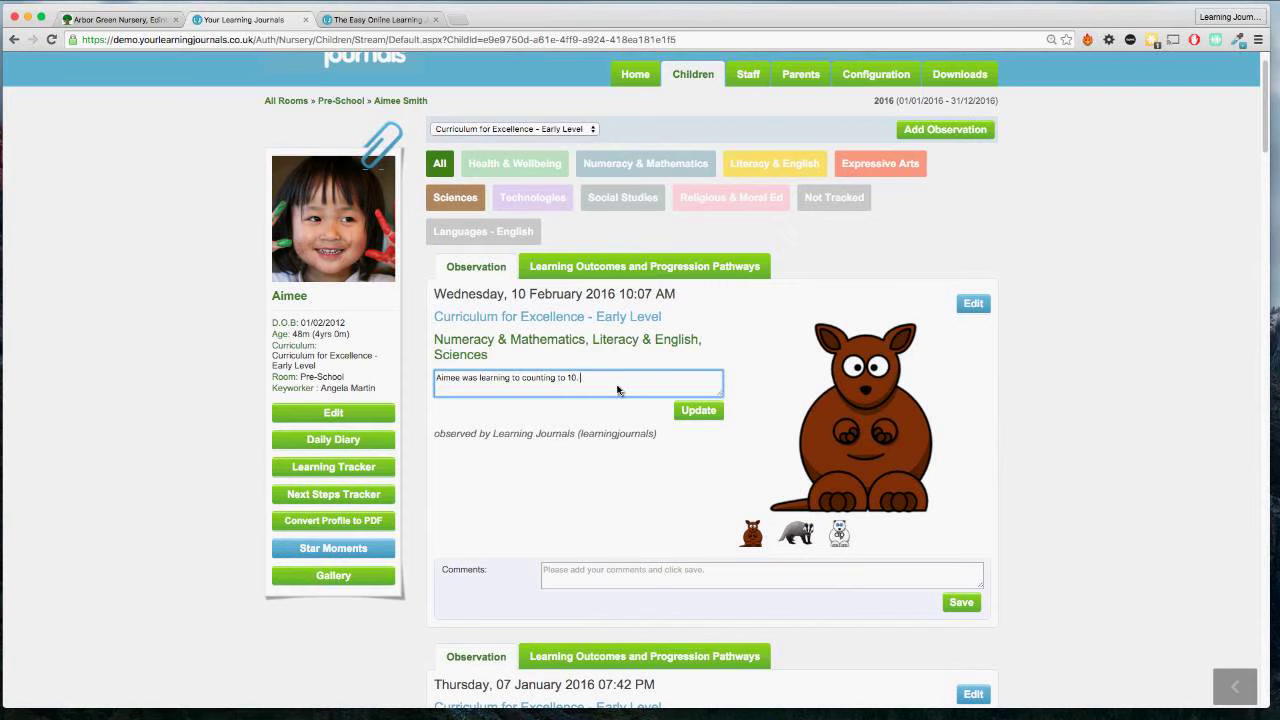
type("But she missed out the number 7.")
scroll(625, 395, "up", 1)
left_click(698, 410)
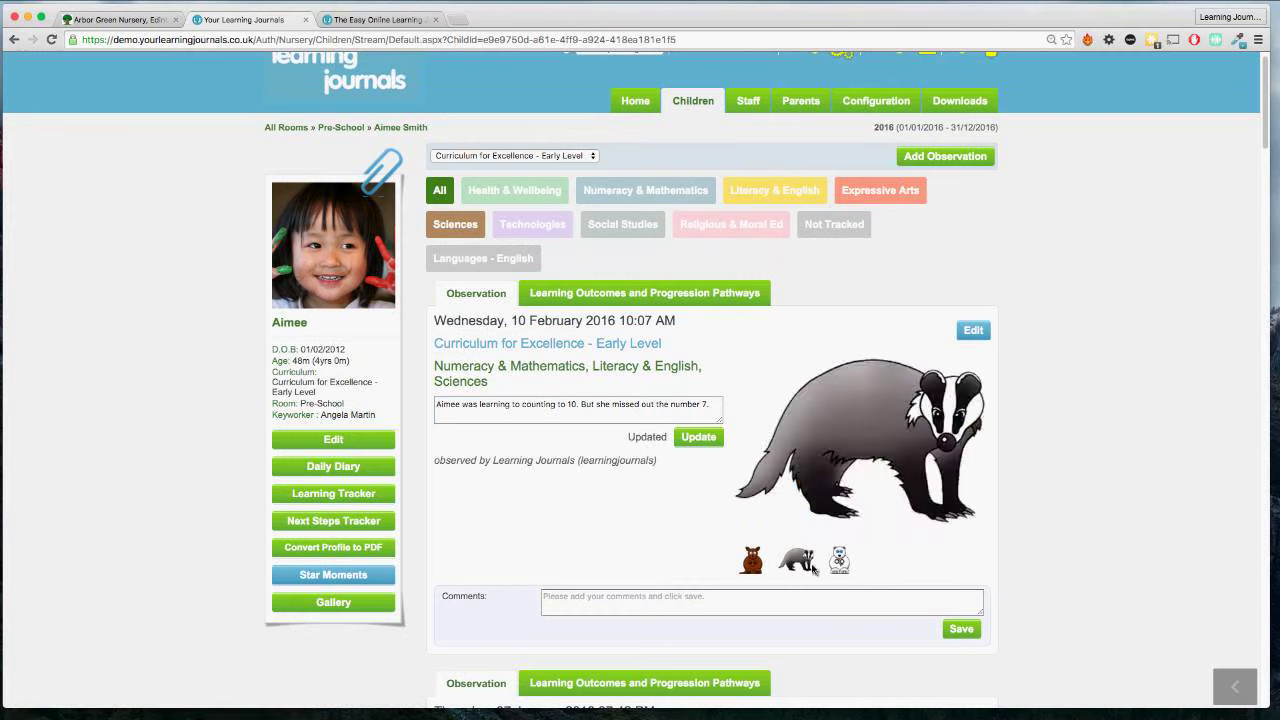
View the newest observation's attached pictures one after another, ending on the brown kangaroo.
left_click(810, 566)
left_click(832, 564)
left_click(806, 570)
left_click(754, 566)
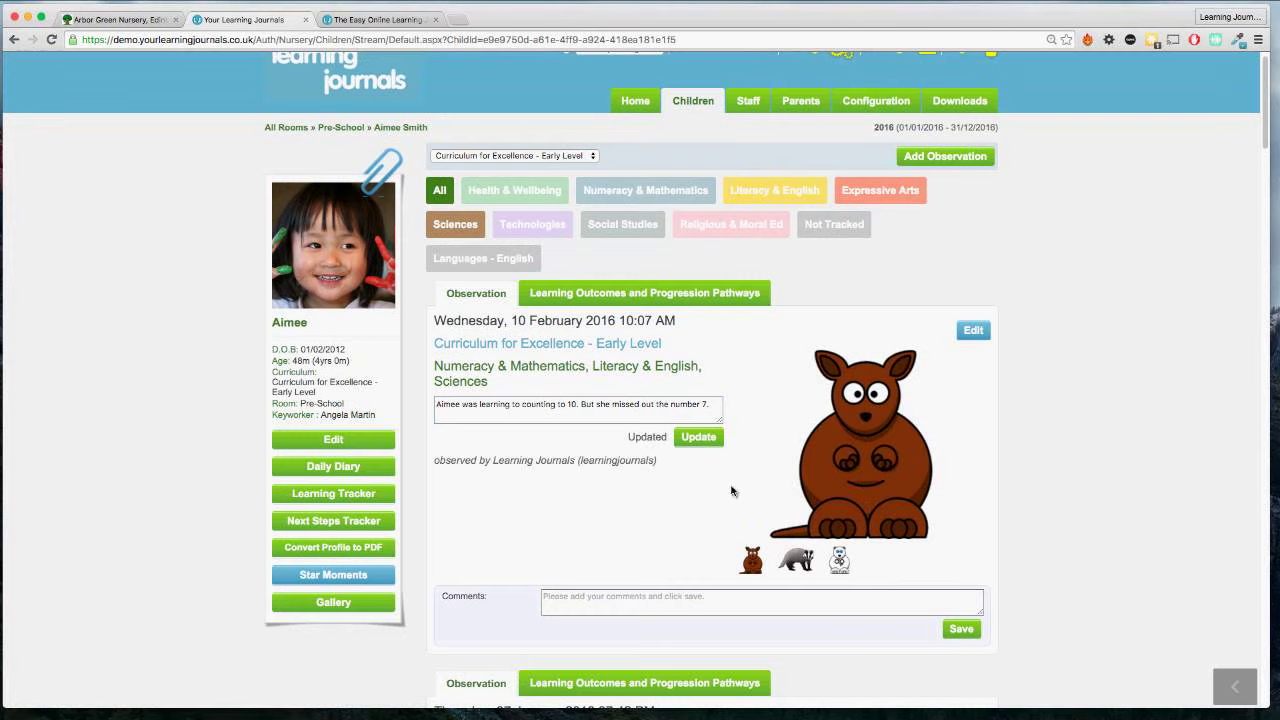
Examine the newest observation's learning outcomes and progression pathways with their ratings, and return to the observation view.
left_click(558, 299)
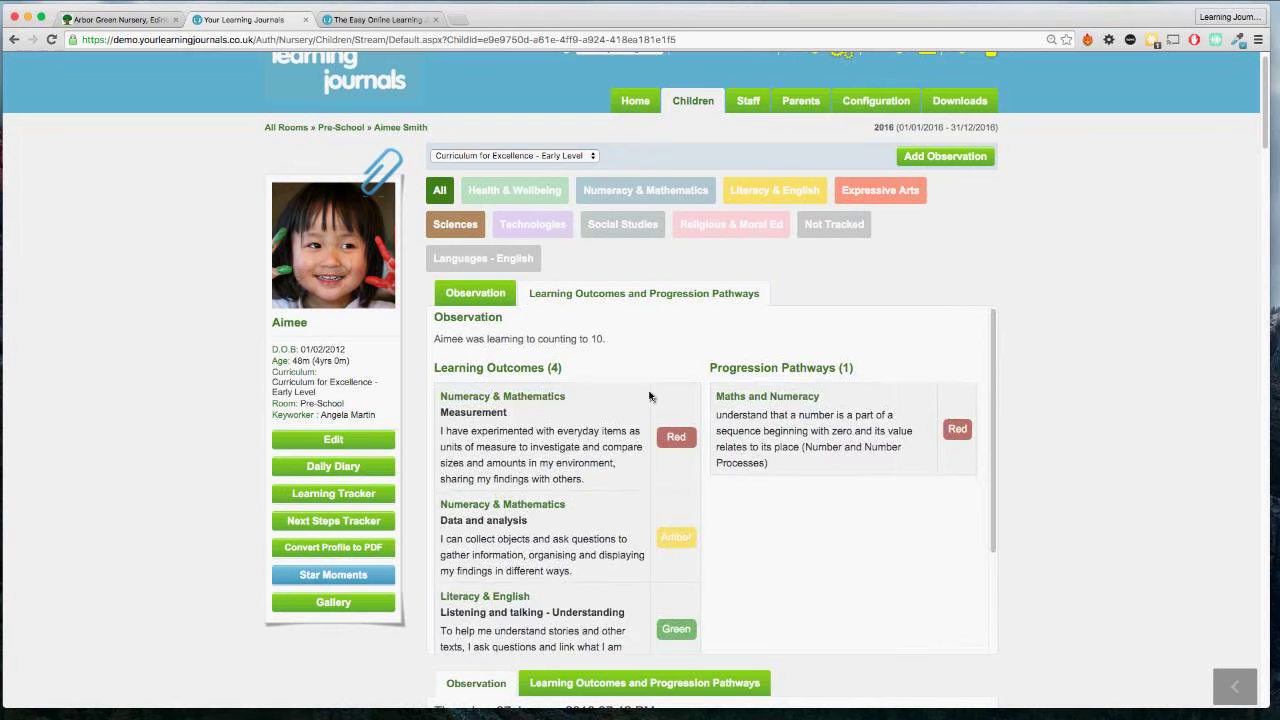
scroll(648, 397, "down", 1)
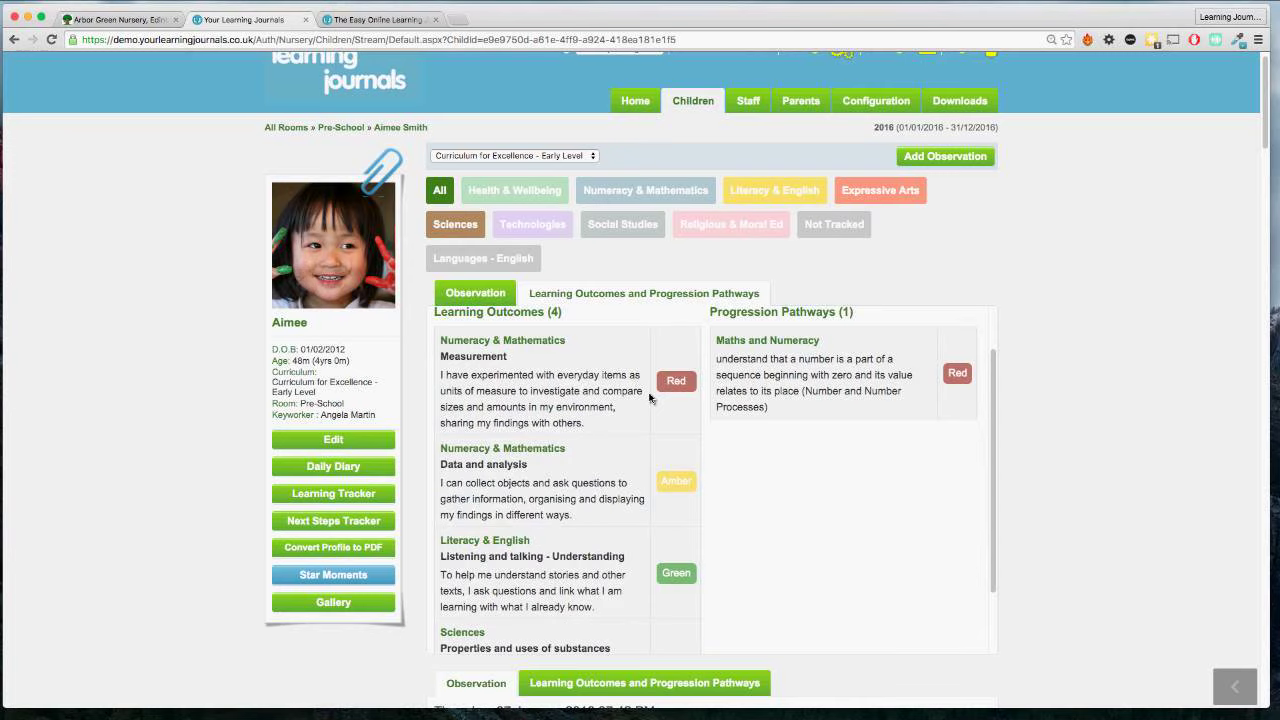
scroll(600, 400, "down", 1)
scroll(566, 402, "down", 2)
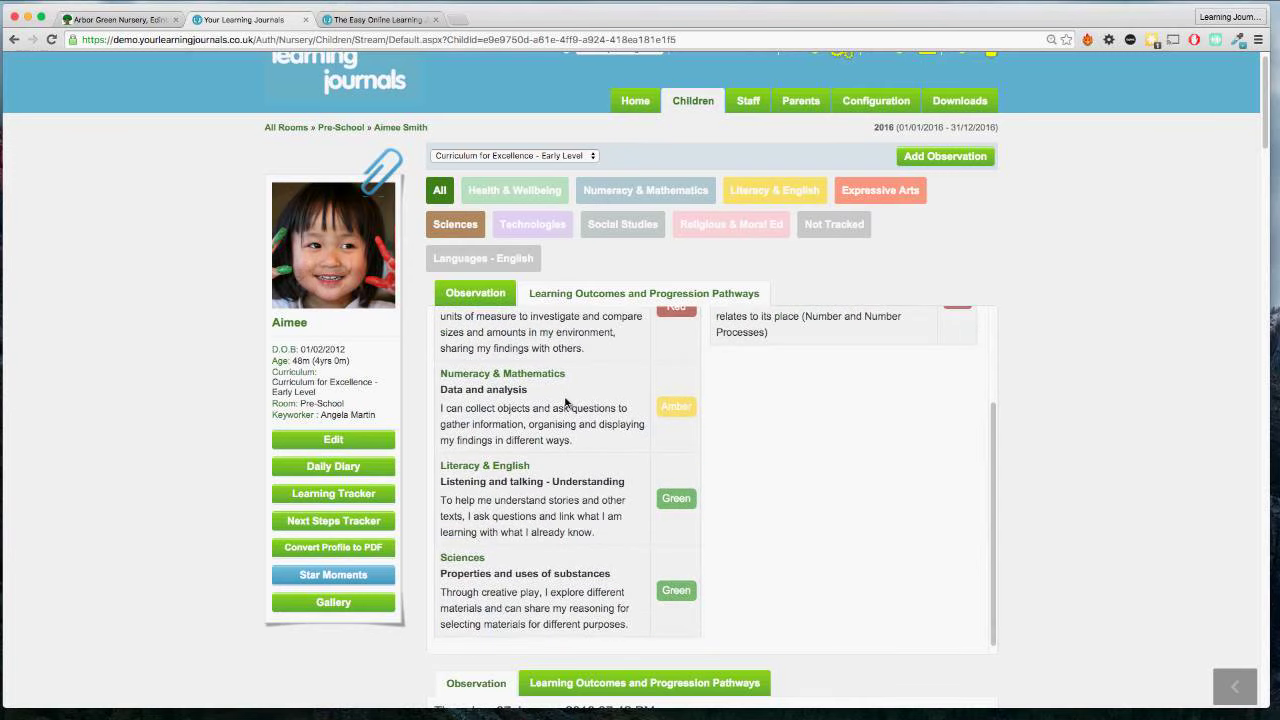
scroll(565, 402, "down", 2)
scroll(566, 432, "up", 5)
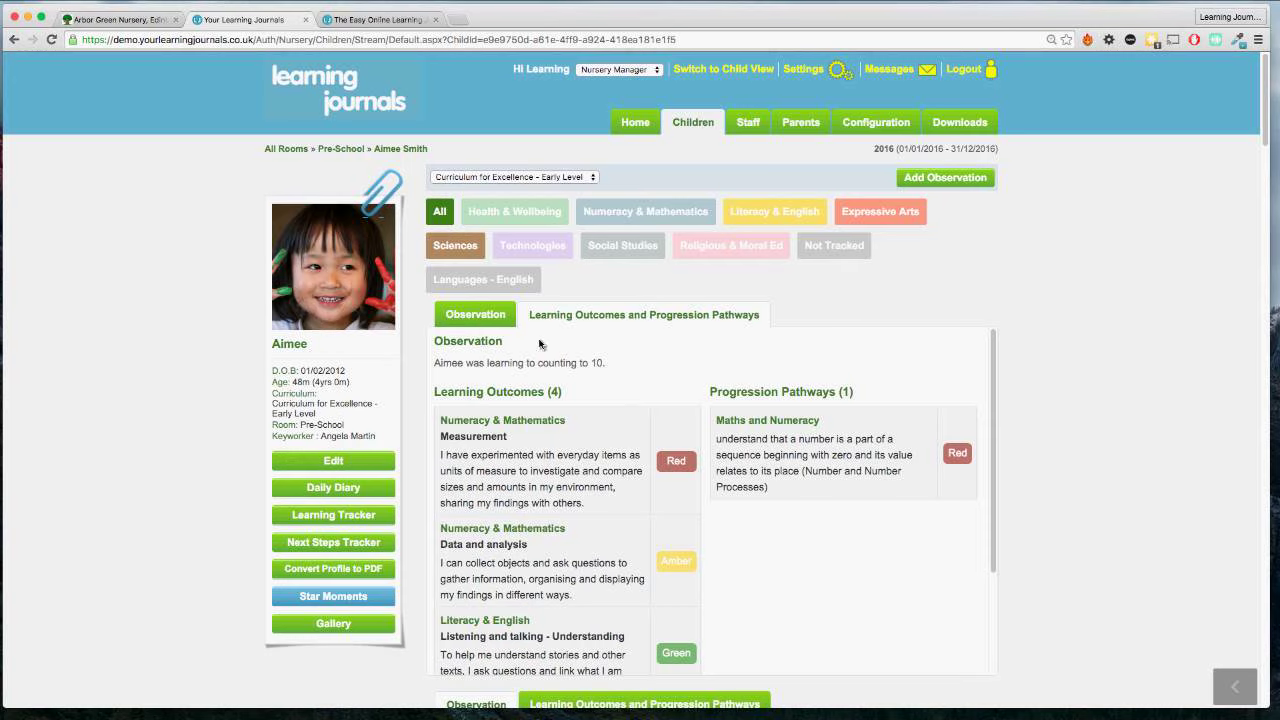
left_click(479, 318)
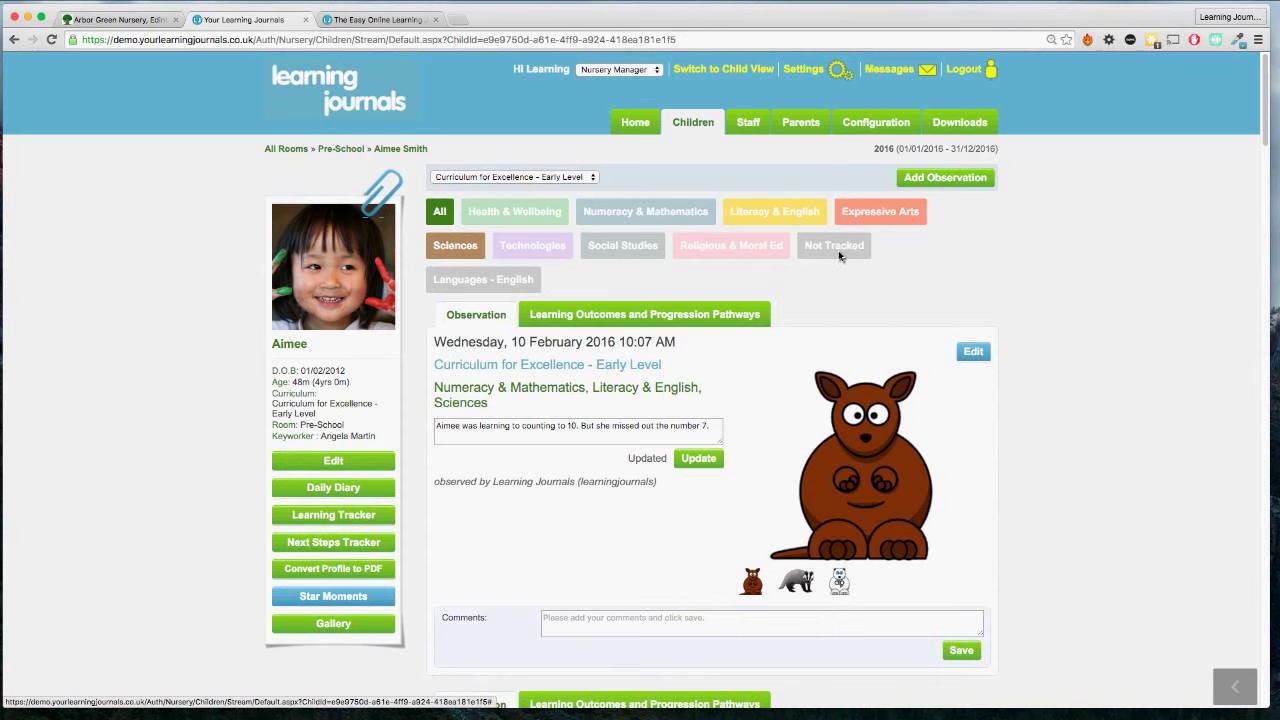
Go to the Pre-School room's children and open the profile of the first child in the list.
left_click(681, 121)
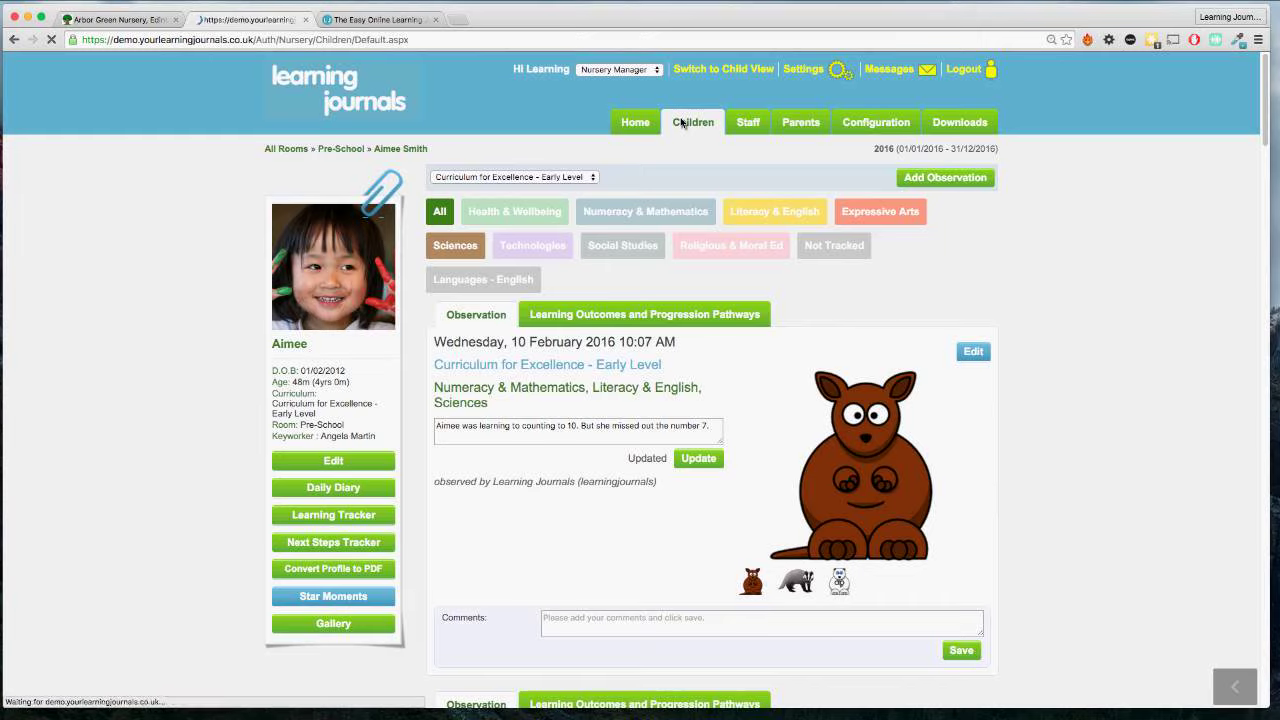
left_click(866, 299)
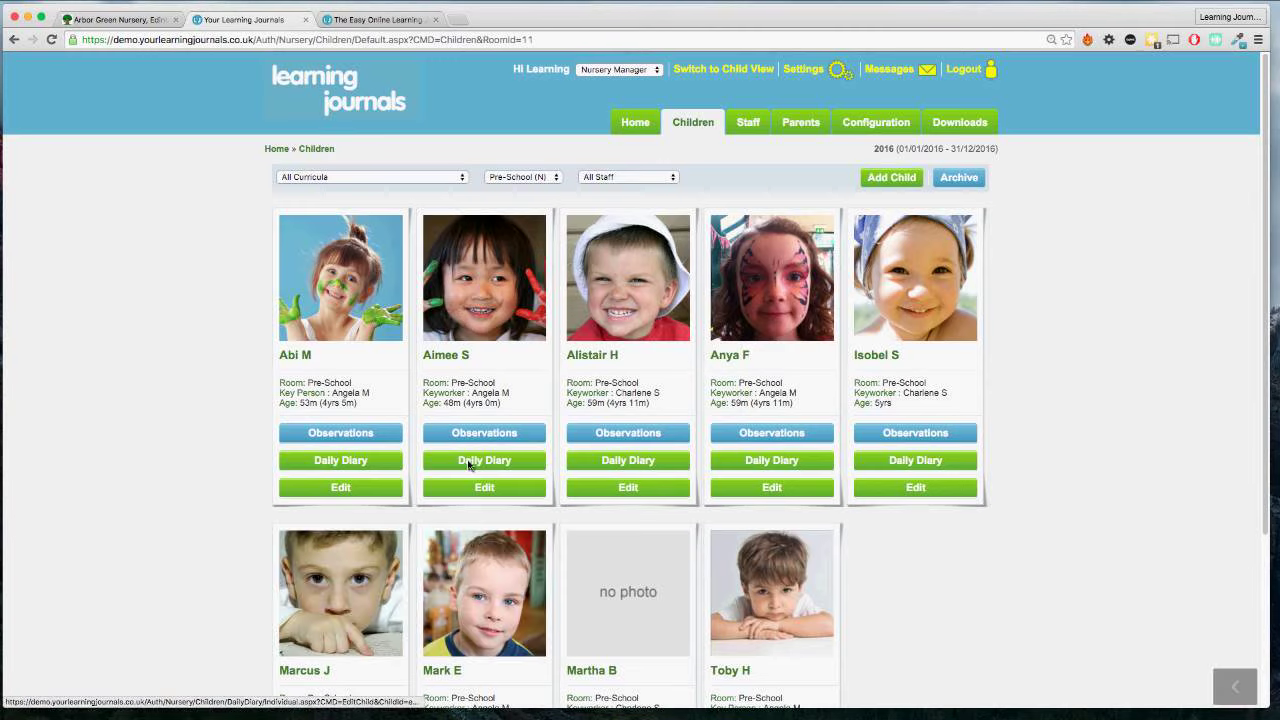
left_click(323, 295)
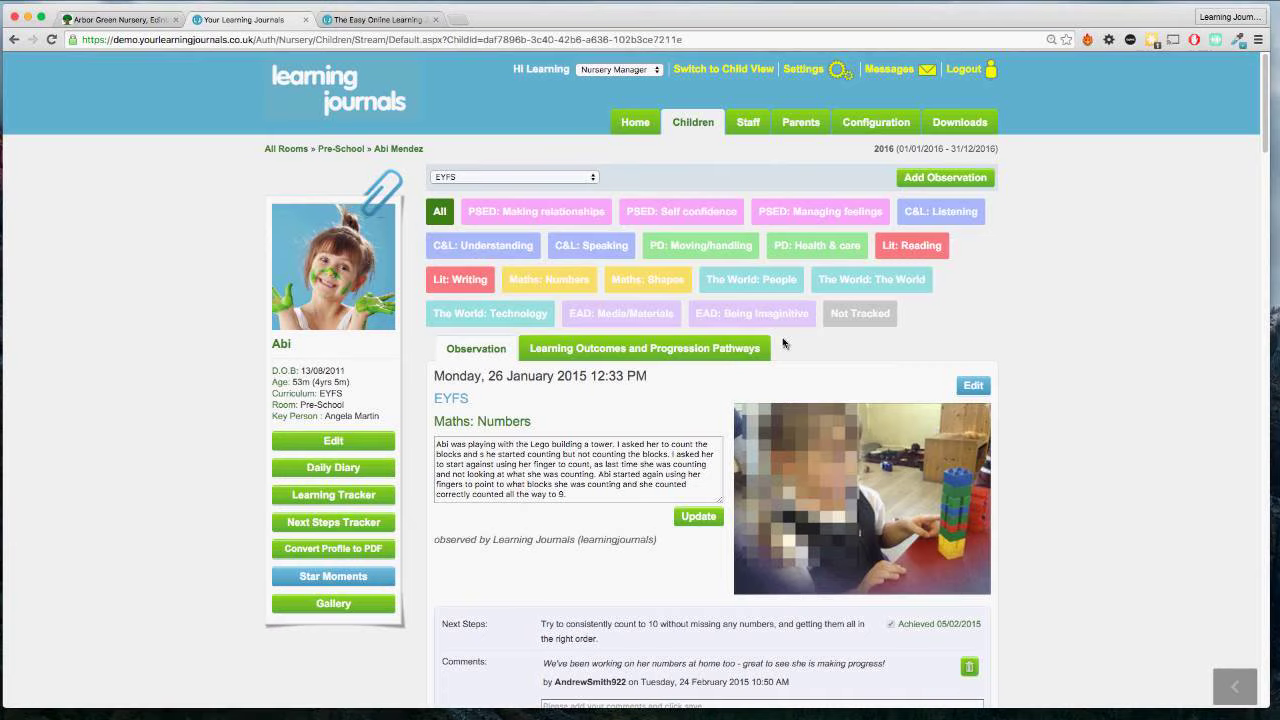
Look through this child's earlier EYFS observations, including their texts, photos, next steps and comments.
scroll(935, 344, "down", 3)
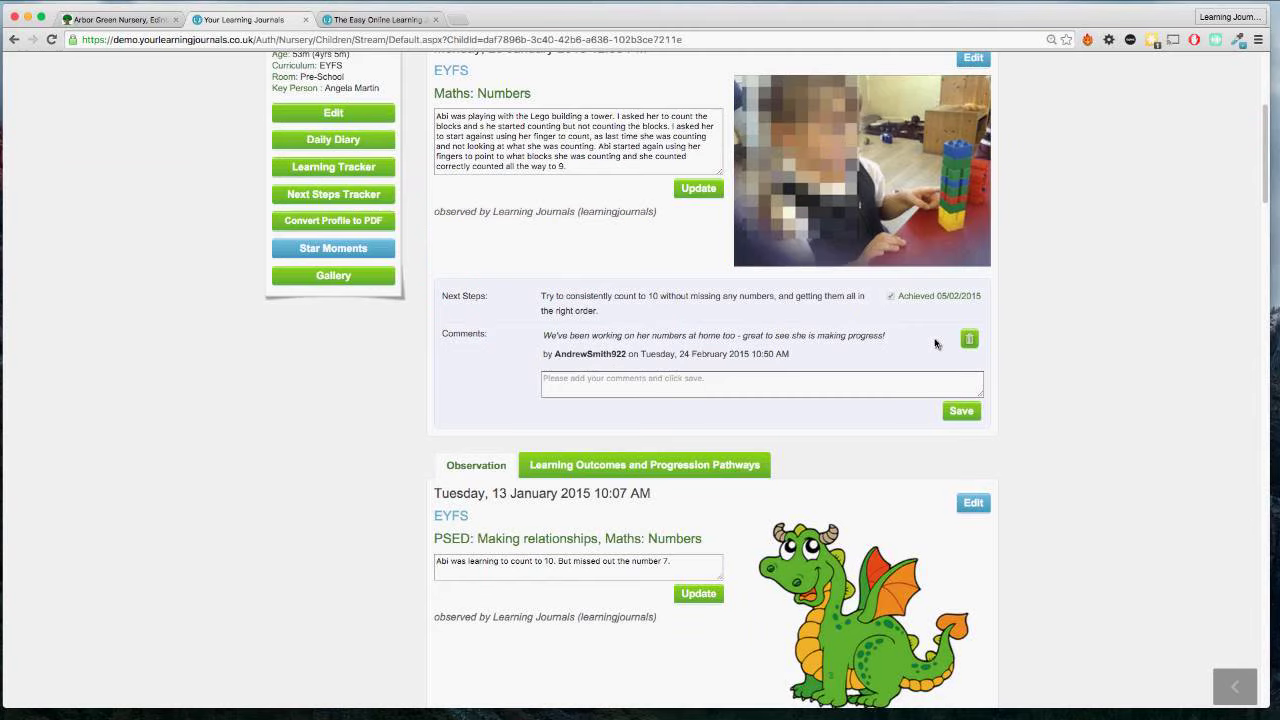
scroll(935, 344, "down", 1)
scroll(935, 344, "down", 4)
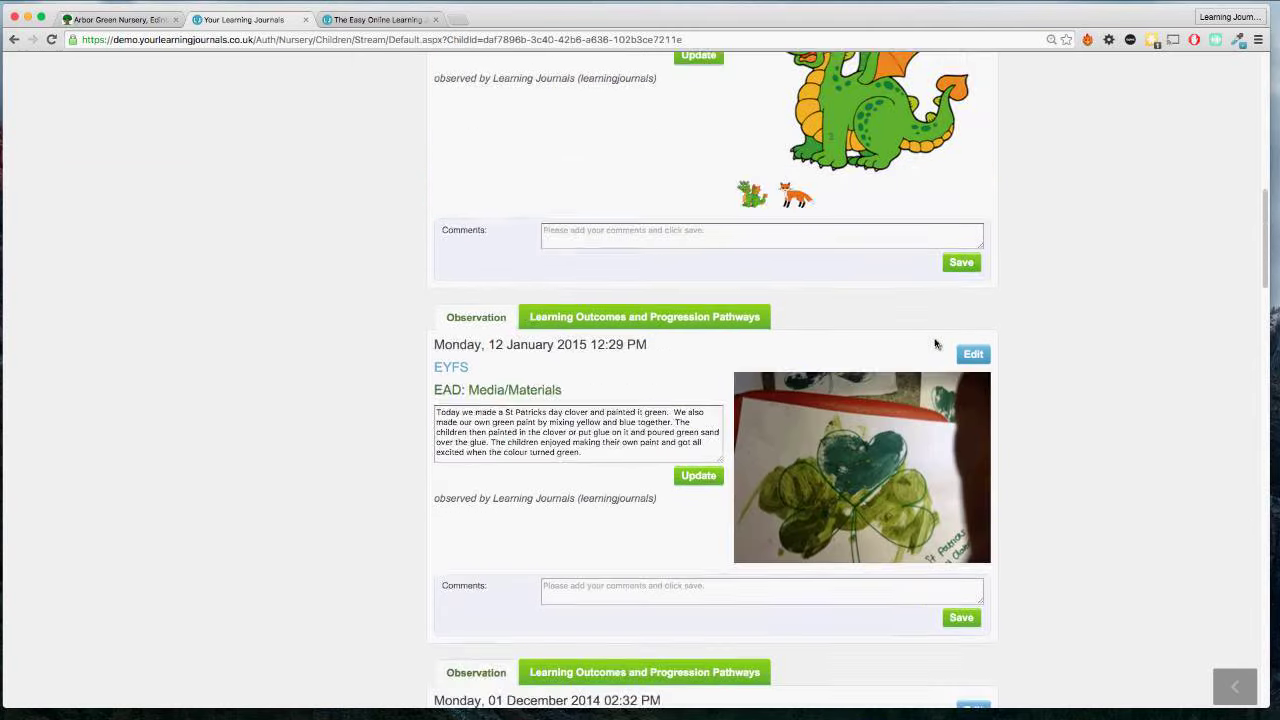
scroll(935, 344, "down", 3)
scroll(935, 344, "down", 1)
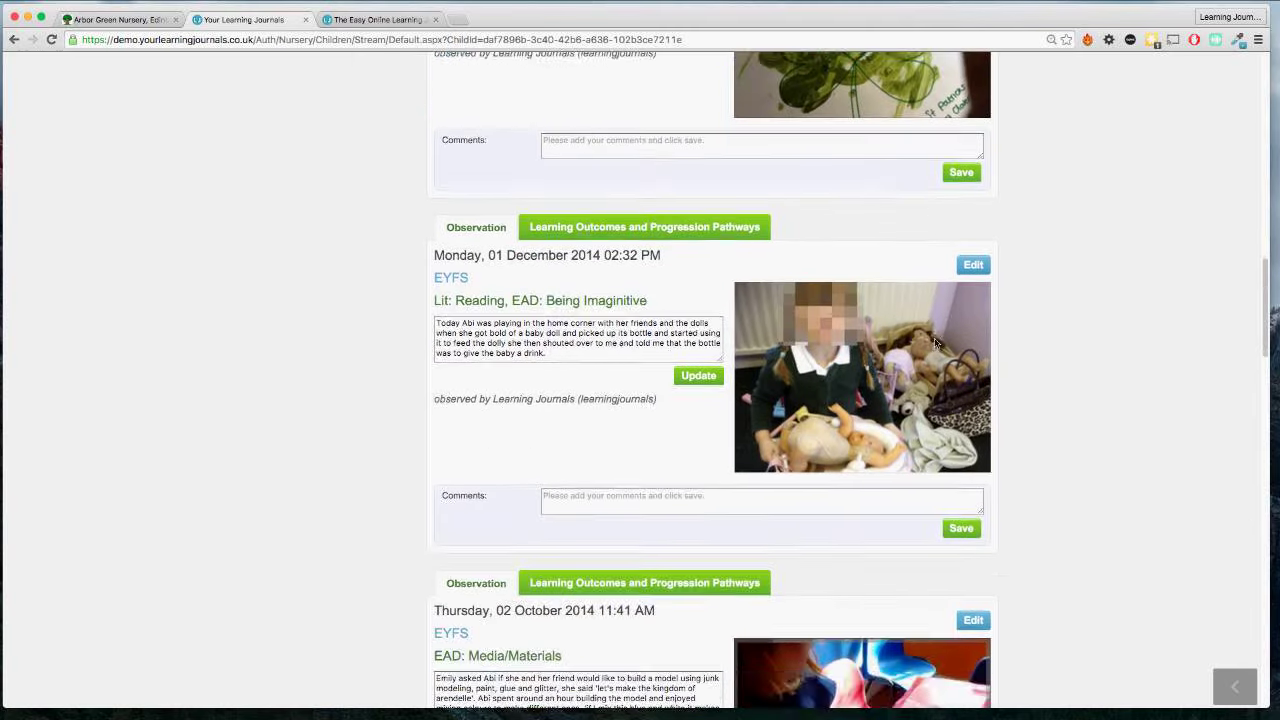
scroll(935, 344, "up", 1)
scroll(935, 344, "up", 15)
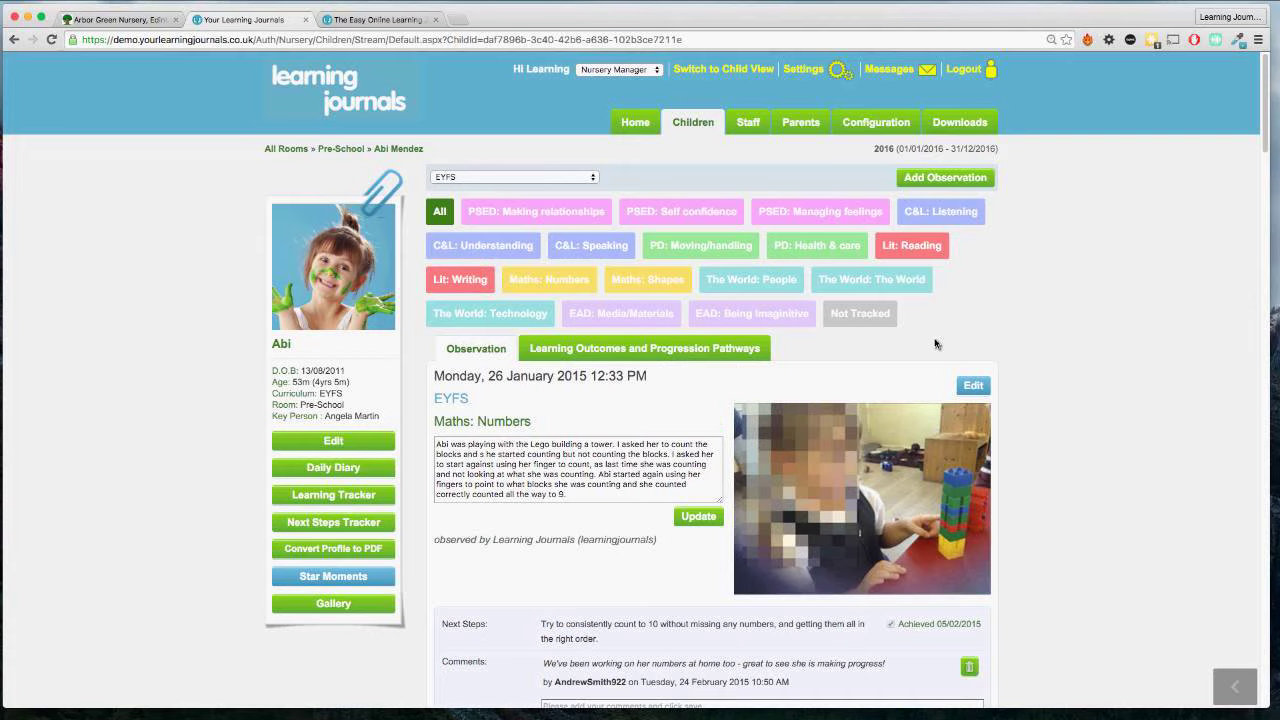
Start a new observation for this child with outcome type Maths: Numbers, describing that the child "was counting to 10".
left_click(931, 180)
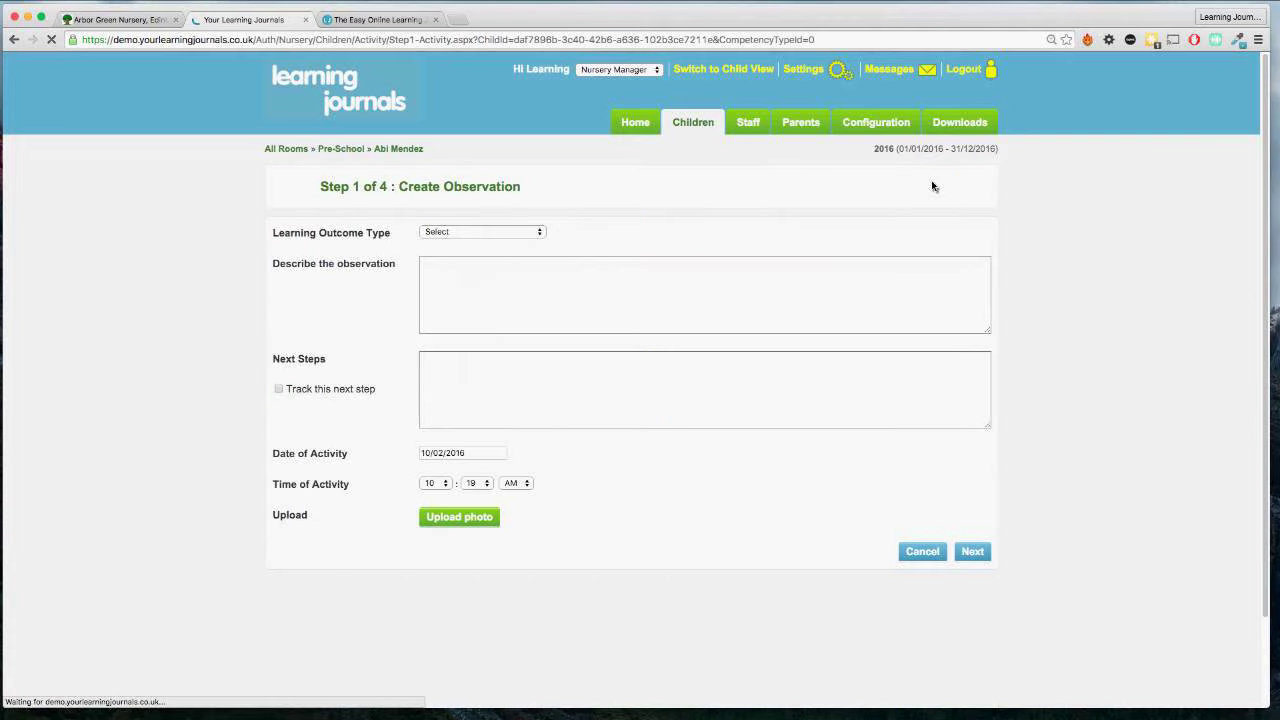
left_click(473, 234)
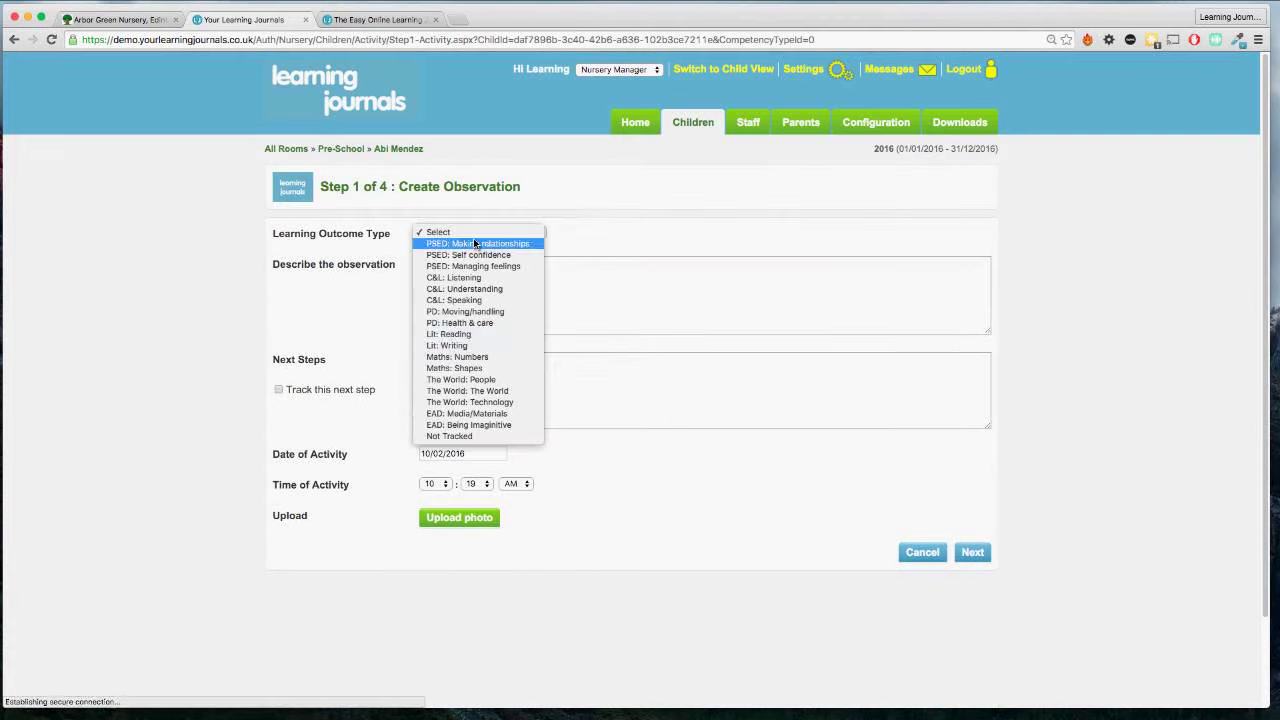
left_click(470, 356)
left_click(474, 300)
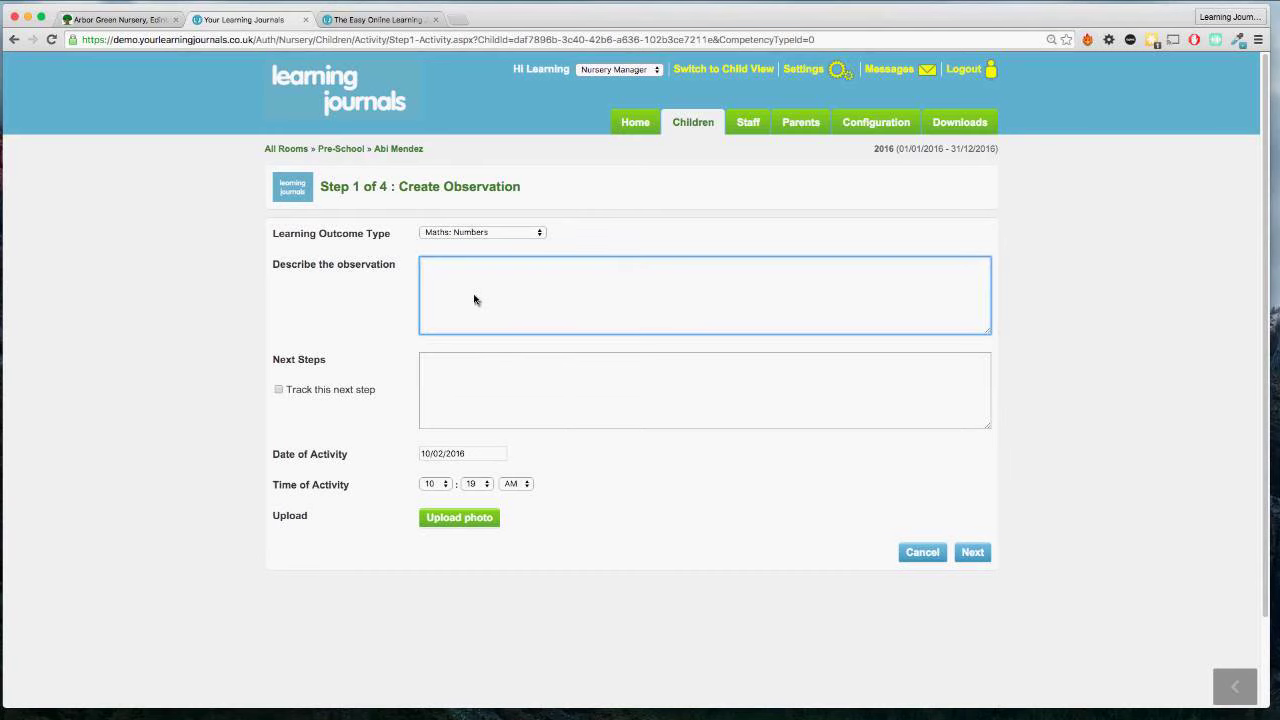
type("Abi was countin to 10")
left_click(483, 265)
type("g")
left_click(481, 397)
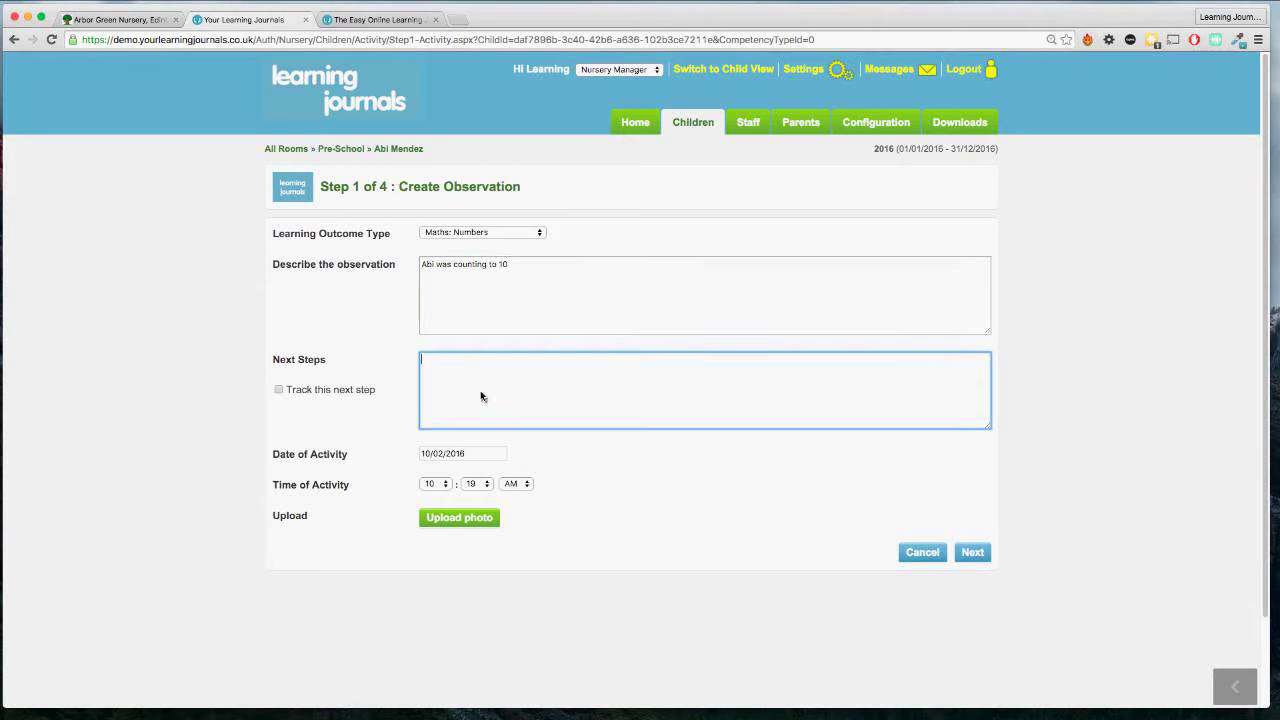
Upload the black cartoon panther picture to the observation and continue to the Learning Outcomes step.
left_click(497, 518)
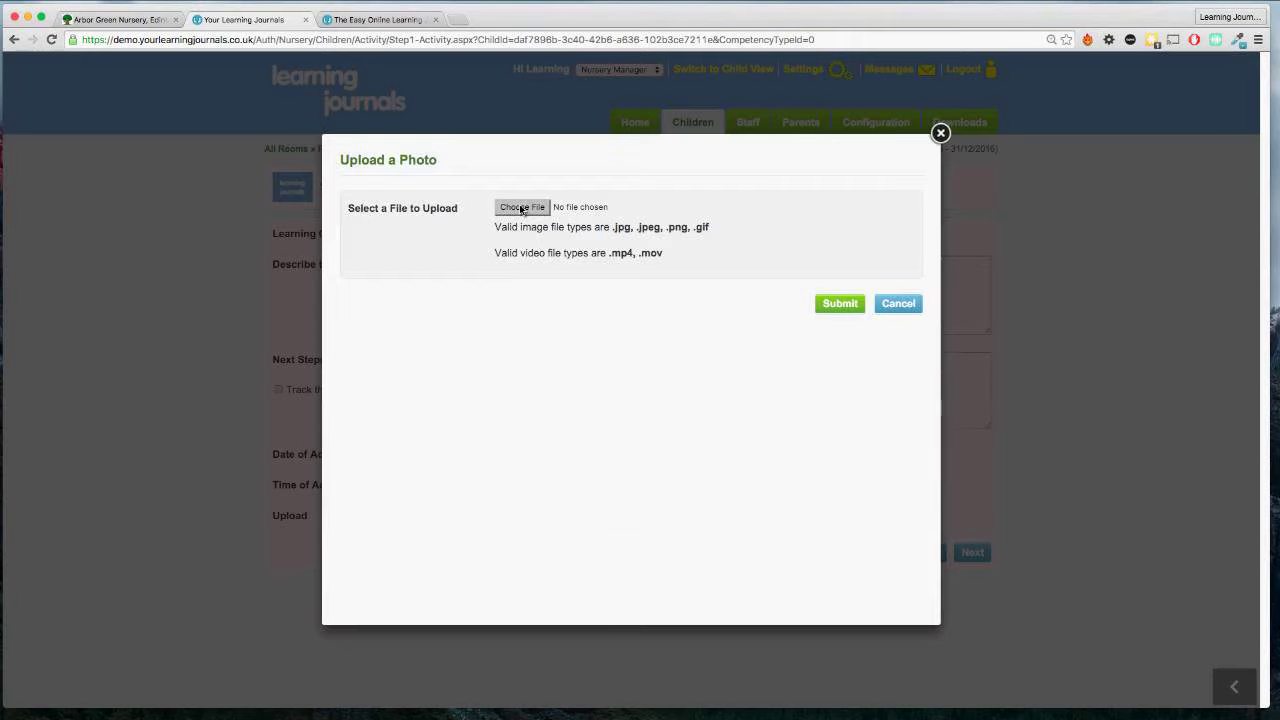
left_click(523, 206)
double_click(526, 112)
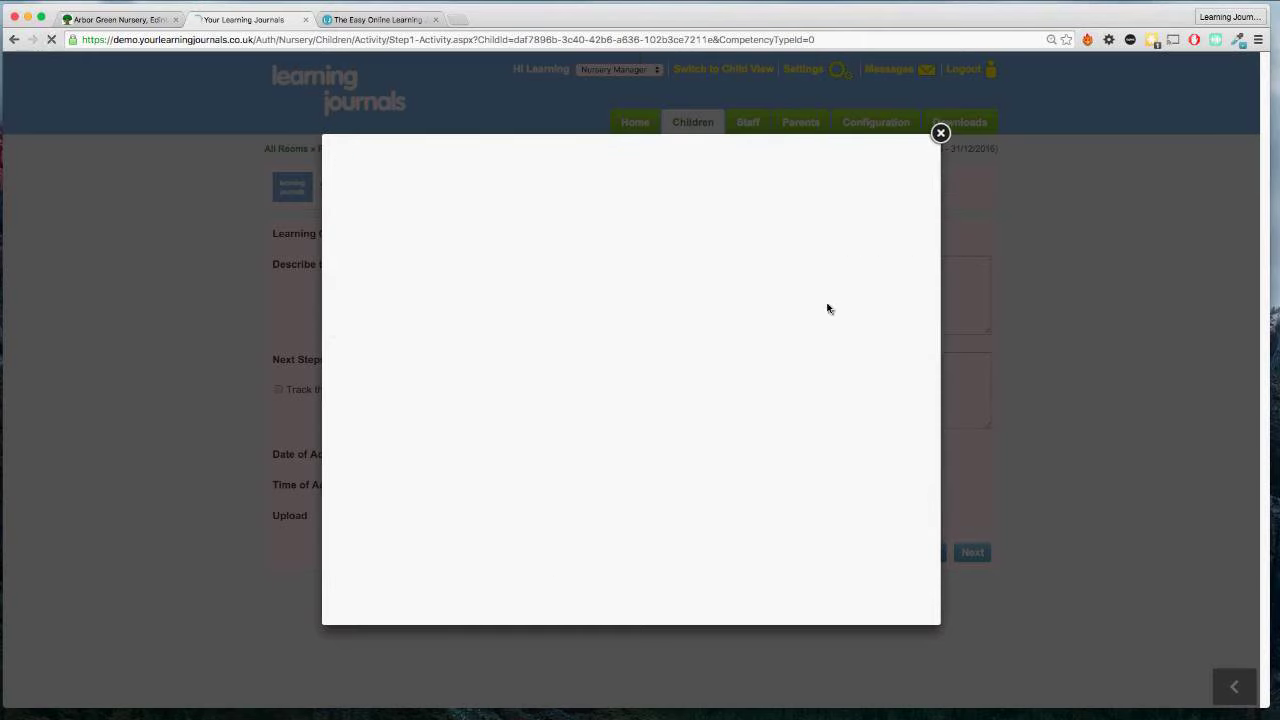
left_click(786, 366)
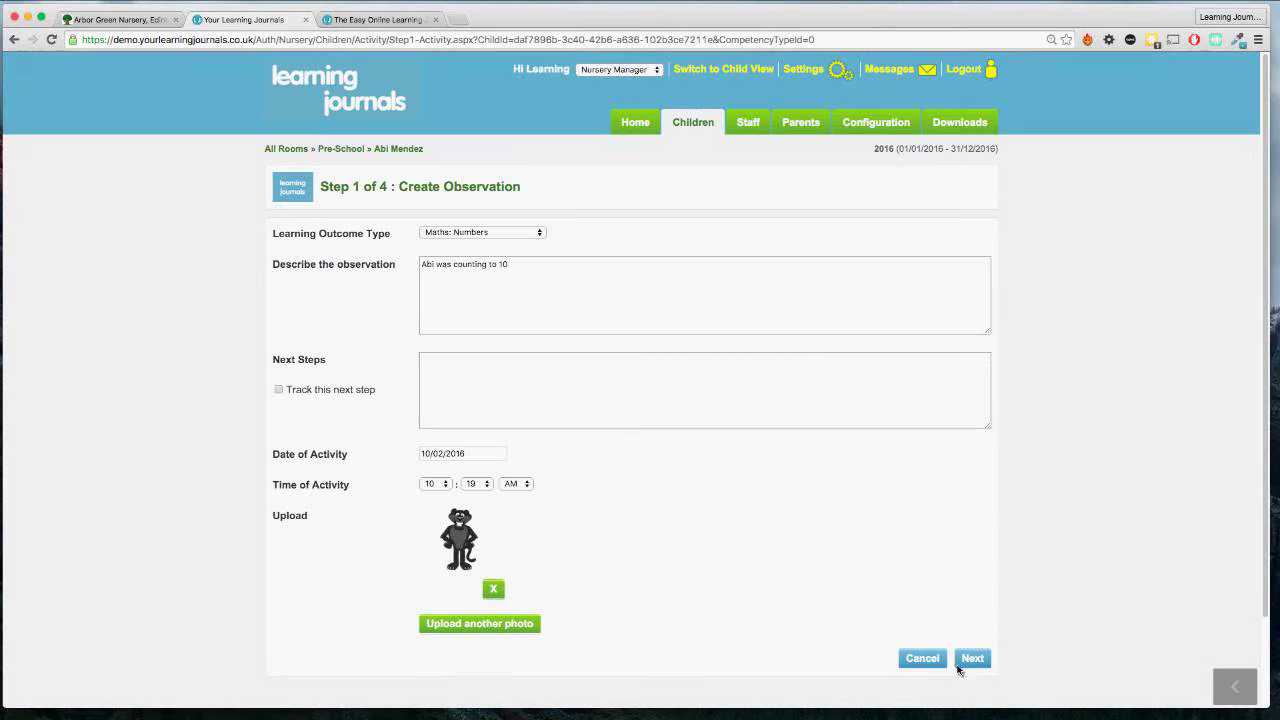
left_click(988, 662)
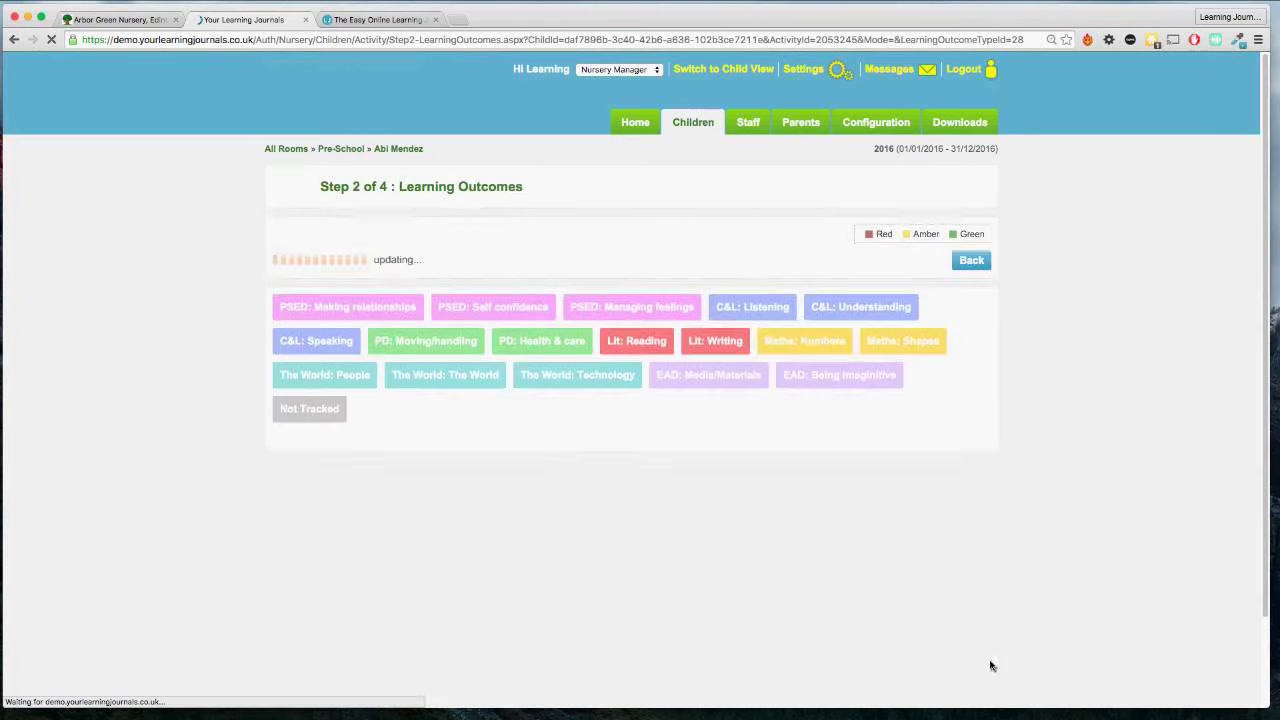
Add the Maths: Numbers outcome "Begins to make comparisons between quantities" from the 22-36 Months band to the observation.
scroll(918, 496, "down", 1)
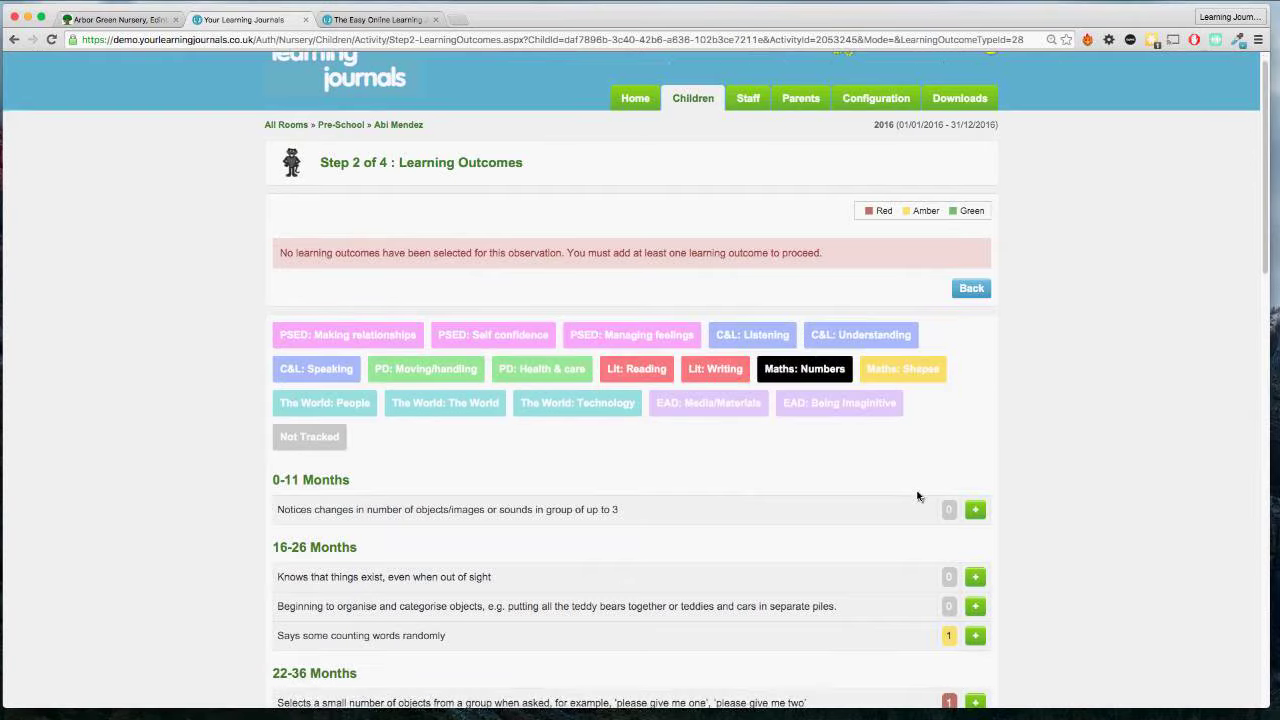
scroll(918, 496, "down", 2)
scroll(918, 496, "down", 3)
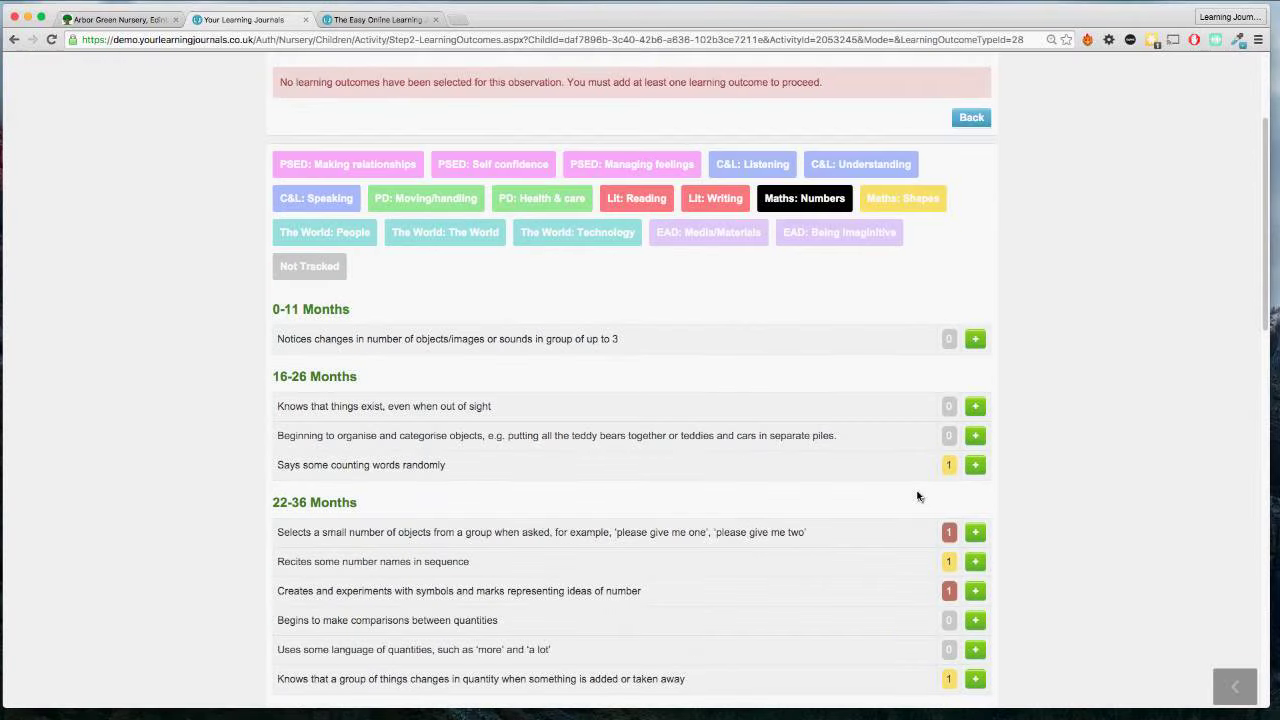
scroll(918, 496, "down", 1)
scroll(918, 496, "down", 3)
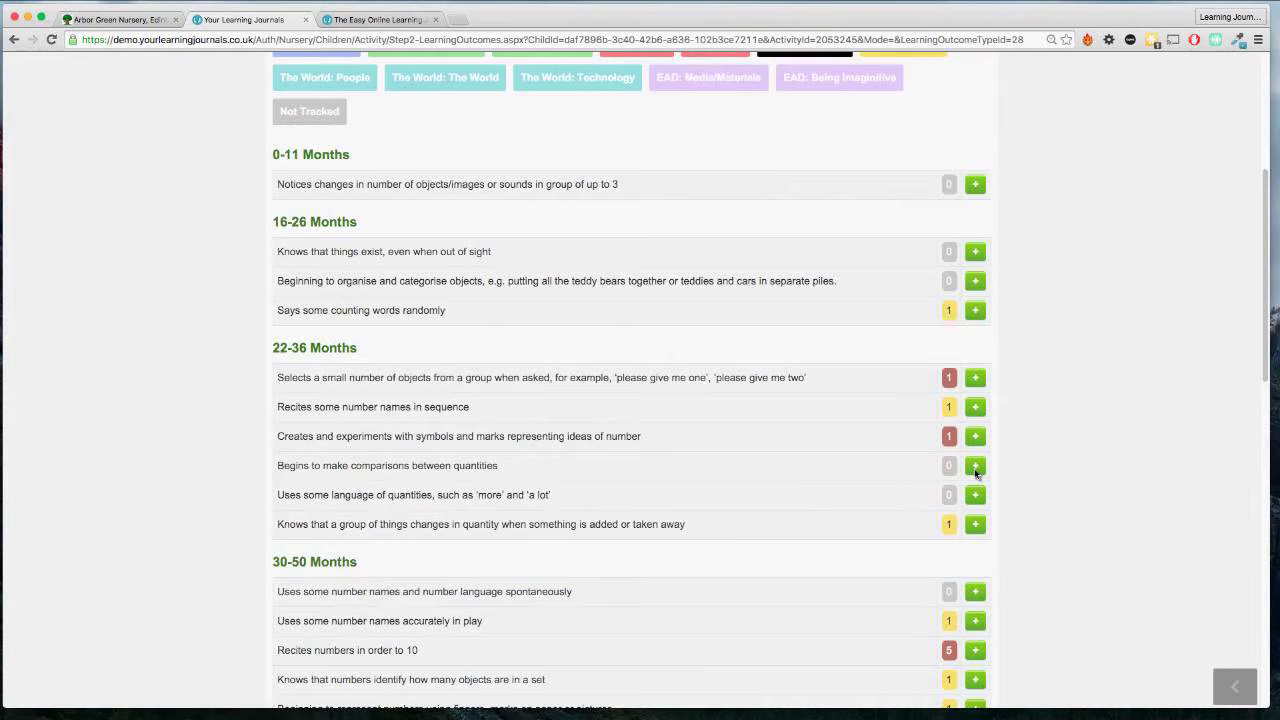
left_click(975, 467)
Add the PD: Moving/handling outcomes "Gradually develops ability to hold up own head" and "Rolls over from front to back, from back to front".
scroll(478, 249, "up", 1)
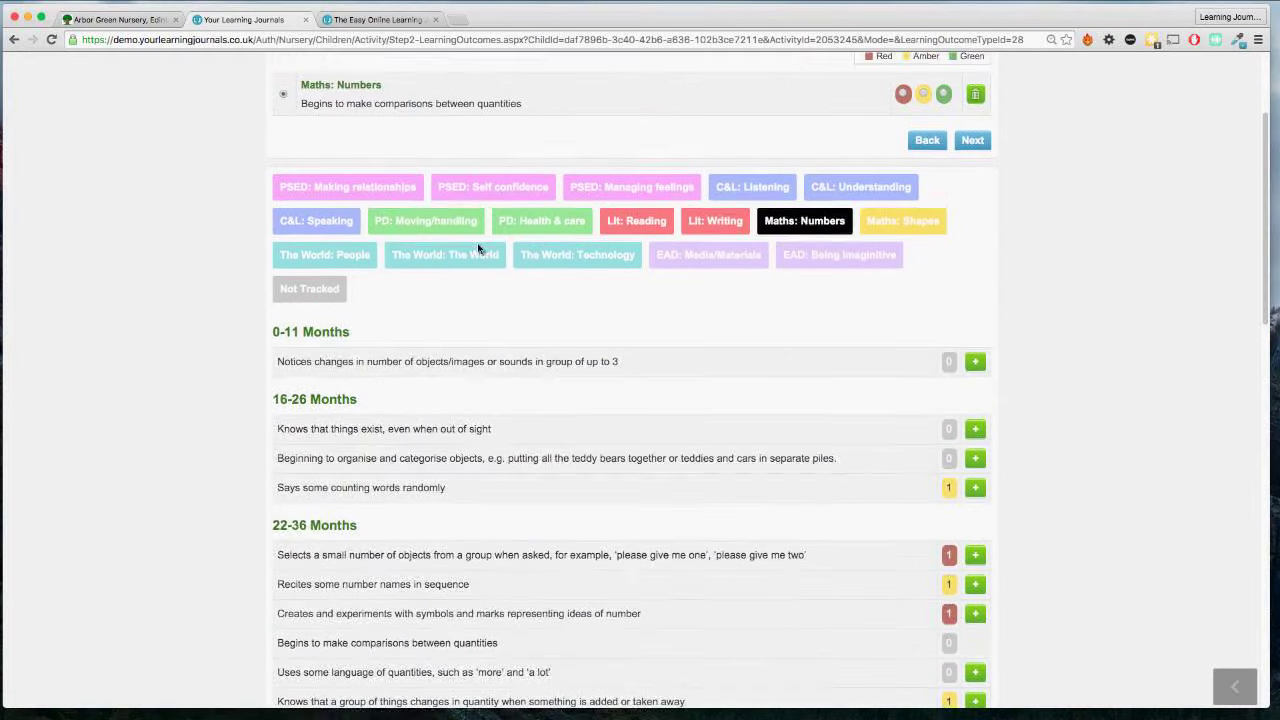
left_click(425, 220)
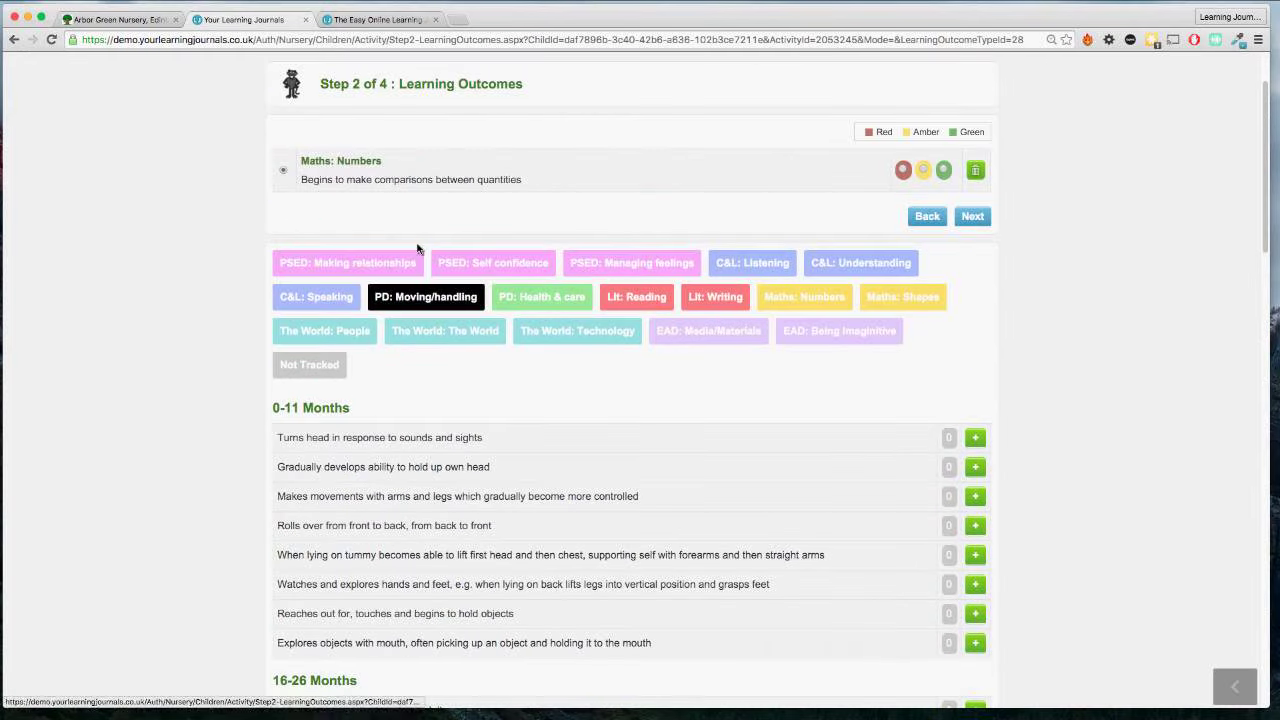
left_click(975, 467)
left_click(972, 568)
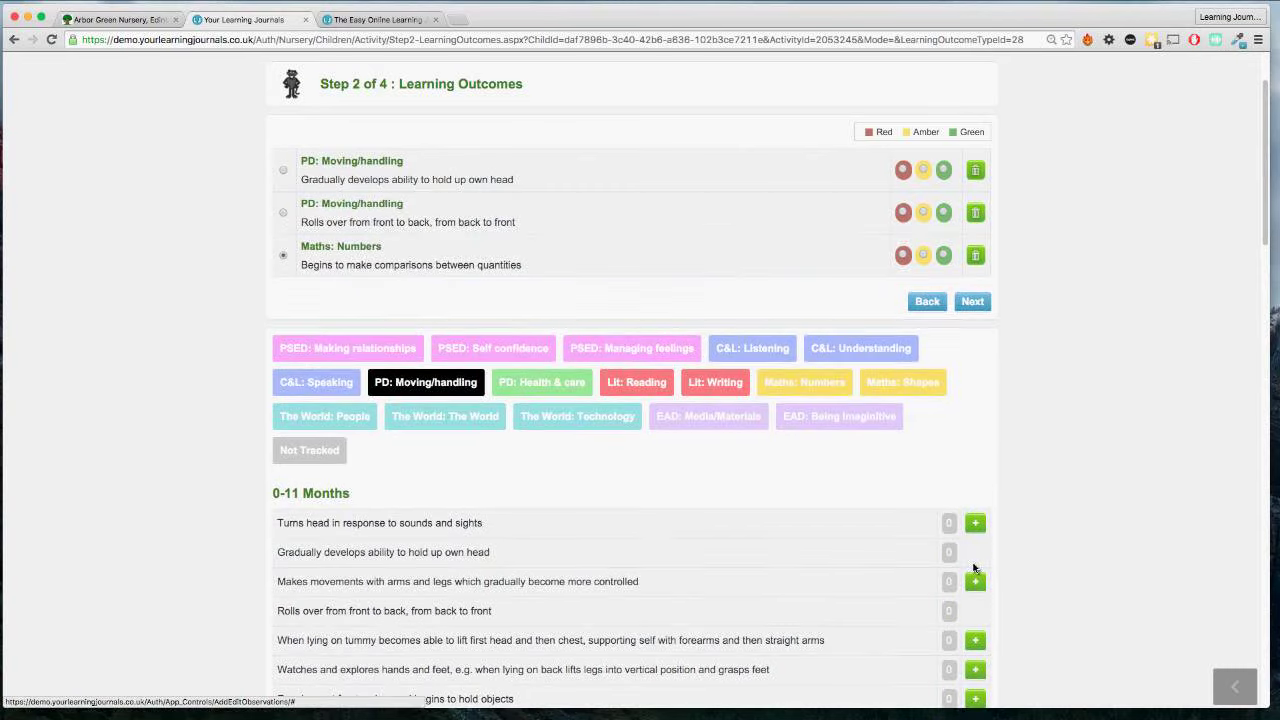
Rate the head-holding outcome red, the rolling-over outcome amber and the Maths: Numbers outcome green, and continue to Progression Pathways.
scroll(973, 567, "up", 1)
left_click(903, 194)
left_click(923, 237)
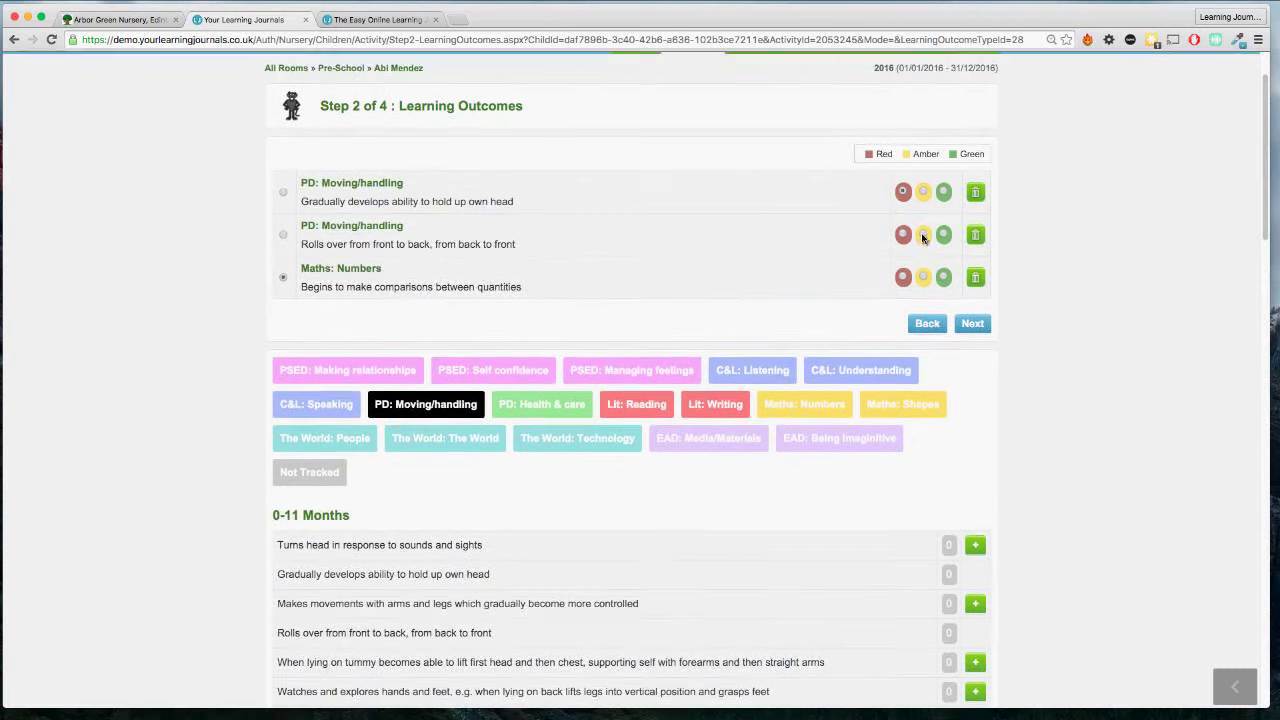
left_click(944, 280)
left_click(967, 327)
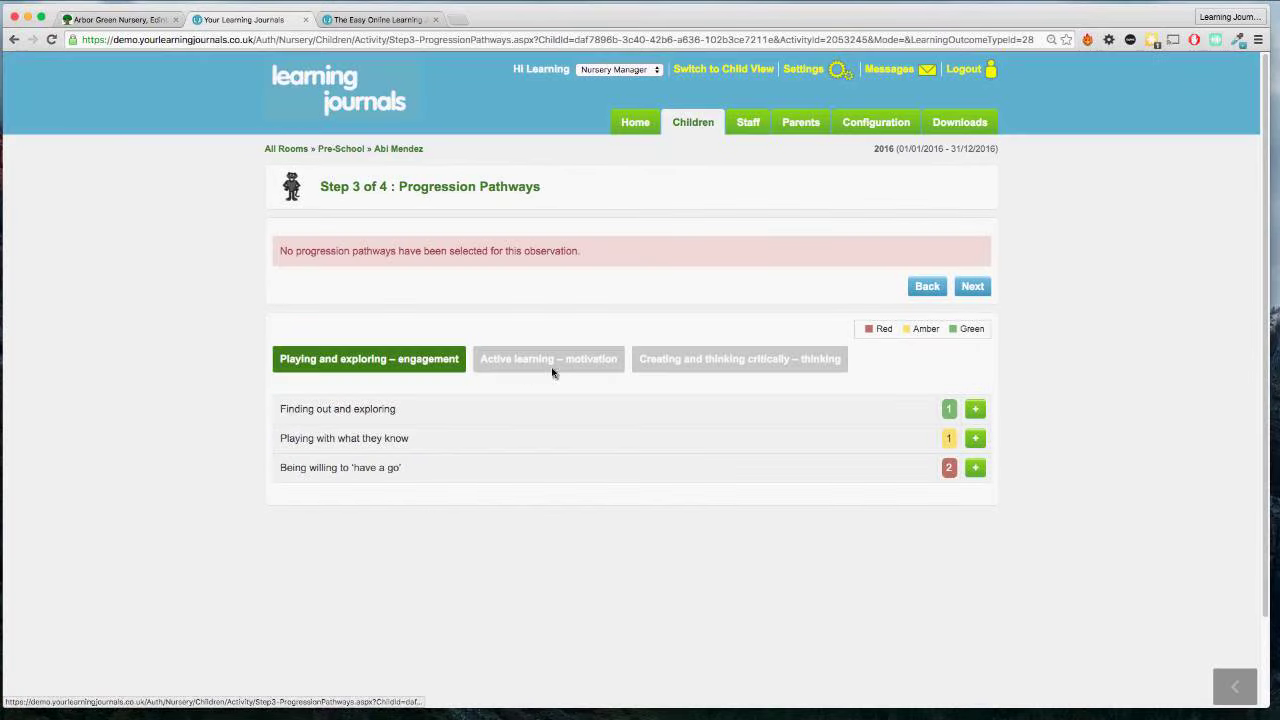
Look through the three pathway categories, add "Finding out and exploring" from Playing and exploring rated amber, and continue to the publishing step.
left_click(551, 368)
left_click(695, 368)
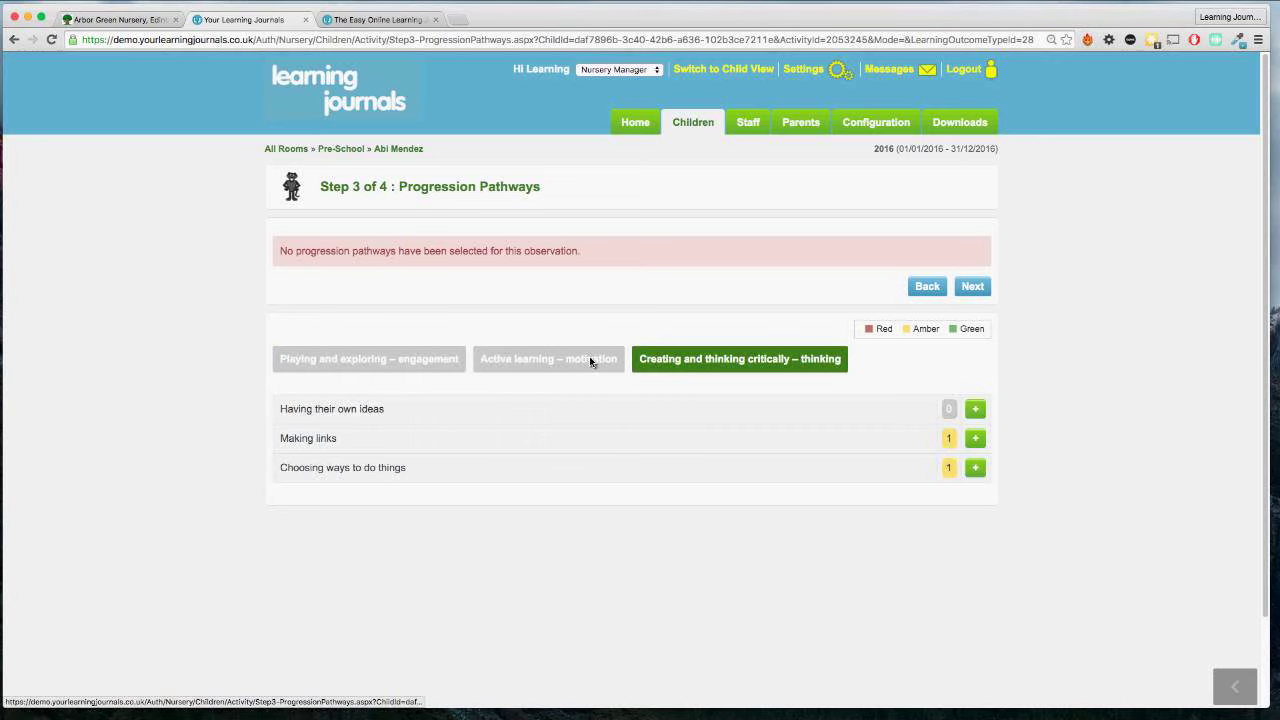
left_click(596, 360)
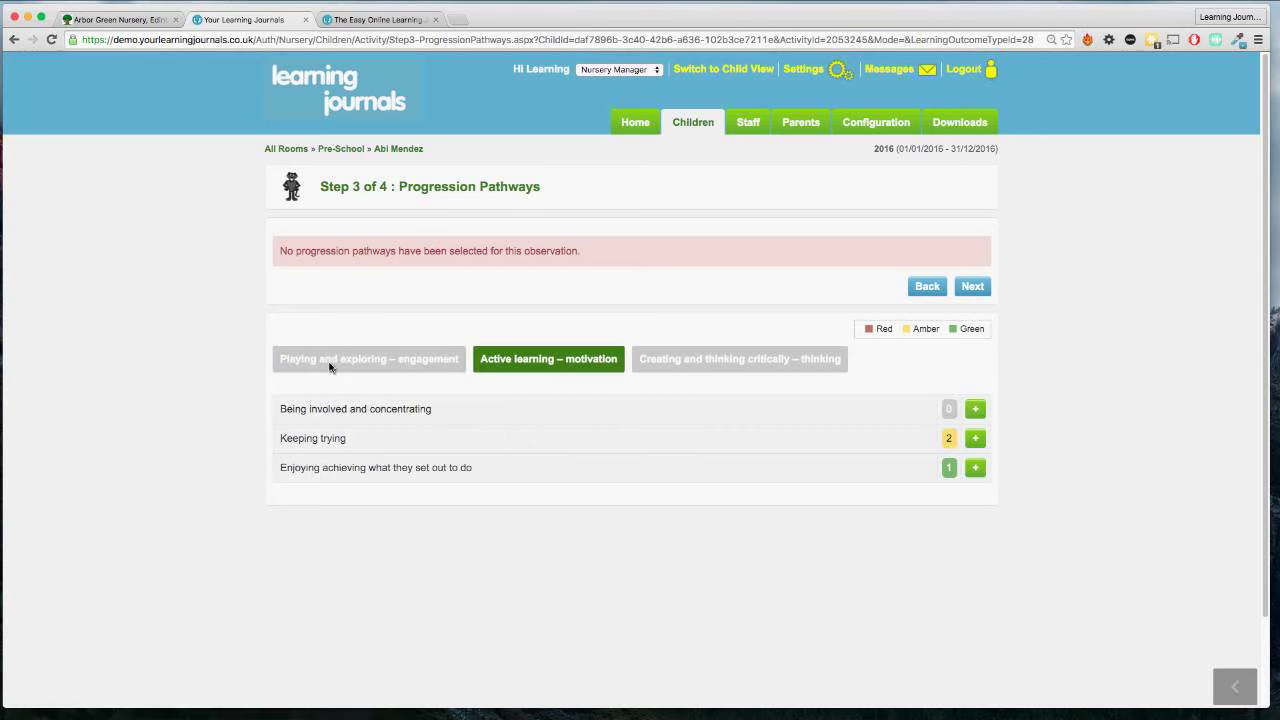
left_click(331, 365)
left_click(975, 409)
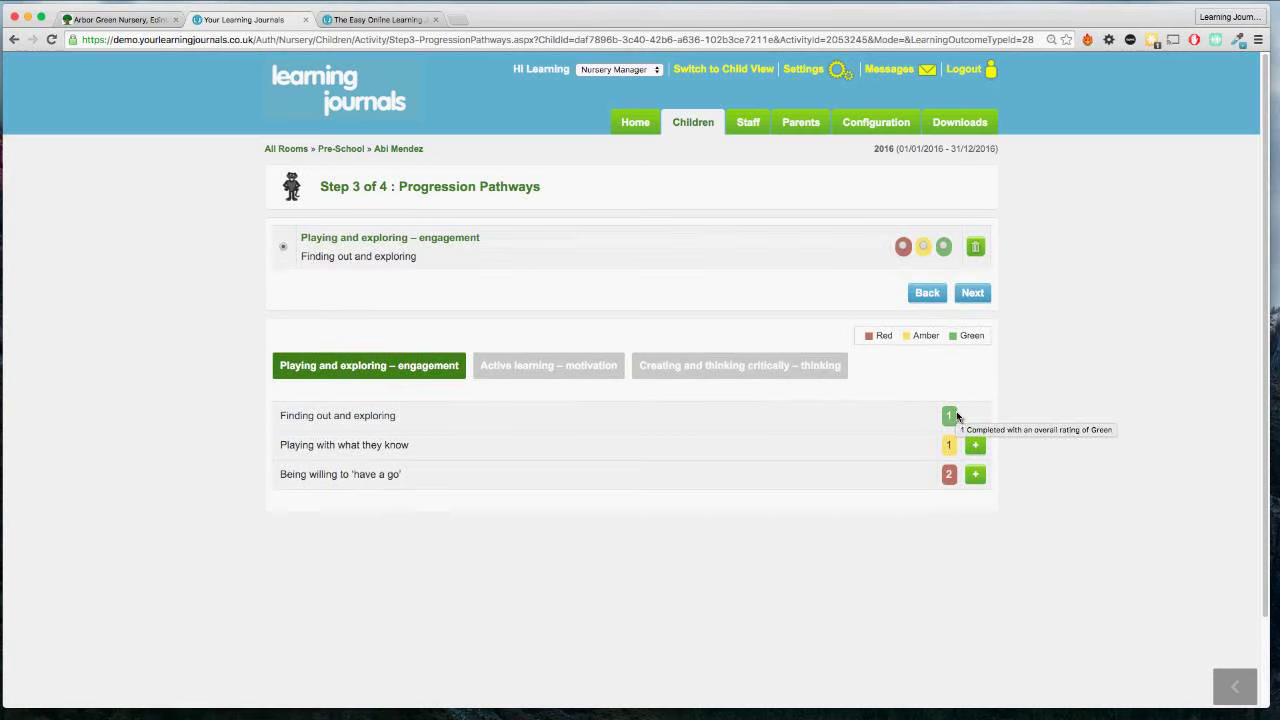
left_click(924, 247)
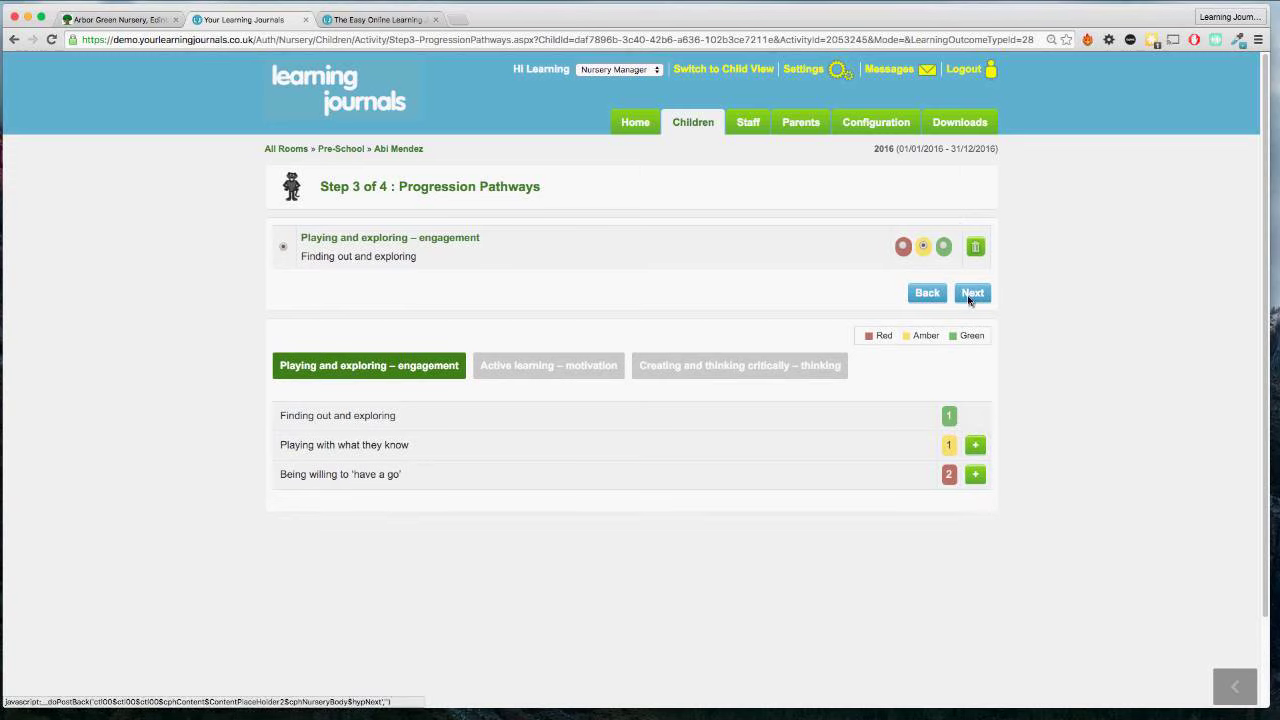
left_click(969, 299)
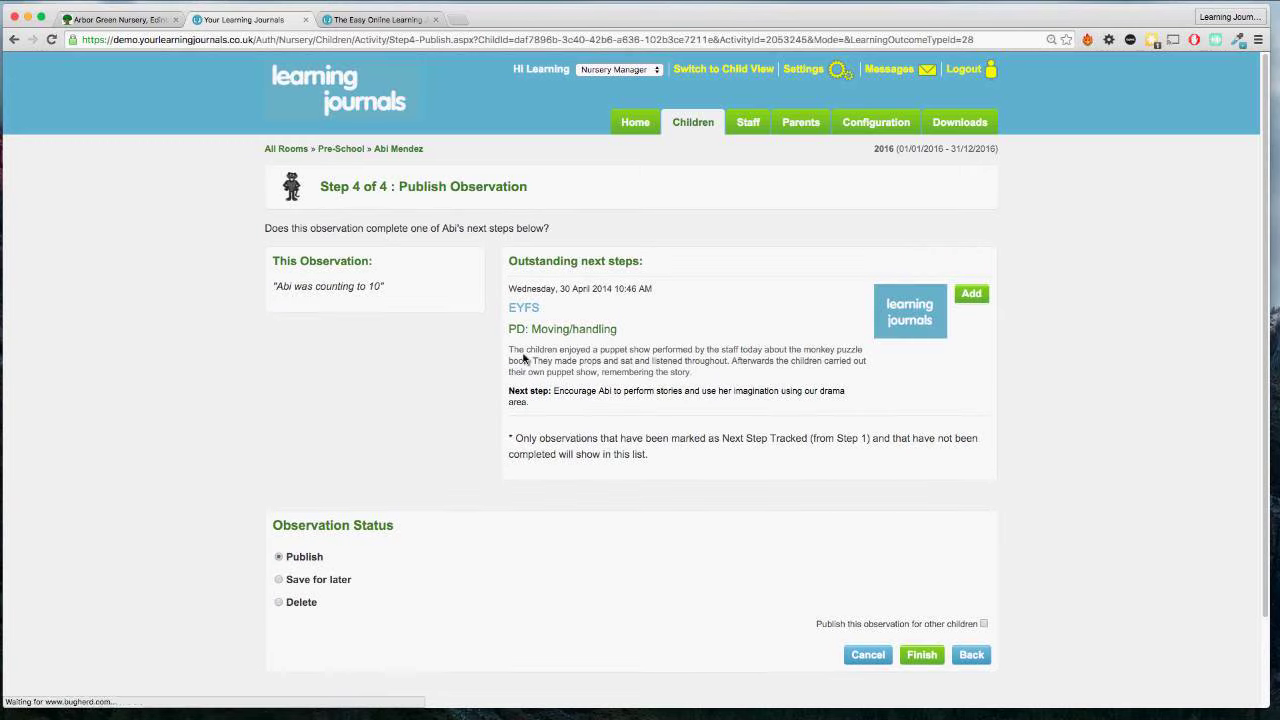
Compare the observation text with the child's outstanding next step, publish the observation without linking it, and return to the home overview.
left_click_drag(278, 287, 386, 300)
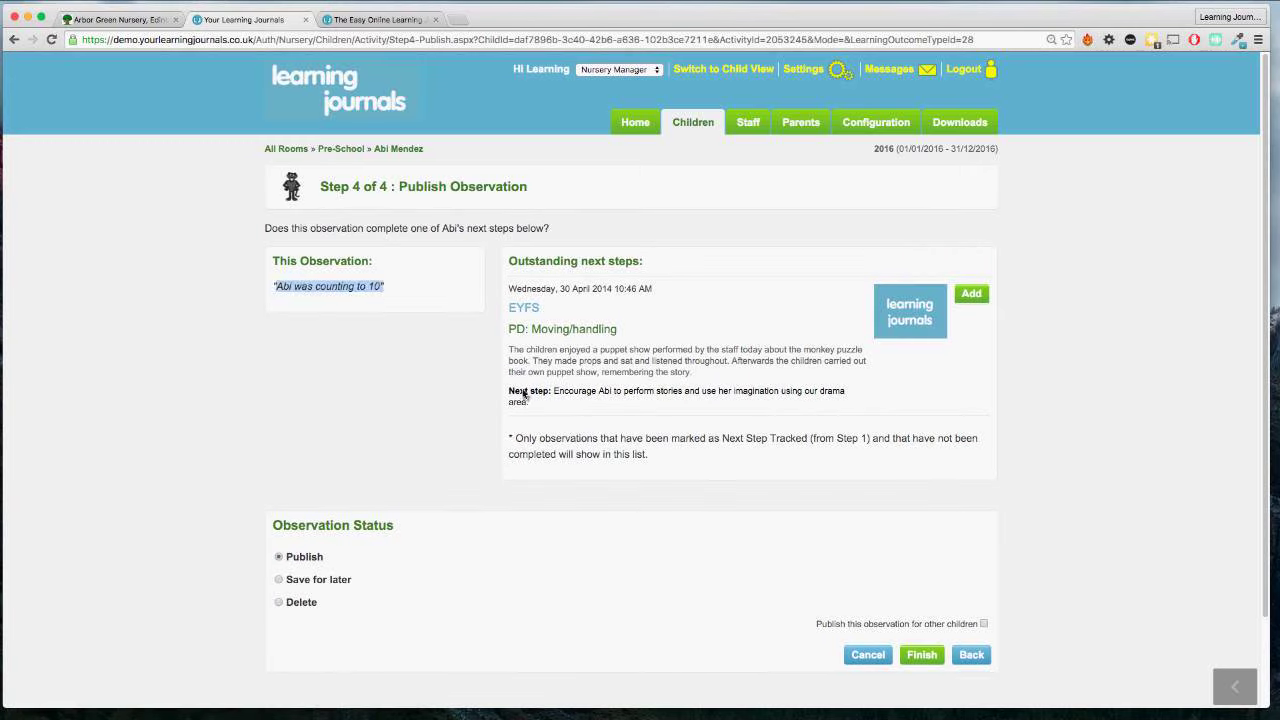
left_click_drag(555, 395, 660, 403)
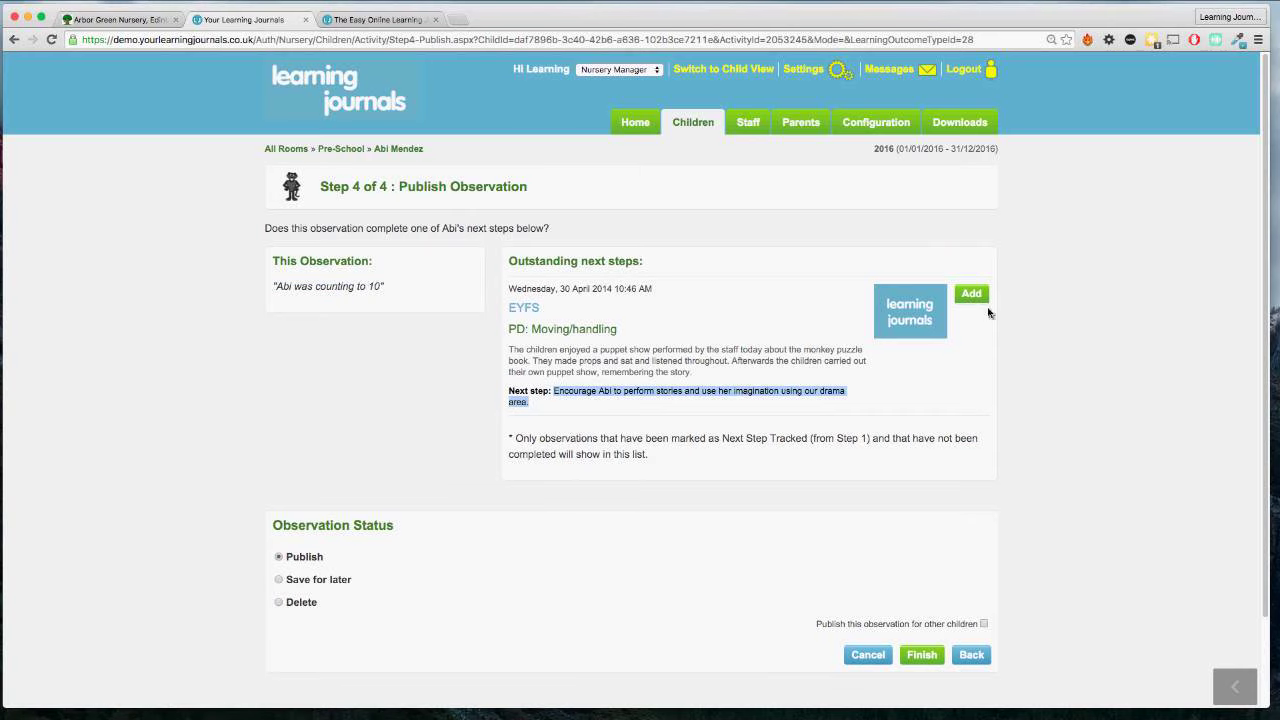
left_click(922, 654)
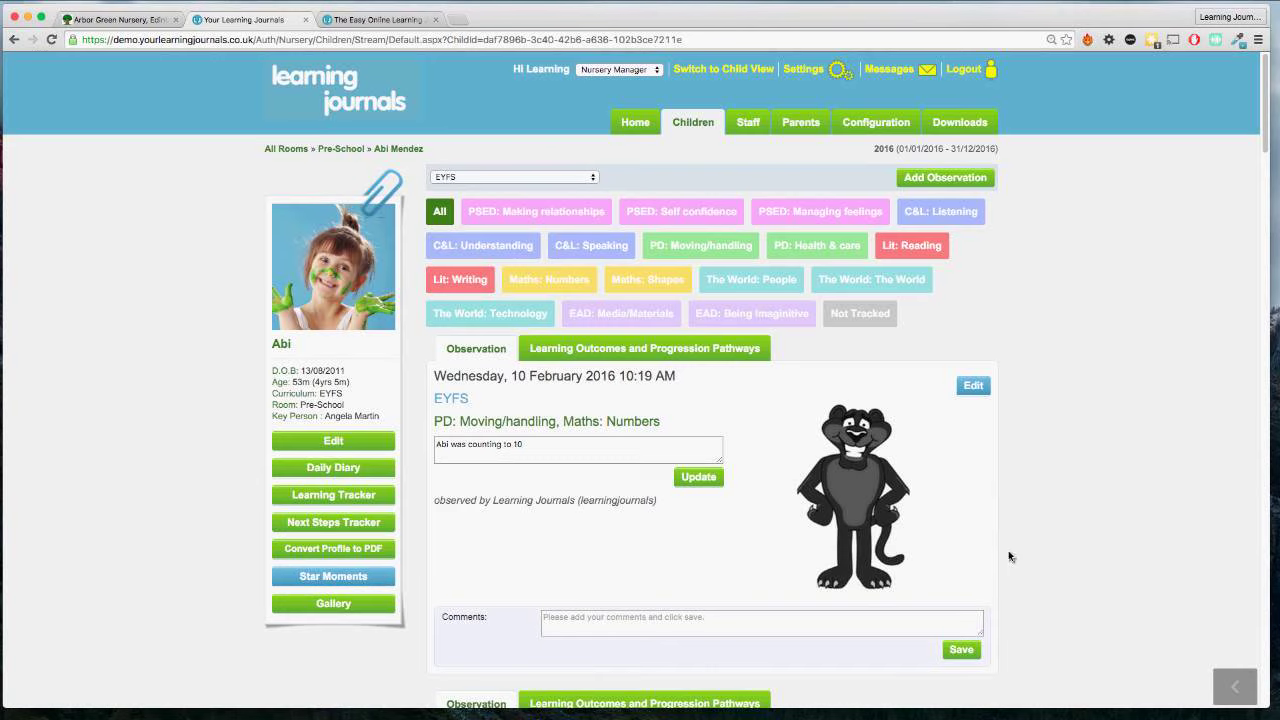
left_click(636, 123)
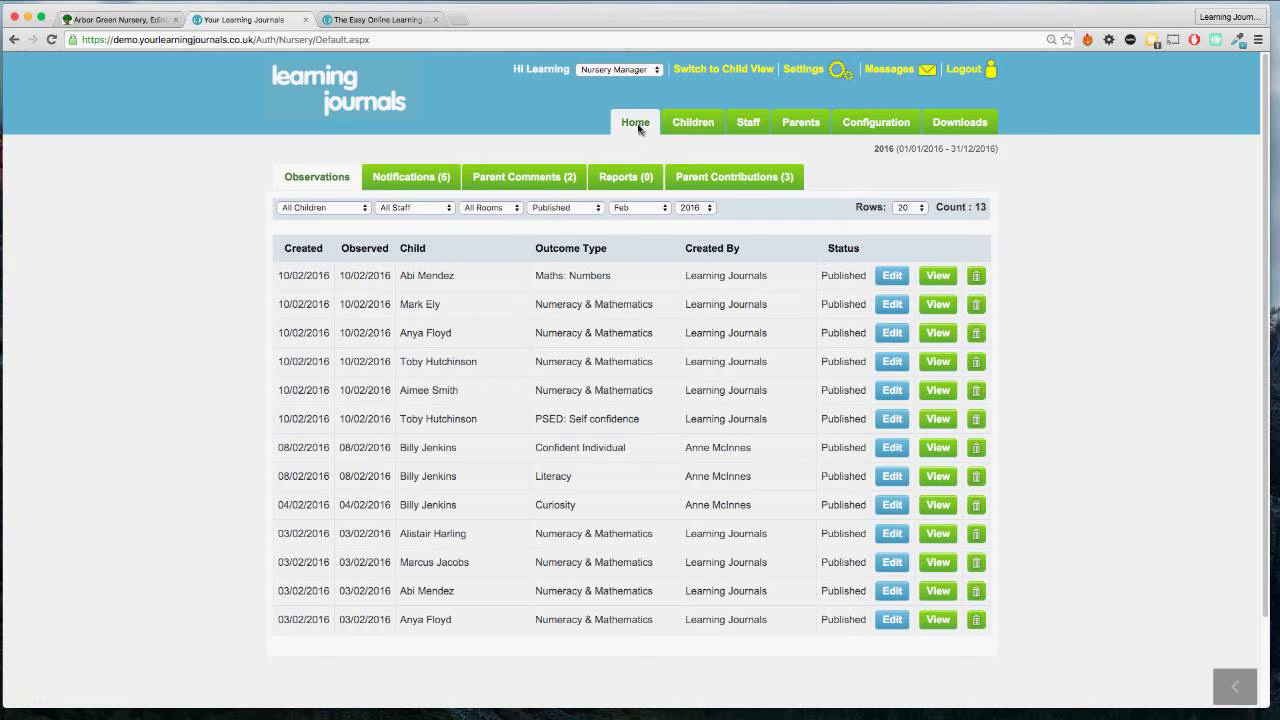
Switch to the Arbor Green Nursery website, look through its home page and parent login area, and return to Learning Journals.
left_click(98, 20)
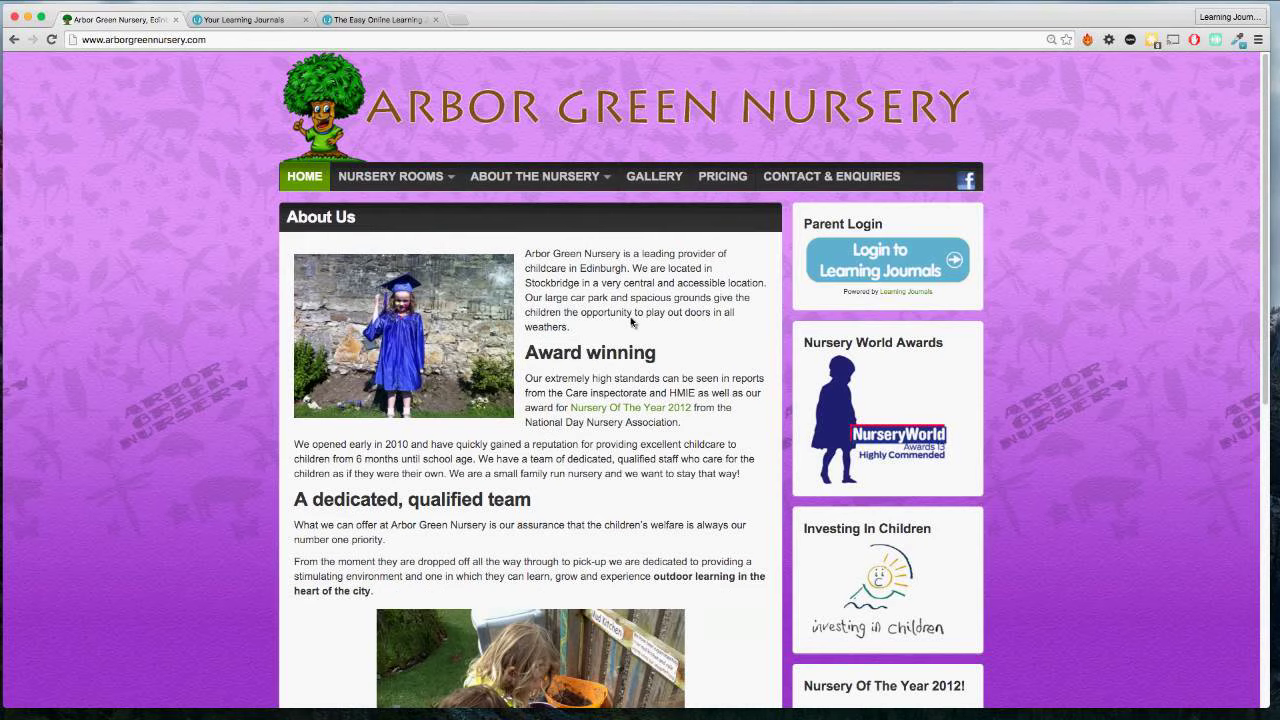
scroll(632, 322, "down", 1)
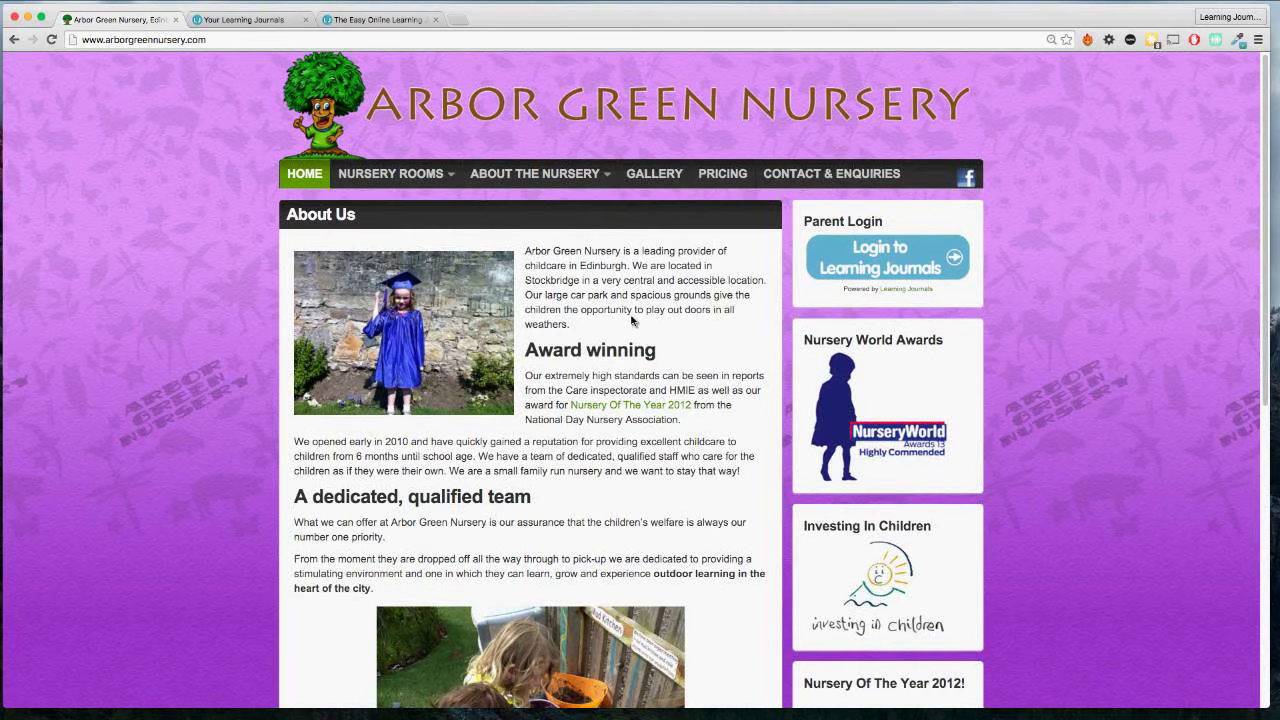
scroll(632, 321, "down", 4)
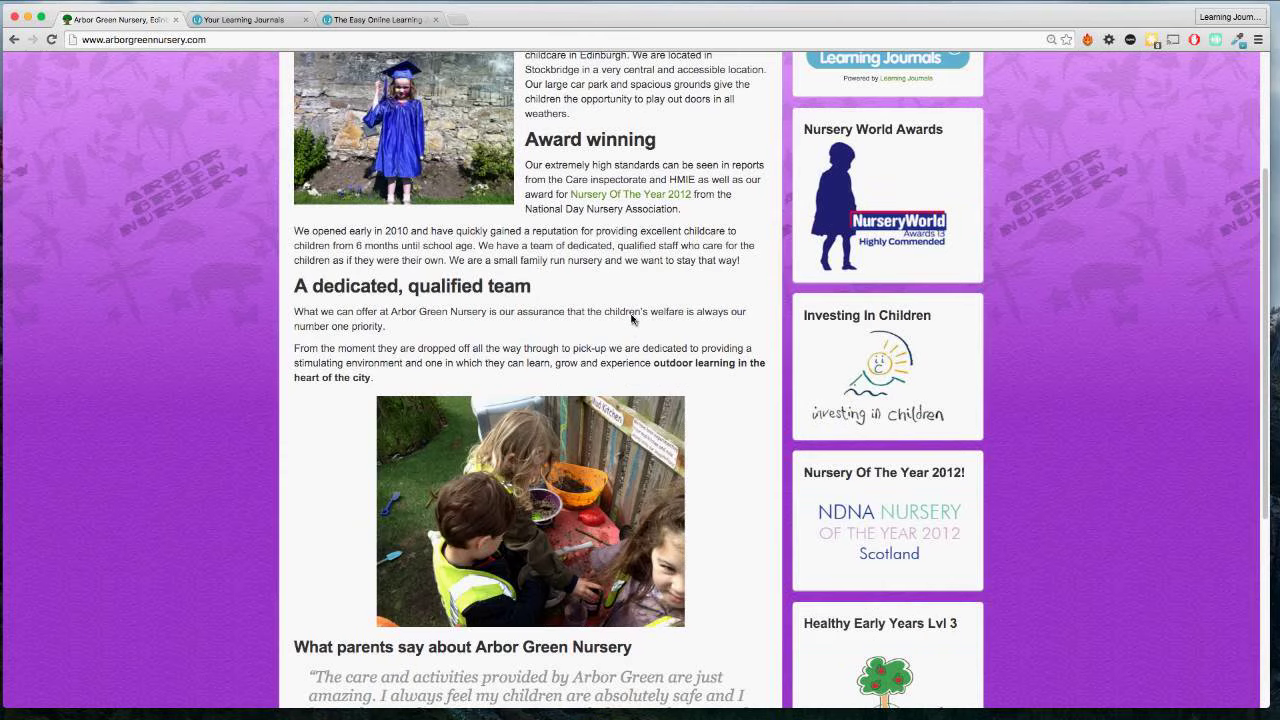
scroll(632, 319, "up", 4)
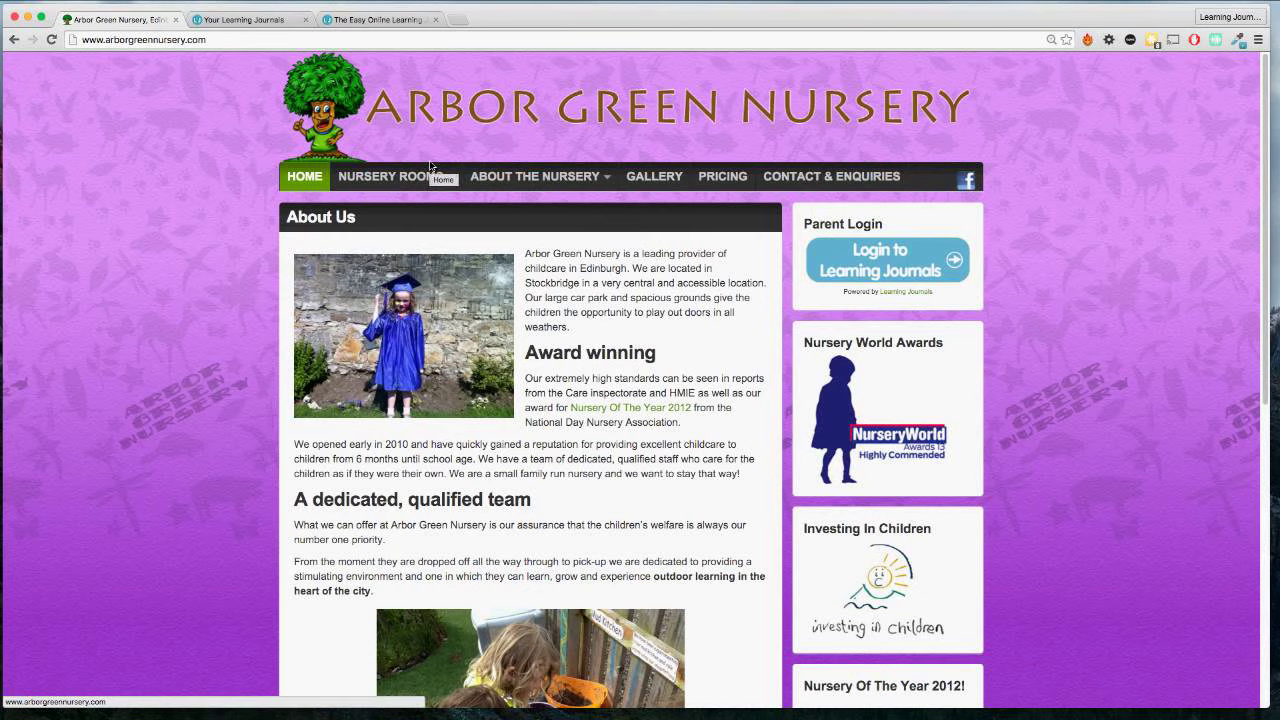
left_click(227, 22)
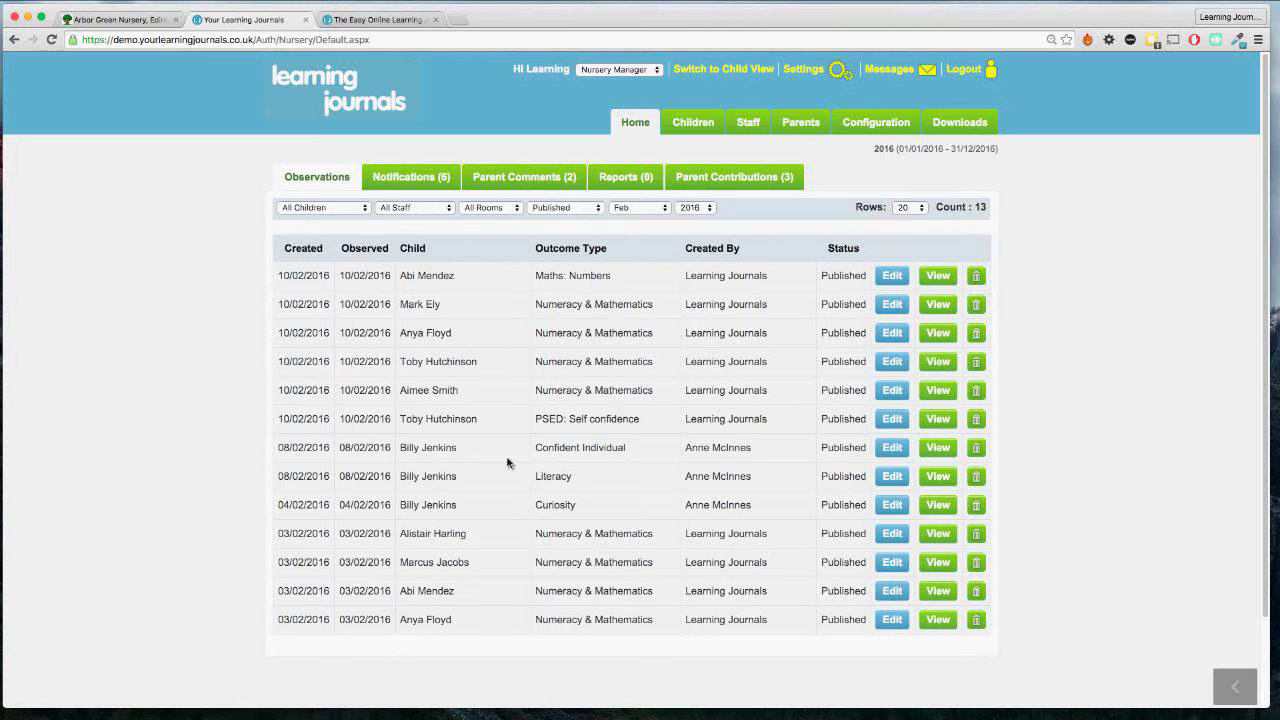
Examine the newest entries in the published observations list and the available month filter options, keeping Feb selected.
left_click_drag(402, 396, 452, 399)
left_click_drag(405, 362, 477, 366)
left_click(431, 336)
left_click_drag(276, 280, 843, 292)
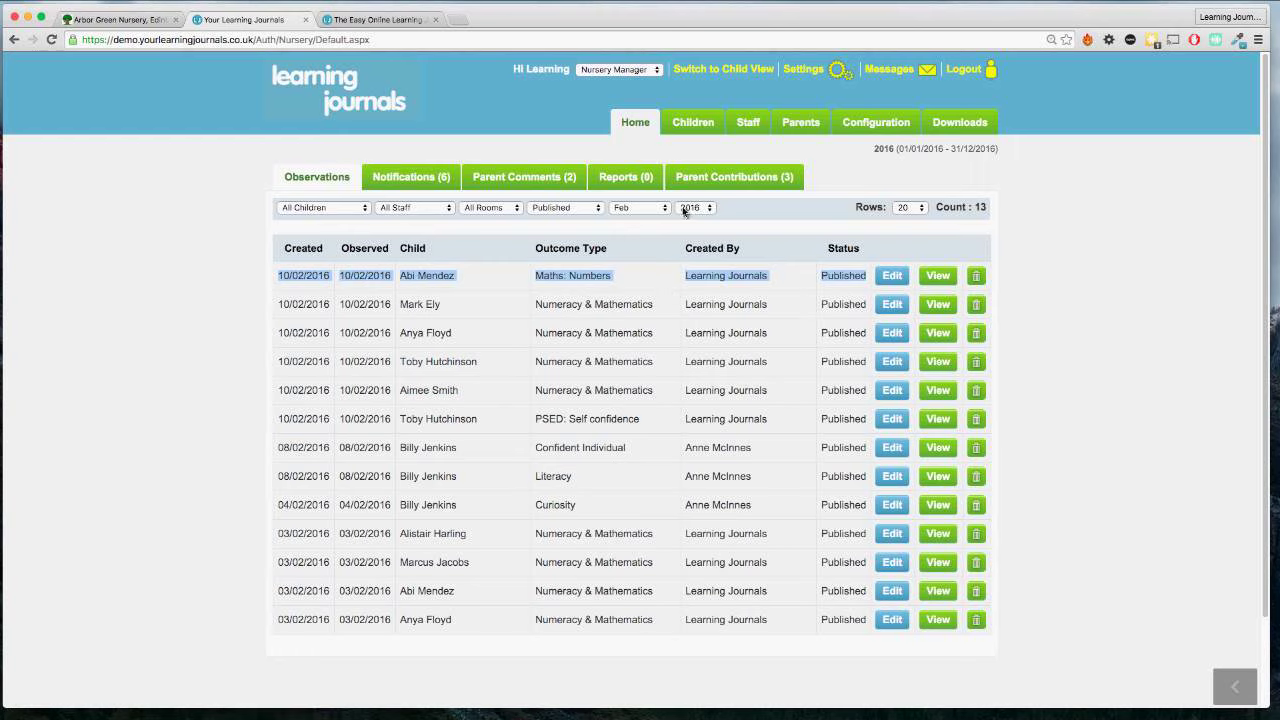
left_click(626, 213)
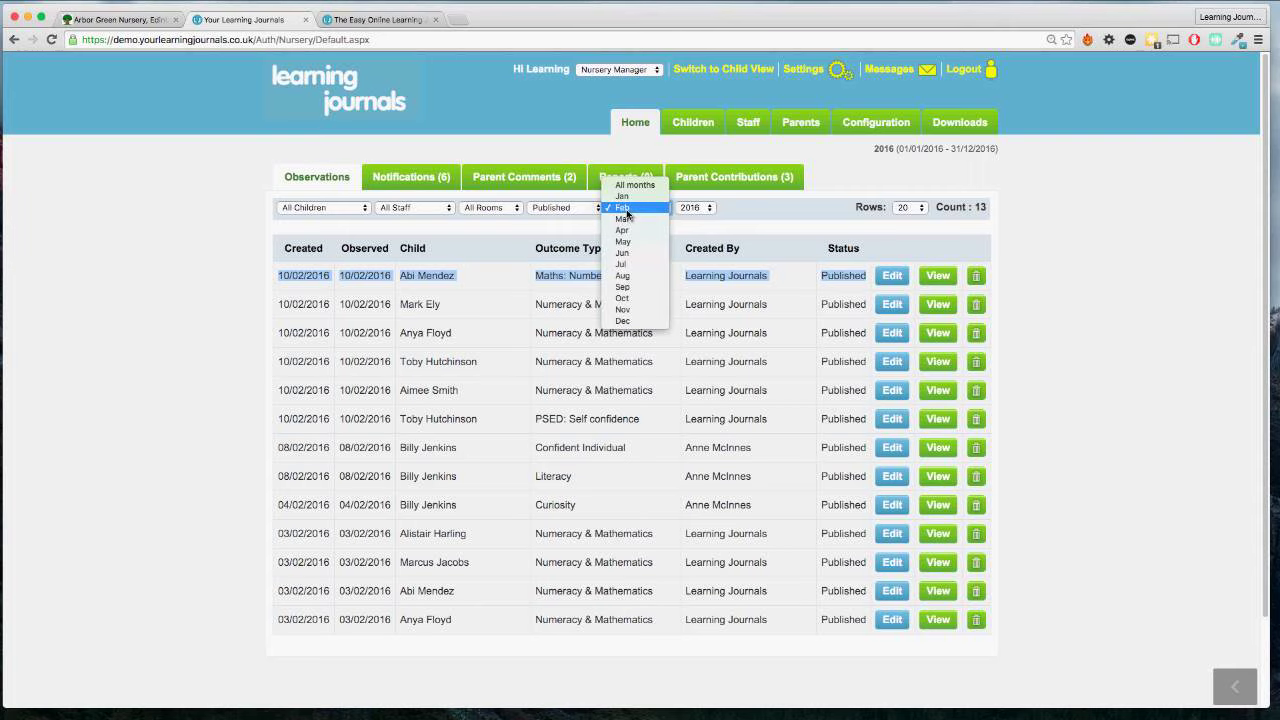
left_click(745, 223)
Filter the published observations by one staff member, and then by a single child with all staff included.
left_click(426, 210)
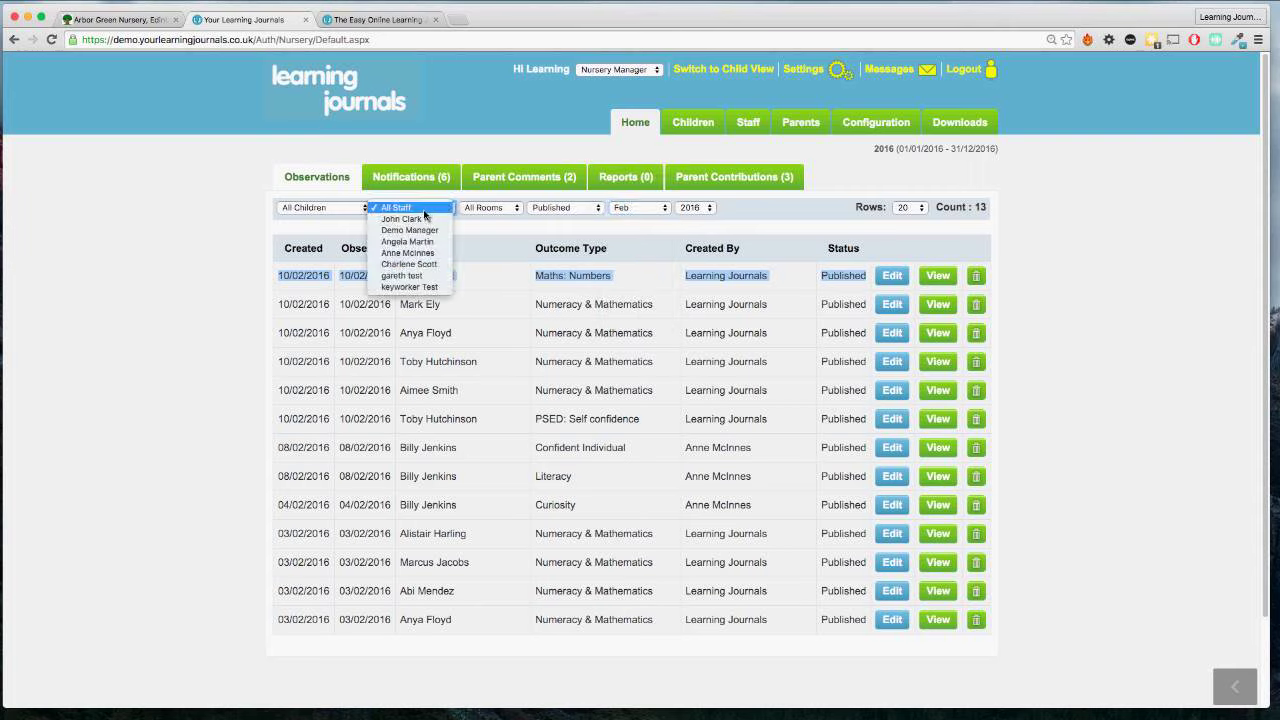
left_click(428, 253)
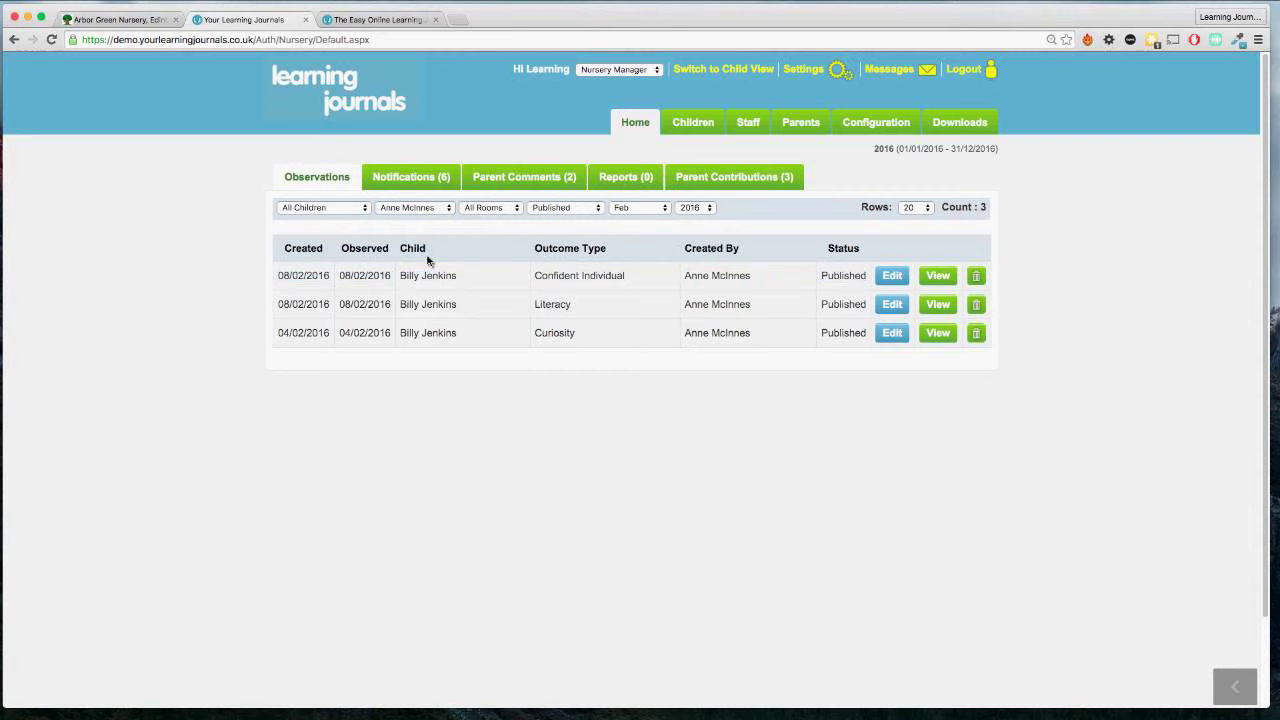
left_click(413, 210)
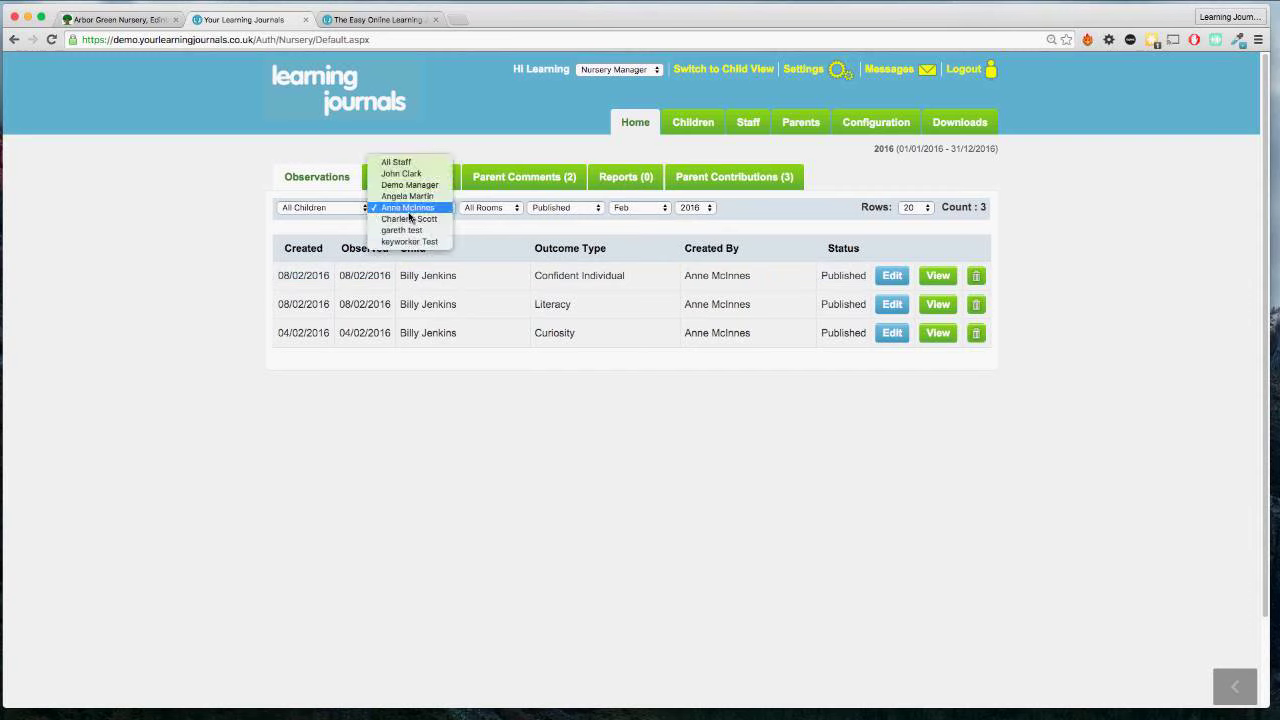
left_click(392, 162)
left_click(337, 211)
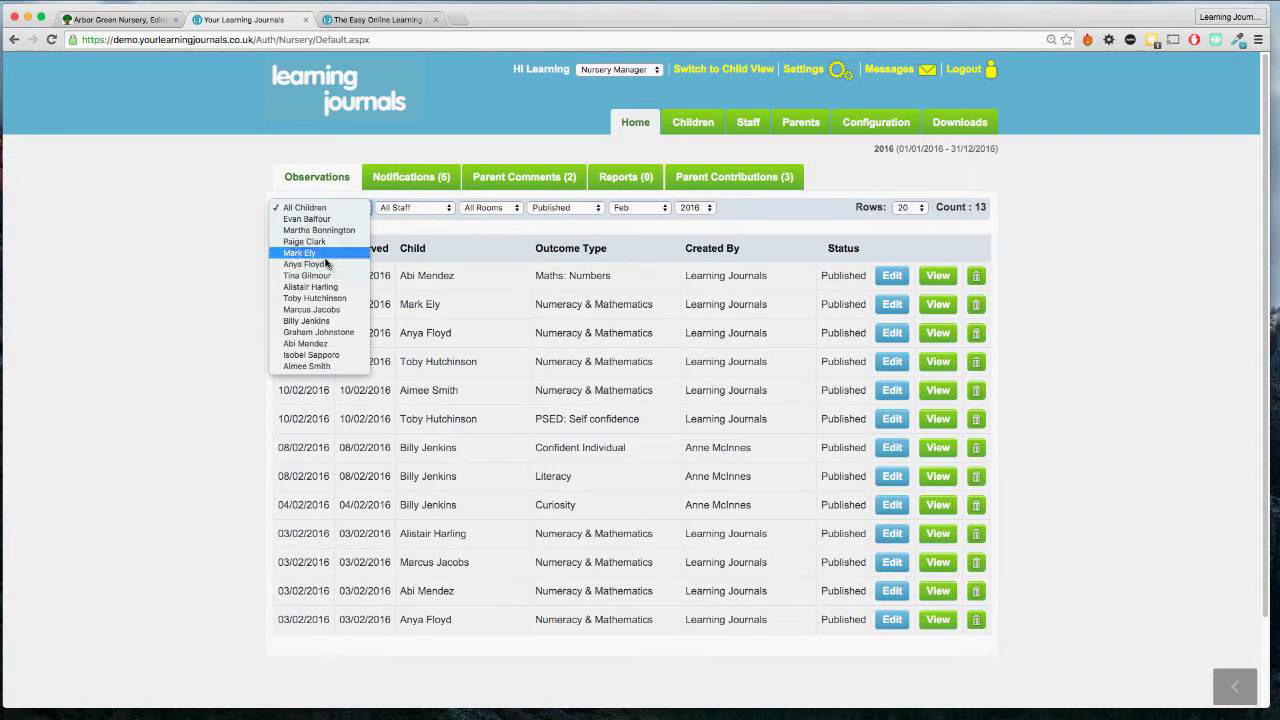
left_click(322, 264)
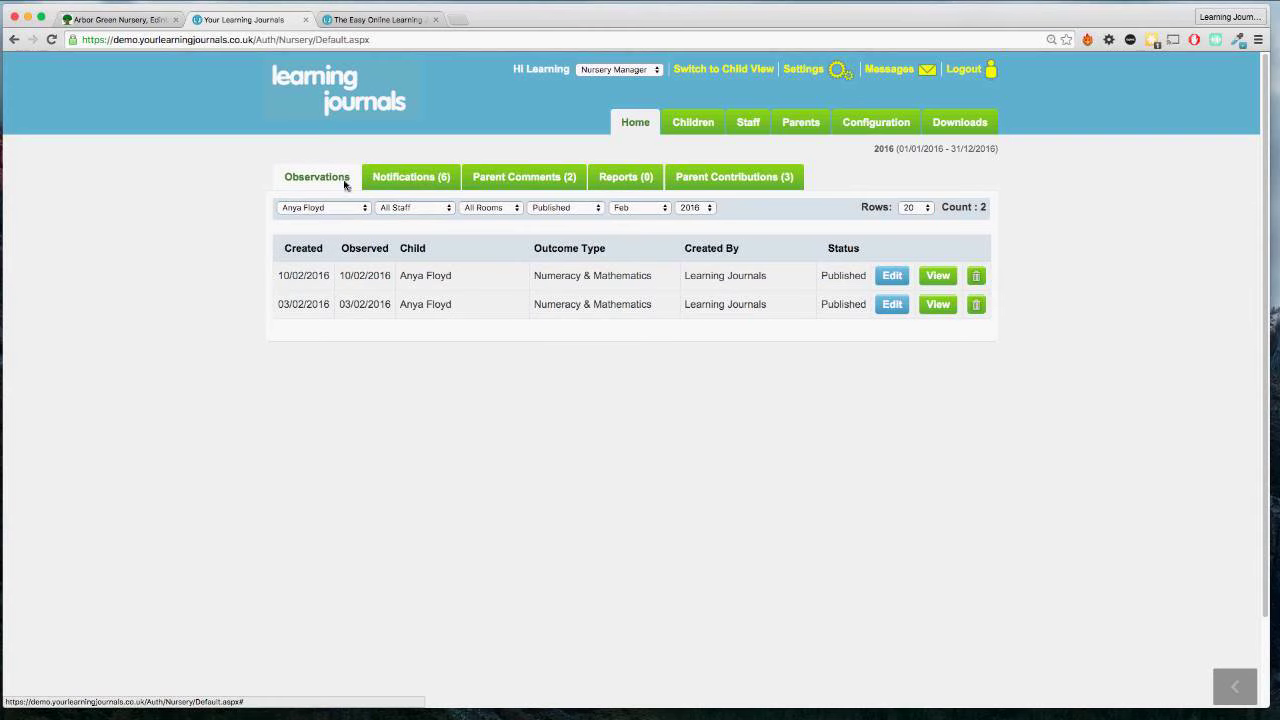
Review the notifications about children lacking recent observations, including the days elapsed, key workers and reason for absence fields.
left_click(406, 178)
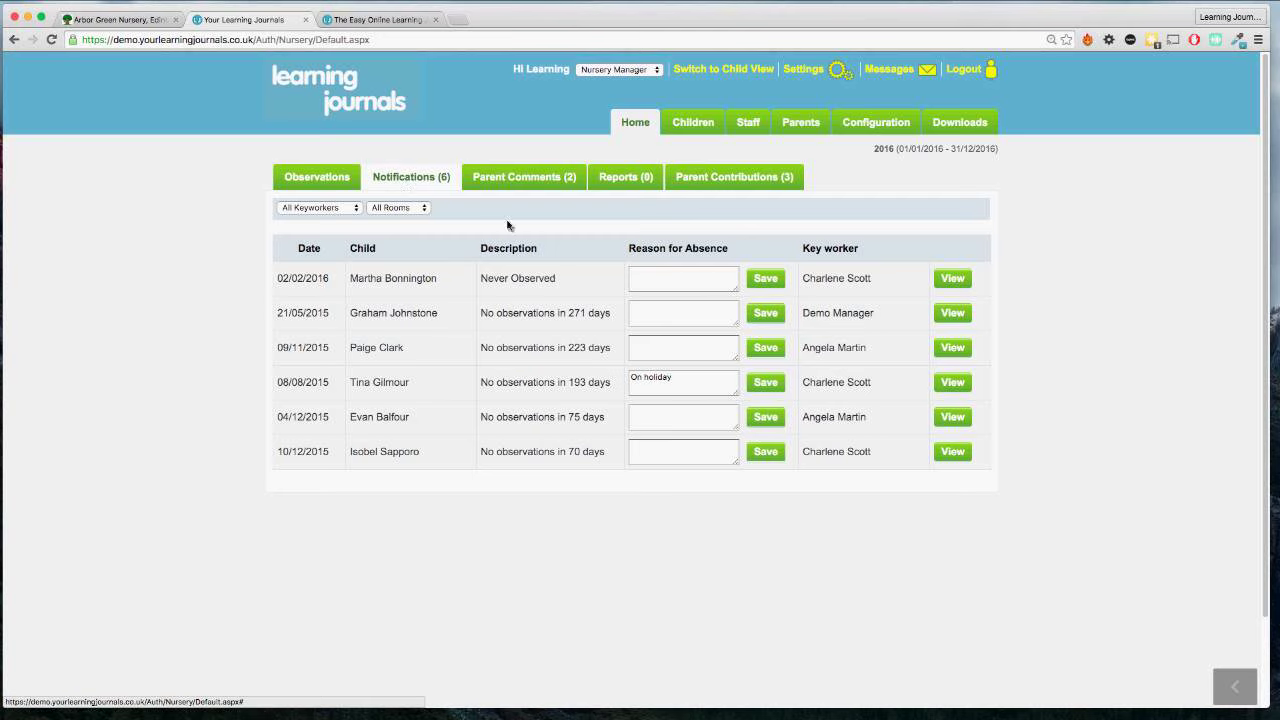
left_click_drag(557, 283, 510, 282)
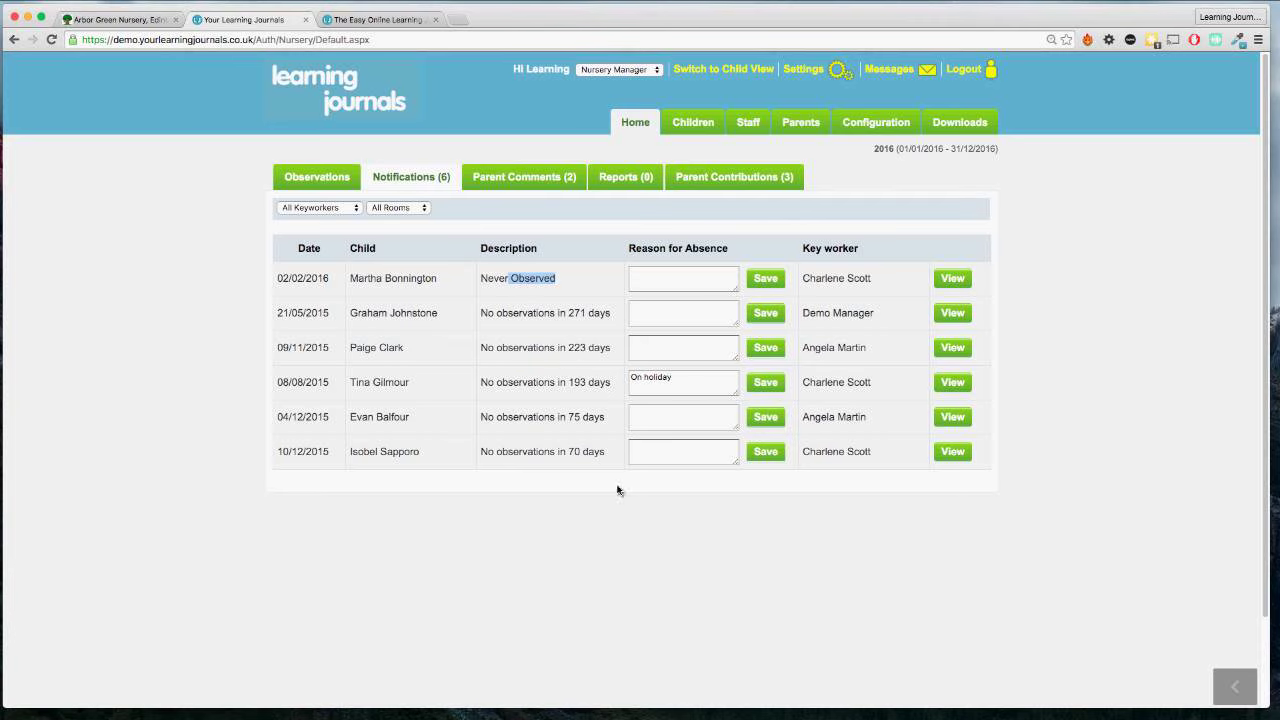
left_click_drag(489, 456, 603, 456)
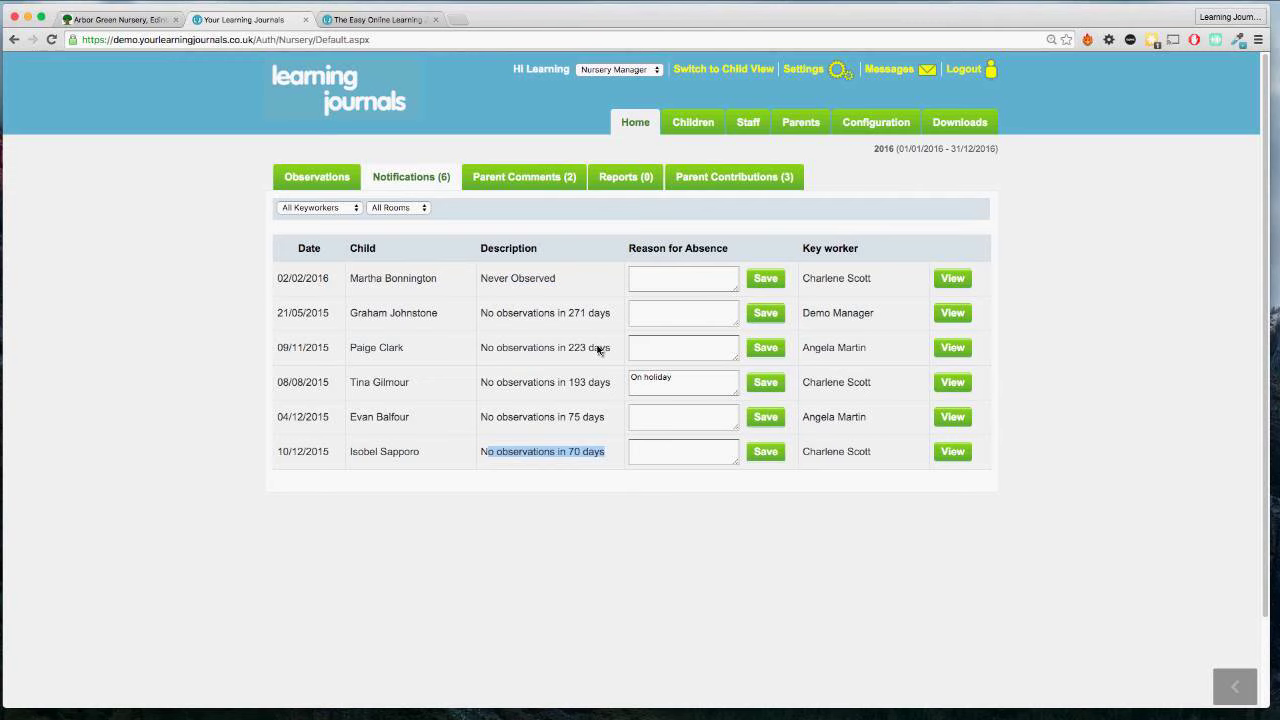
left_click(584, 463)
left_click_drag(570, 452, 605, 453)
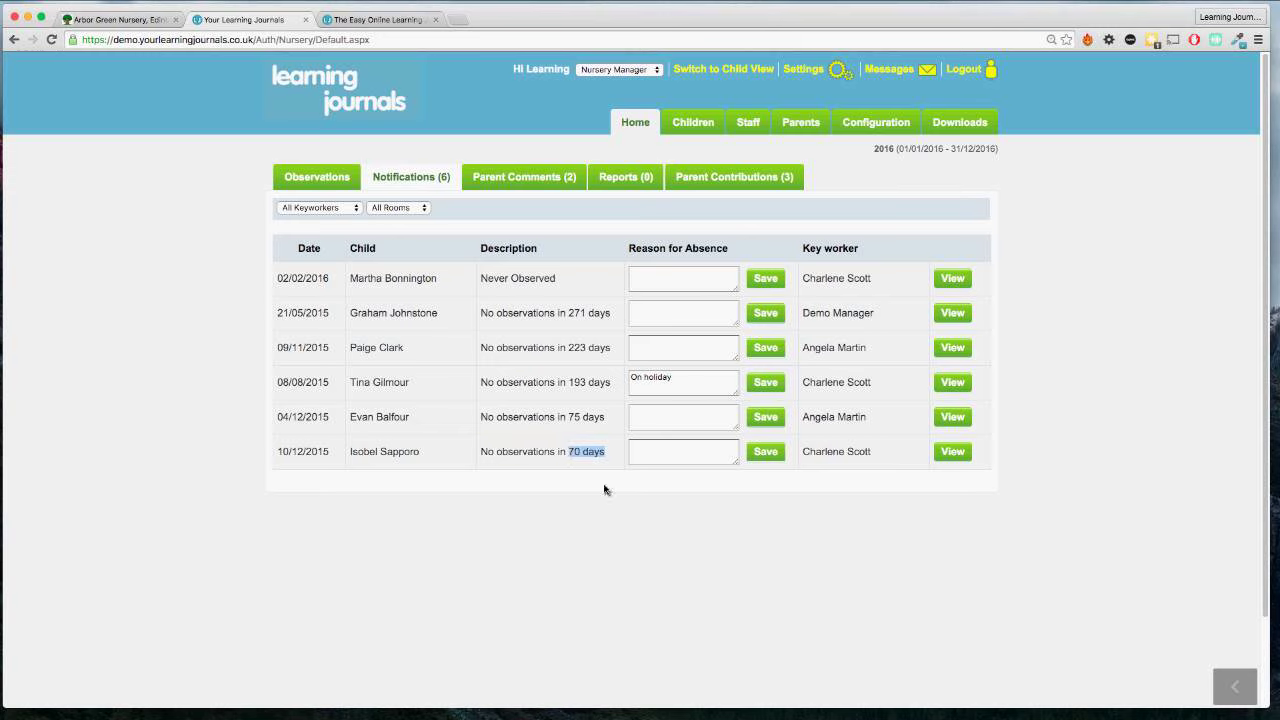
double_click(822, 455)
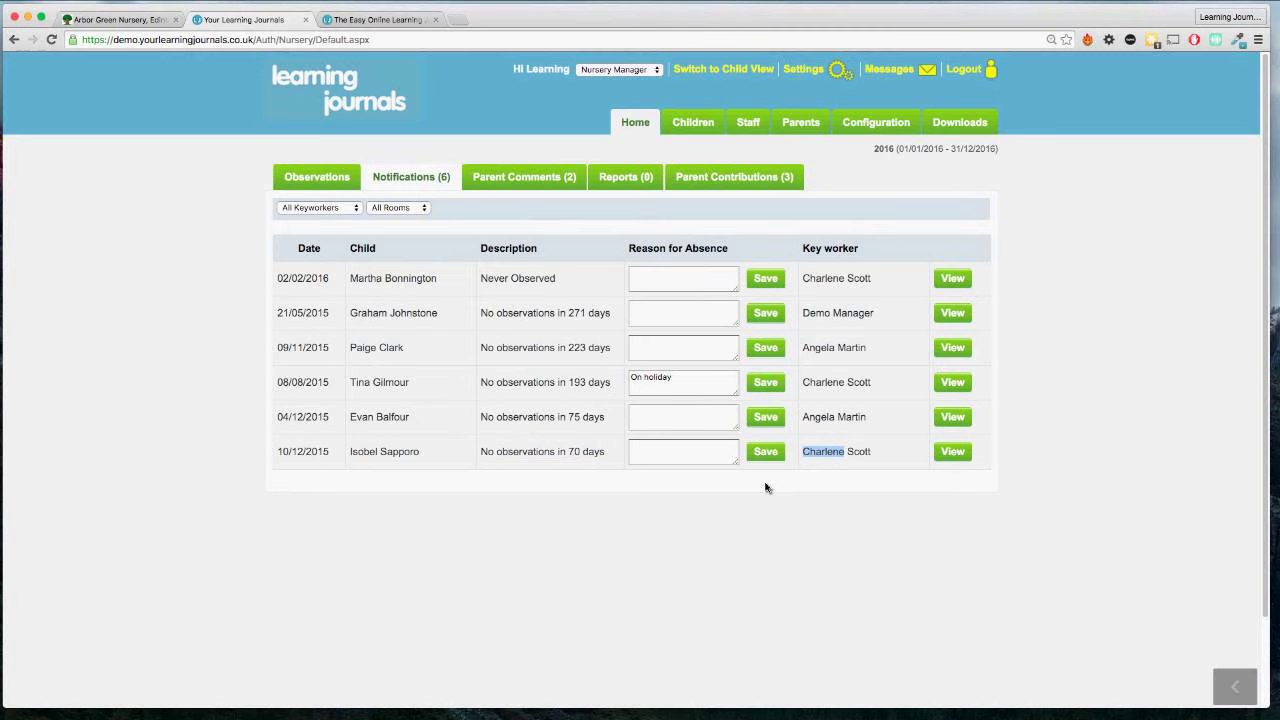
left_click(674, 290)
left_click(673, 387)
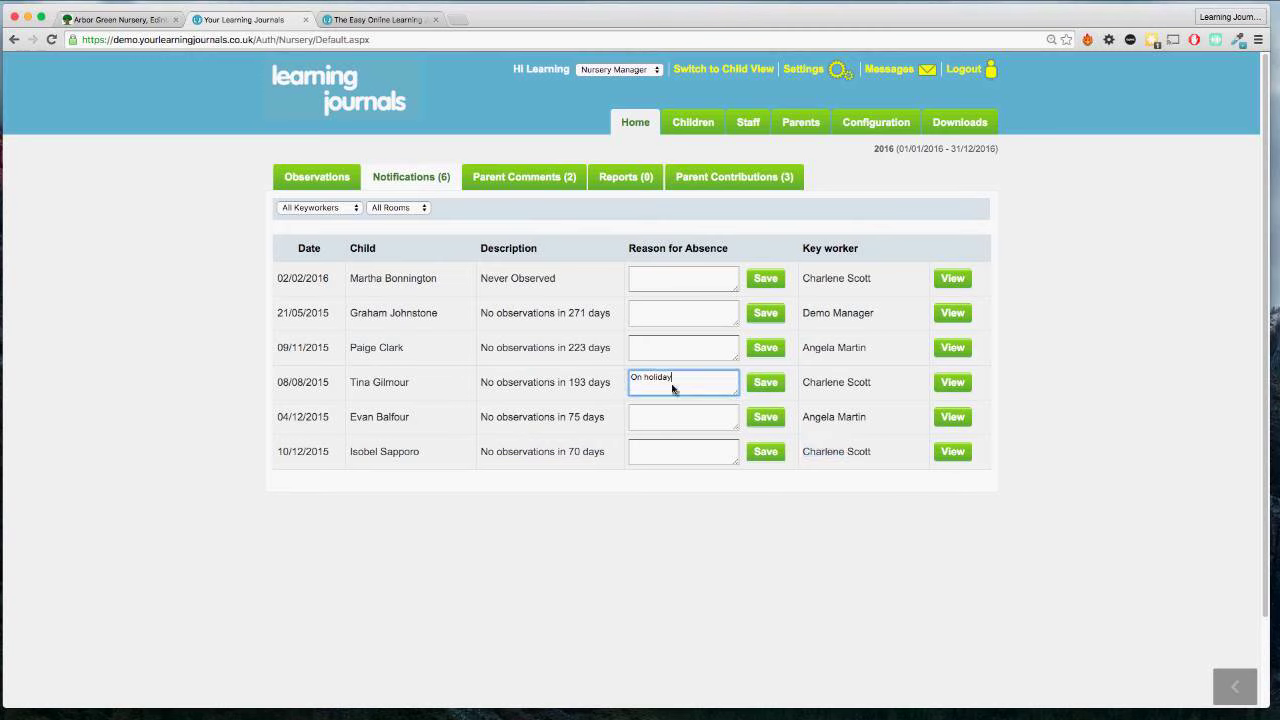
left_click(674, 419)
left_click(672, 457)
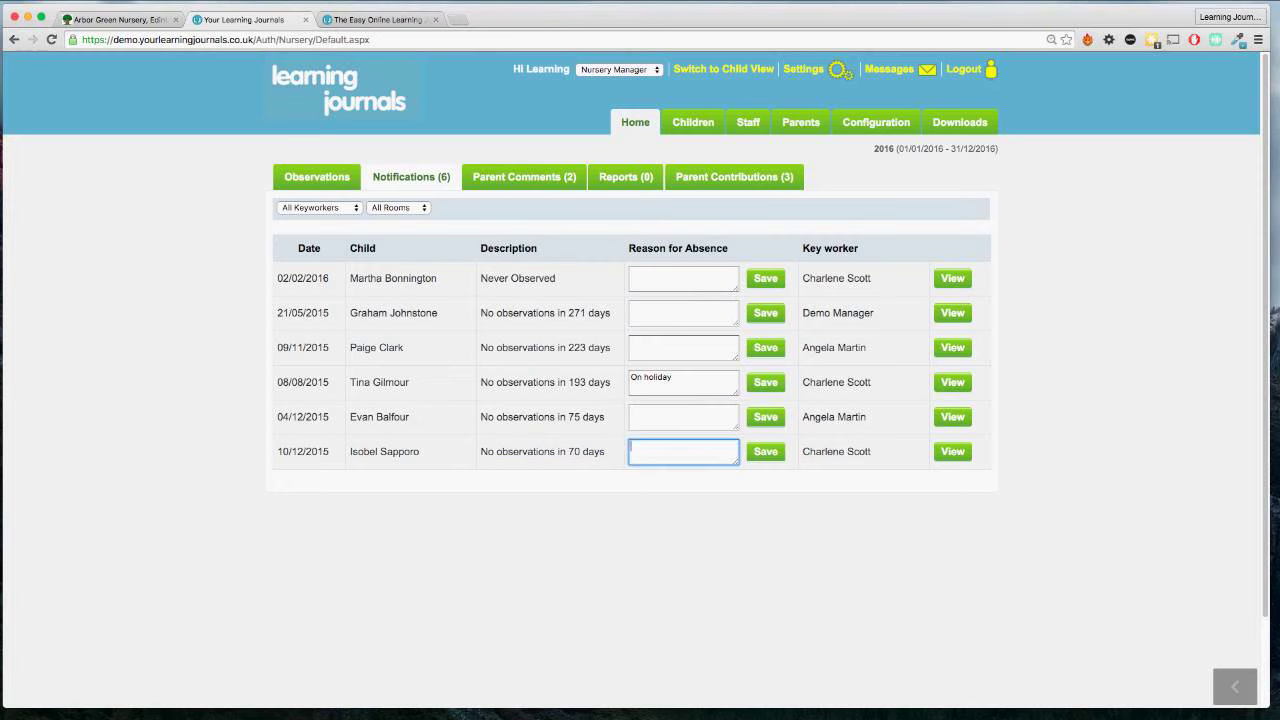
key("super+Tab")
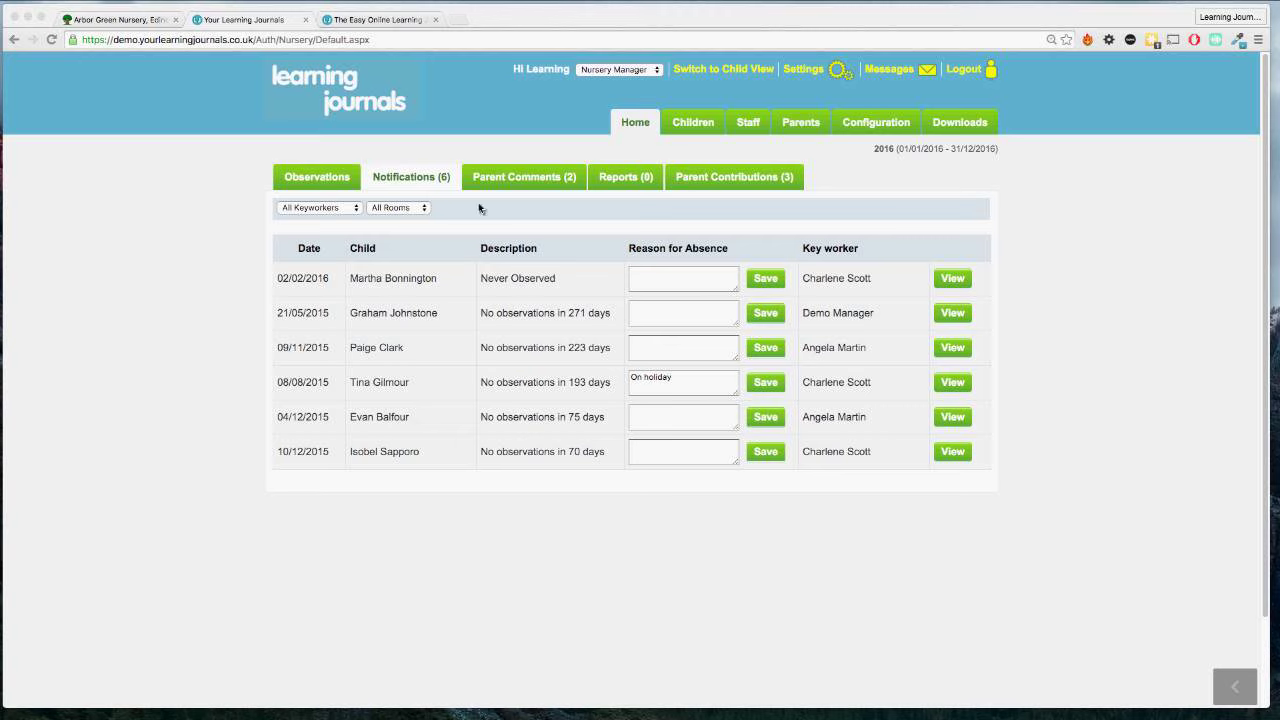
key("super+Tab")
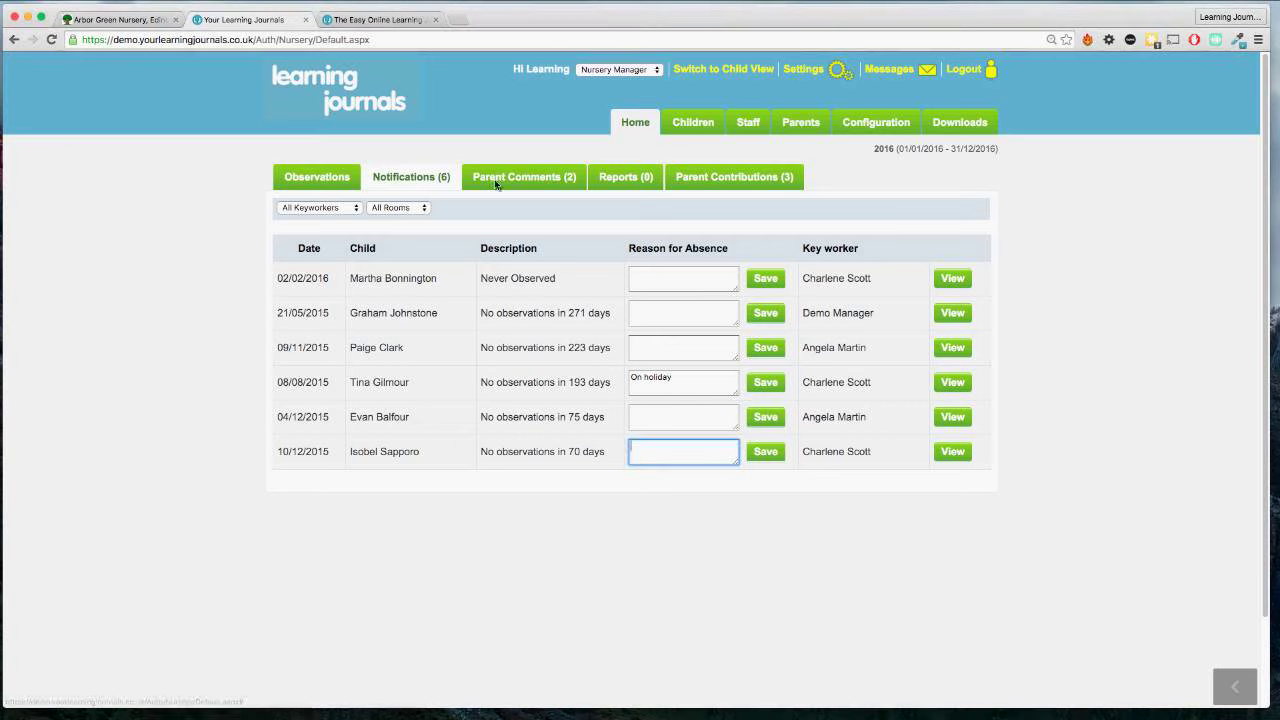
Review the parent comments from the last 90 days, including each comment's text and the child it concerns.
left_click(547, 180)
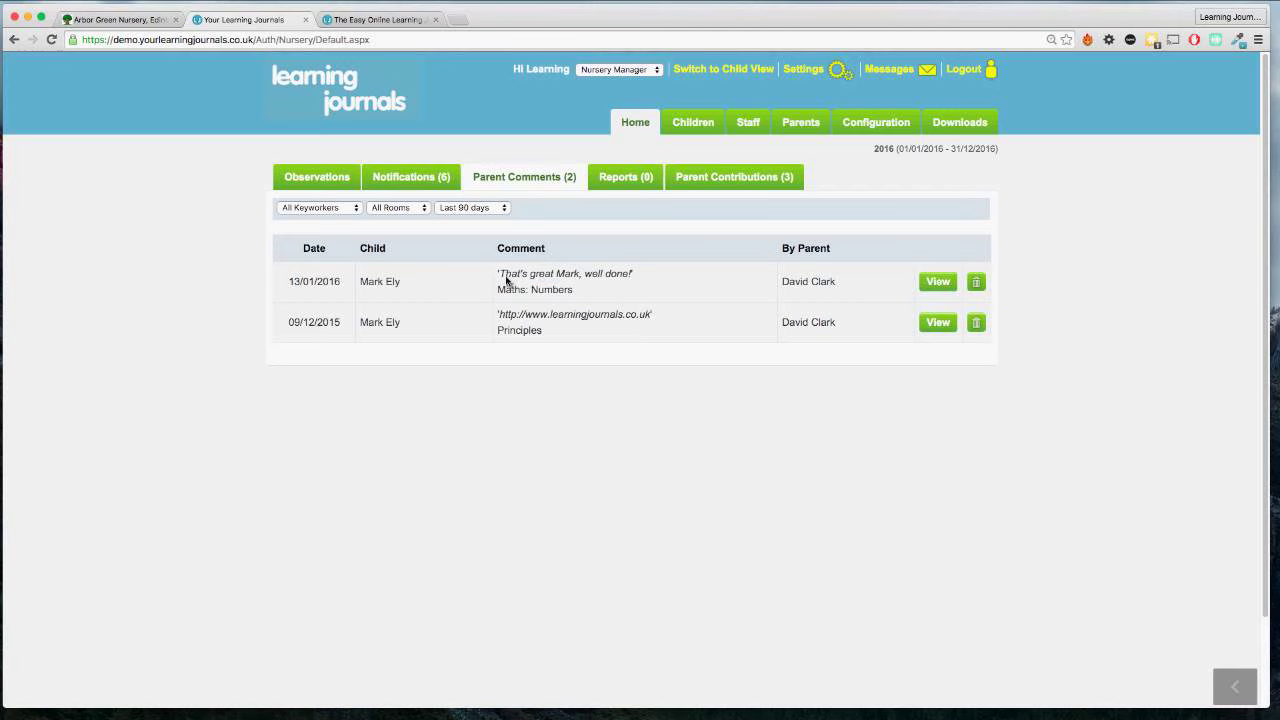
left_click_drag(506, 281, 636, 280)
left_click(633, 284)
left_click_drag(385, 330, 356, 326)
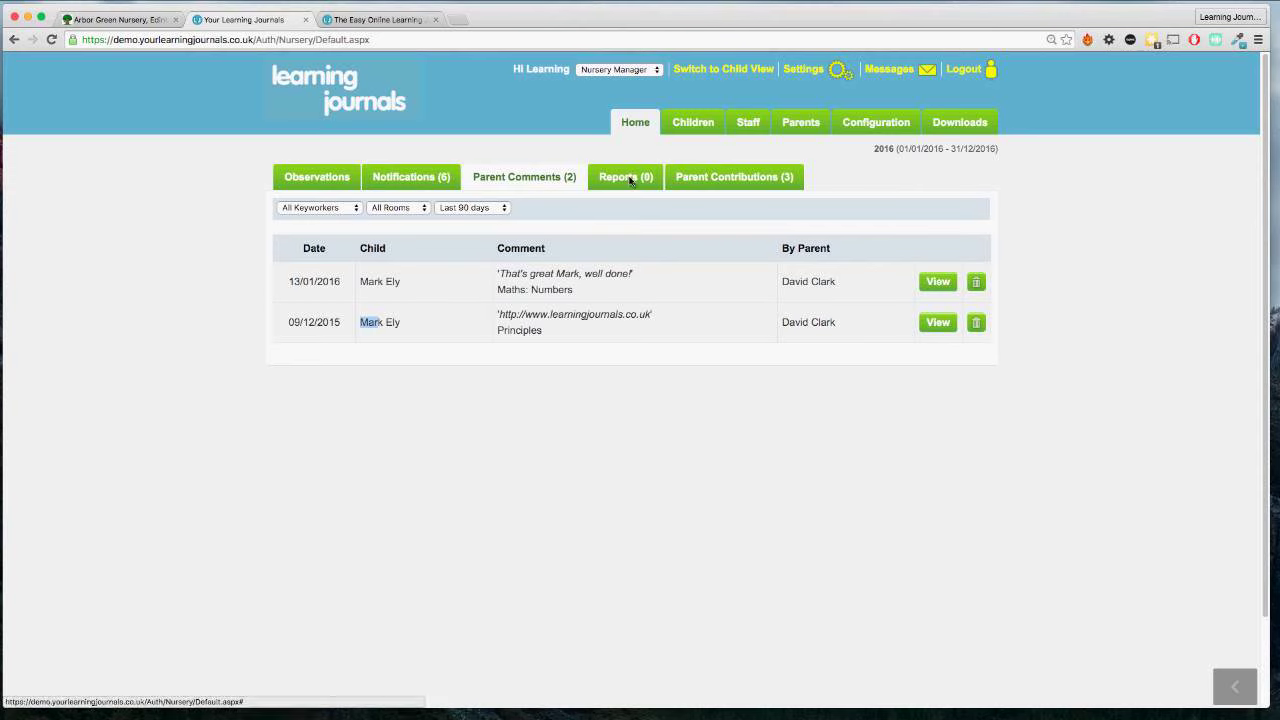
Review the parent contributions and read the newest Star Moments entry, including its bike riding title and description.
left_click(718, 182)
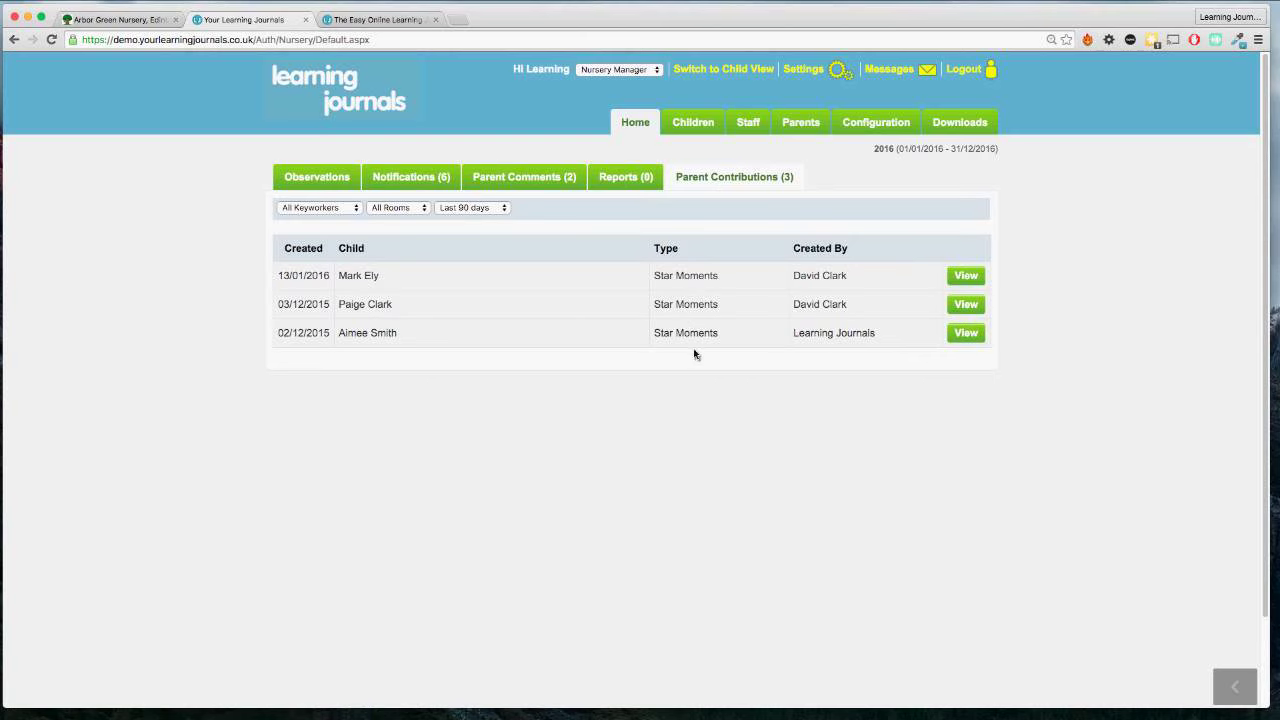
left_click_drag(655, 246, 655, 280)
left_click(966, 277)
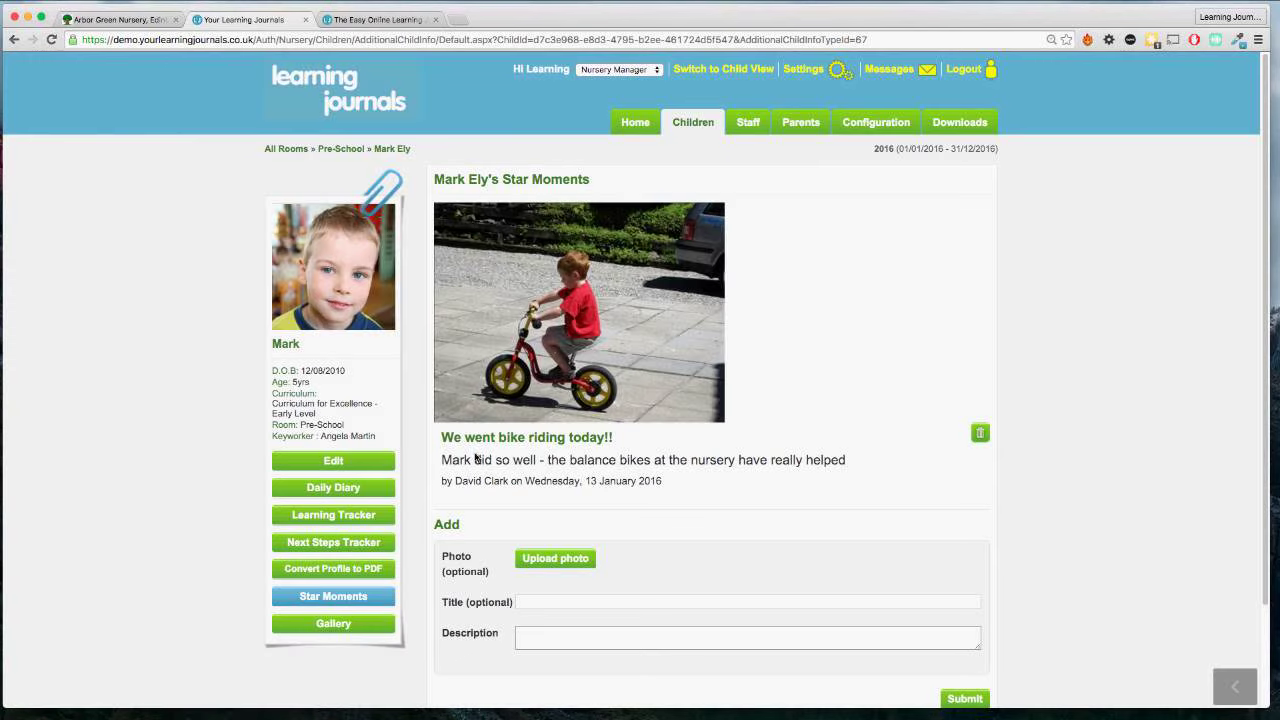
left_click_drag(443, 437, 601, 443)
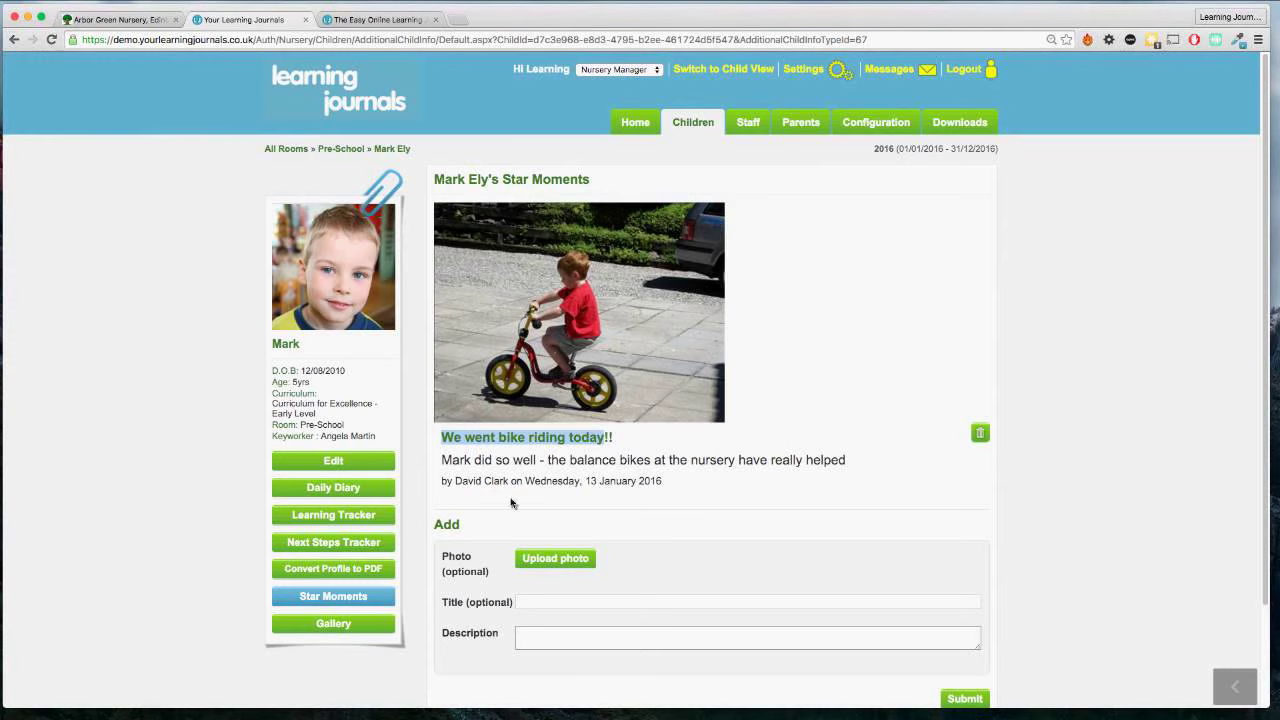
left_click_drag(549, 463, 847, 465)
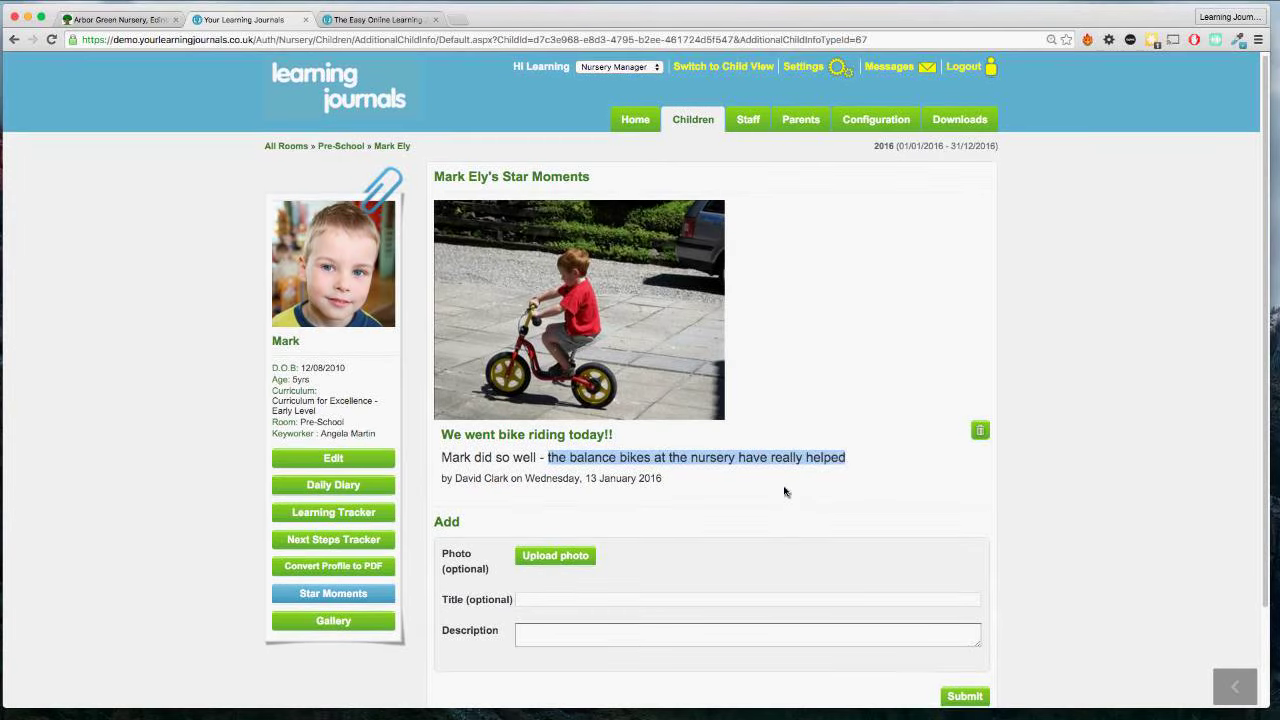
scroll(786, 491, "down", 1)
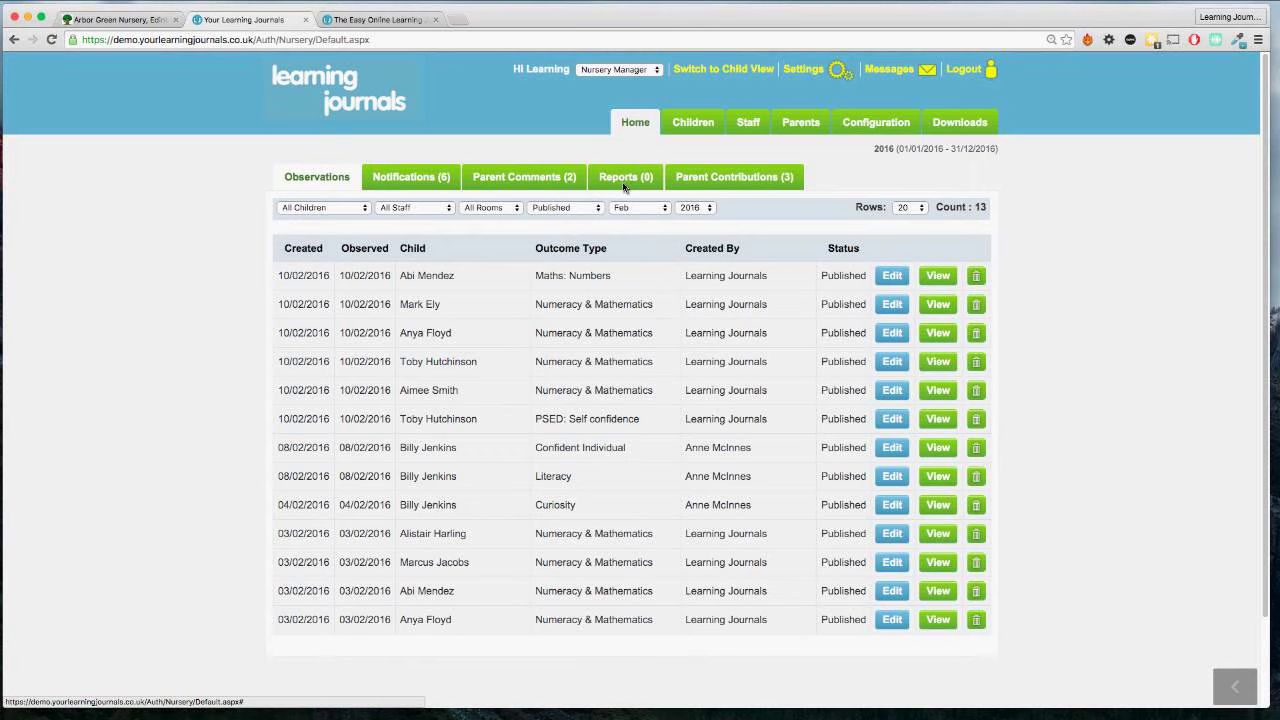
Open the first child's profile in the Pre-School room and review the personal details, including the key person.
left_click(692, 130)
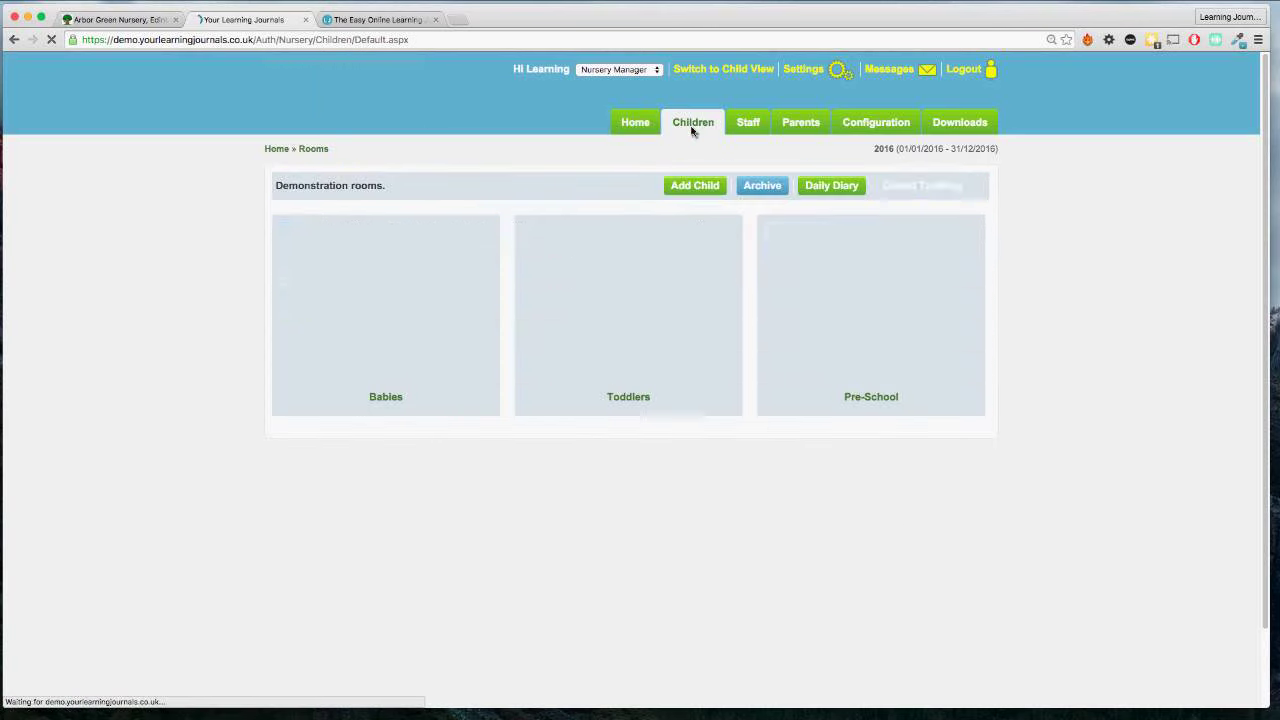
left_click(870, 352)
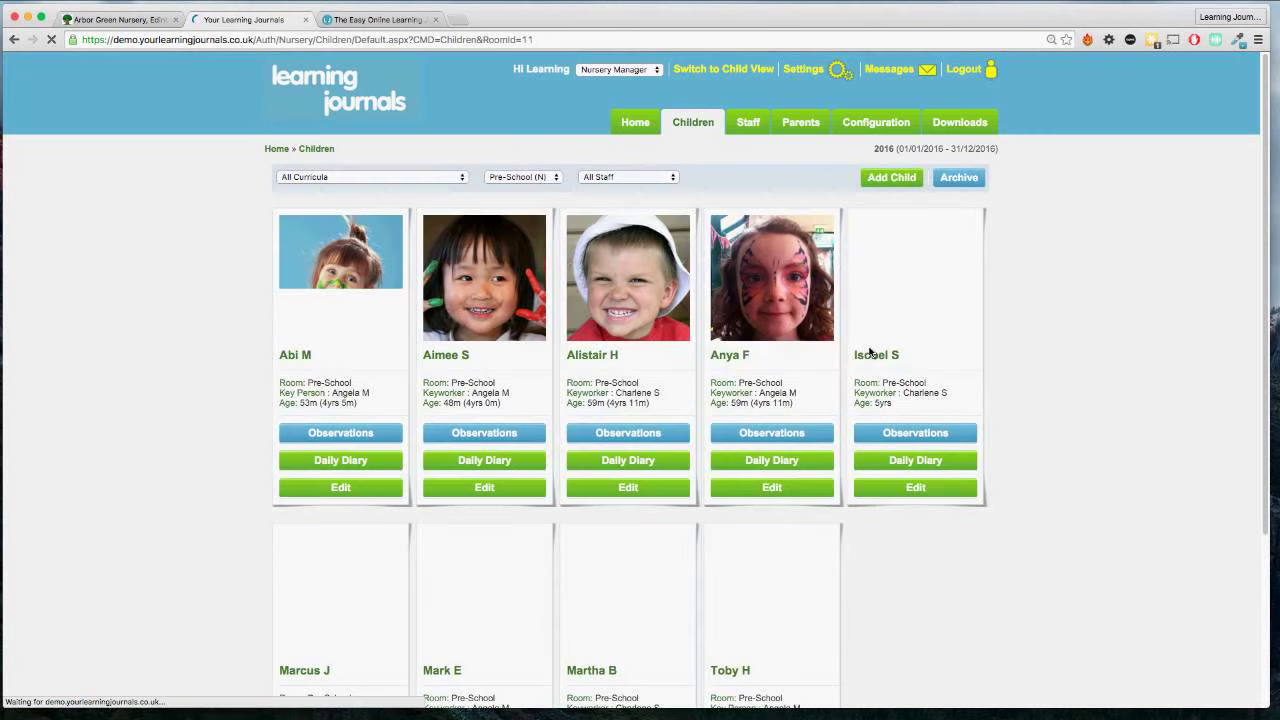
left_click(381, 293)
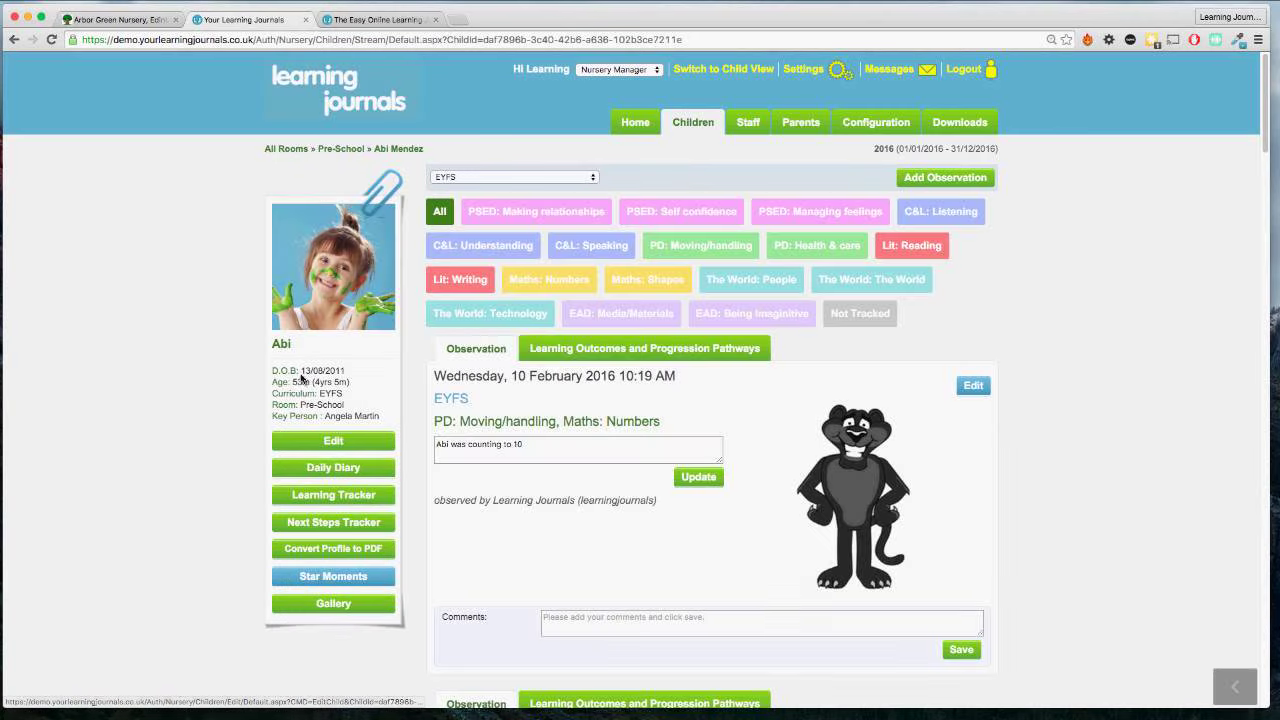
left_click_drag(320, 413, 378, 418)
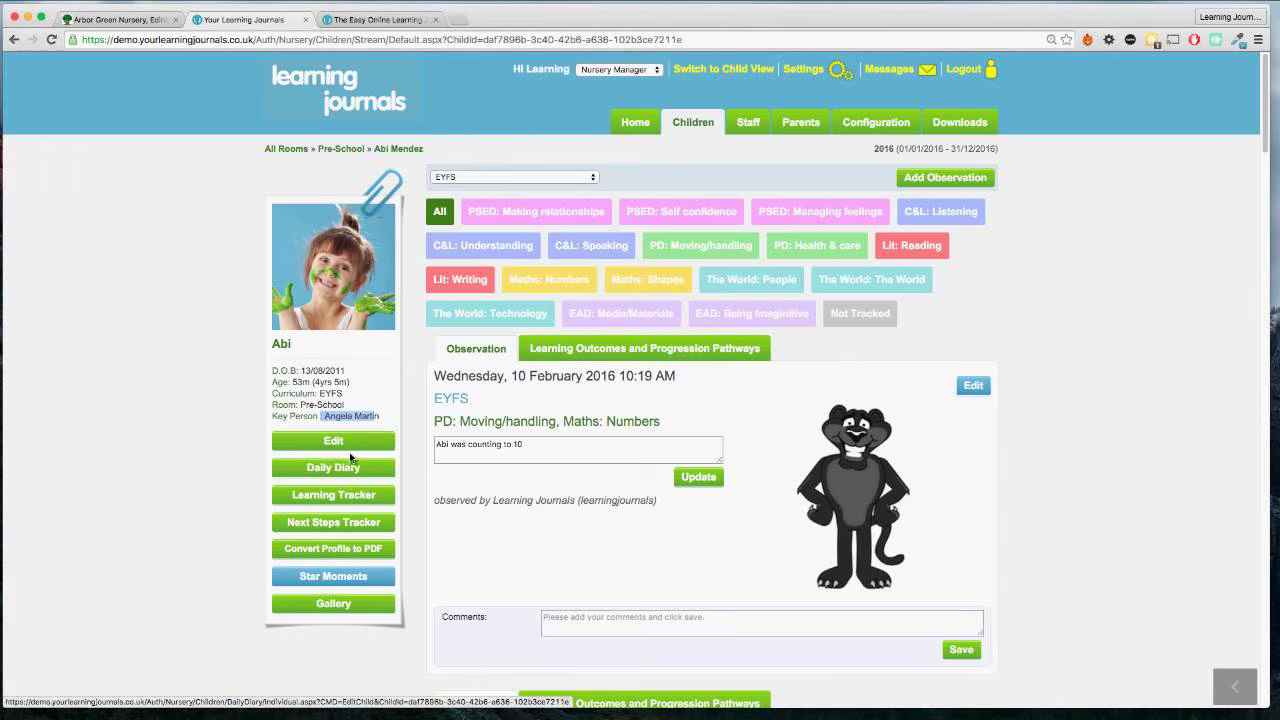
Start today's daily diary entry for the child and mark Messy Play, Music and Painting as indoor play activities.
left_click(333, 467)
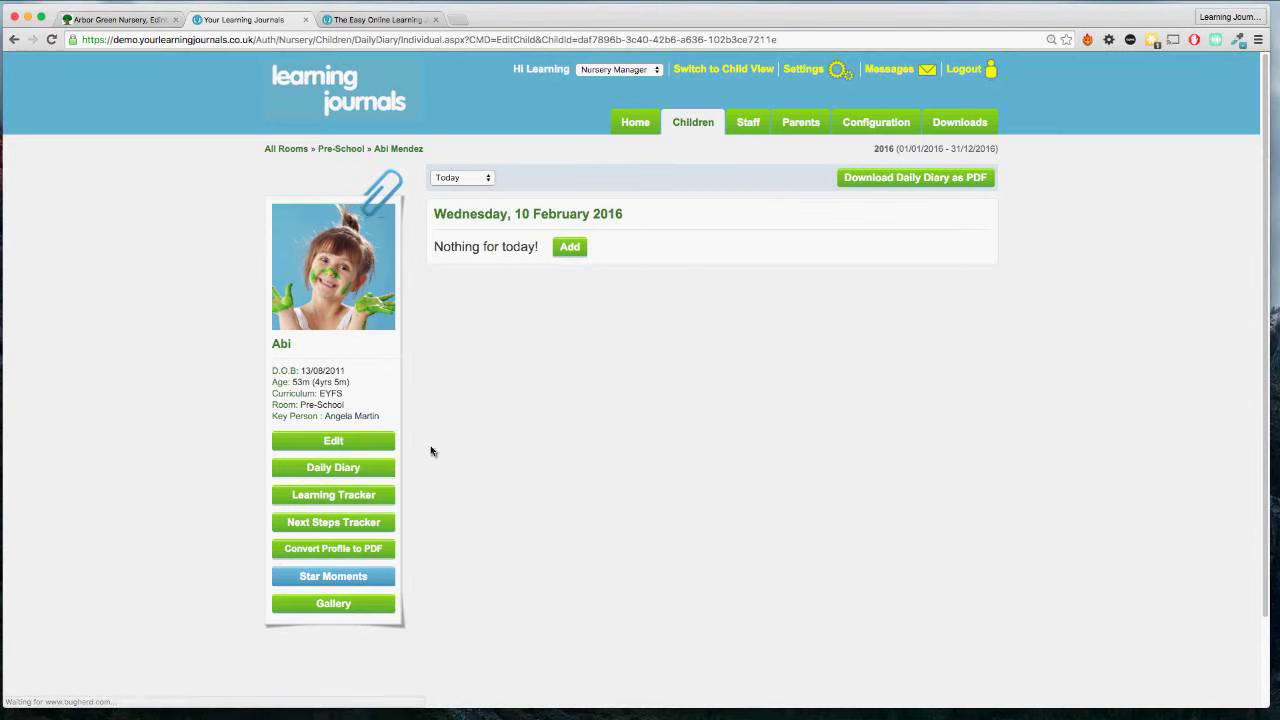
left_click(569, 247)
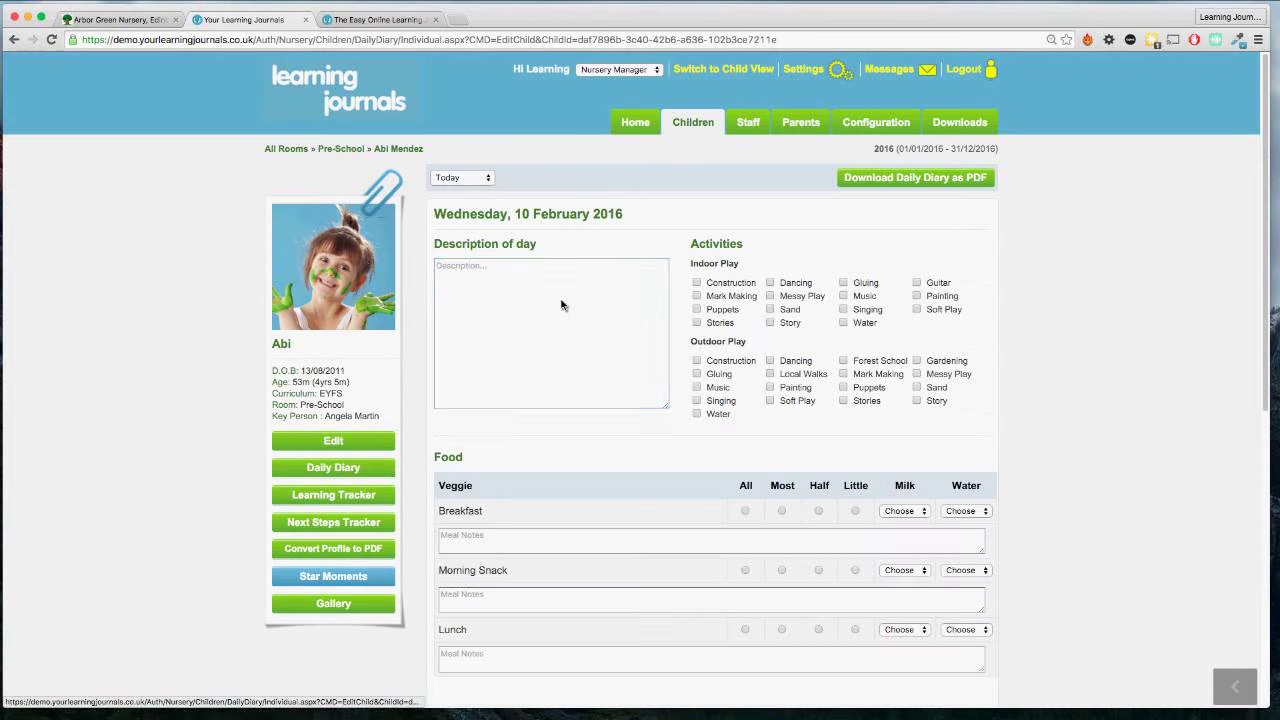
left_click(529, 318)
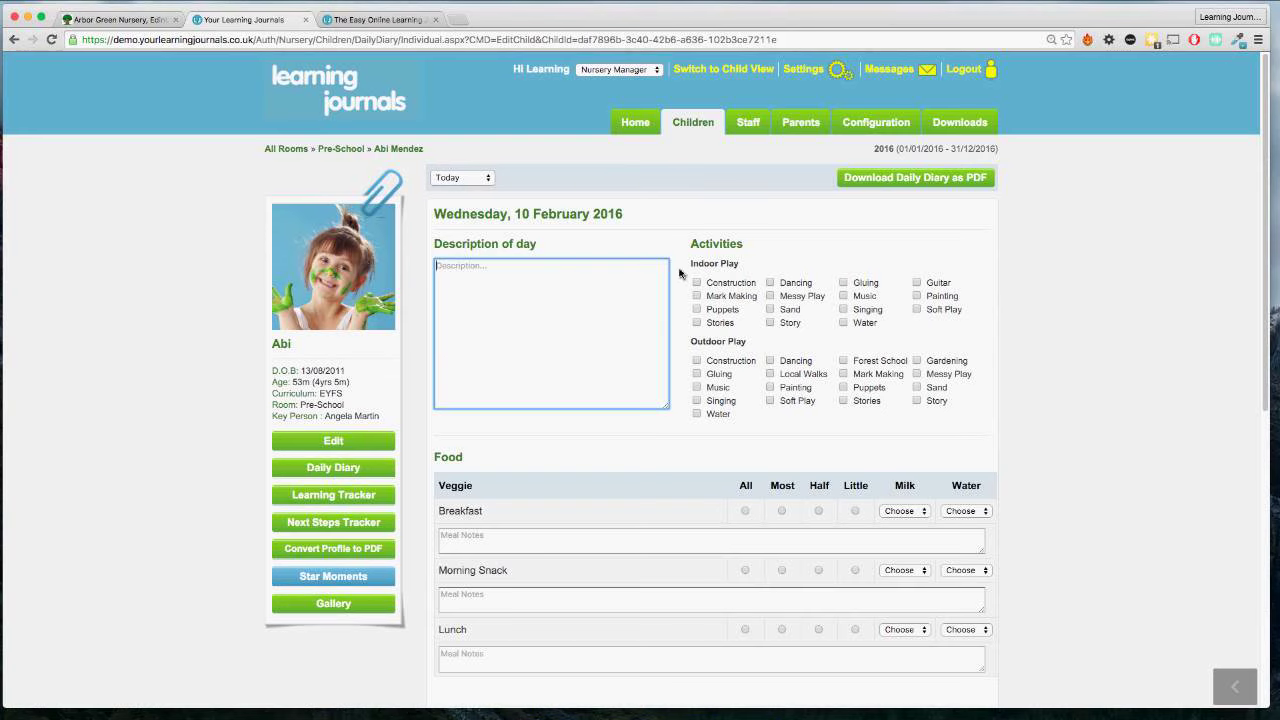
left_click(770, 296)
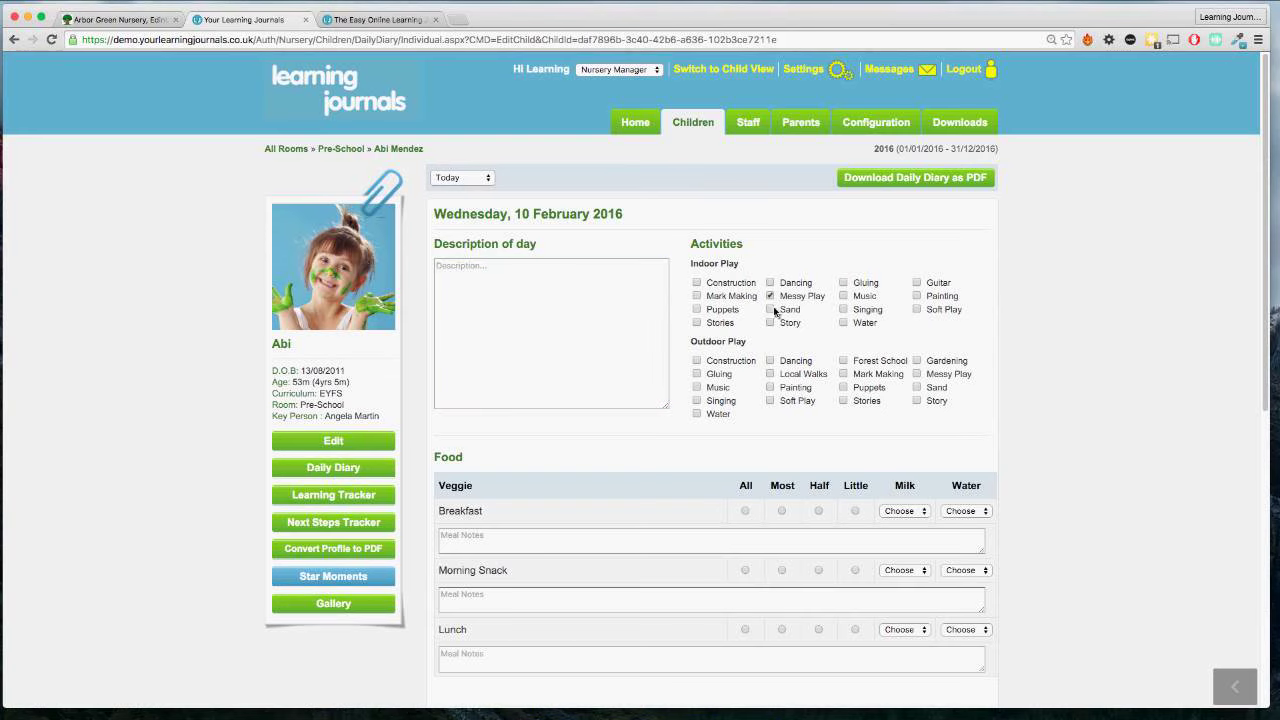
left_click(843, 296)
left_click(917, 296)
Record that all of breakfast was eaten, and look through the diary's toileting, sleeps, medication and communication sections.
scroll(673, 432, "down", 1)
scroll(673, 425, "down", 2)
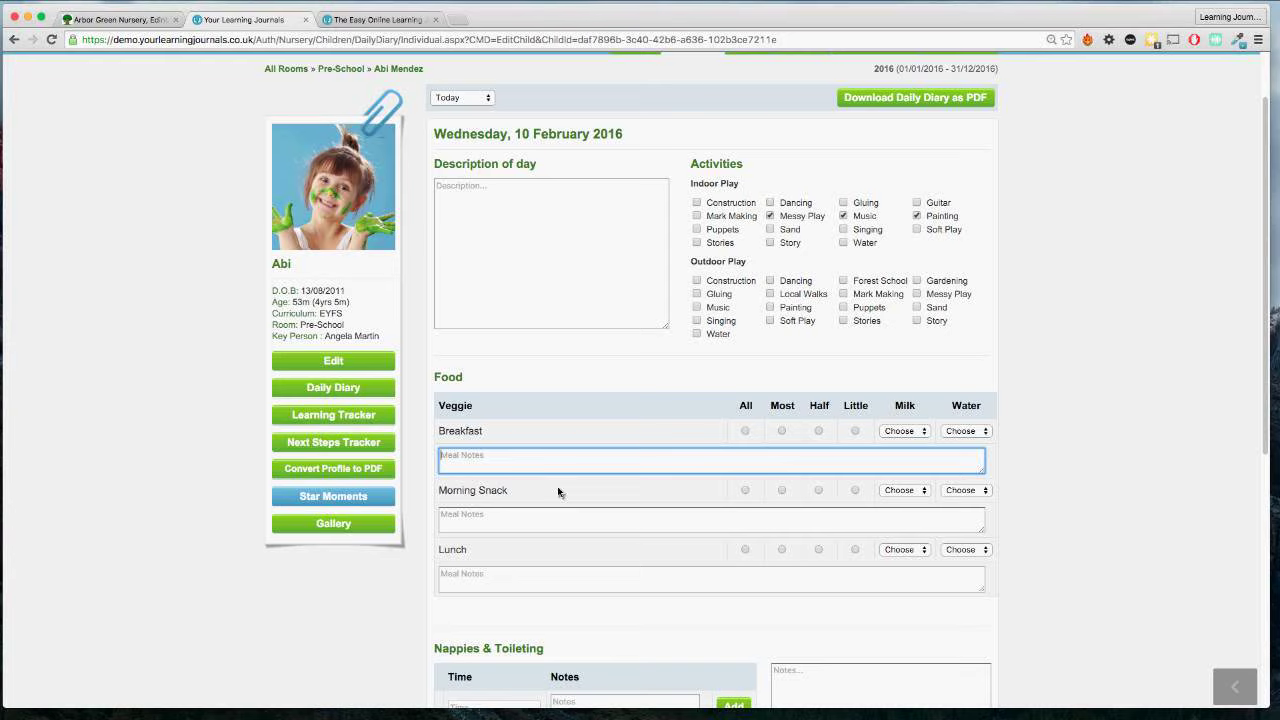
left_click(744, 431)
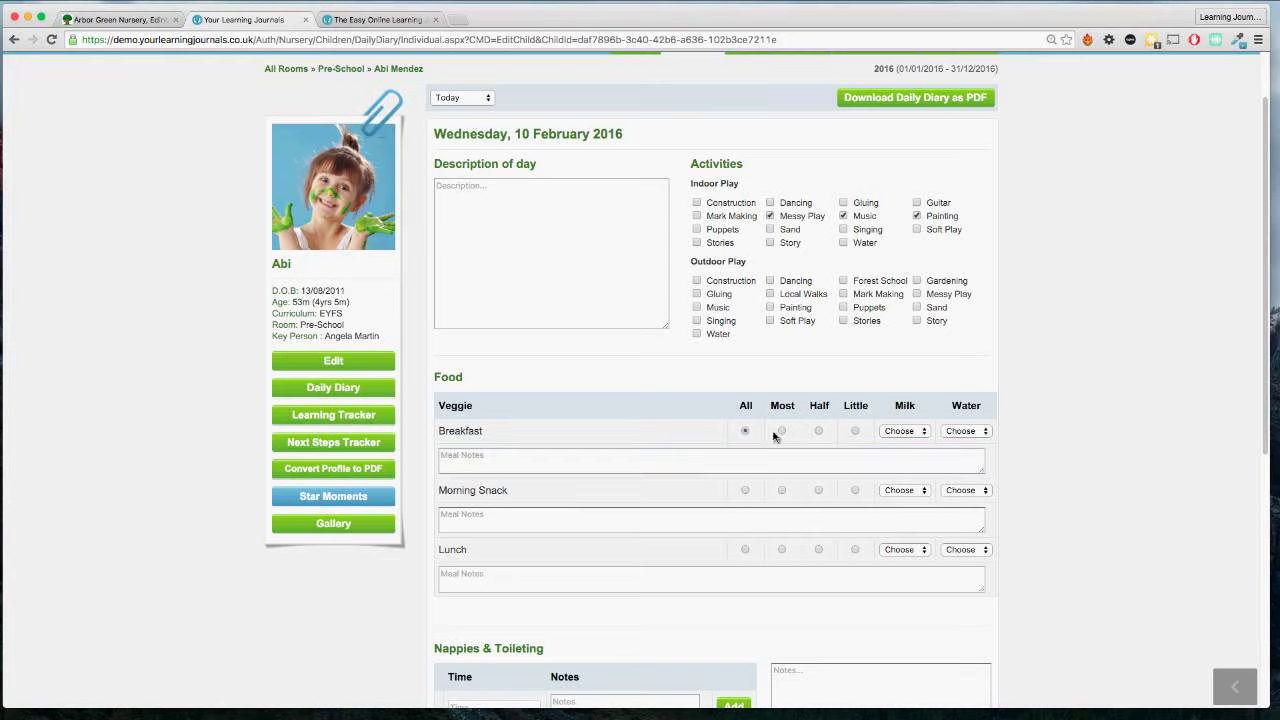
scroll(780, 438, "down", 3)
left_click(654, 557)
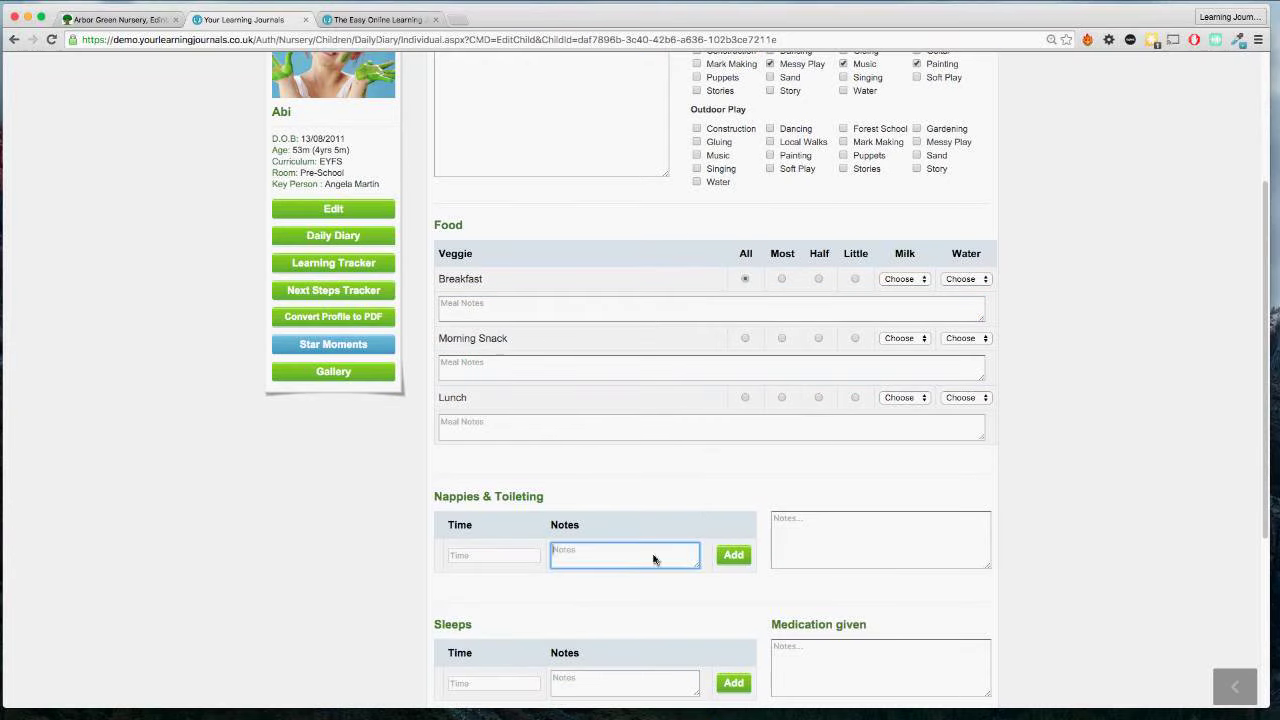
scroll(674, 554, "down", 3)
left_click(697, 542)
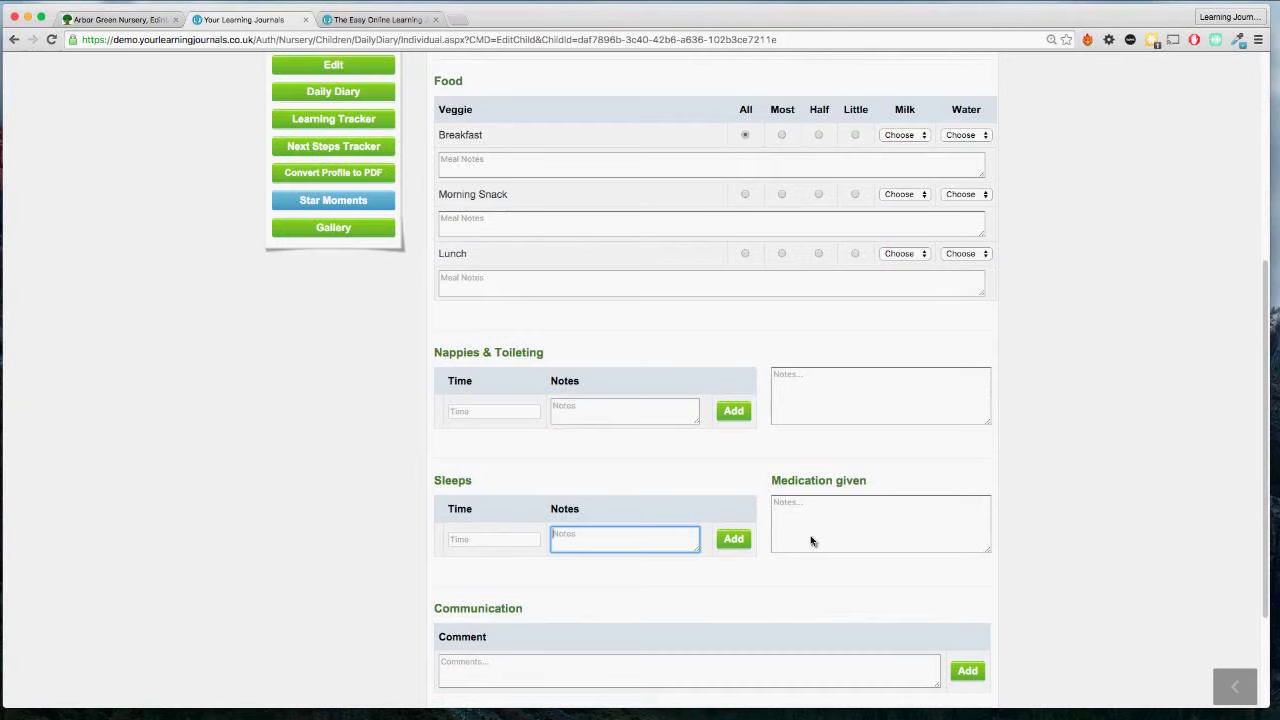
scroll(790, 590, "down", 1)
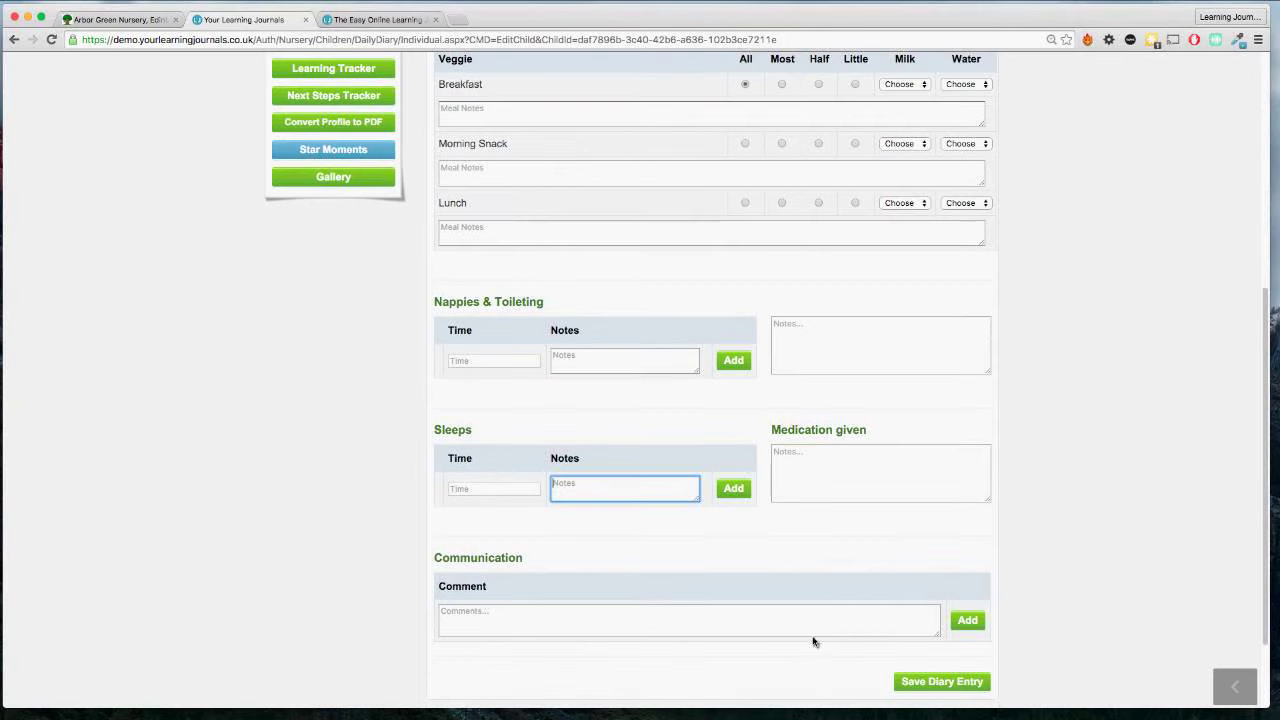
scroll(806, 522, "up", 1)
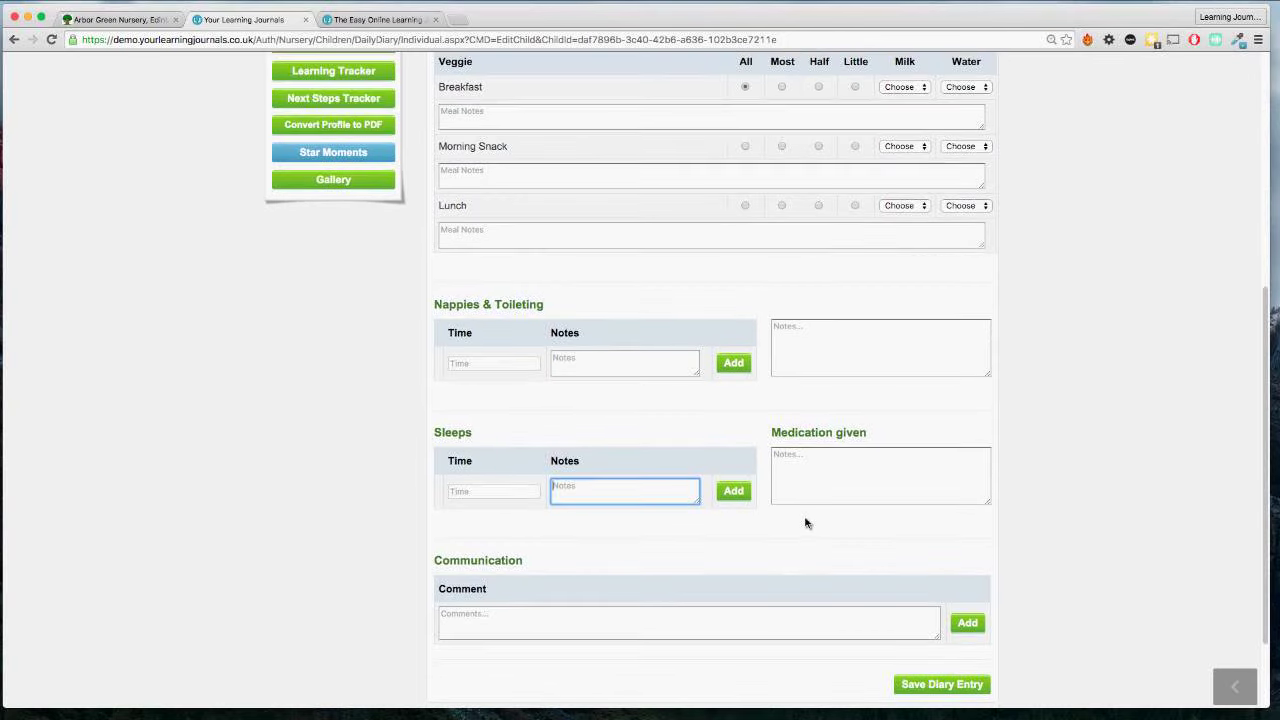
scroll(806, 522, "up", 5)
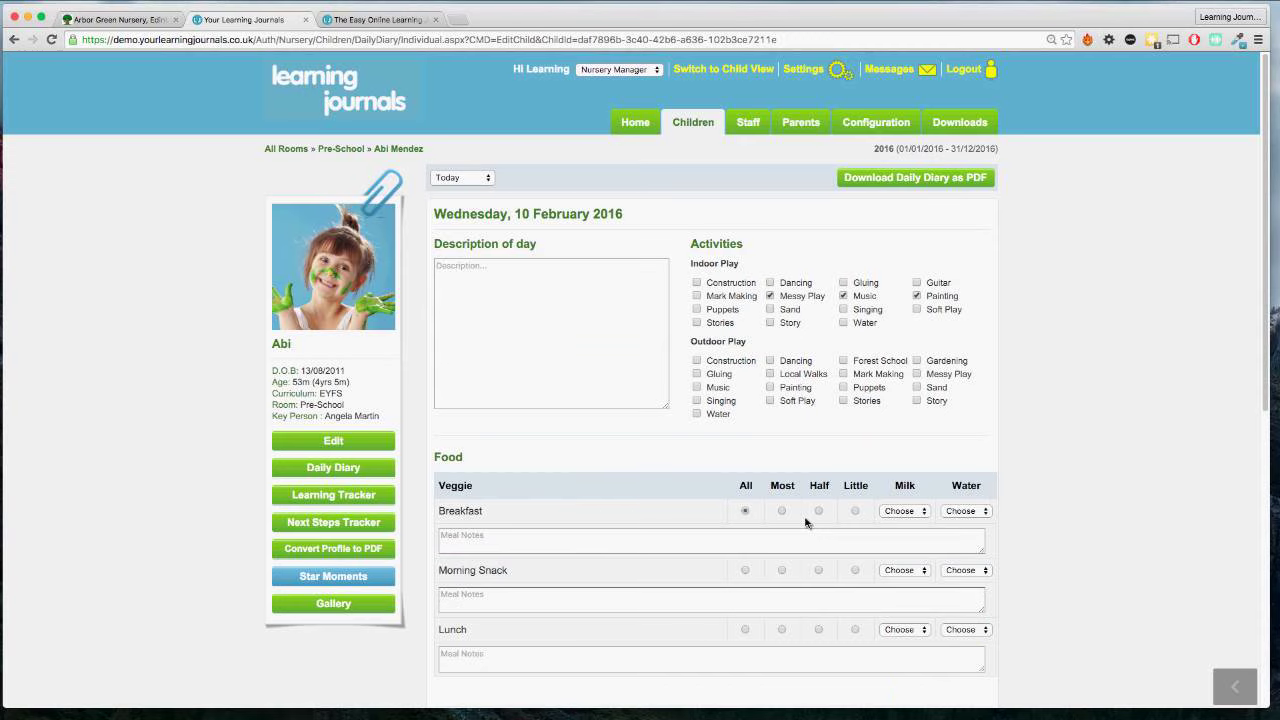
Open the child's Learning Tracker and examine the EYFS summary charts for the overall and individual learning outcome areas.
left_click(339, 496)
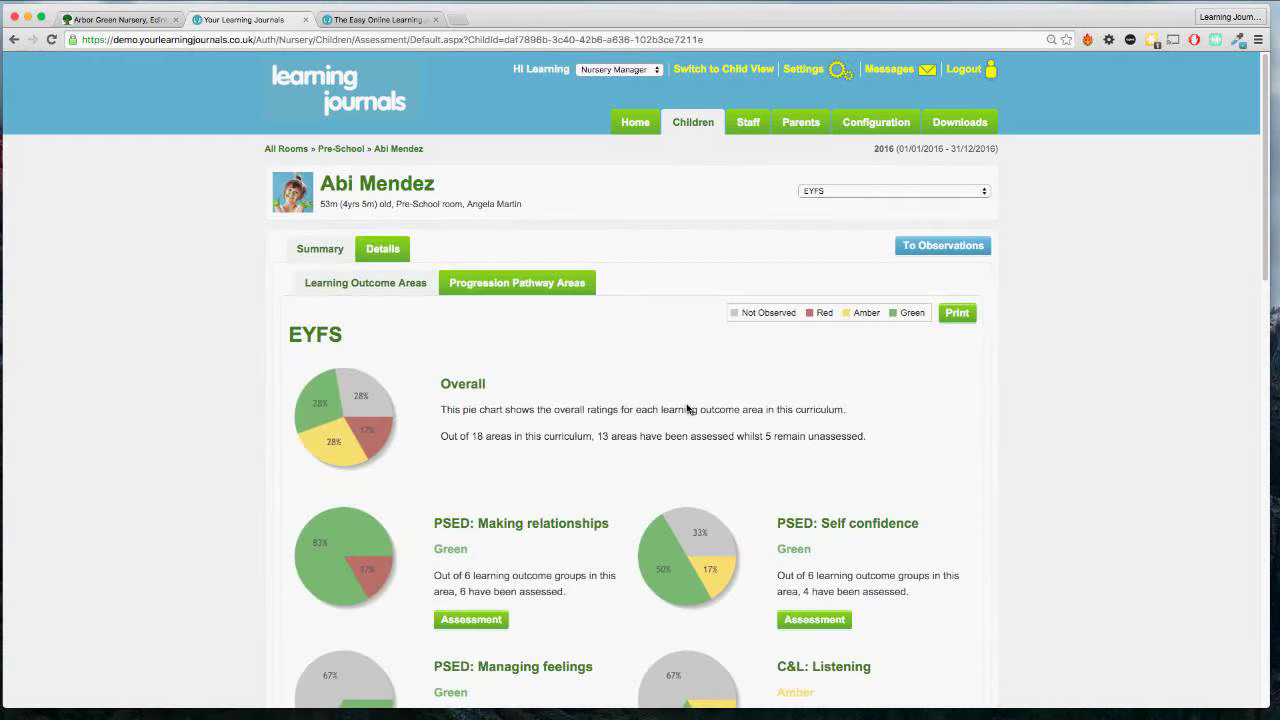
scroll(687, 408, "down", 1)
scroll(687, 408, "down", 2)
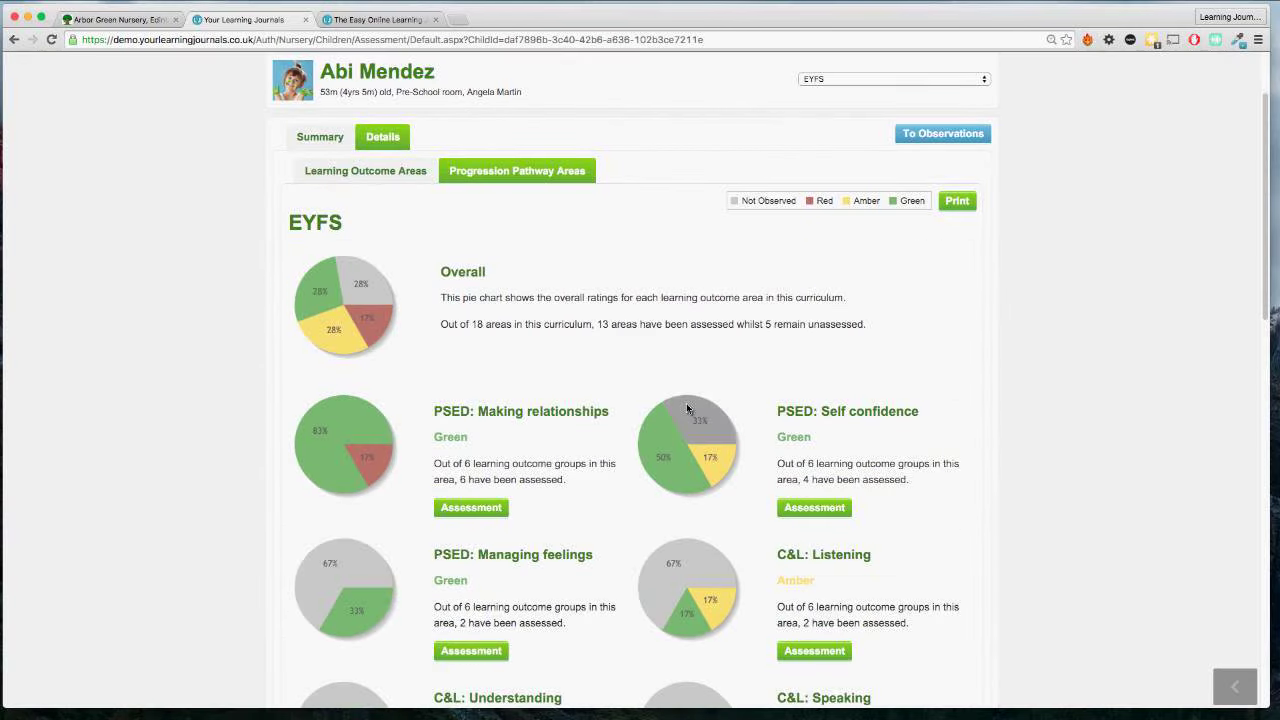
scroll(648, 469, "down", 3)
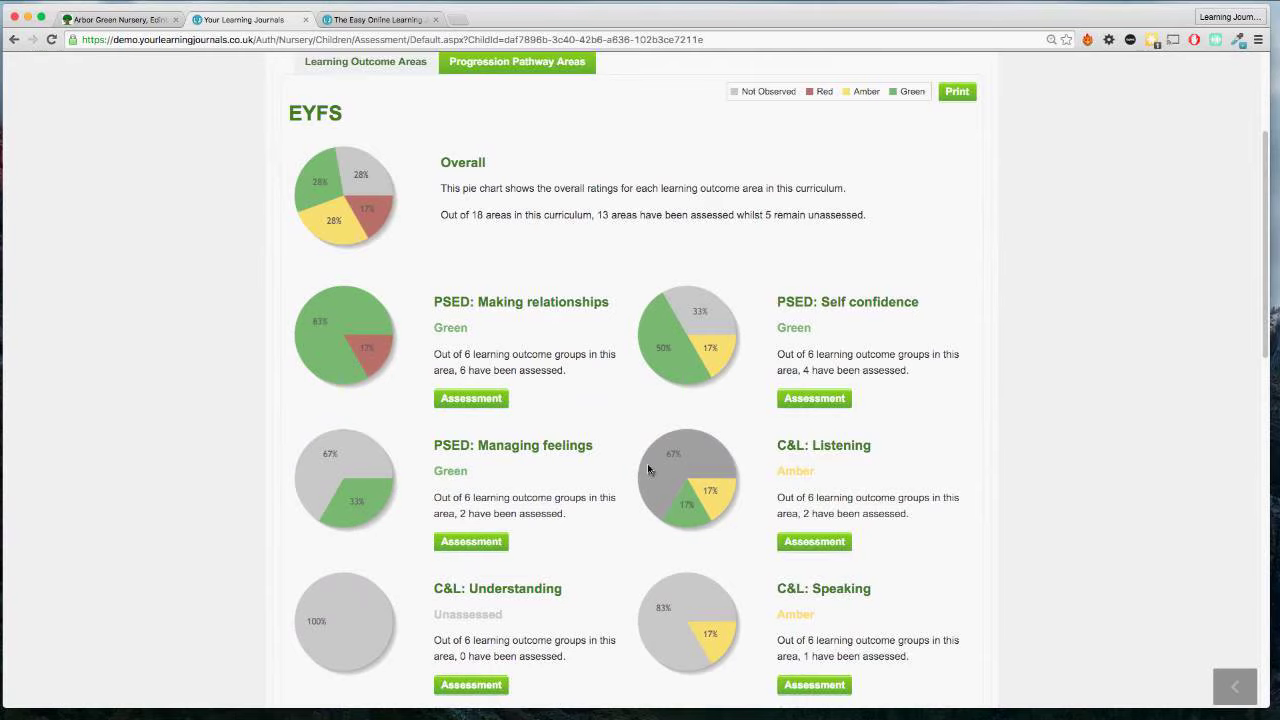
scroll(648, 469, "down", 1)
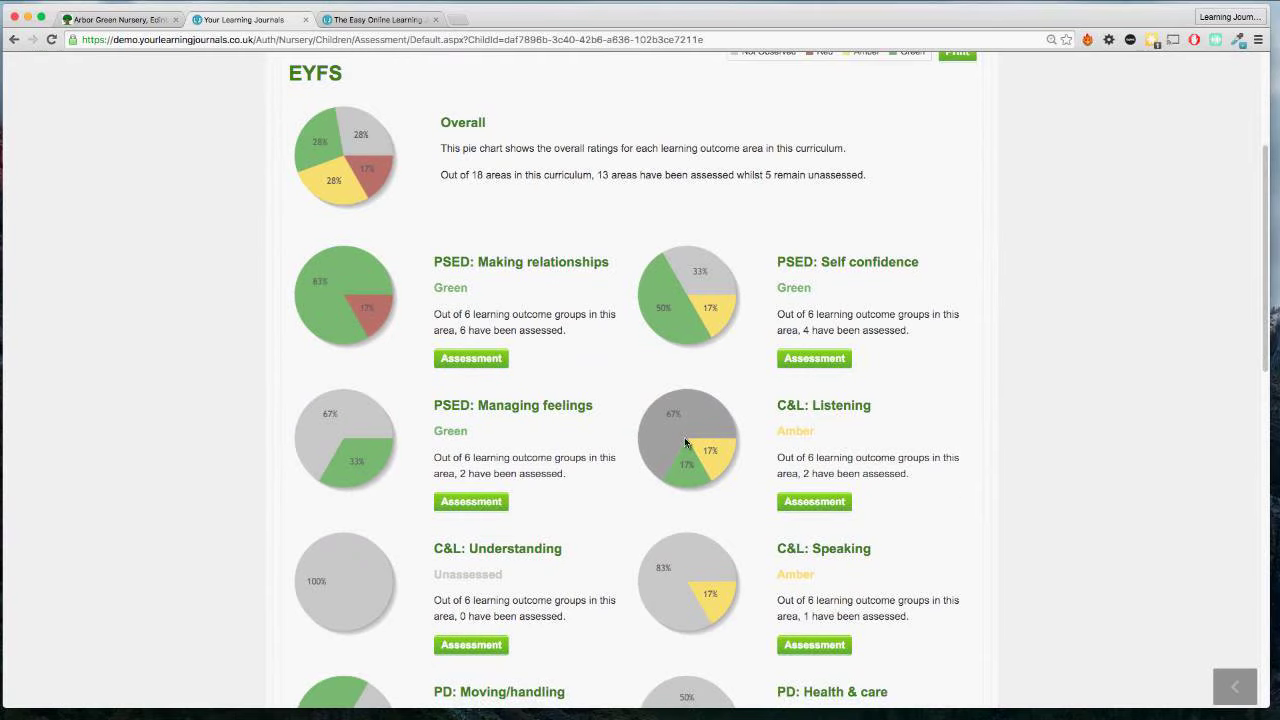
scroll(685, 442, "down", 3)
scroll(503, 305, "up", 3)
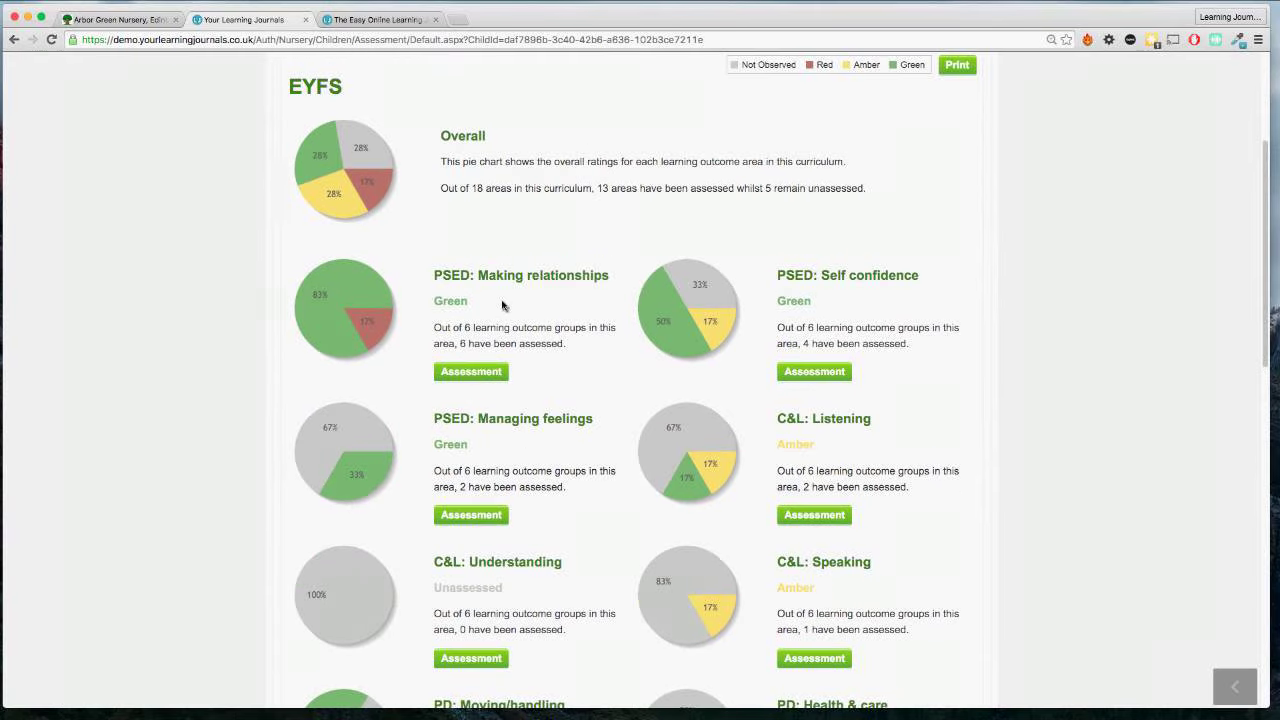
left_click_drag(289, 88, 303, 88)
scroll(618, 421, "down", 3)
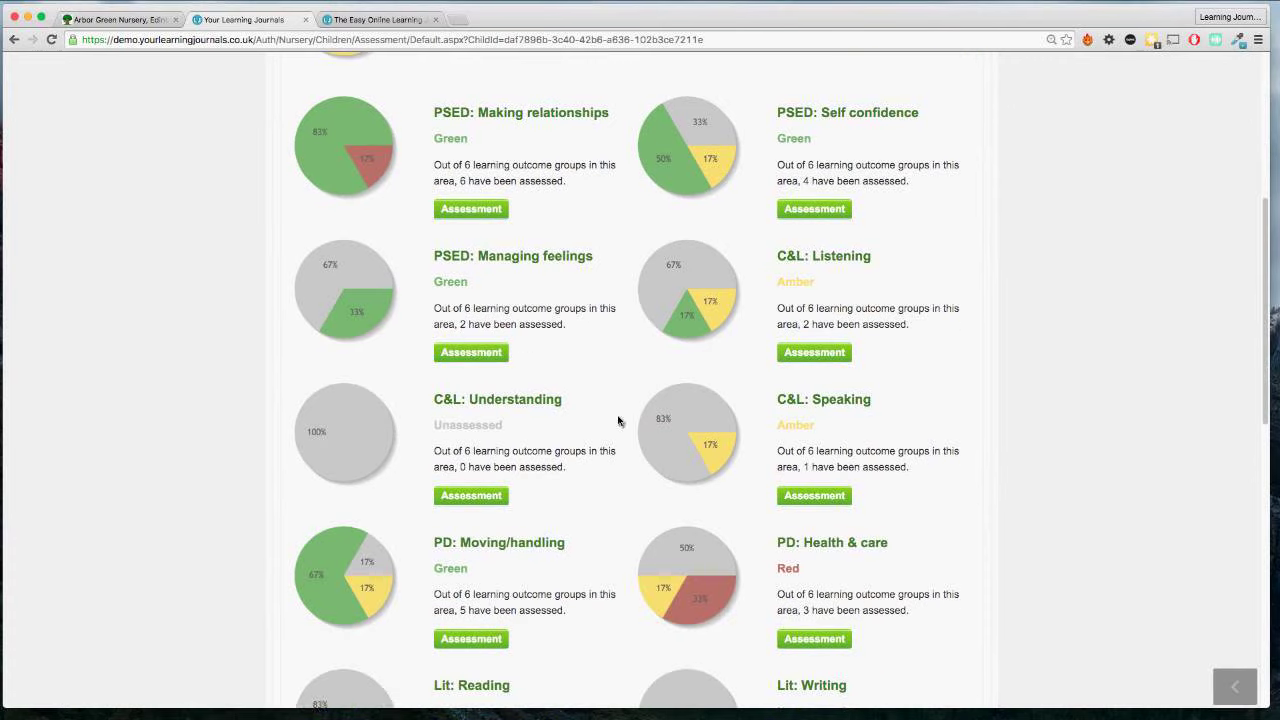
Open the PSED: Managing feelings assessment and rate the first two 0-11 Months statements as Amber.
left_click(490, 355)
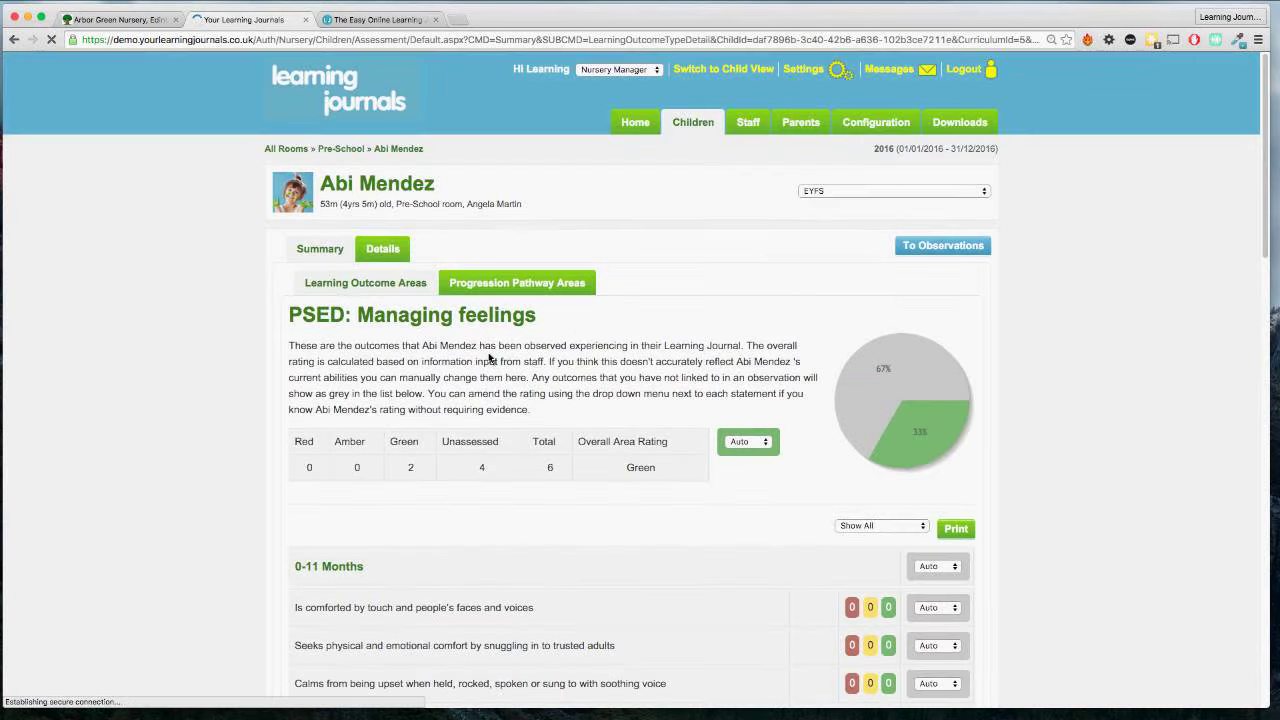
scroll(716, 366, "down", 3)
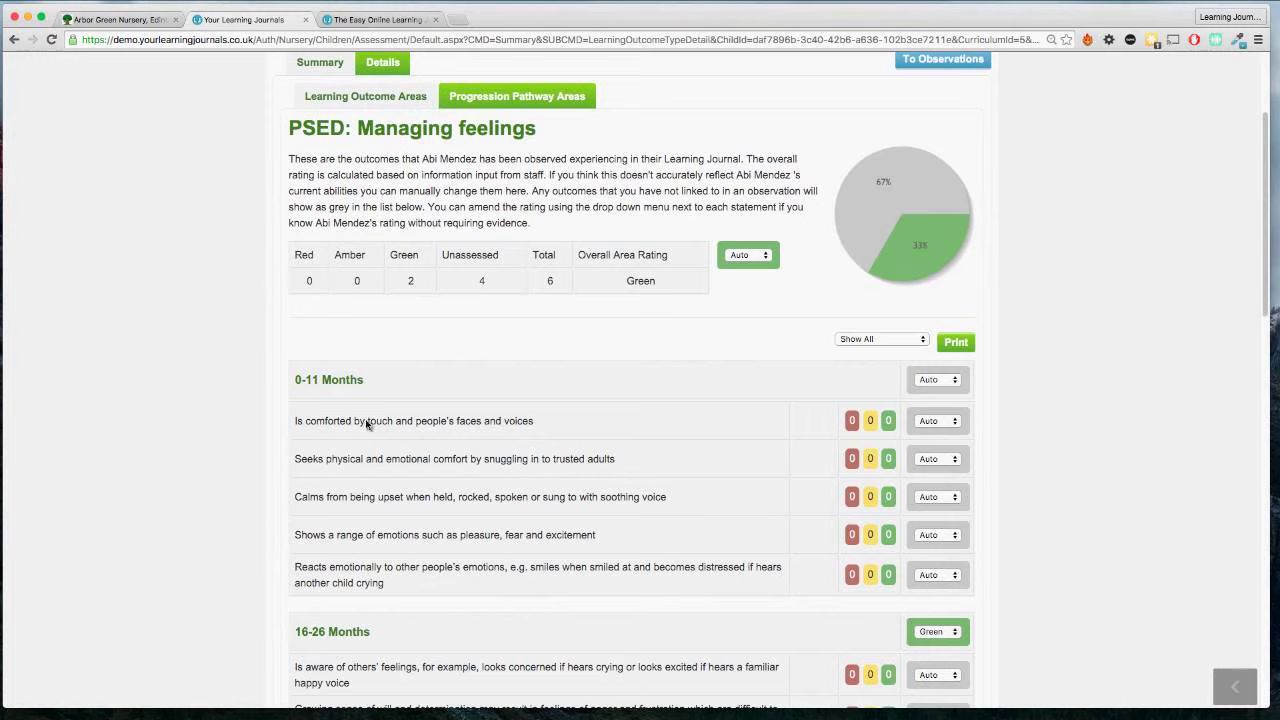
left_click(926, 424)
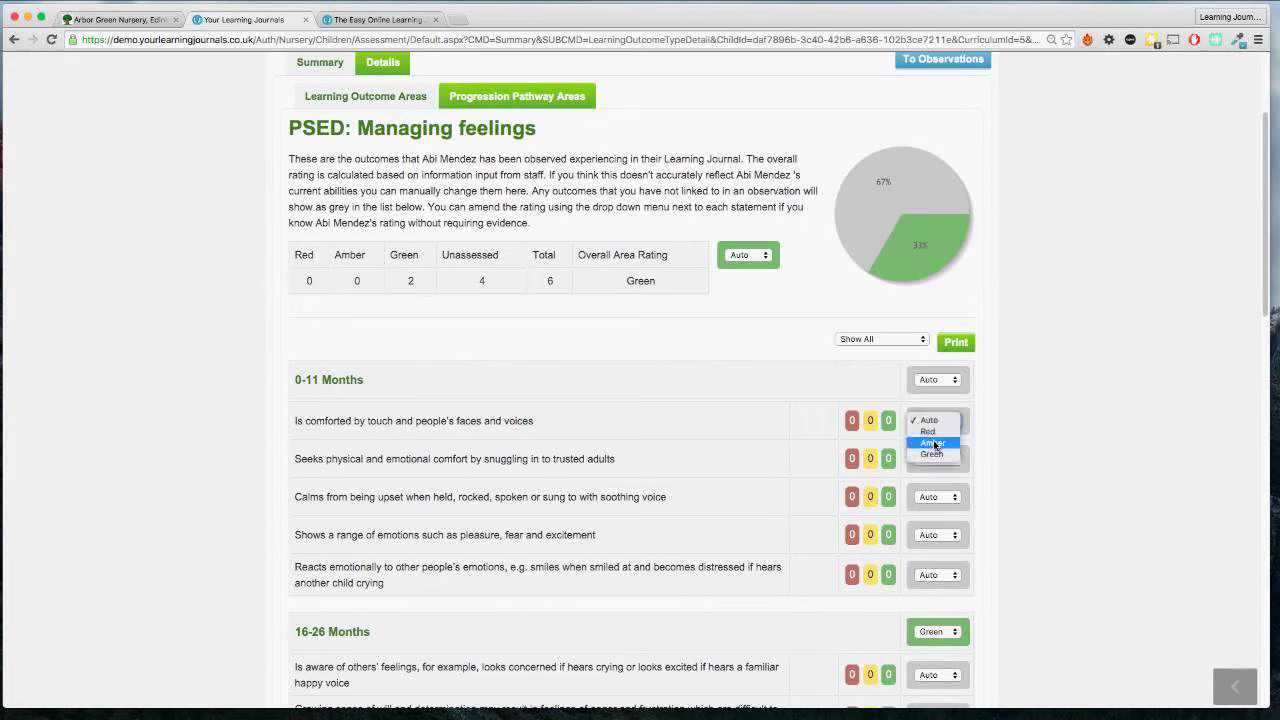
left_click(932, 444)
left_click(936, 461)
left_click(932, 481)
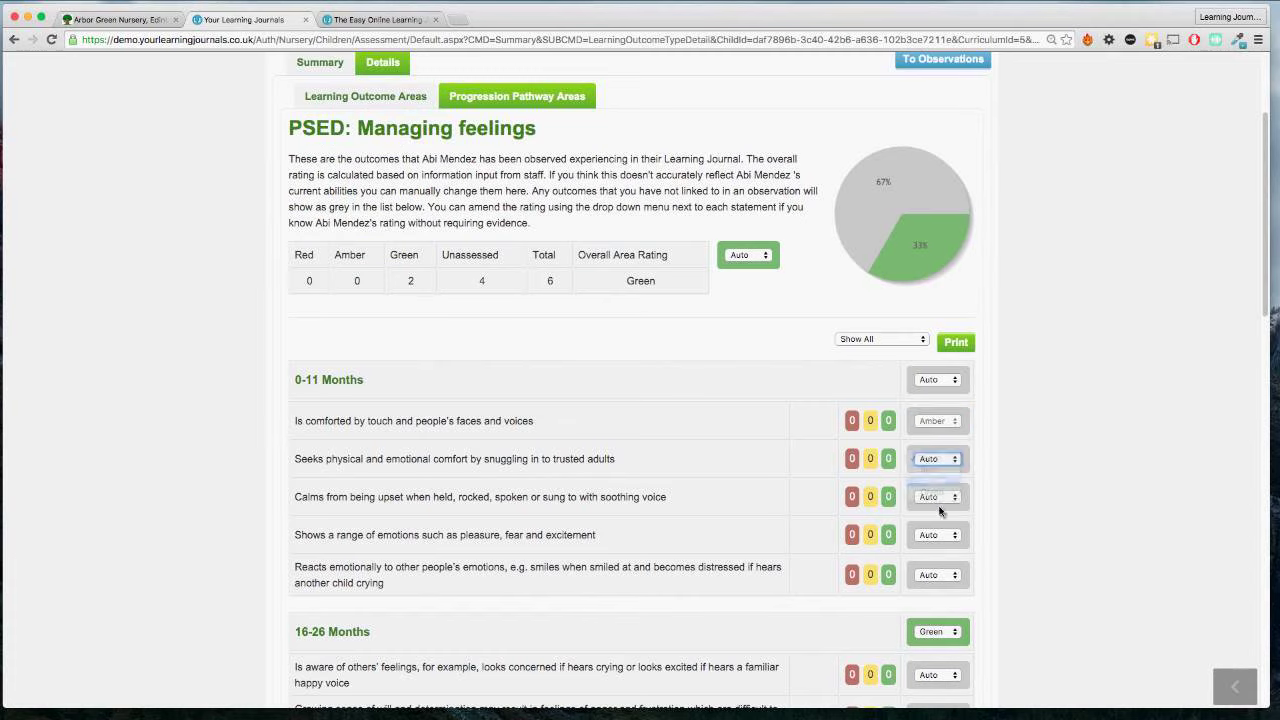
Rate the third, fourth and fifth 0-11 Months statements of PSED: Managing feelings as Red, Green and Red.
left_click(936, 497)
left_click(940, 510)
left_click(936, 535)
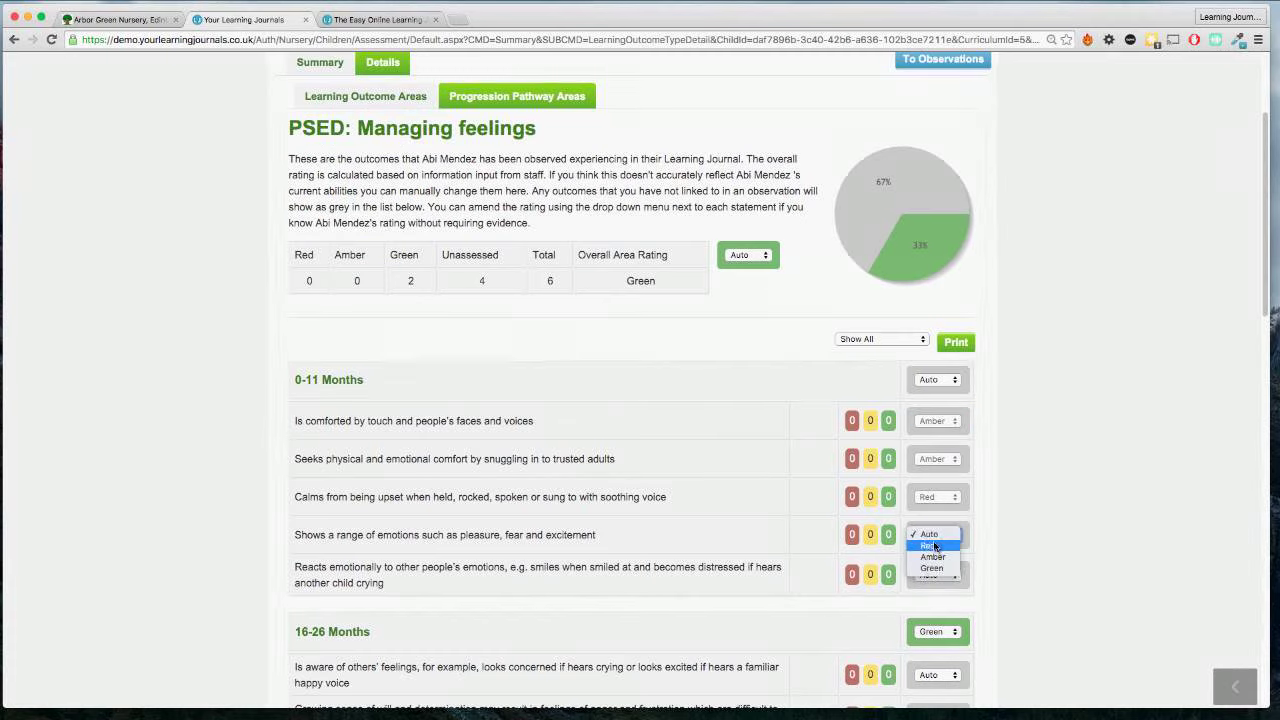
left_click(930, 586)
left_click(930, 582)
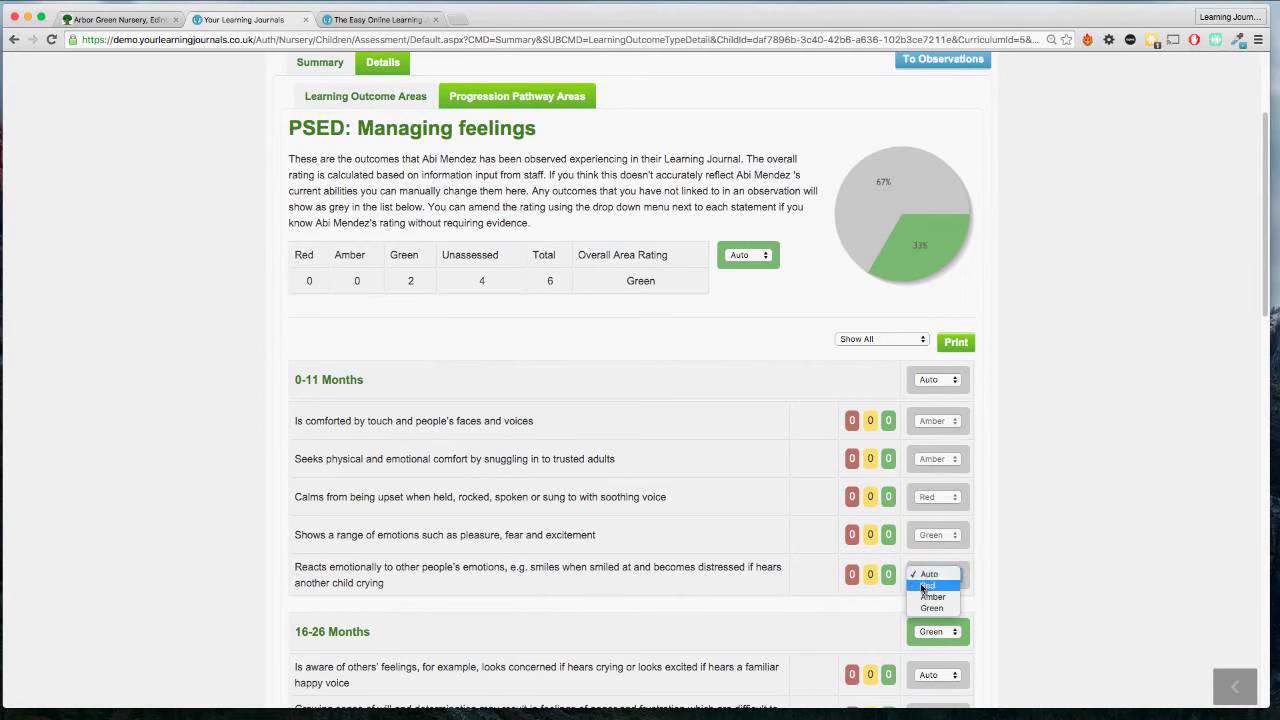
left_click(926, 590)
Set the overall rating of the 0-11 Months group to Green.
left_click_drag(366, 386, 297, 380)
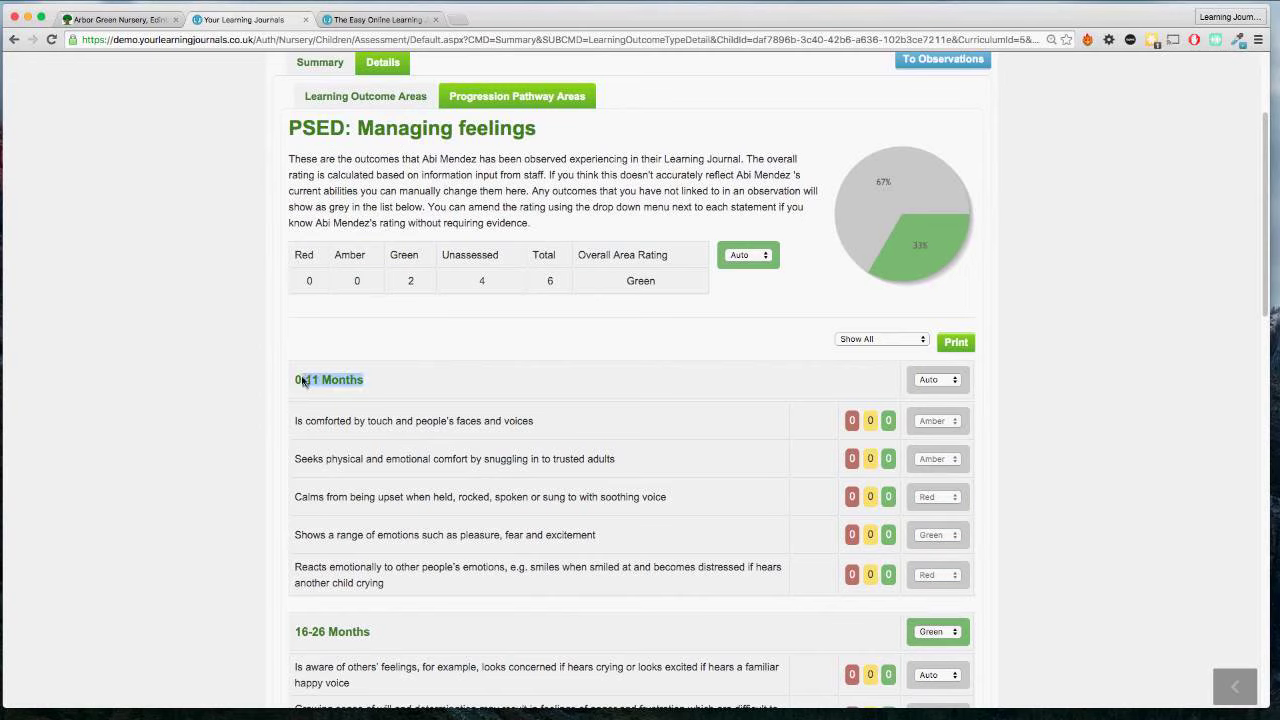
left_click(949, 383)
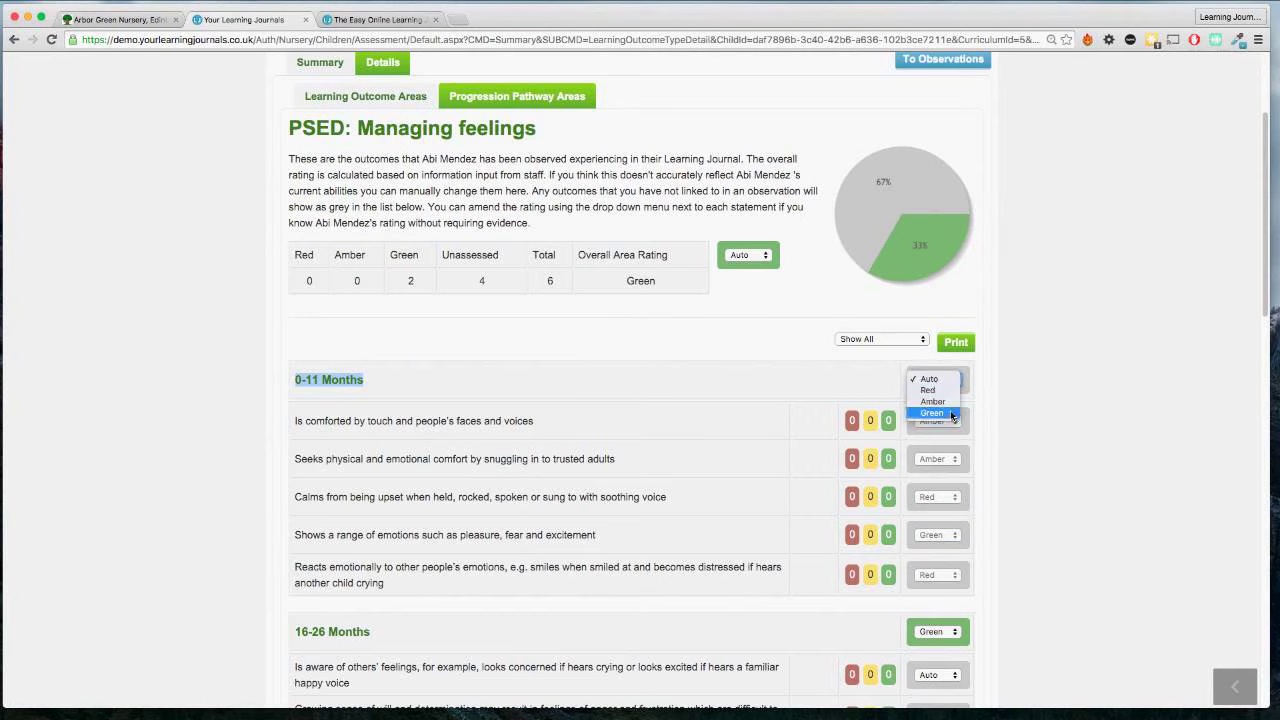
left_click(950, 413)
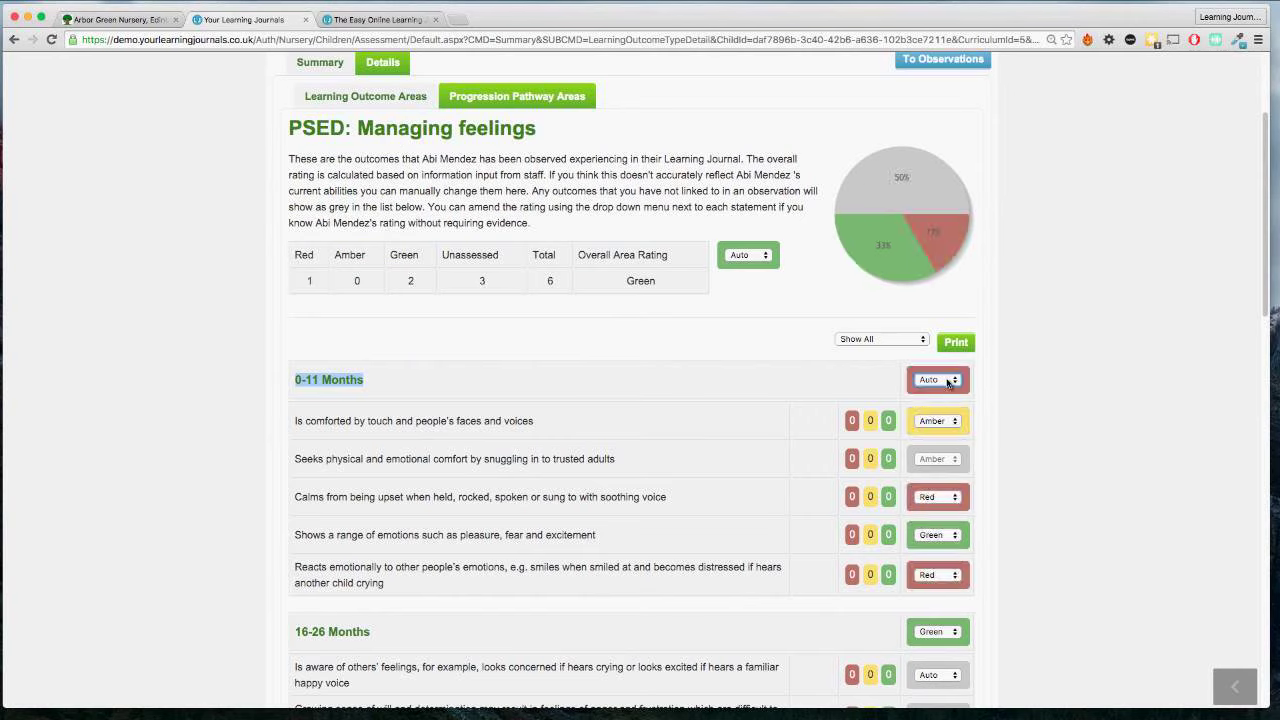
left_click(947, 383)
left_click(956, 414)
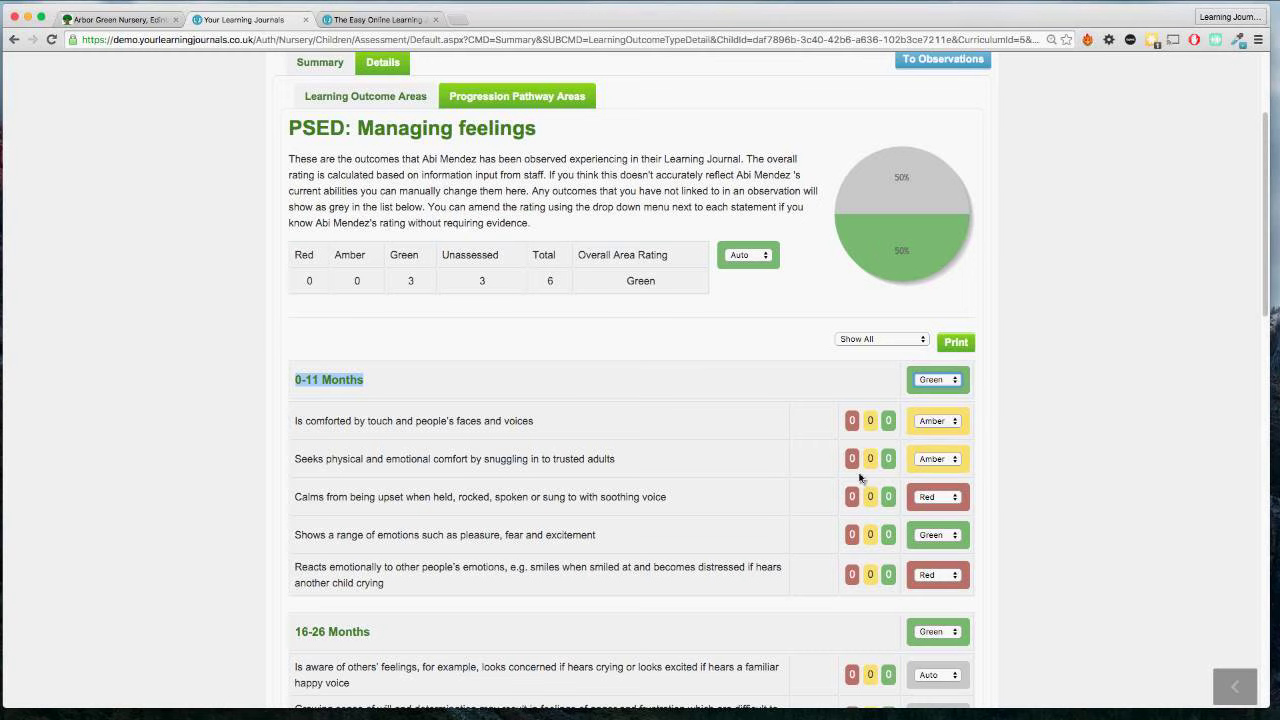
Look at the rating options and observation counts for the statement "Is comforted by touch and people's faces and voices".
left_click(937, 424)
left_click(937, 428)
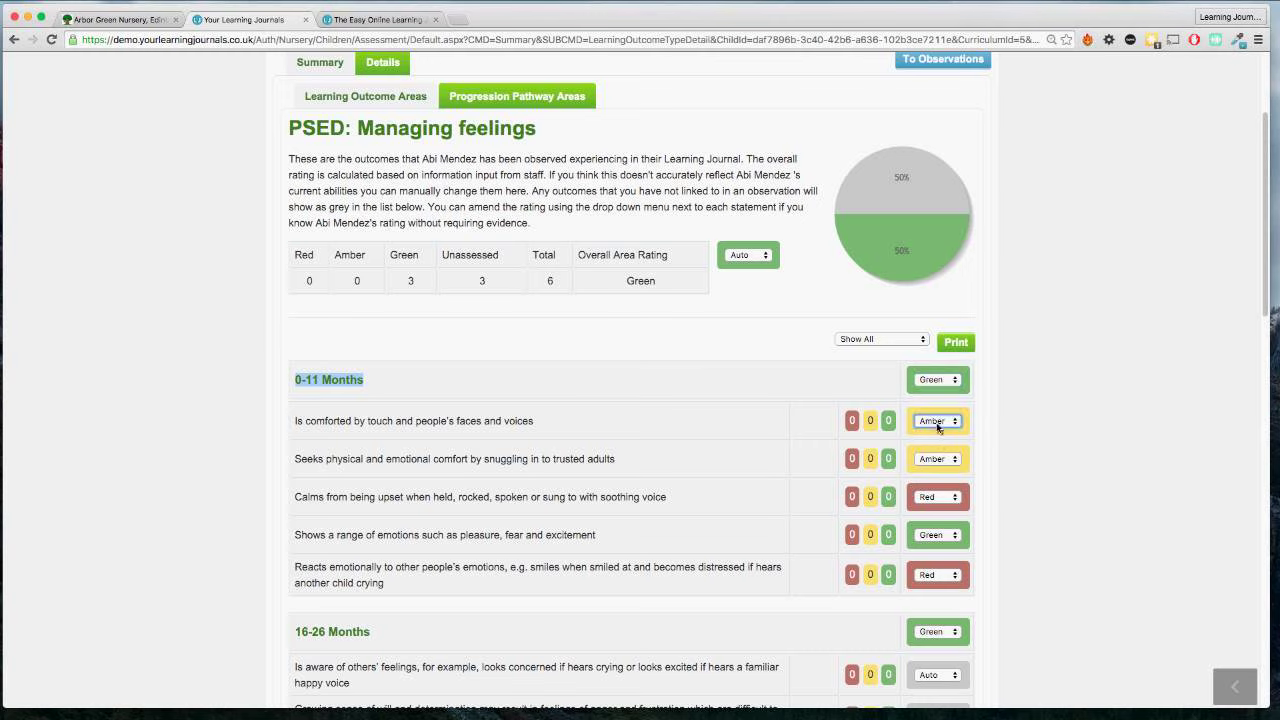
left_click(937, 428)
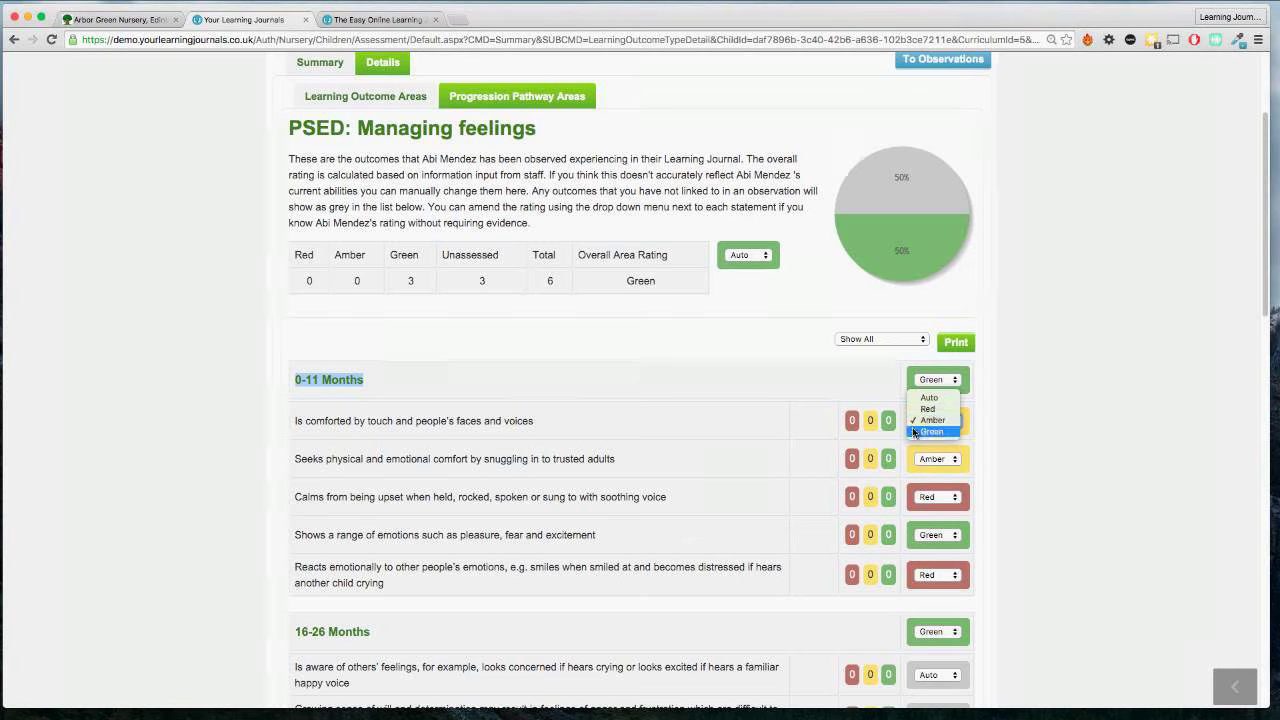
left_click(852, 422)
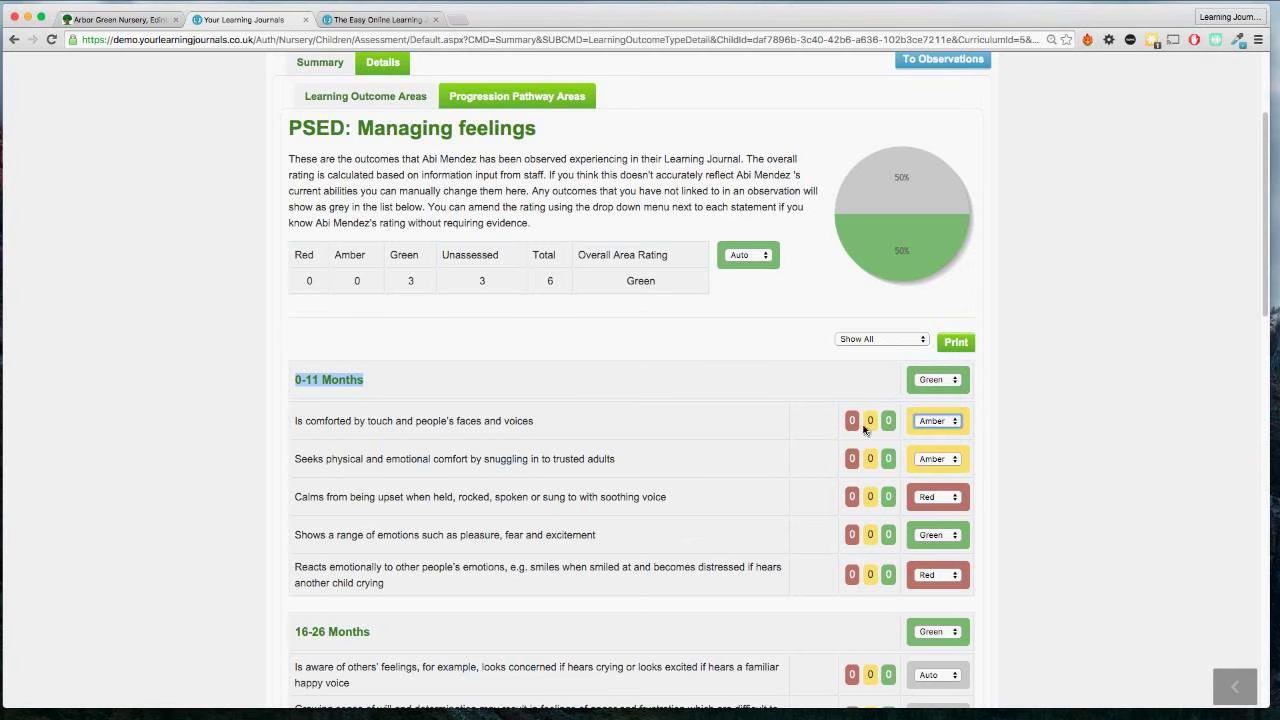
left_click(852, 424)
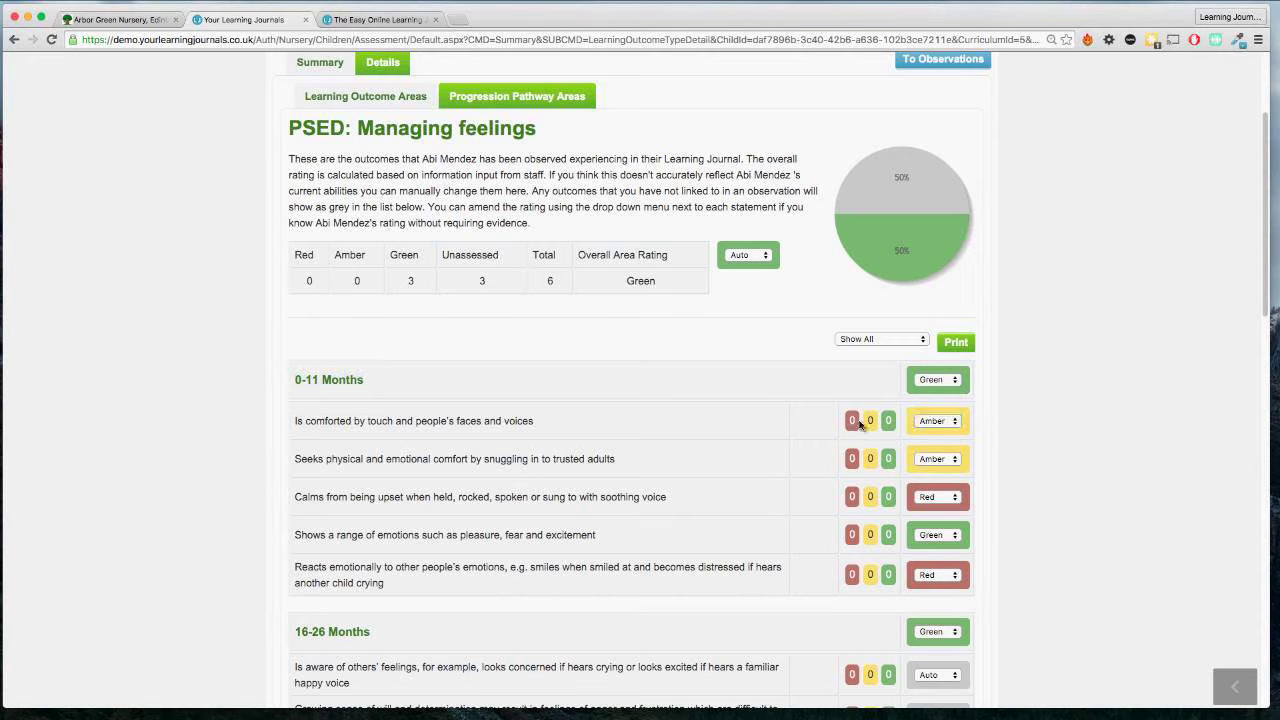
left_click(930, 421)
Return to the Pre-School room's children and open the second child's Learning Tracker.
scroll(709, 320, "up", 2)
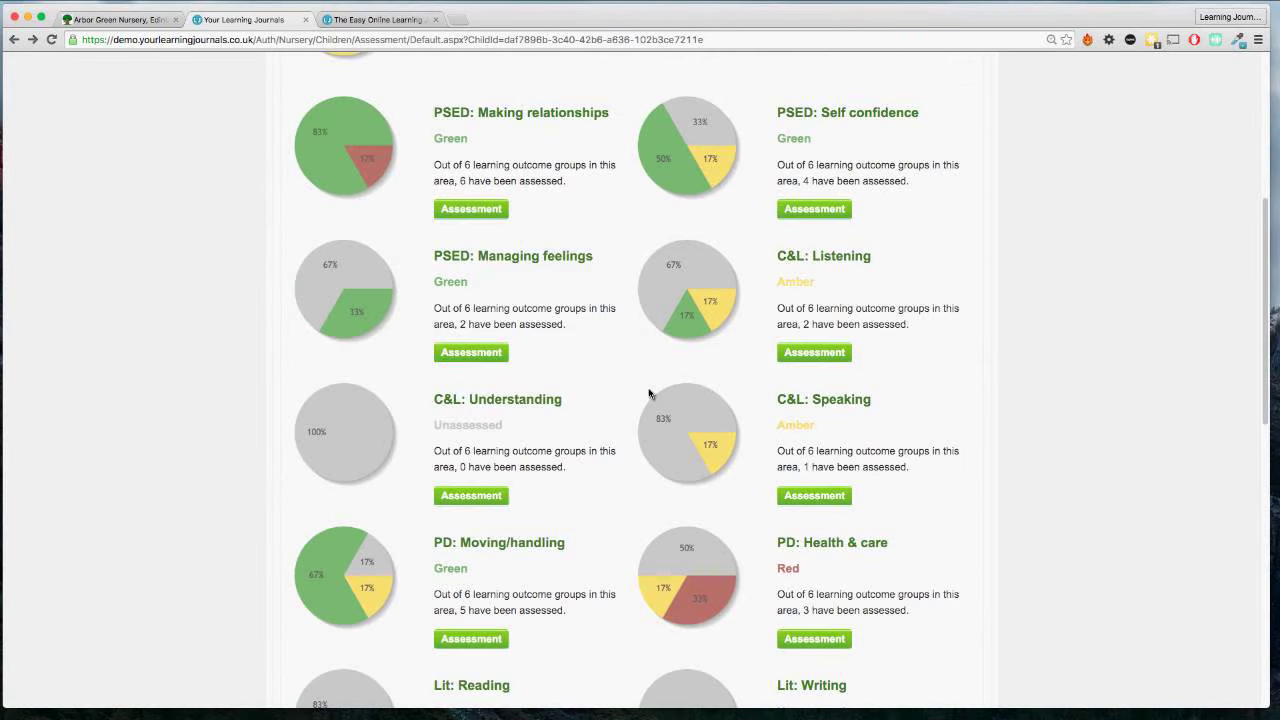
scroll(640, 350, "up", 1)
scroll(636, 315, "up", 5)
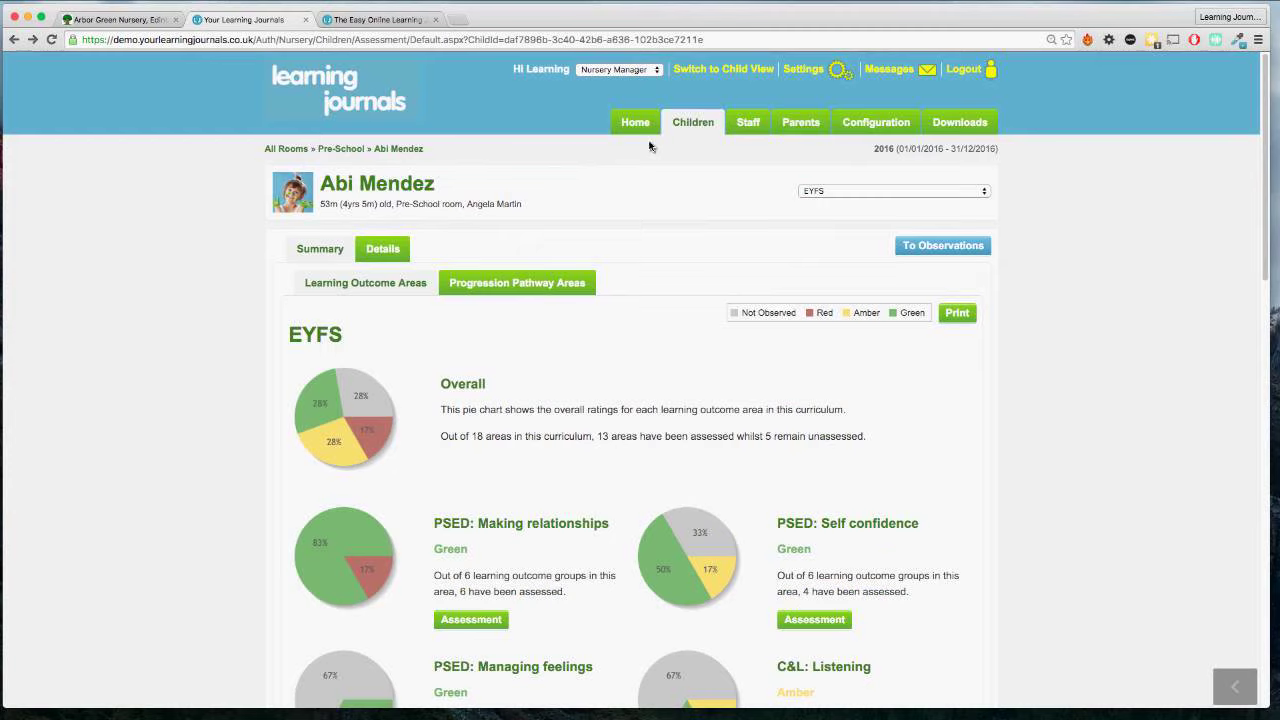
left_click(697, 122)
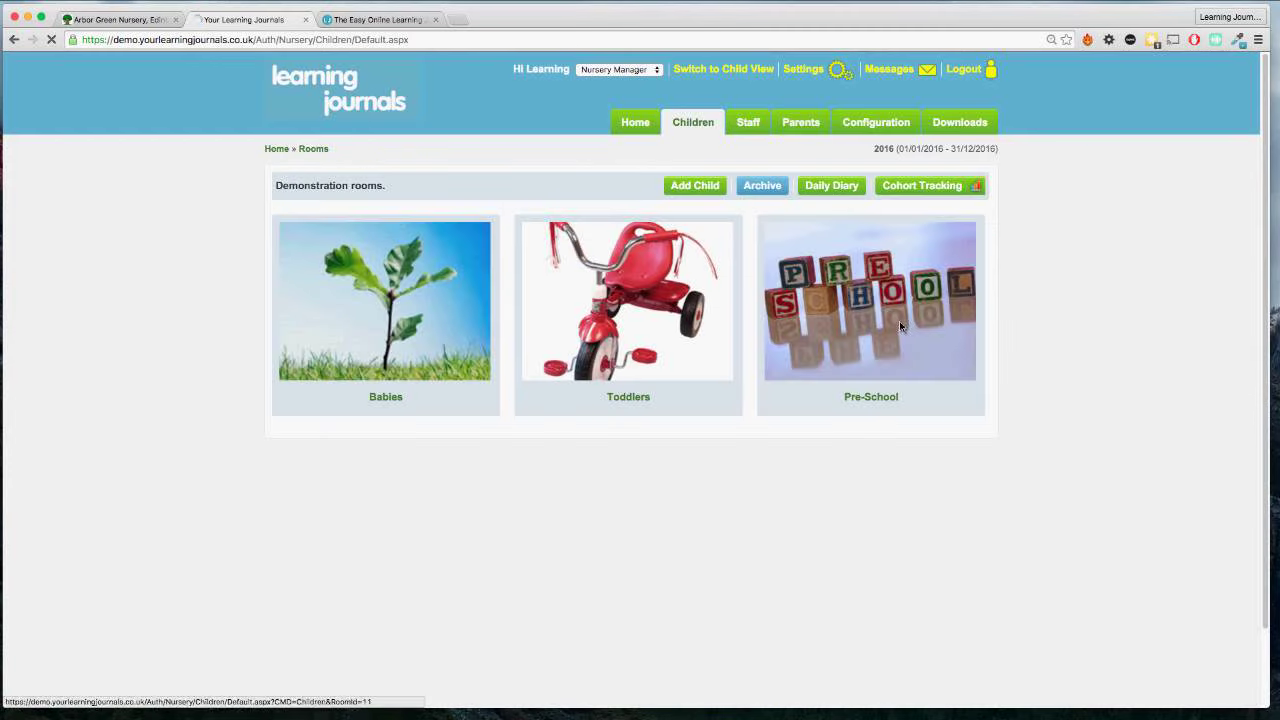
left_click(900, 326)
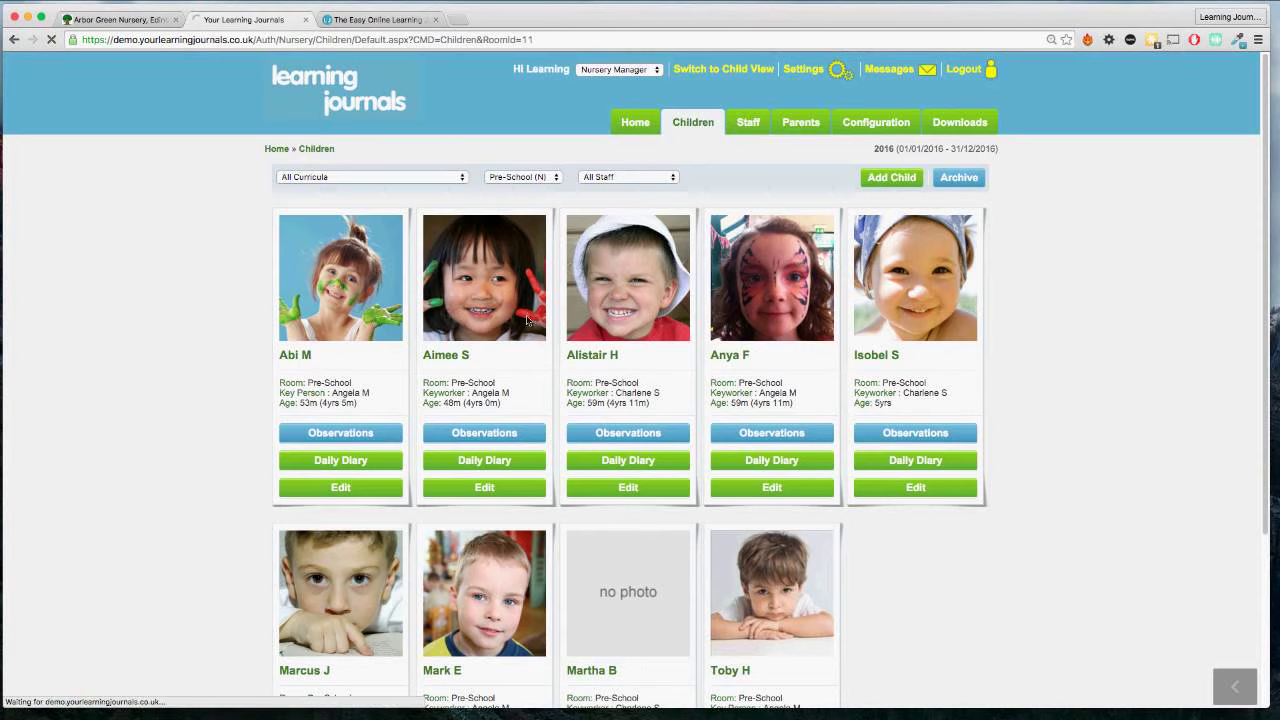
left_click(522, 318)
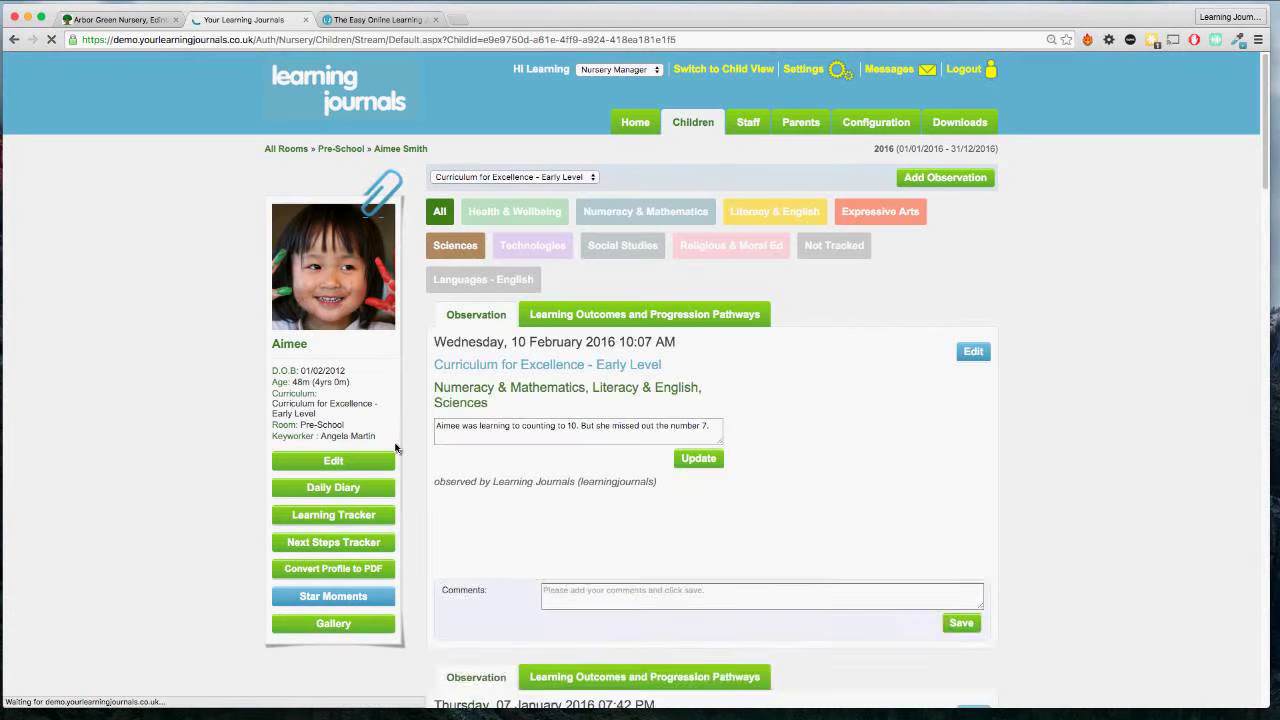
left_click(343, 515)
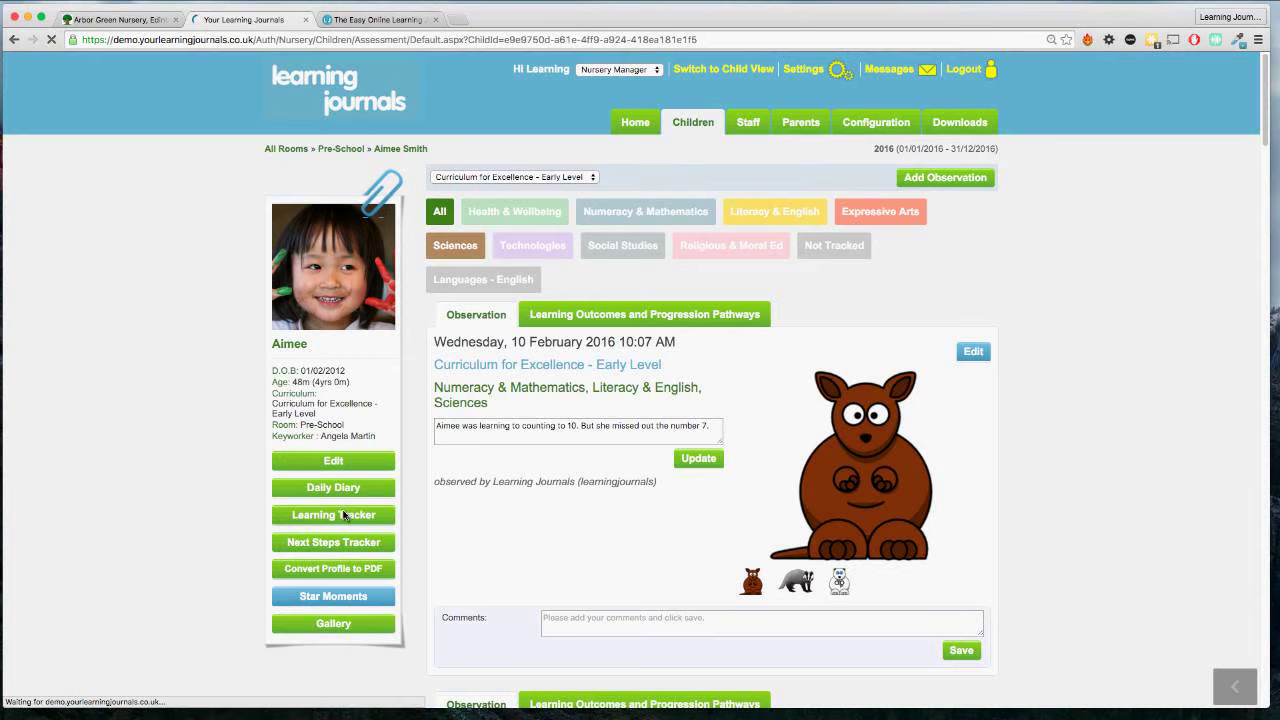
Examine the Curriculum for Excellence - Early Level charts for the overall rating and the individual learning outcome areas.
scroll(752, 395, "down", 1)
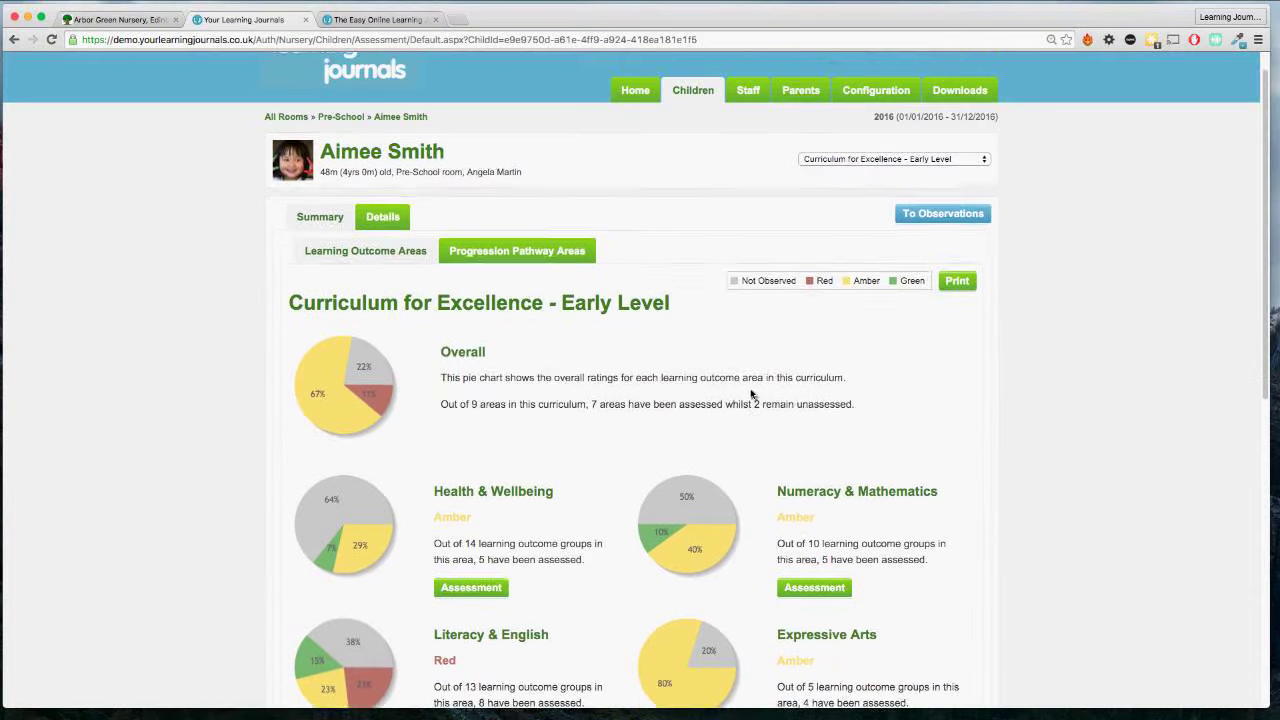
scroll(752, 395, "down", 1)
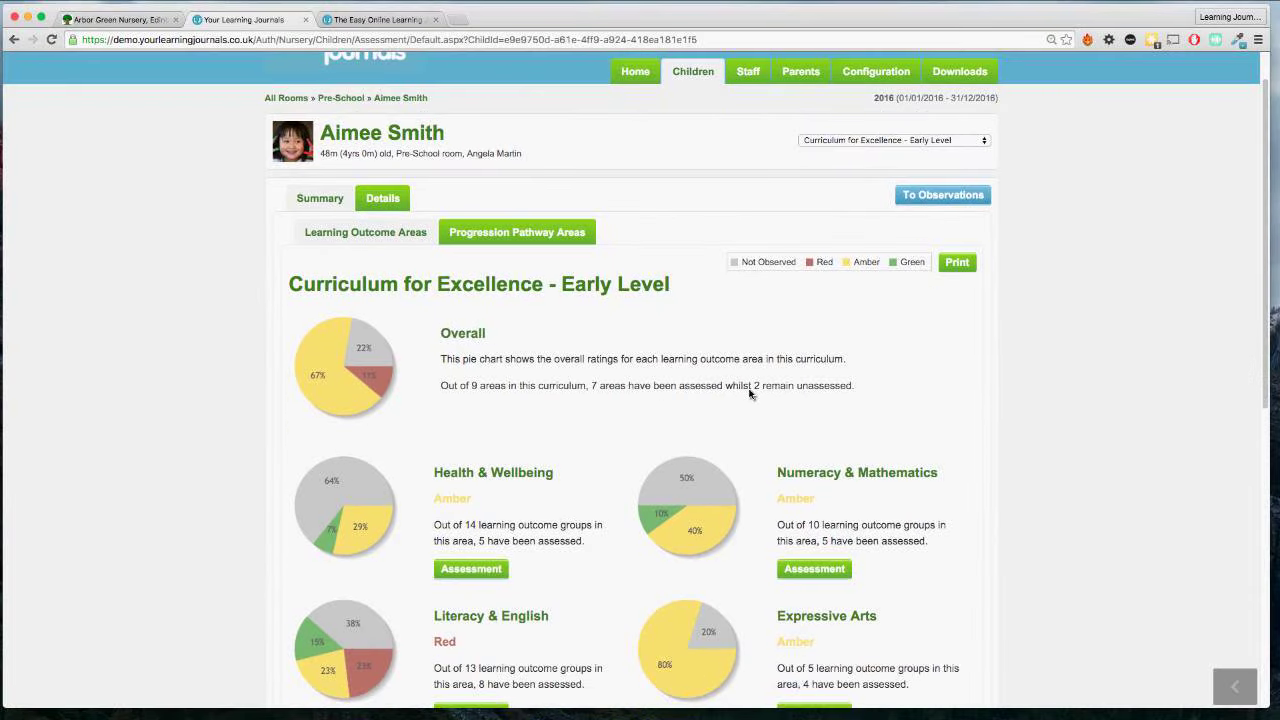
scroll(752, 395, "down", 1)
scroll(752, 395, "down", 2)
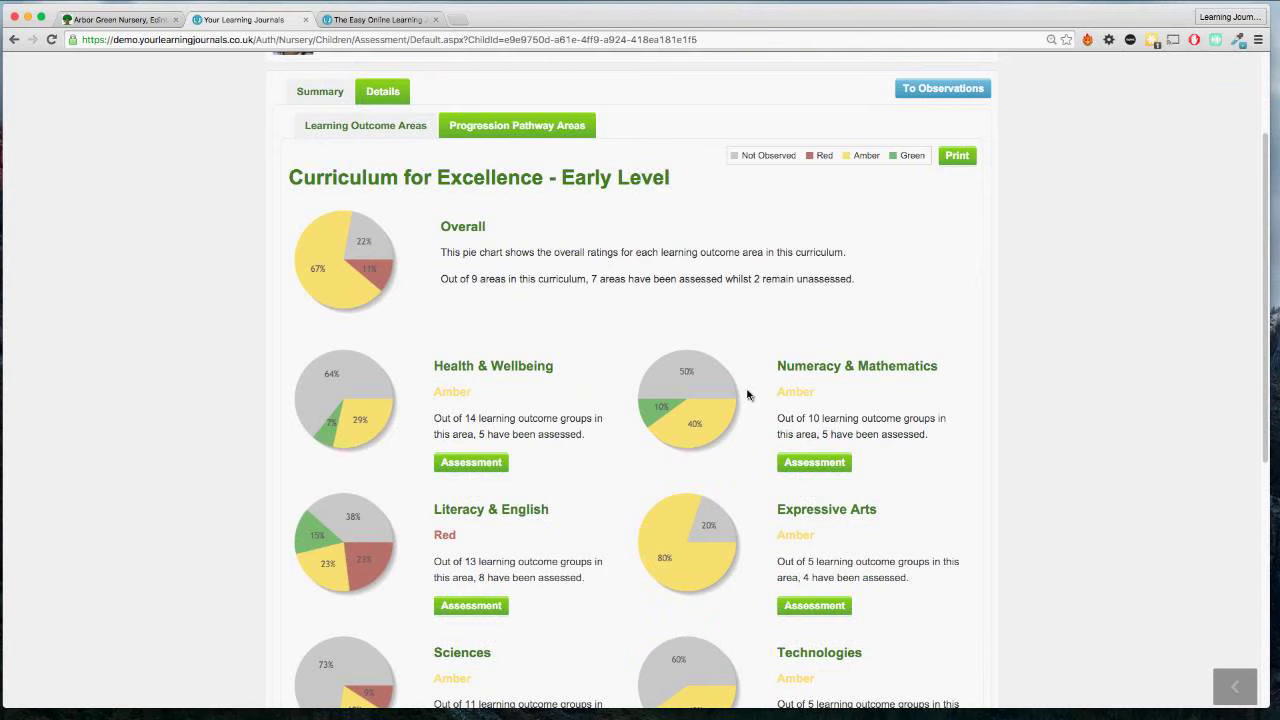
scroll(748, 395, "down", 1)
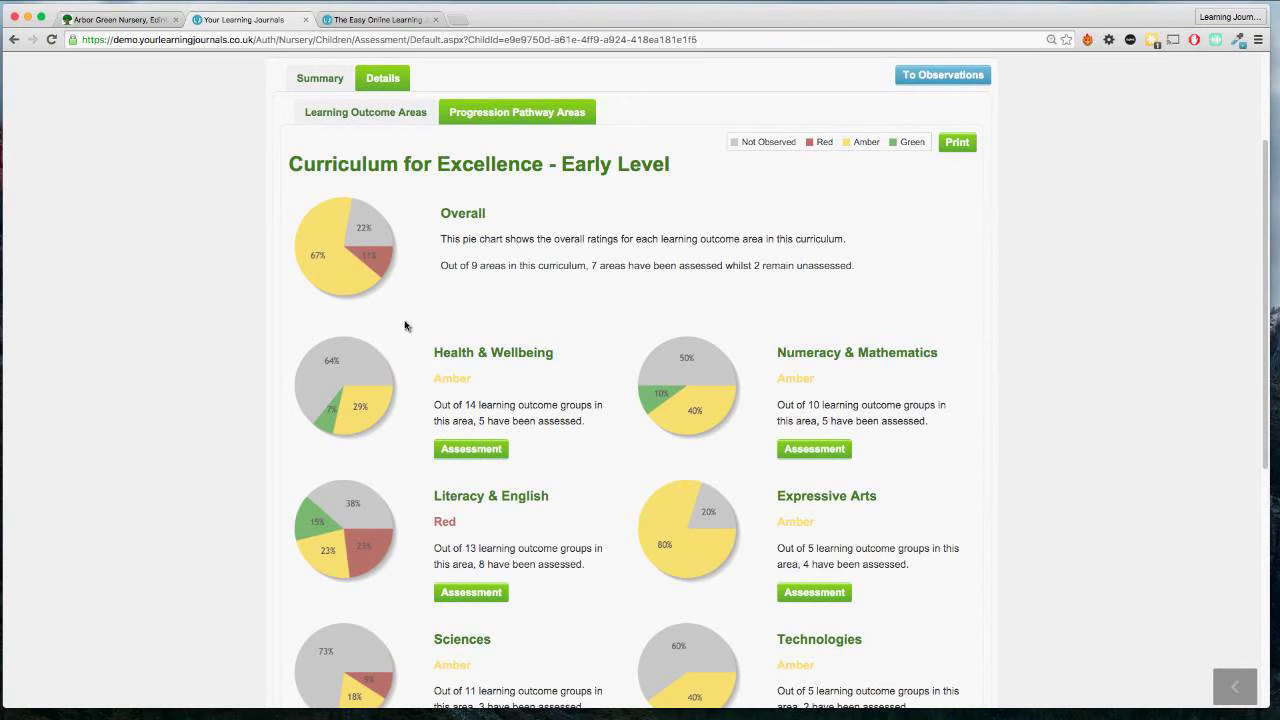
scroll(380, 331, "up", 1)
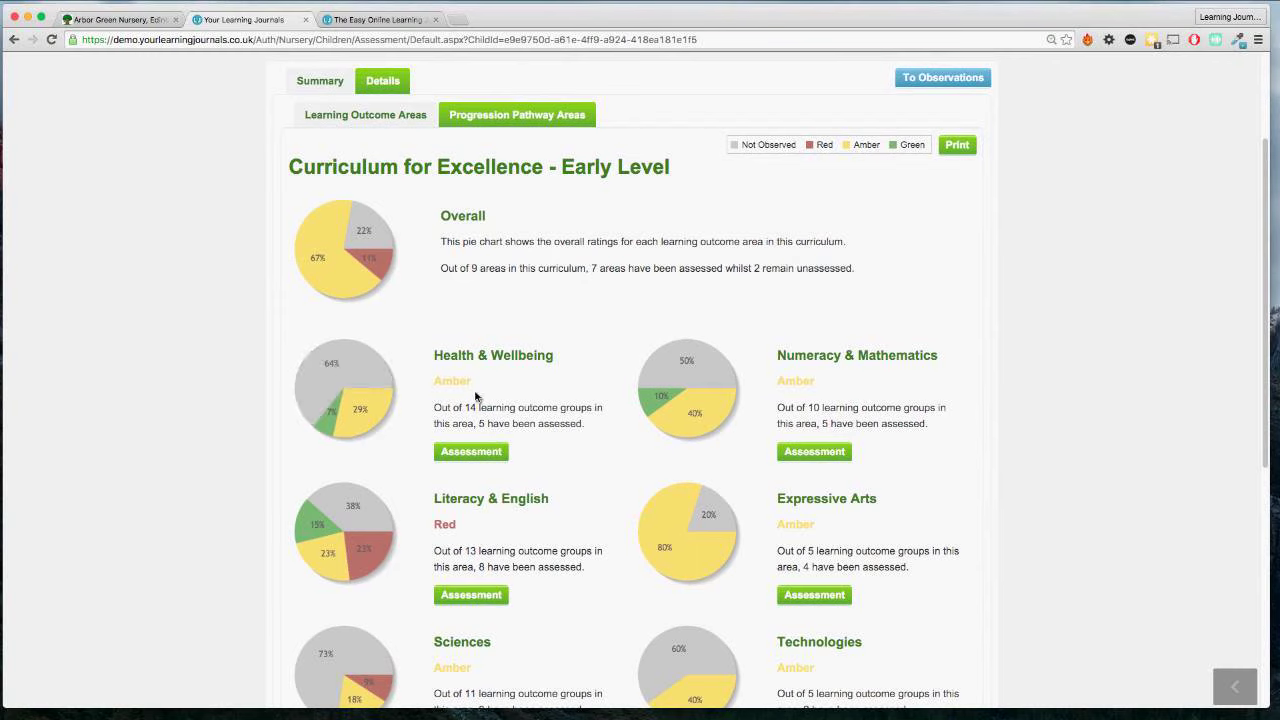
scroll(468, 453, "down", 1)
scroll(468, 453, "down", 10)
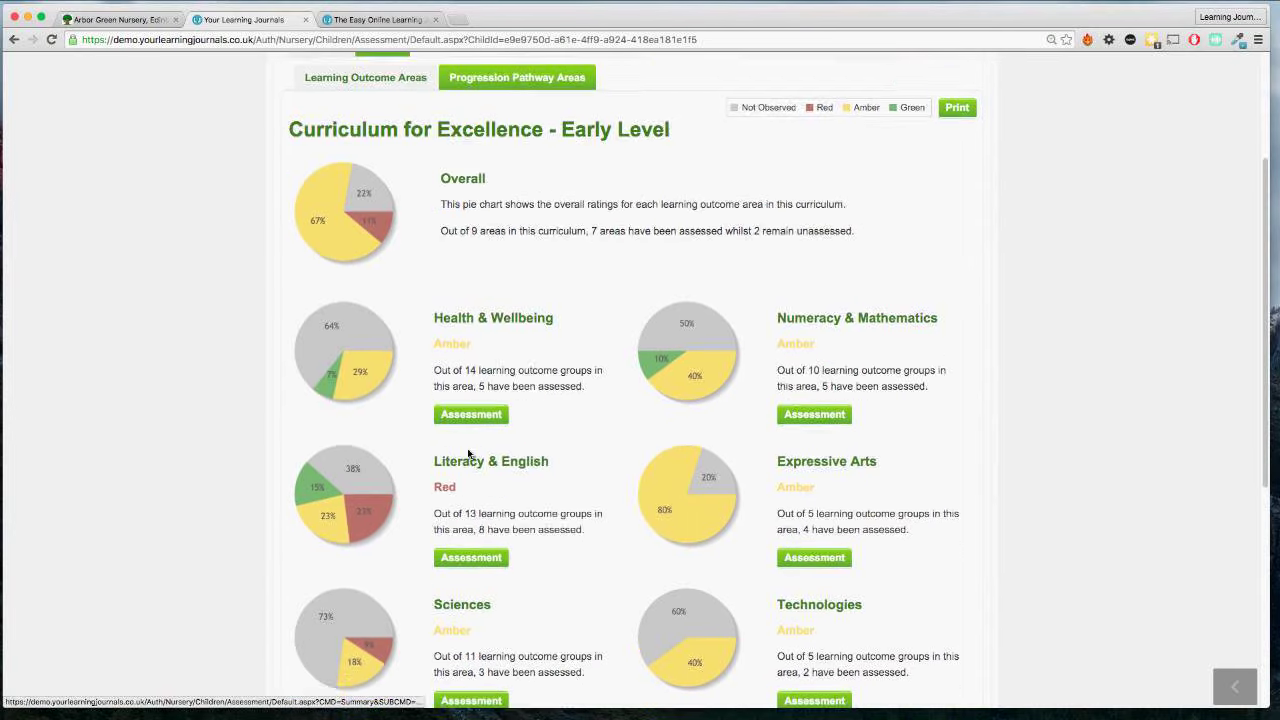
scroll(468, 453, "up", 10)
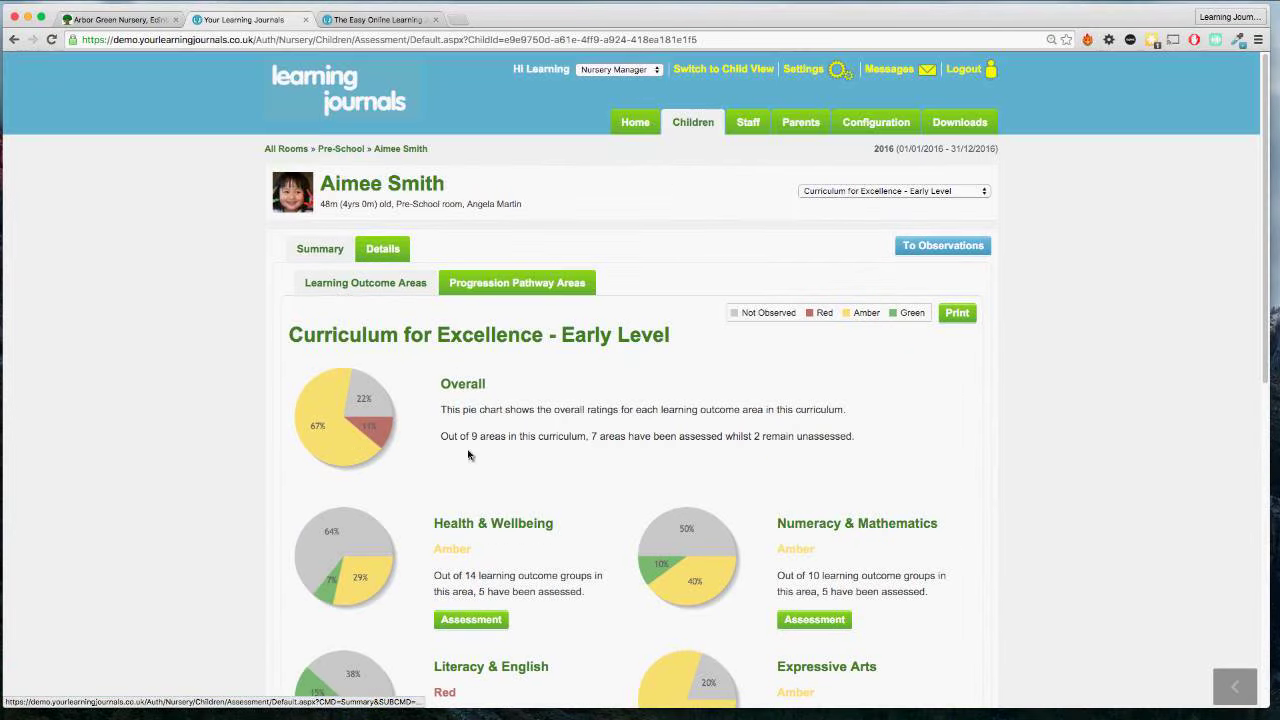
Go back through the Pre-School room to the same child's profile and open the Next Steps Tracker.
left_click(704, 124)
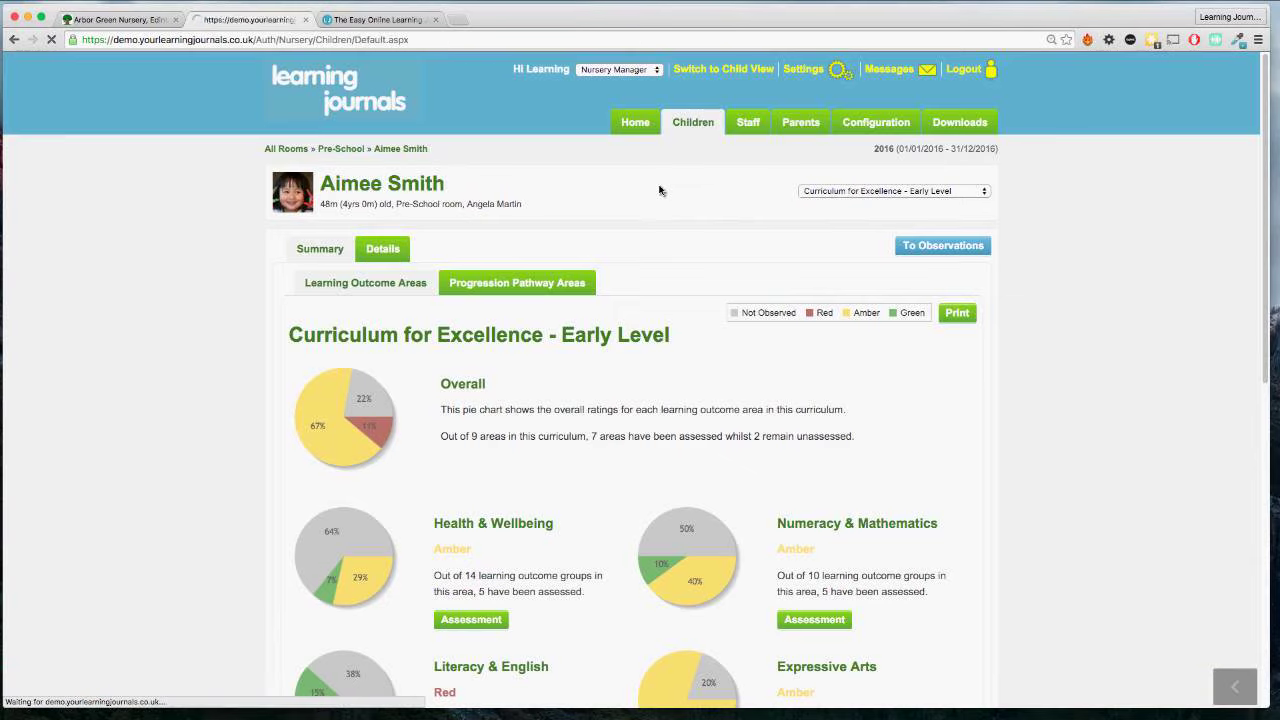
left_click(848, 268)
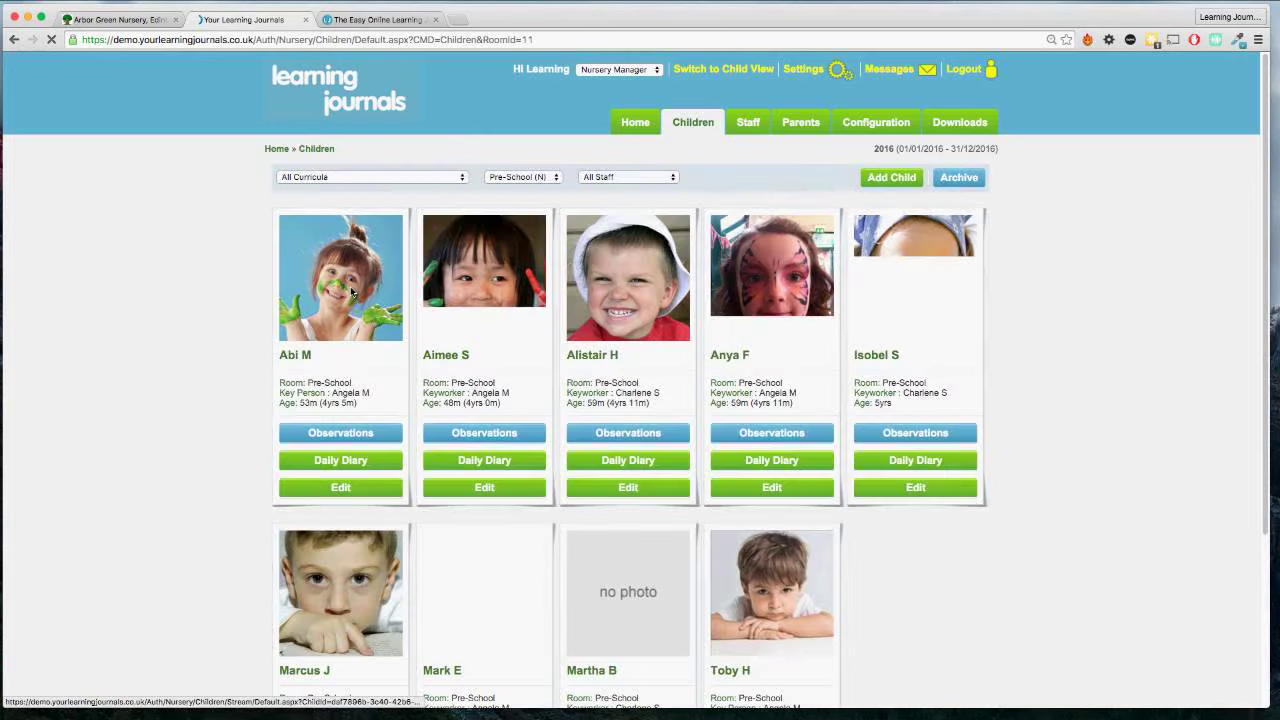
left_click(446, 354)
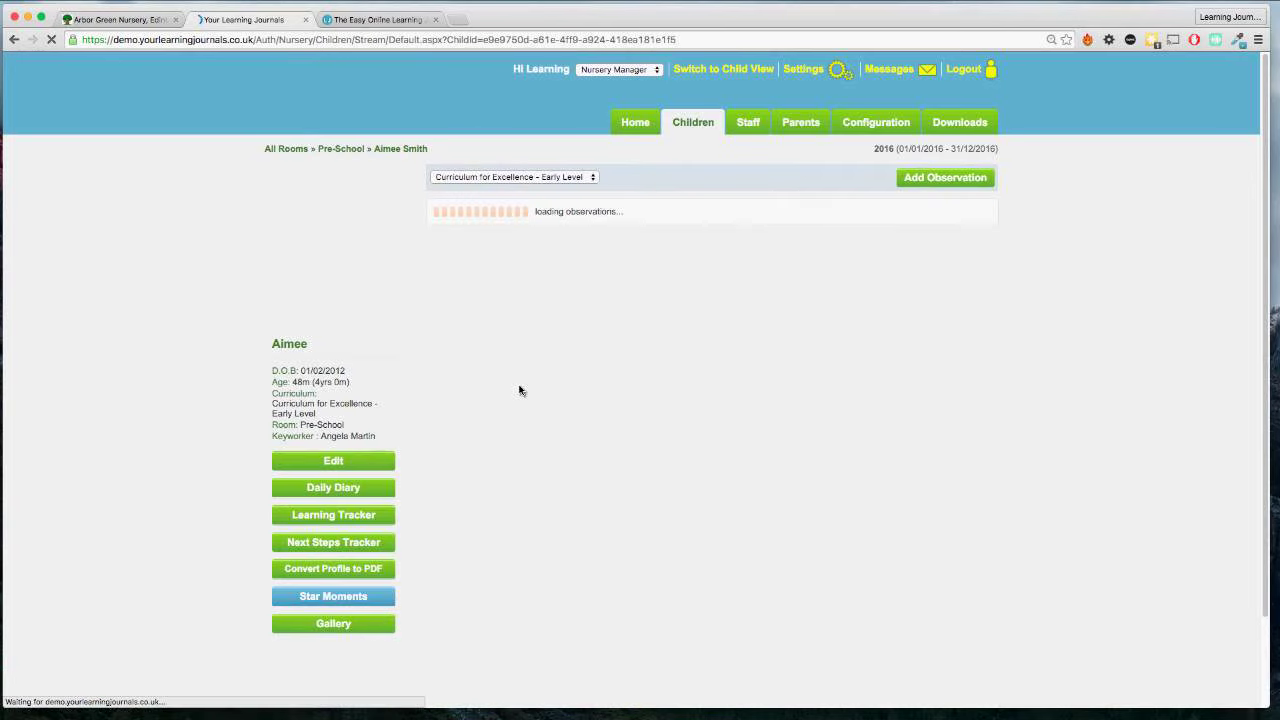
scroll(556, 378, "down", 1)
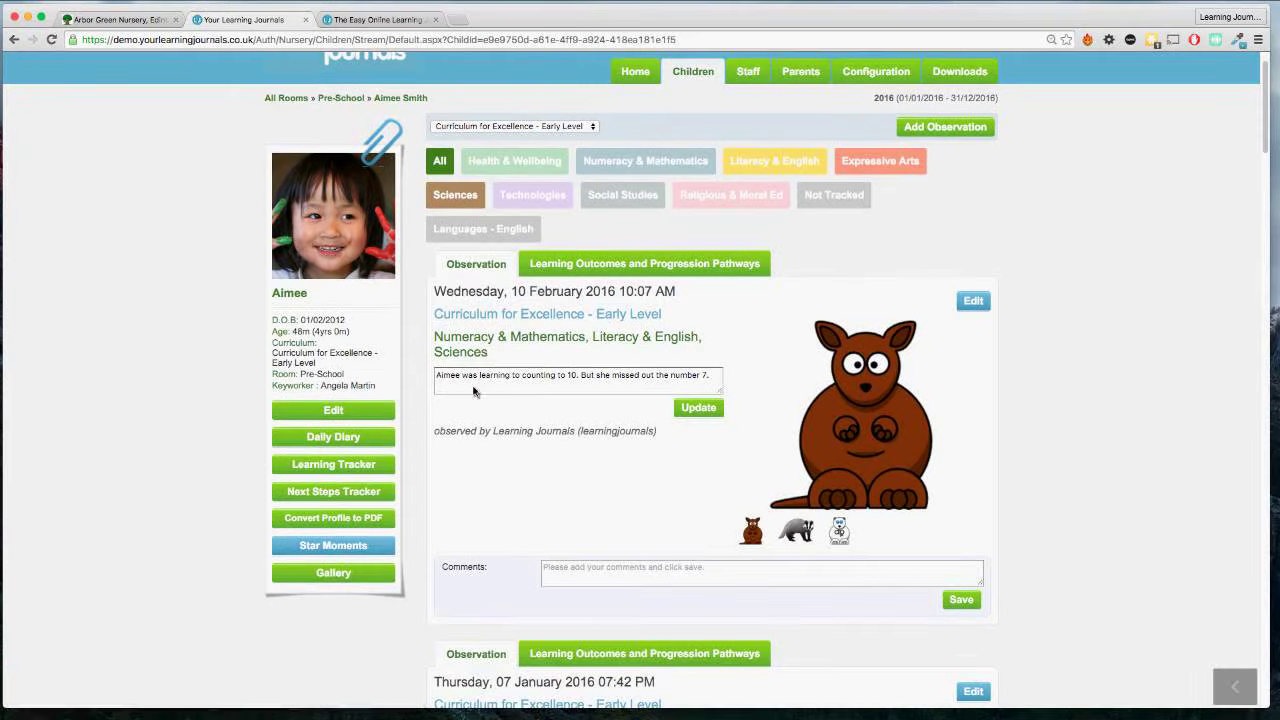
left_click(351, 497)
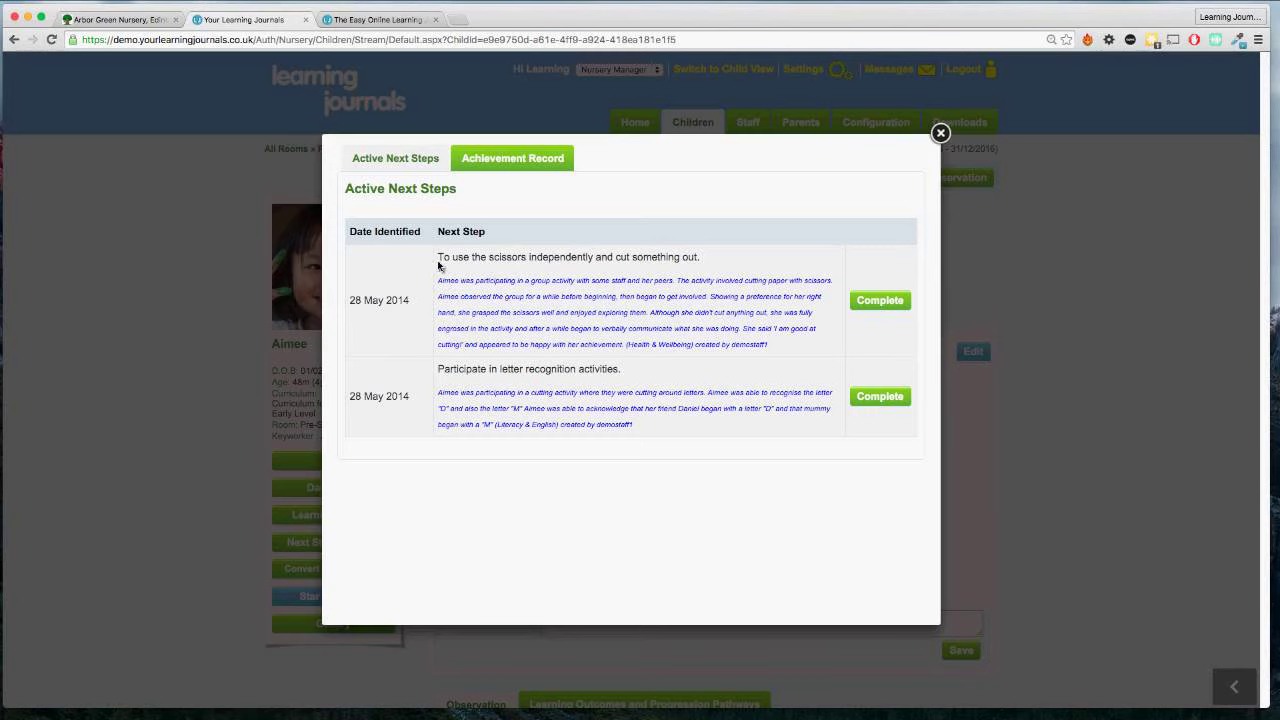
Read the active next steps on using scissors independently and participating in letter recognition activities.
left_click_drag(438, 265, 701, 261)
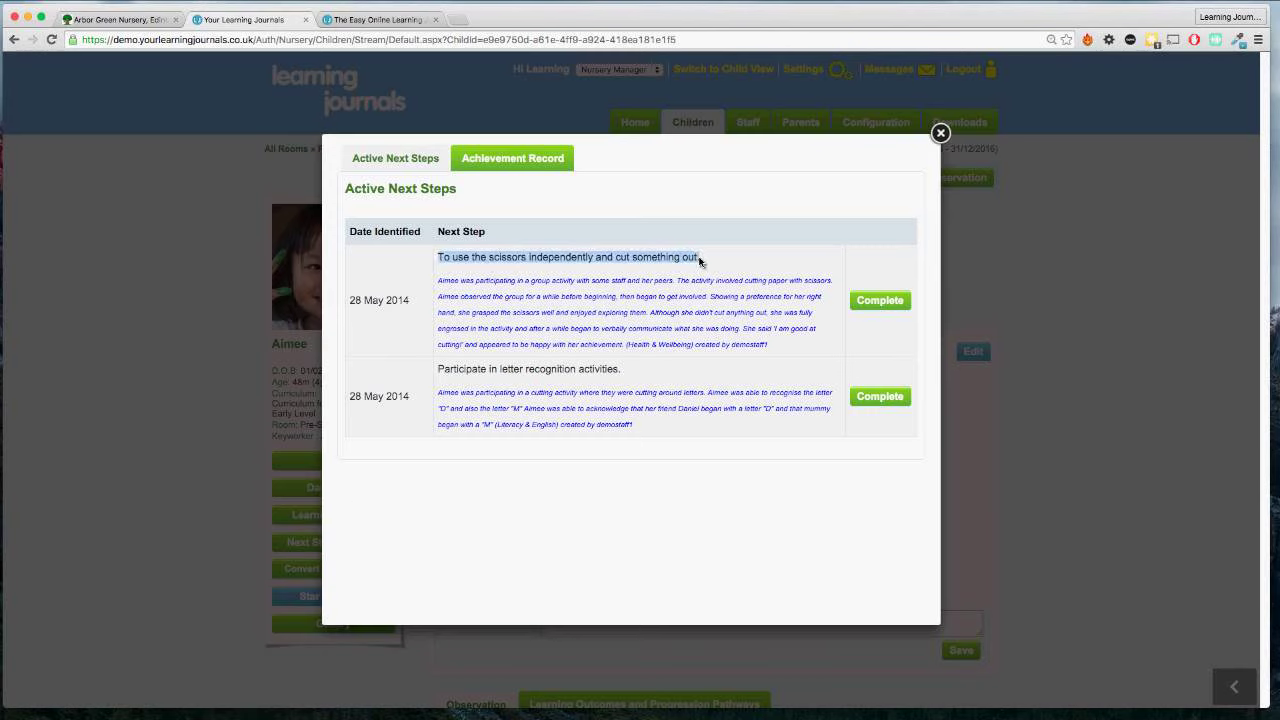
mouse_move(700, 260)
left_mouse_down()
mouse_move(423, 306)
mouse_move(477, 268)
mouse_move(704, 264)
left_mouse_up()
left_click_drag(438, 370, 628, 373)
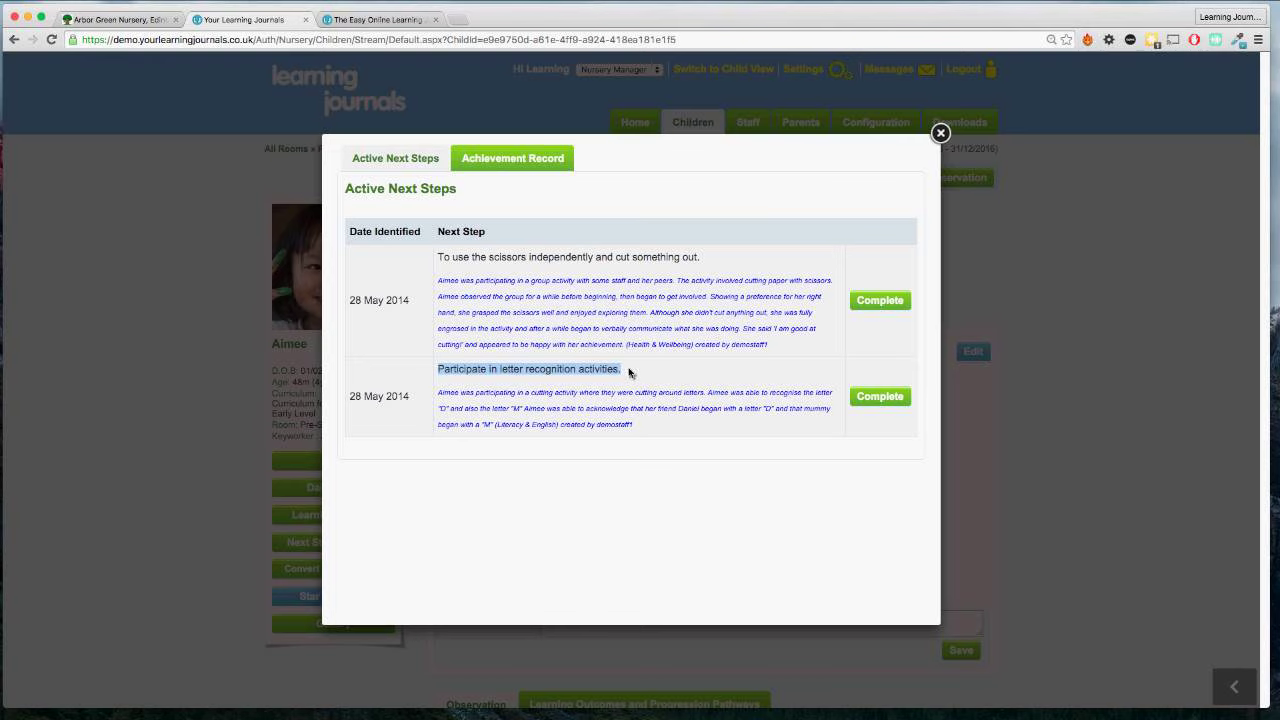
left_click(643, 375)
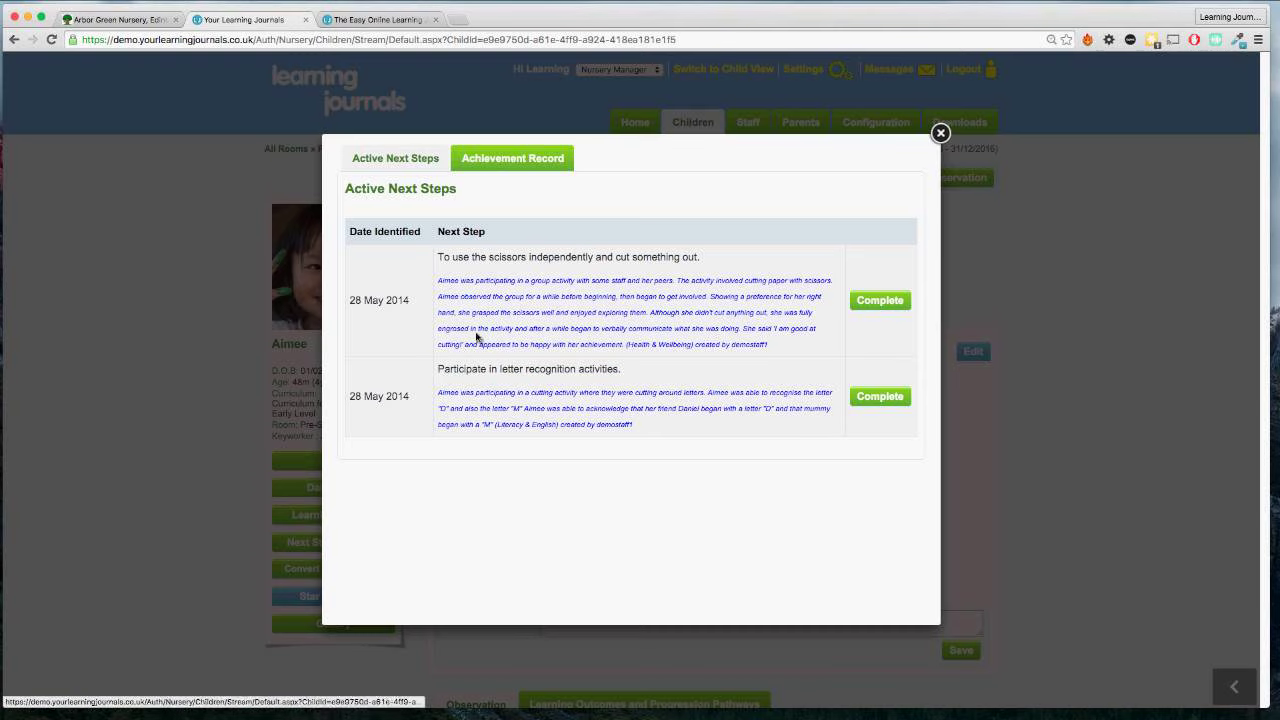
Open the Achievement Record and review its next steps, including the counting to 10 entry and its date achieved.
left_click(485, 163)
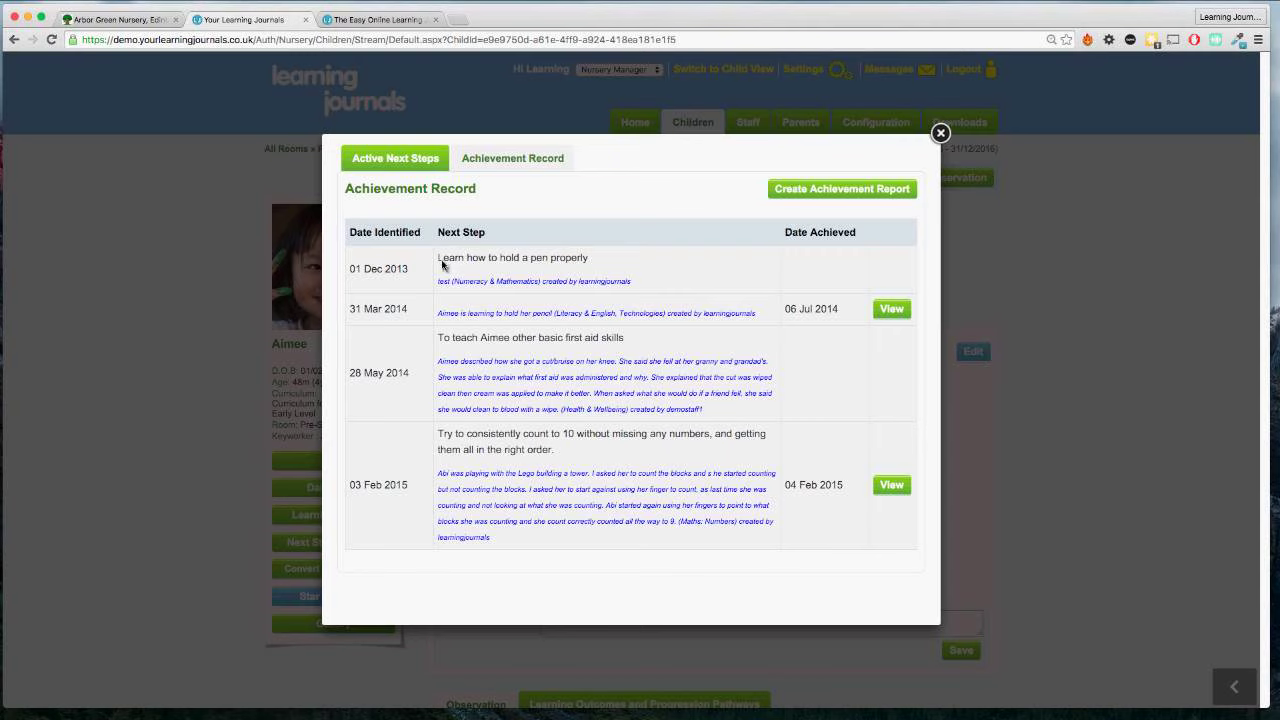
left_click_drag(442, 260, 600, 270)
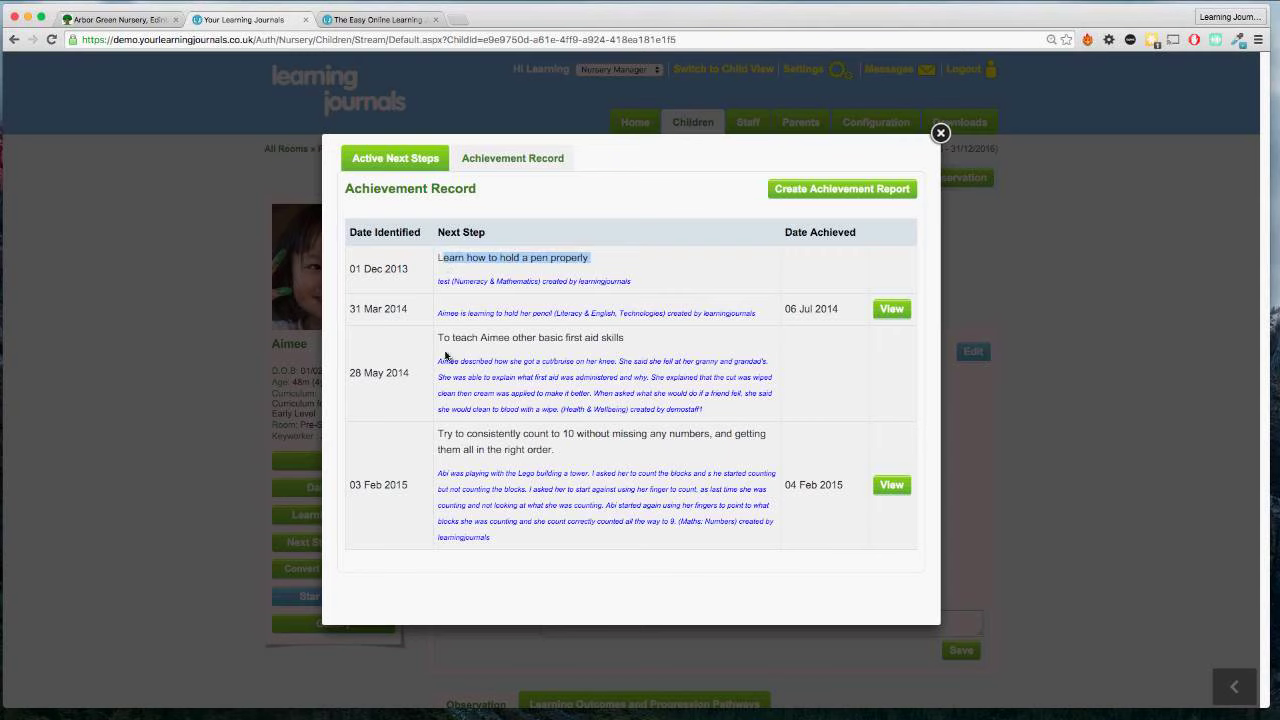
left_click(447, 438)
left_click_drag(447, 438, 554, 452)
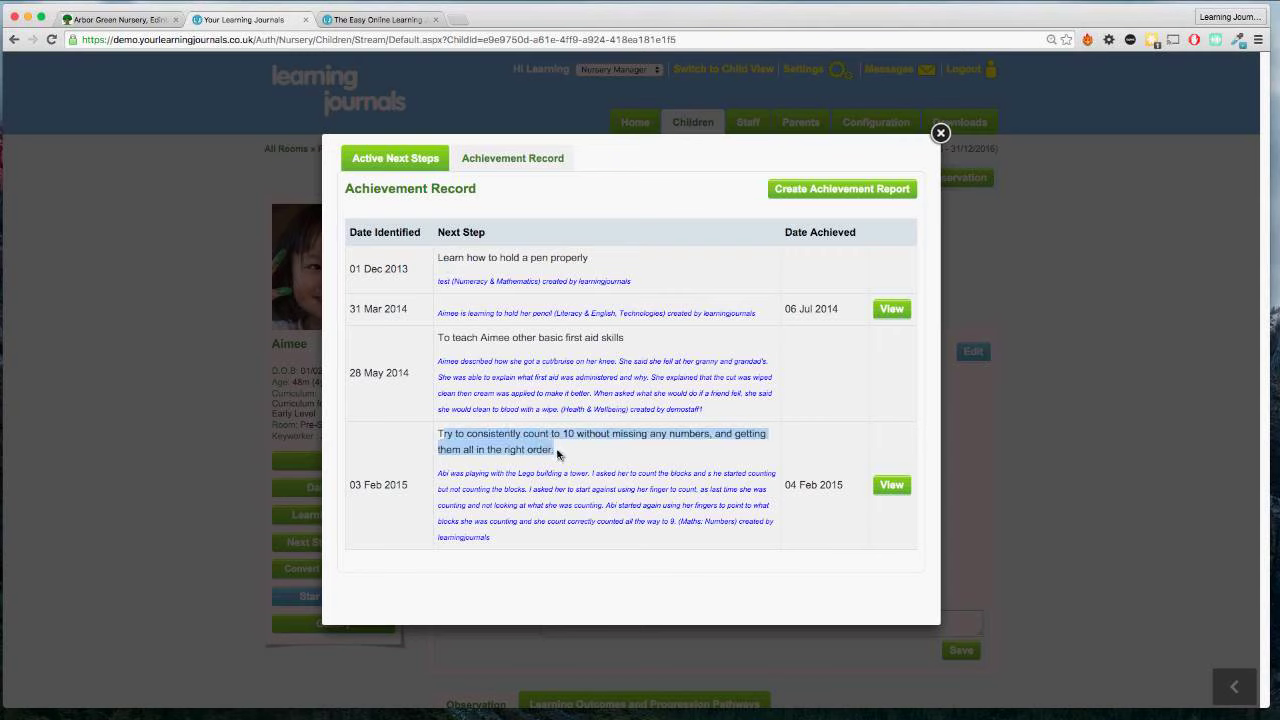
left_click_drag(786, 485, 848, 494)
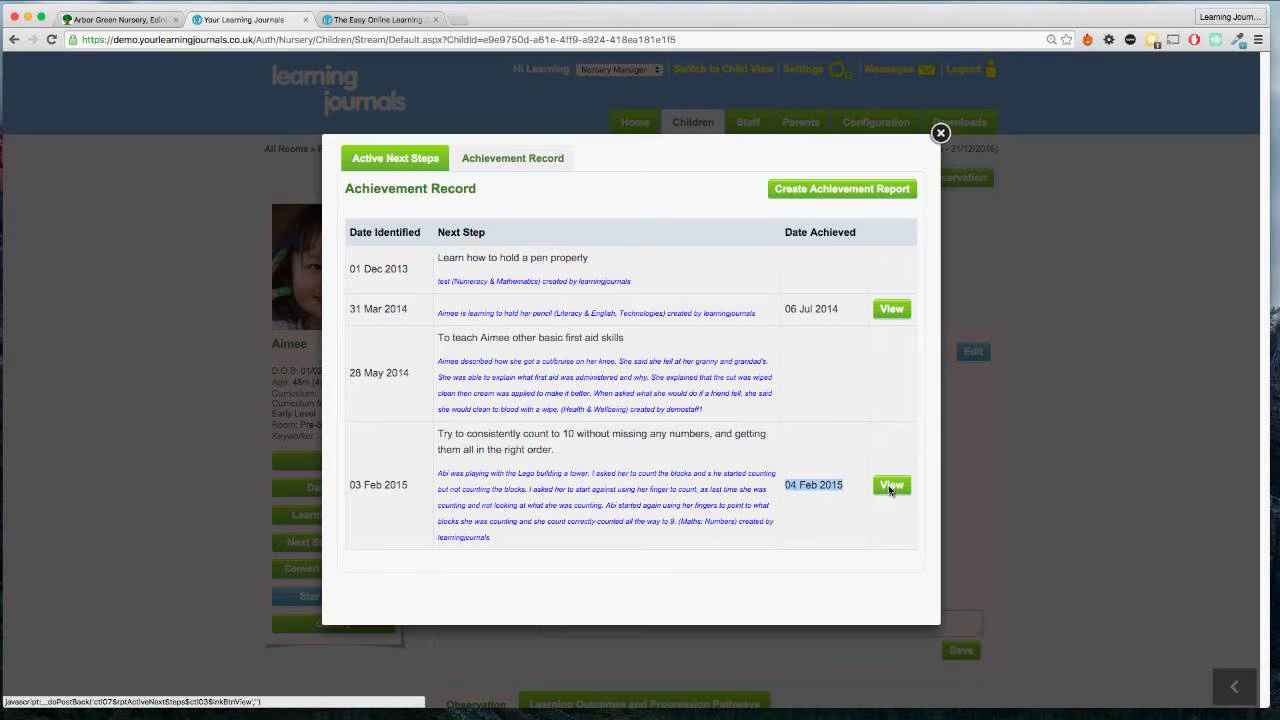
Close the Achievement Record and open the child's Star Moments to read the tree planting entry.
left_click(941, 134)
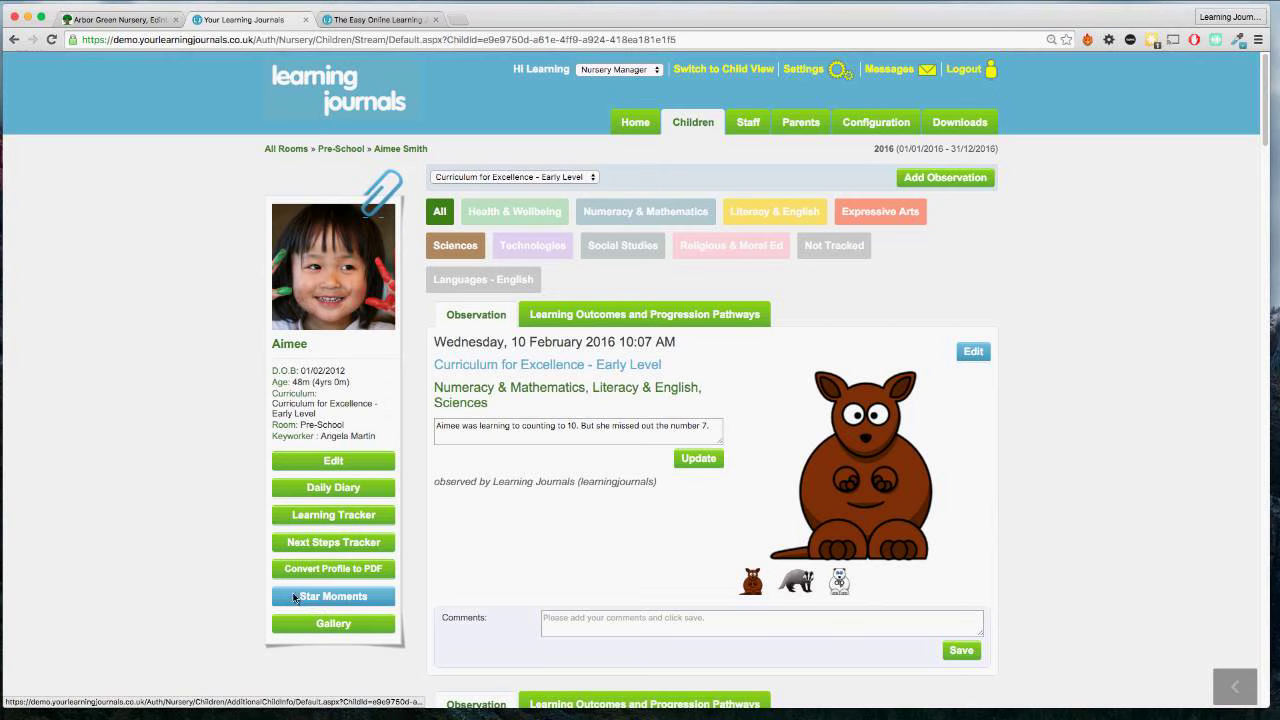
left_click(326, 604)
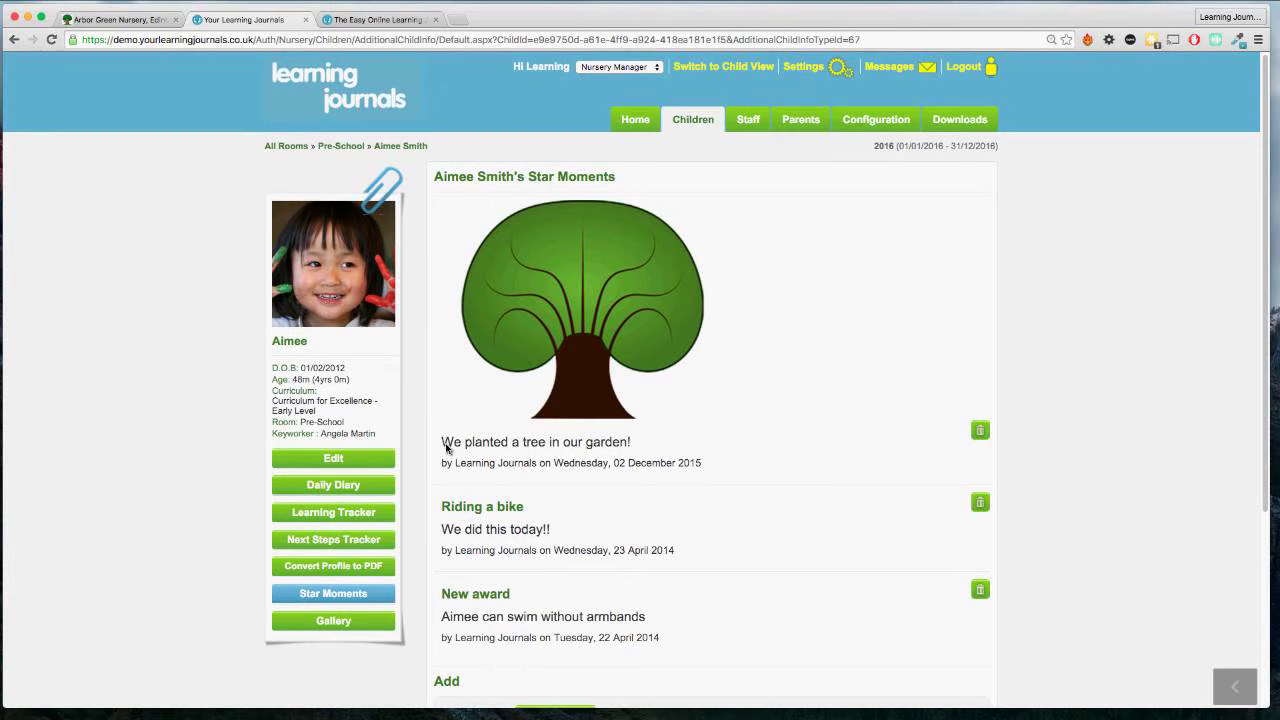
left_click_drag(443, 443, 644, 453)
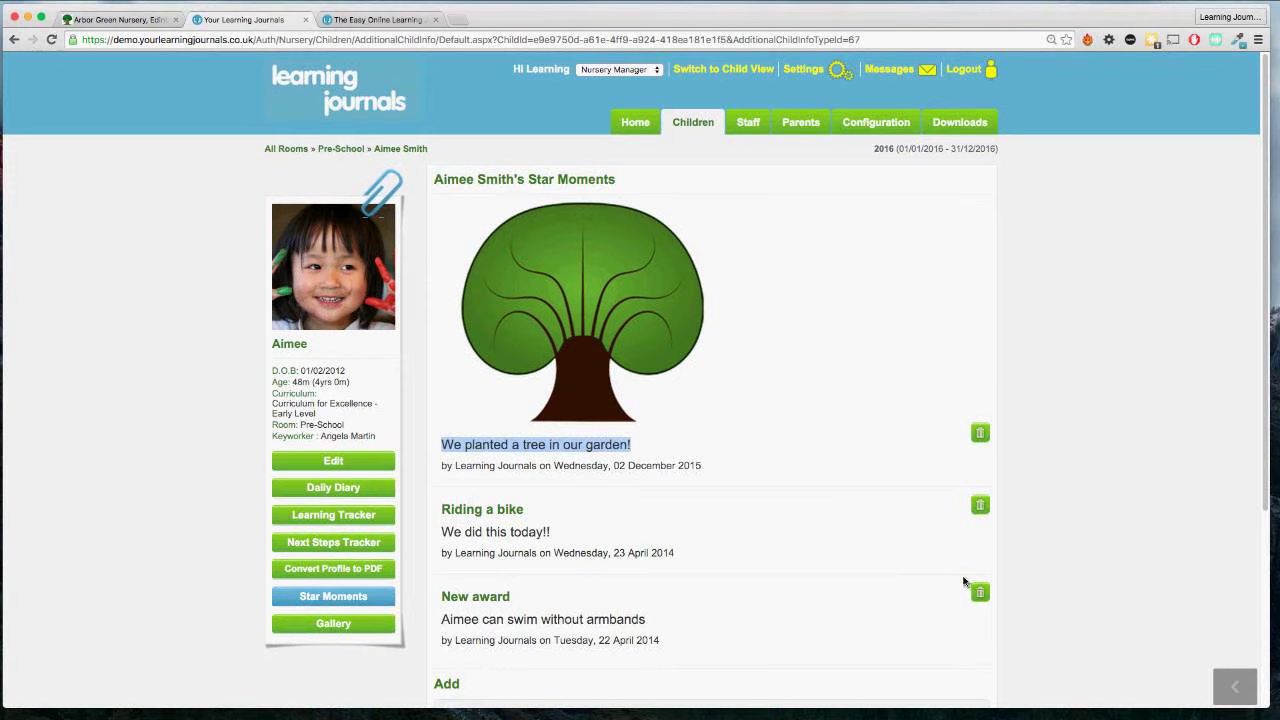
Open the child's Gallery and read the caption of the 01 August 2013 photo about comic relief.
left_click(356, 619)
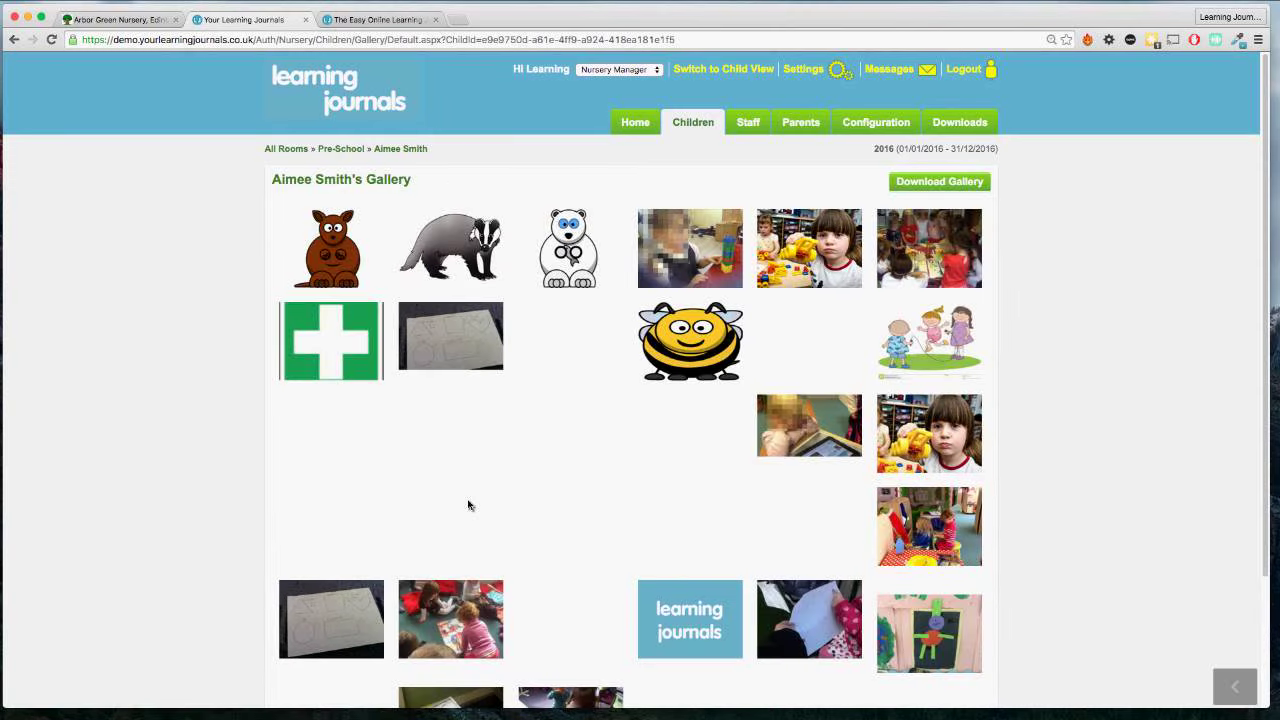
scroll(540, 495, "down", 1)
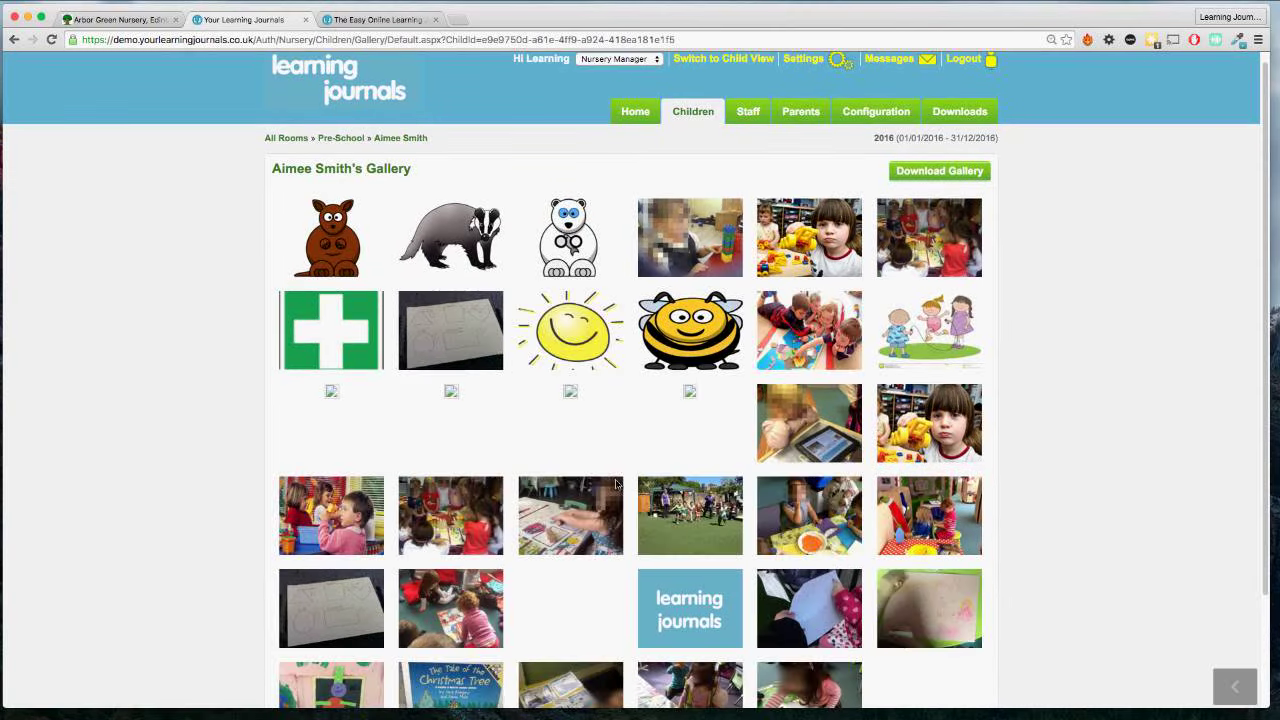
scroll(617, 485, "down", 3)
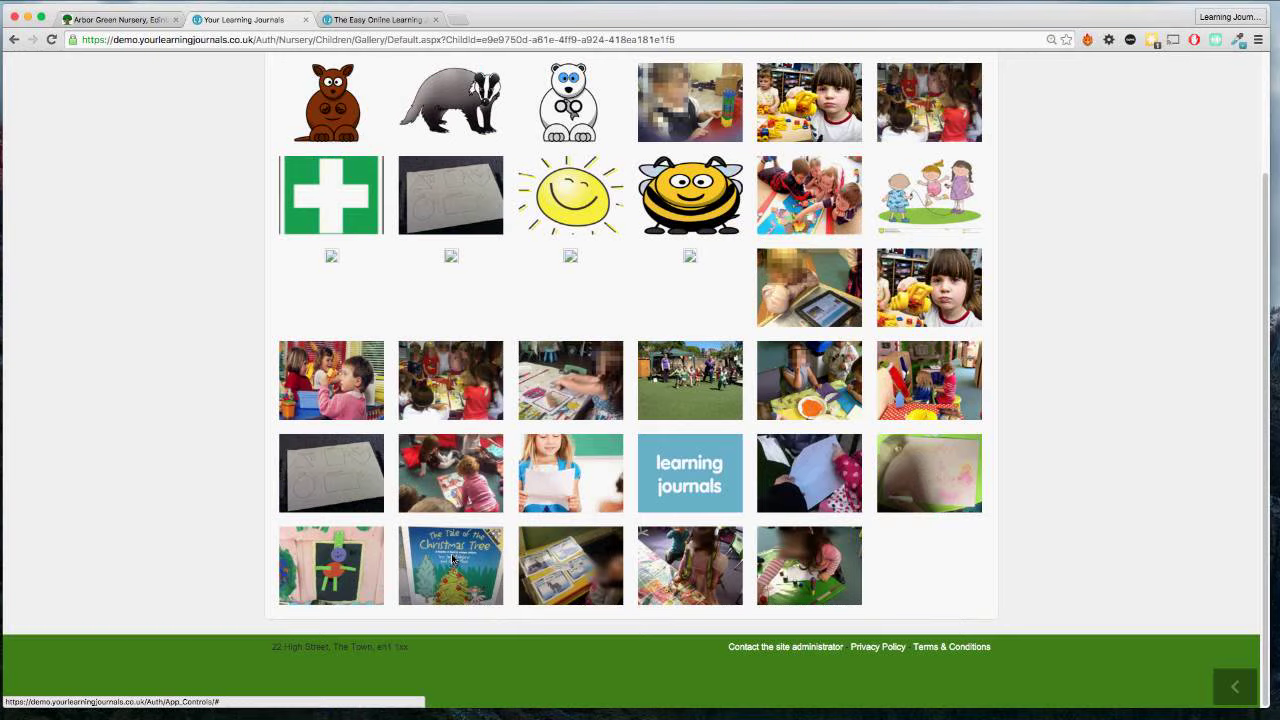
left_click(452, 559)
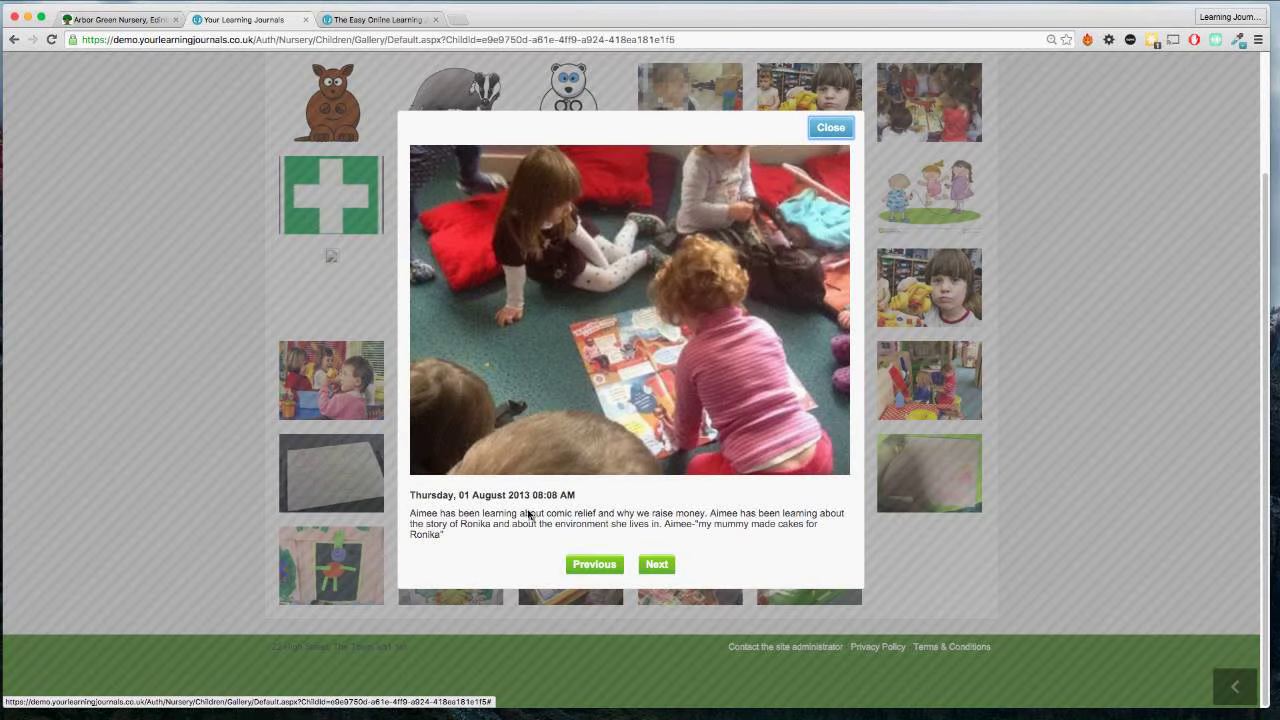
left_click_drag(417, 520, 621, 540)
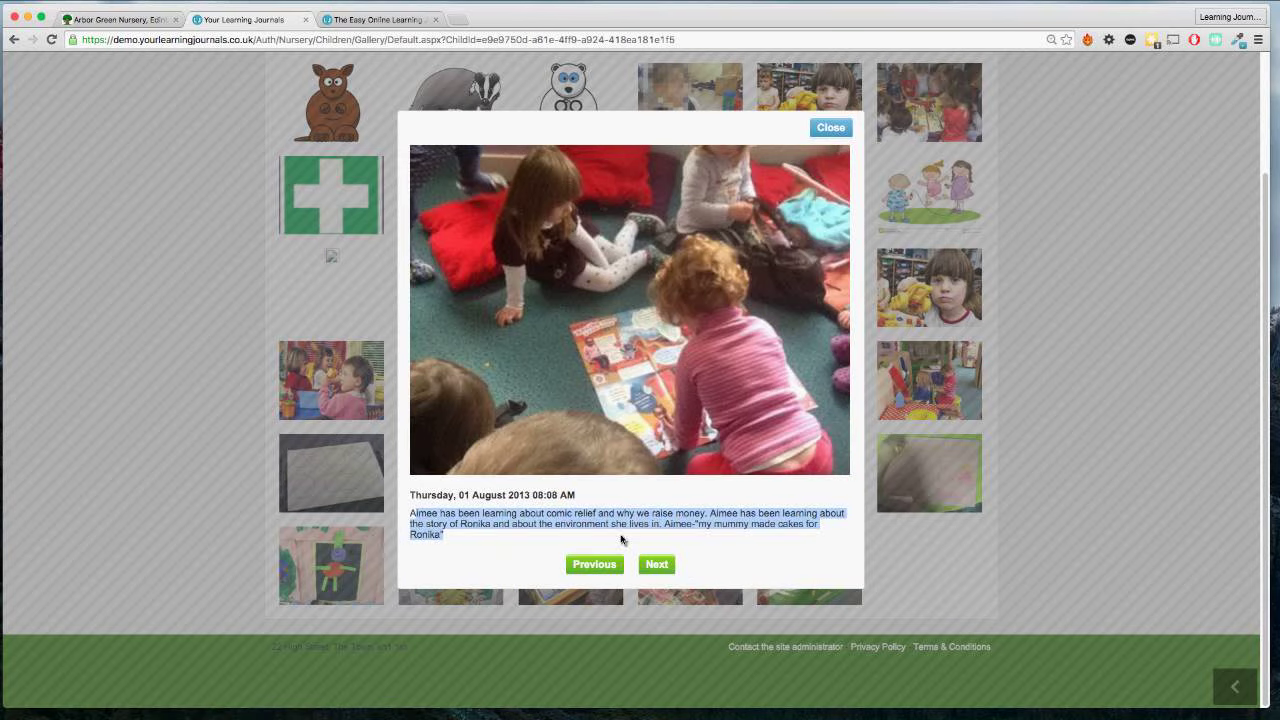
left_click(829, 128)
scroll(760, 247, "up", 3)
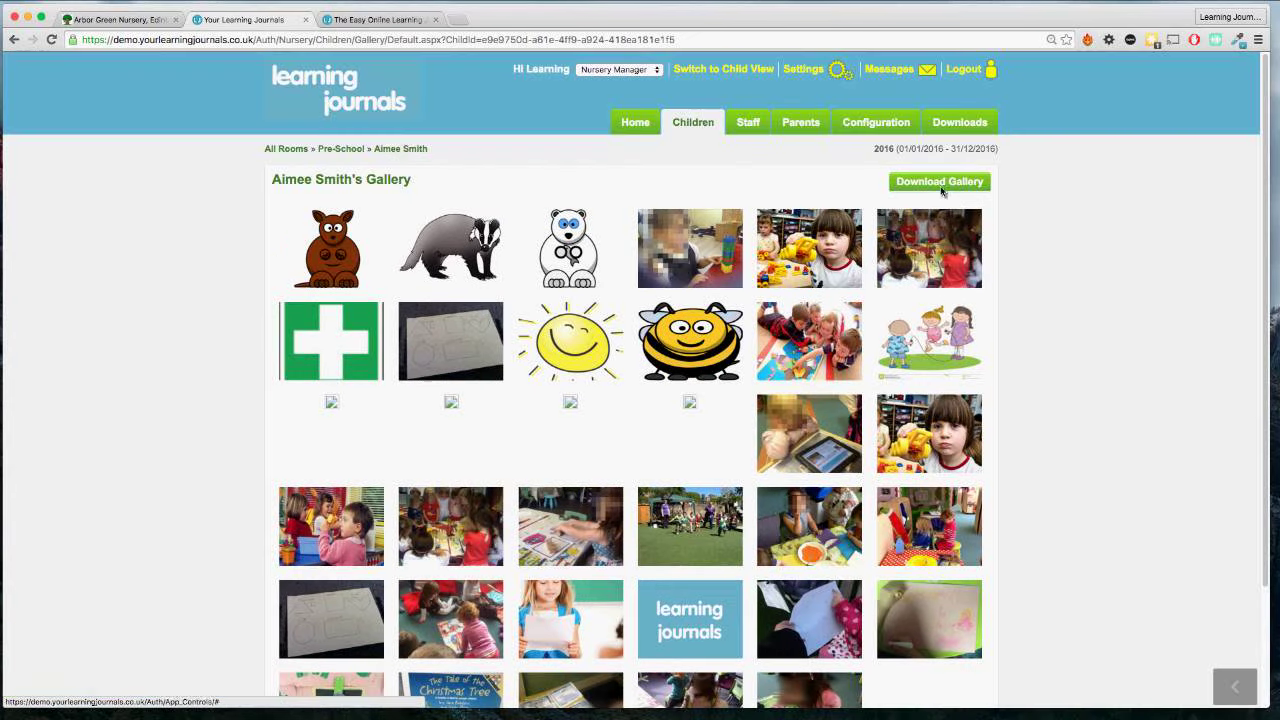
Leave the child's gallery for the Children rooms overview and open Cohort Tracking.
left_click(405, 150)
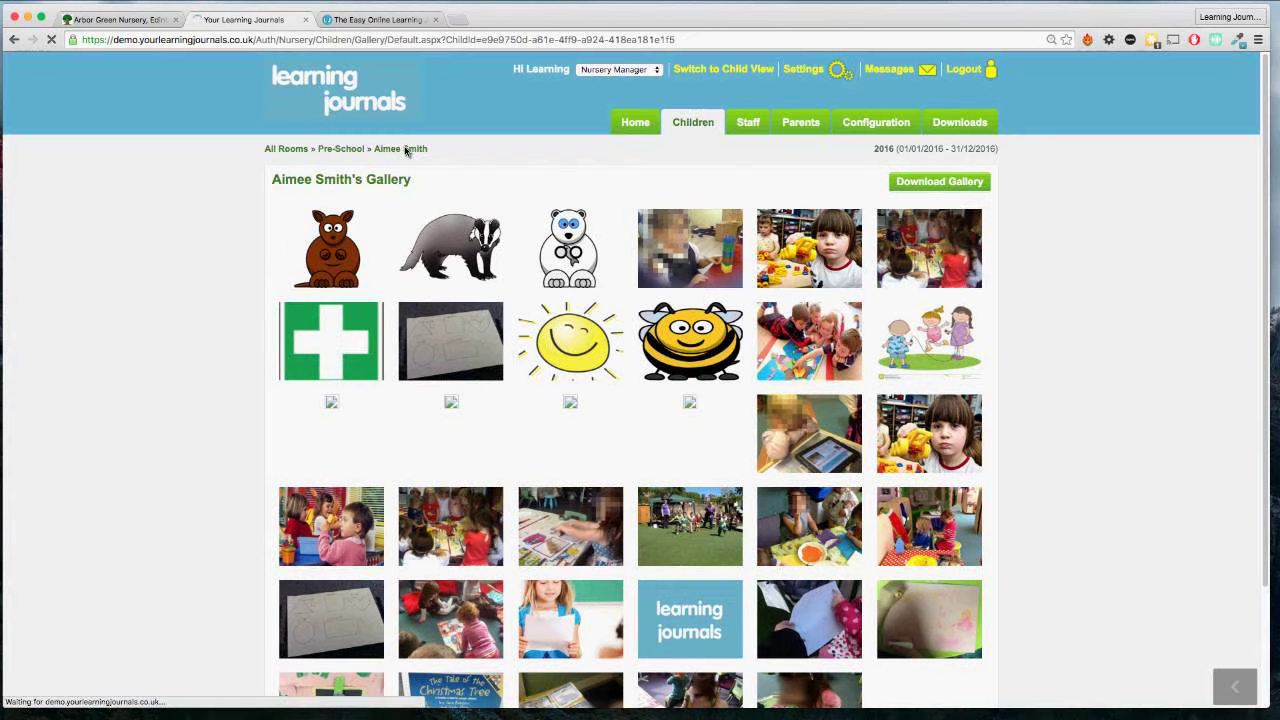
left_click(690, 128)
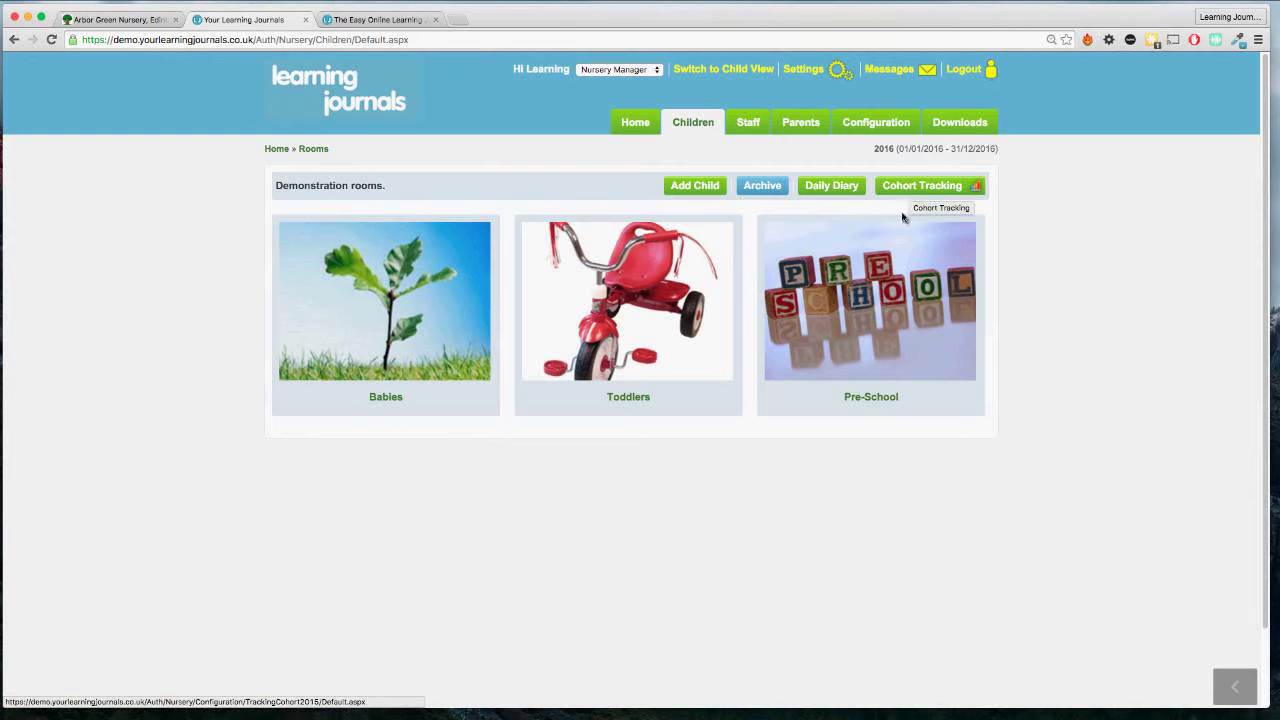
left_click(948, 188)
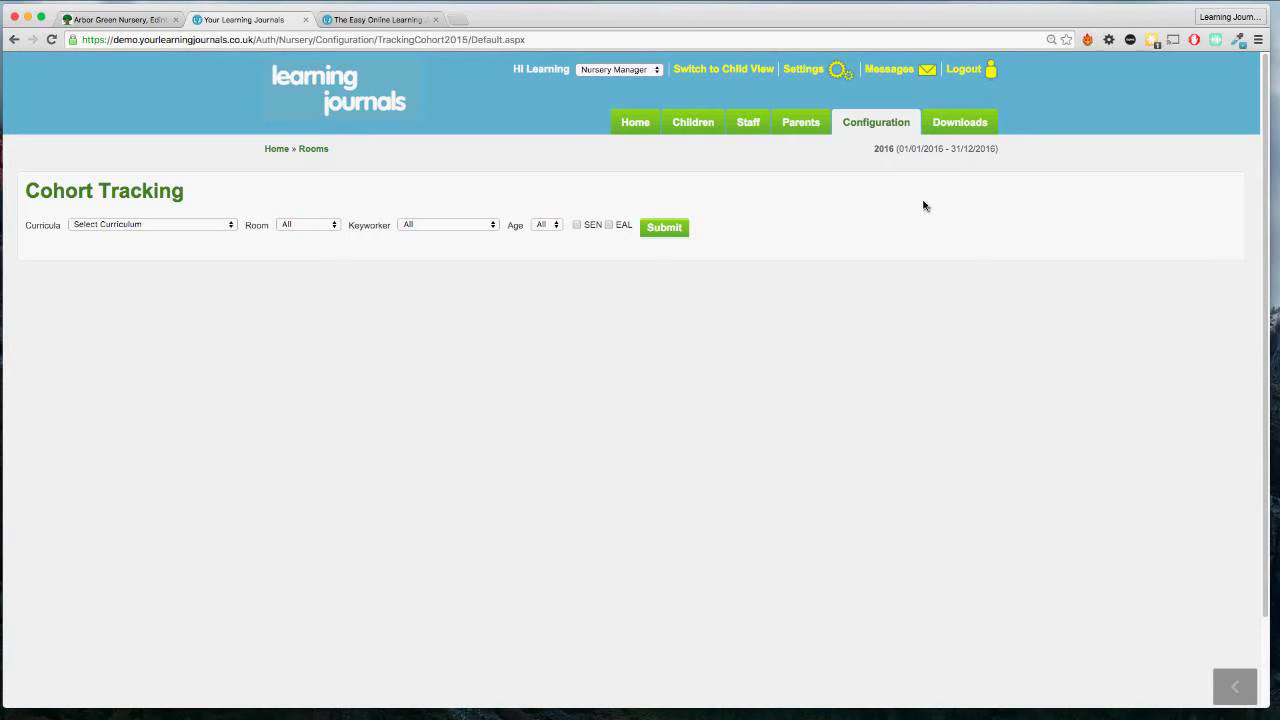
Display the EYFS cohort tracking for all rooms, keyworkers and ages with the SEN and EAL filters off.
left_click(137, 226)
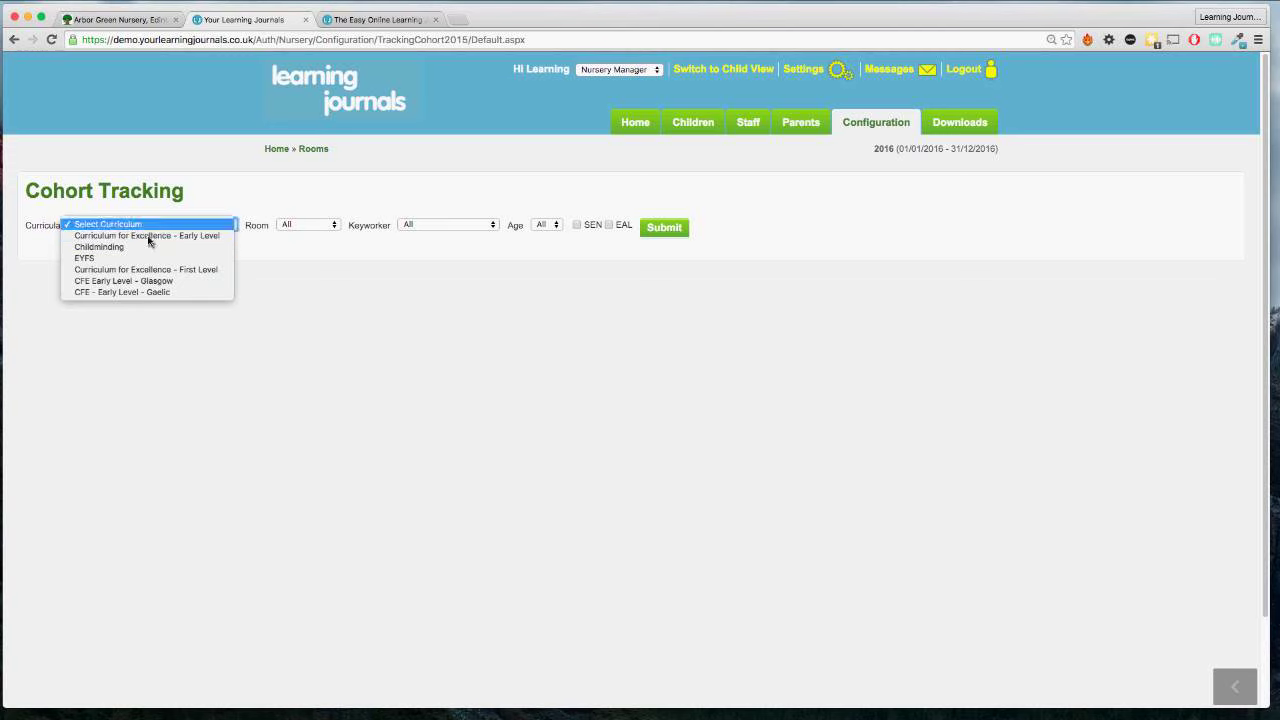
left_click(145, 260)
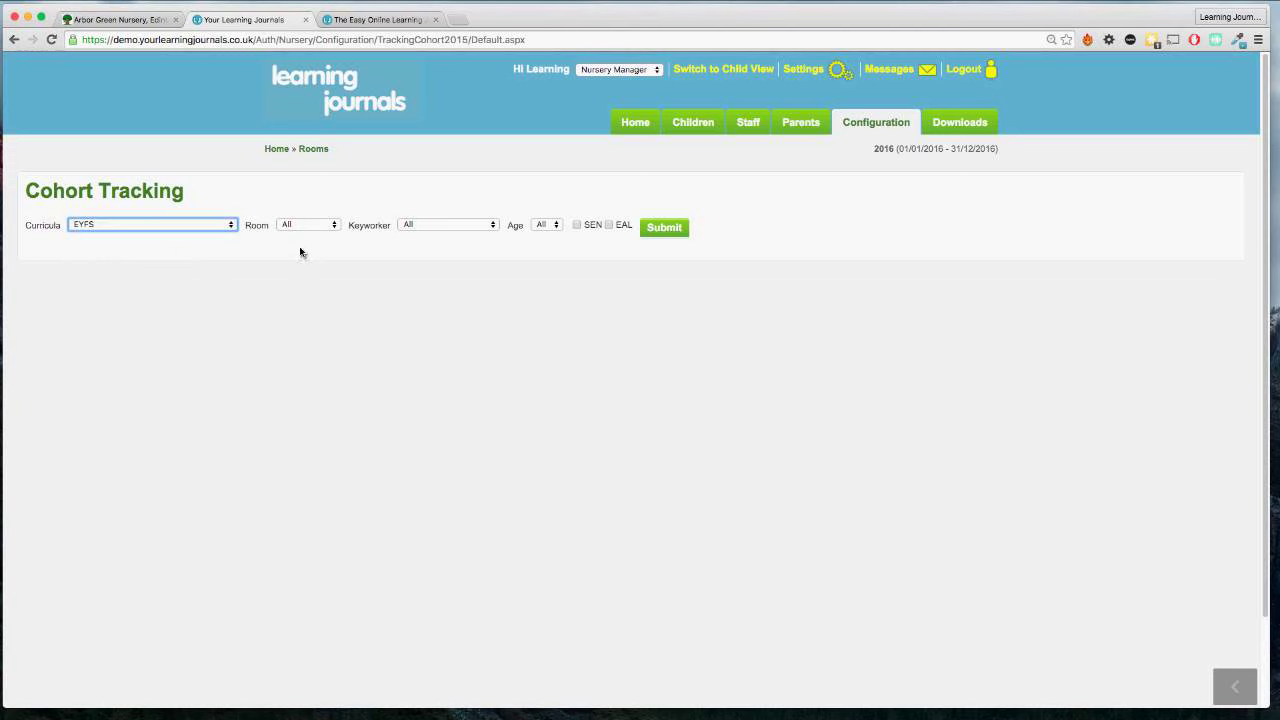
left_click(577, 226)
left_click(609, 228)
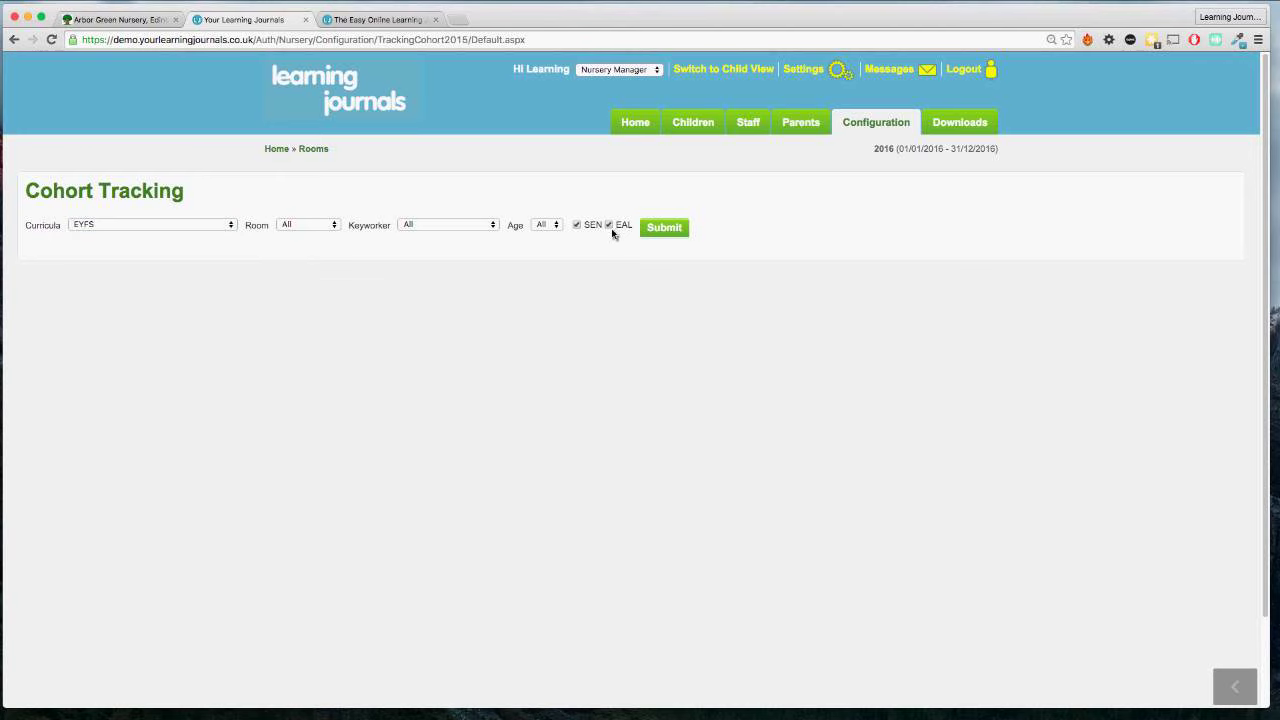
left_click(609, 226)
left_click(577, 226)
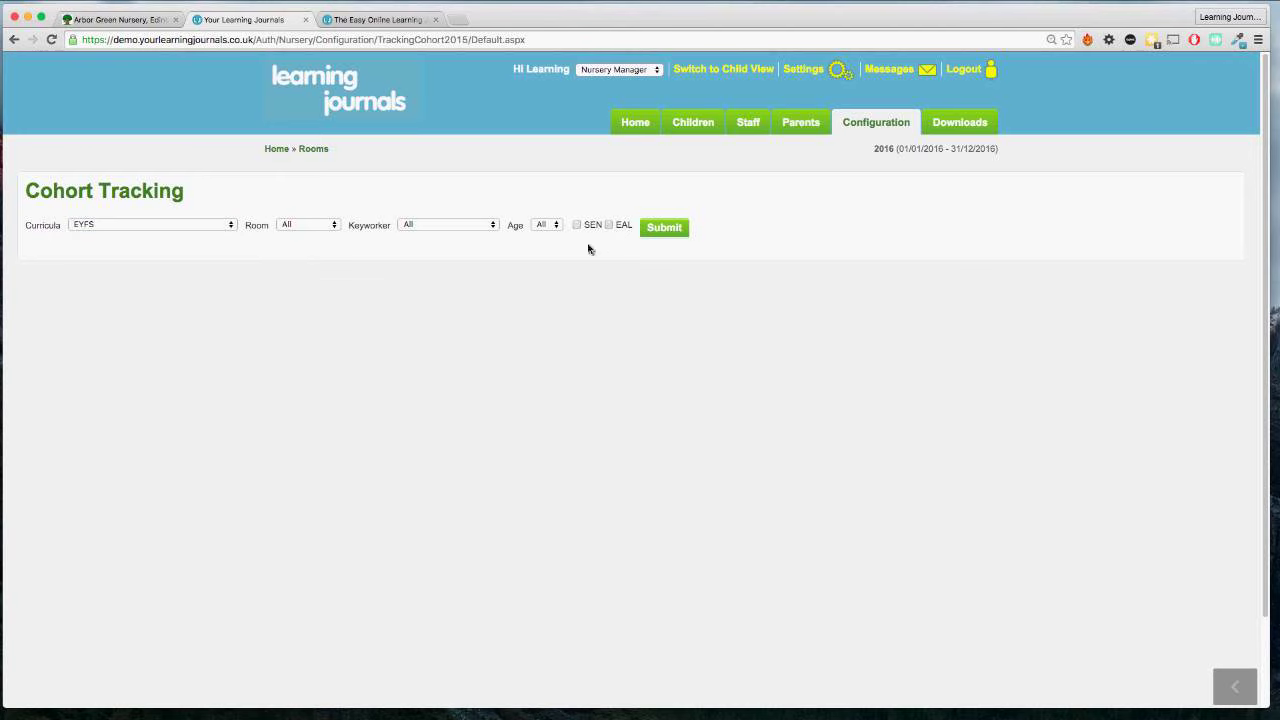
left_click(661, 234)
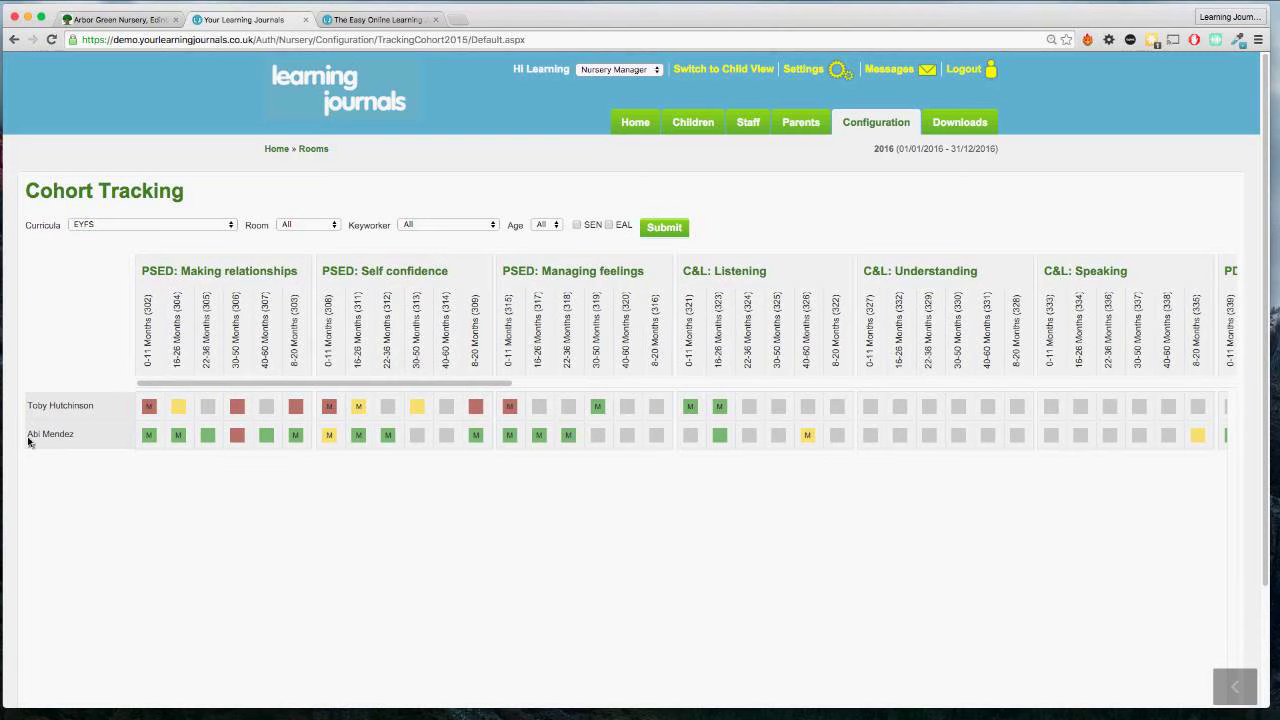
left_click_drag(28, 441, 78, 446)
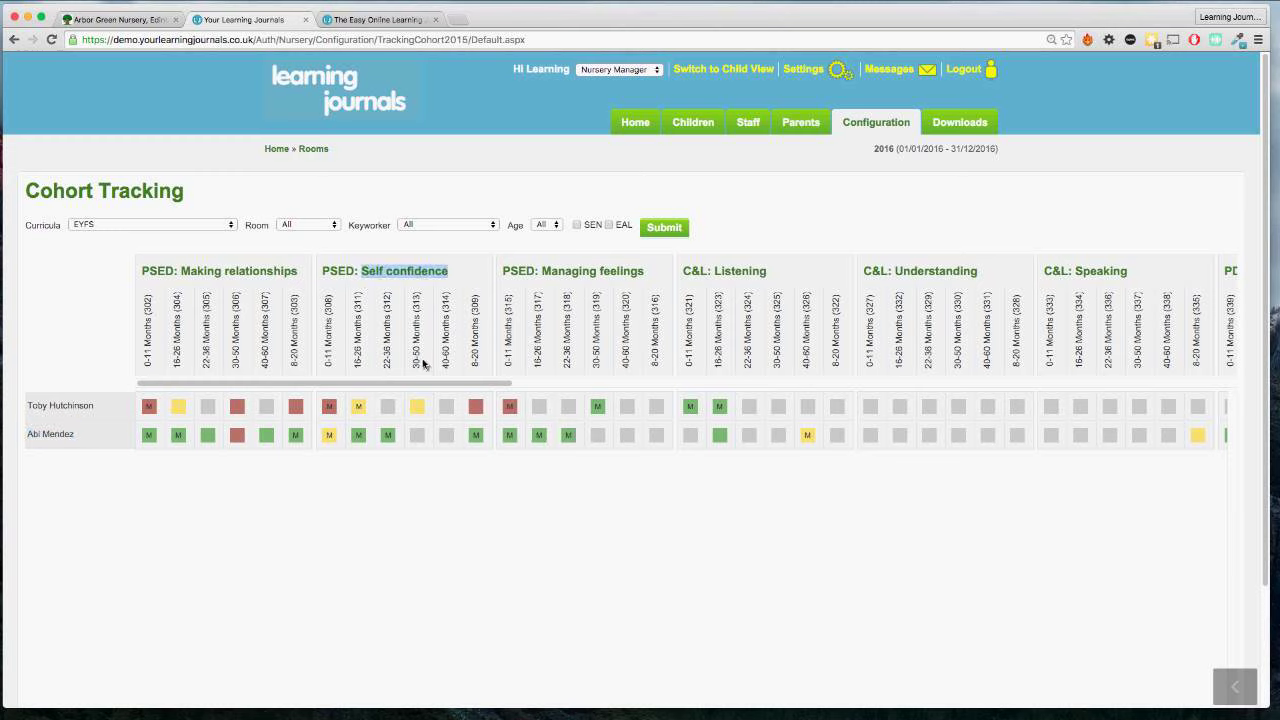
Try a Green override on the second child's PSED: Self confidence 30-50 Months rating and return it to Auto.
left_click(422, 442)
left_click(419, 437)
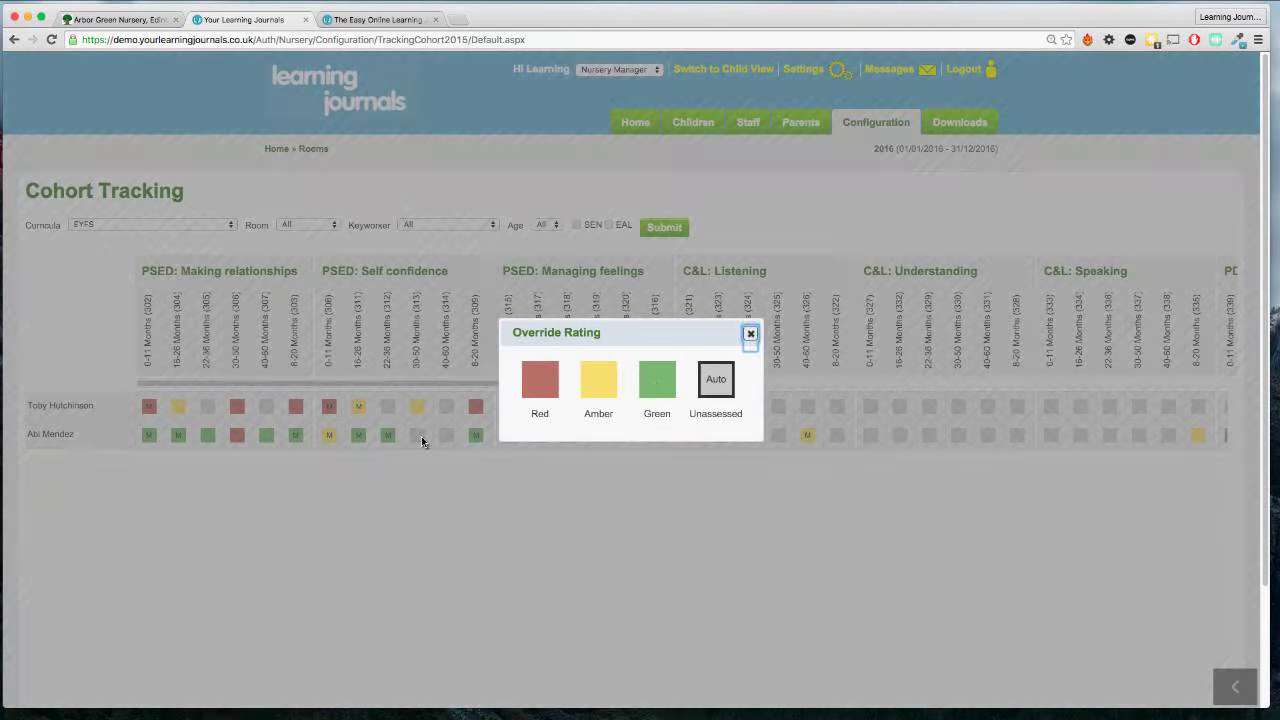
left_click(656, 388)
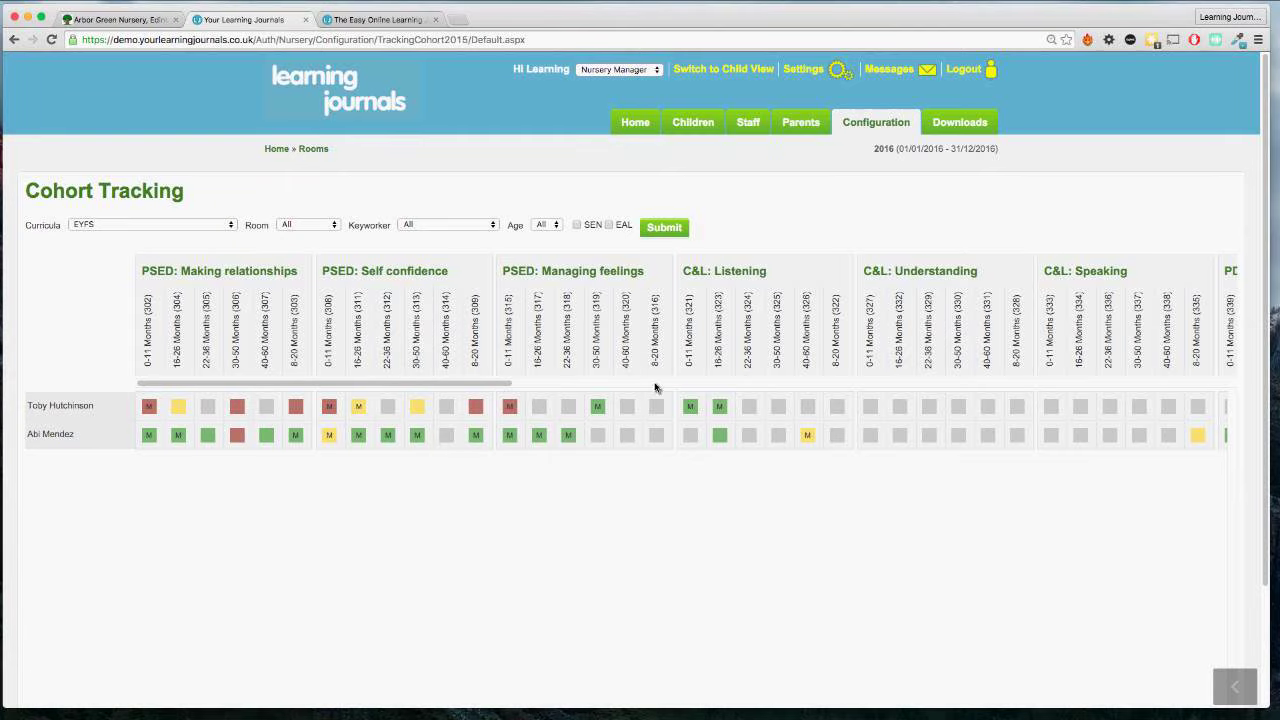
left_click(422, 441)
left_click(714, 380)
Display the cohort tracking for Curriculum for Excellence - Early Level and check the second child's row of ratings.
left_click_drag(472, 383, 417, 381)
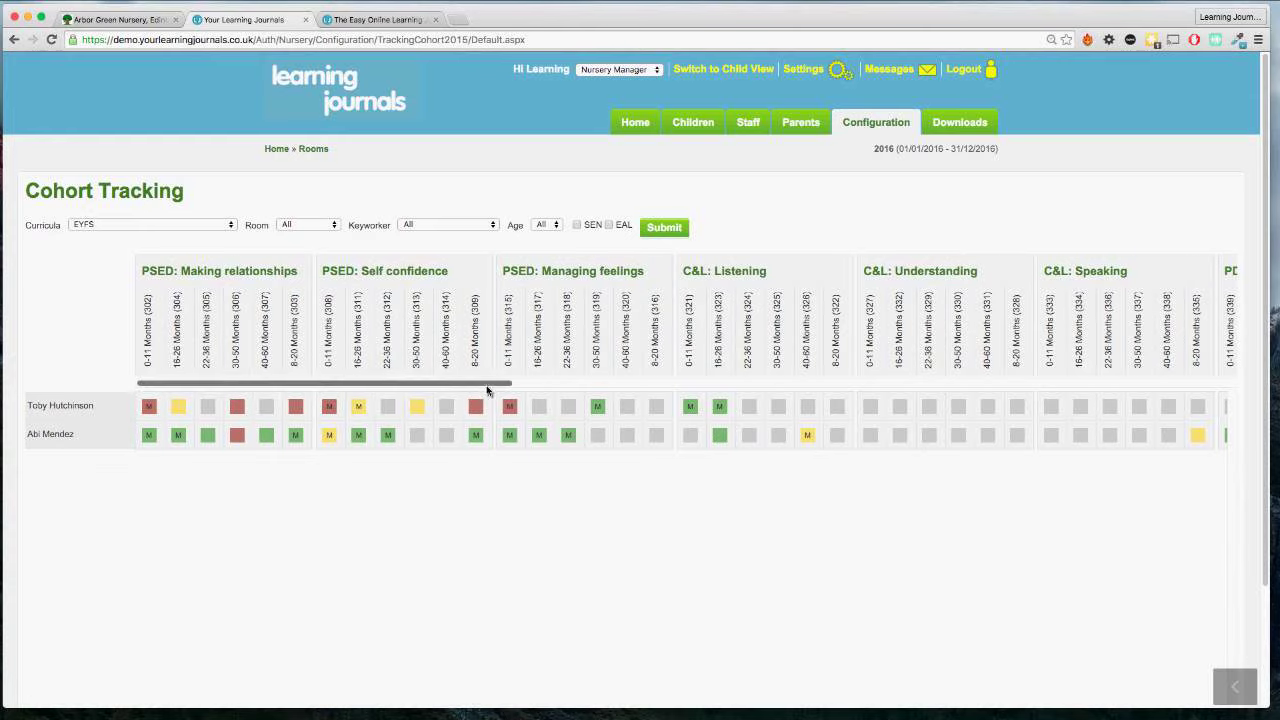
scroll(491, 390, "right", 1)
scroll(491, 390, "right", 5)
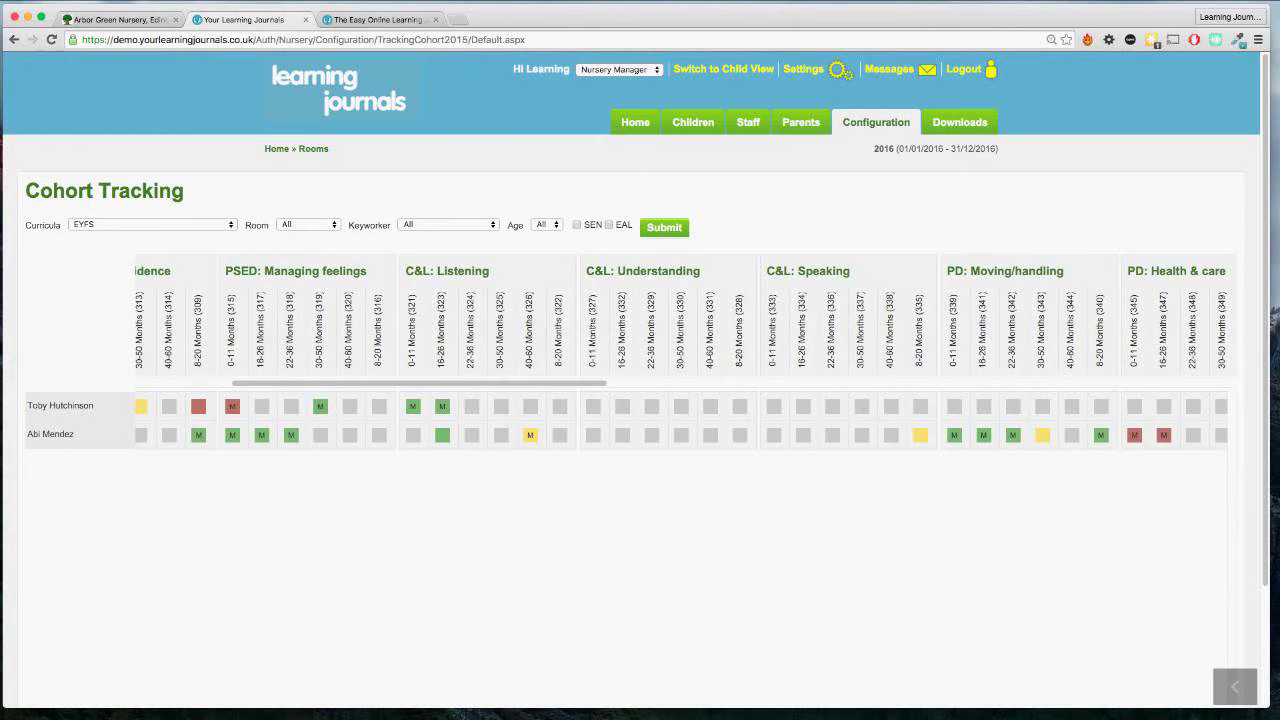
left_click(115, 226)
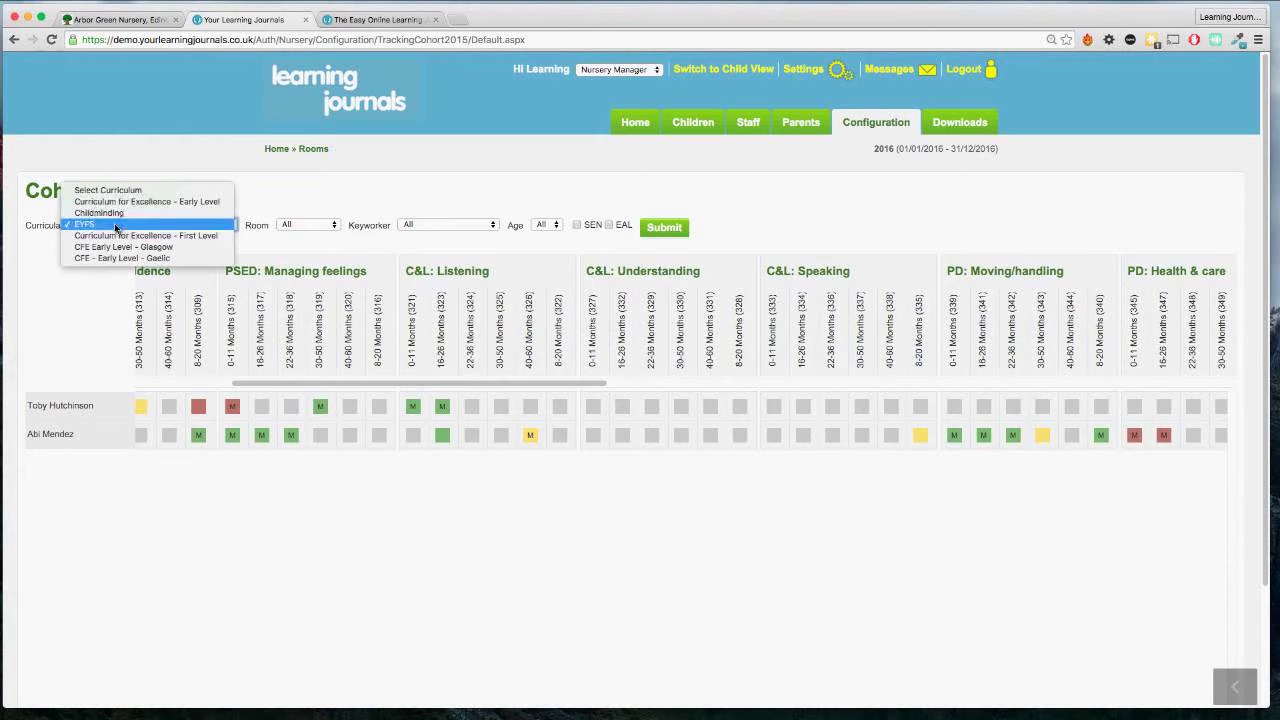
left_click(117, 203)
left_click(663, 227)
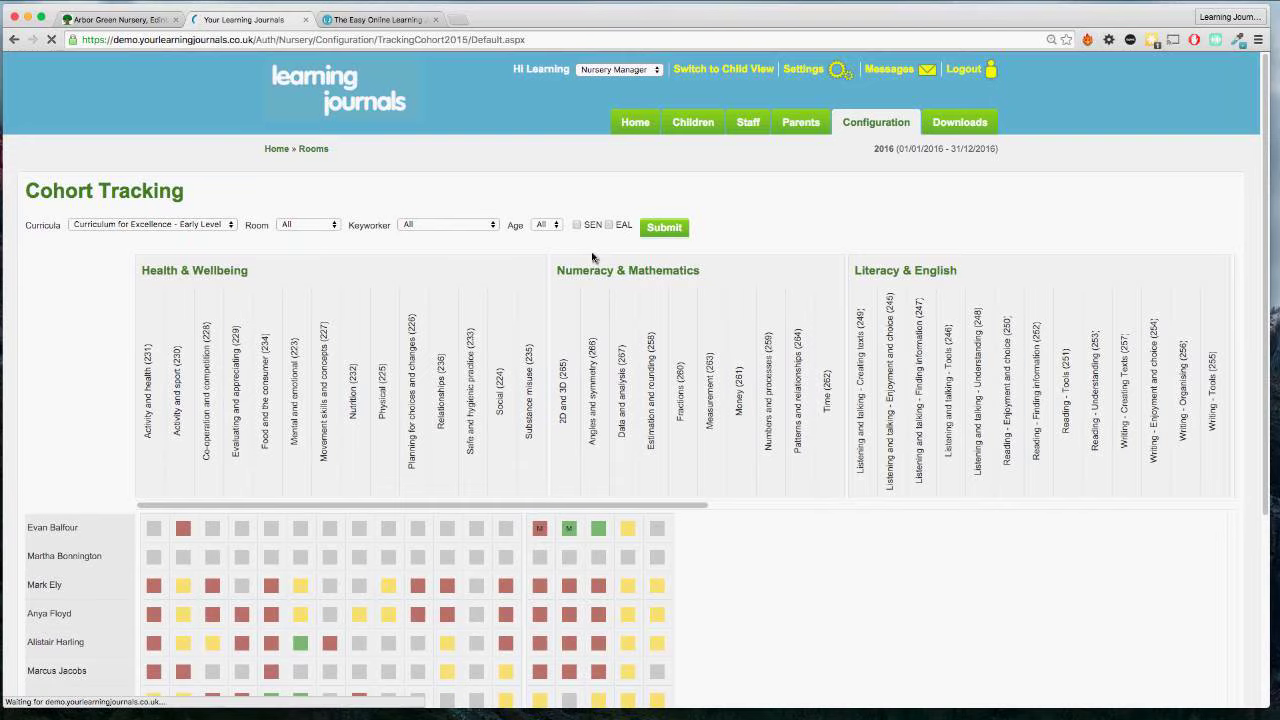
scroll(483, 426, "down", 3)
scroll(483, 426, "down", 1)
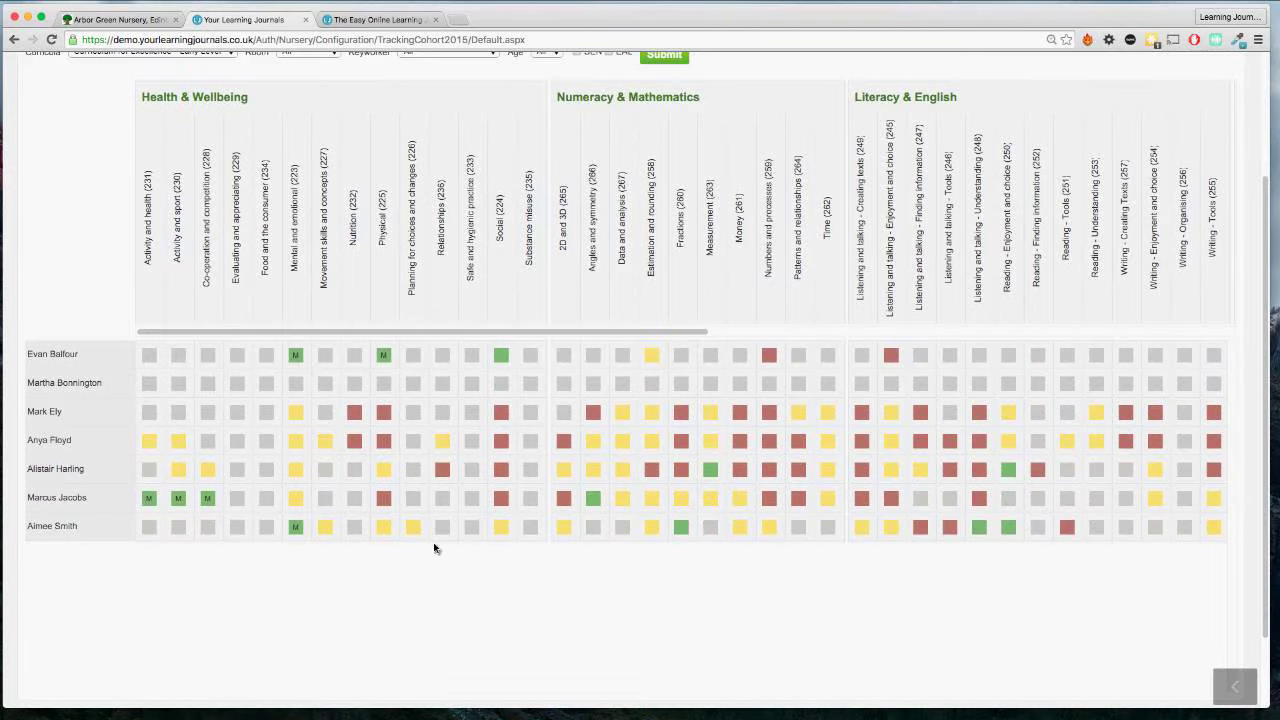
scroll(542, 295, "up", 1)
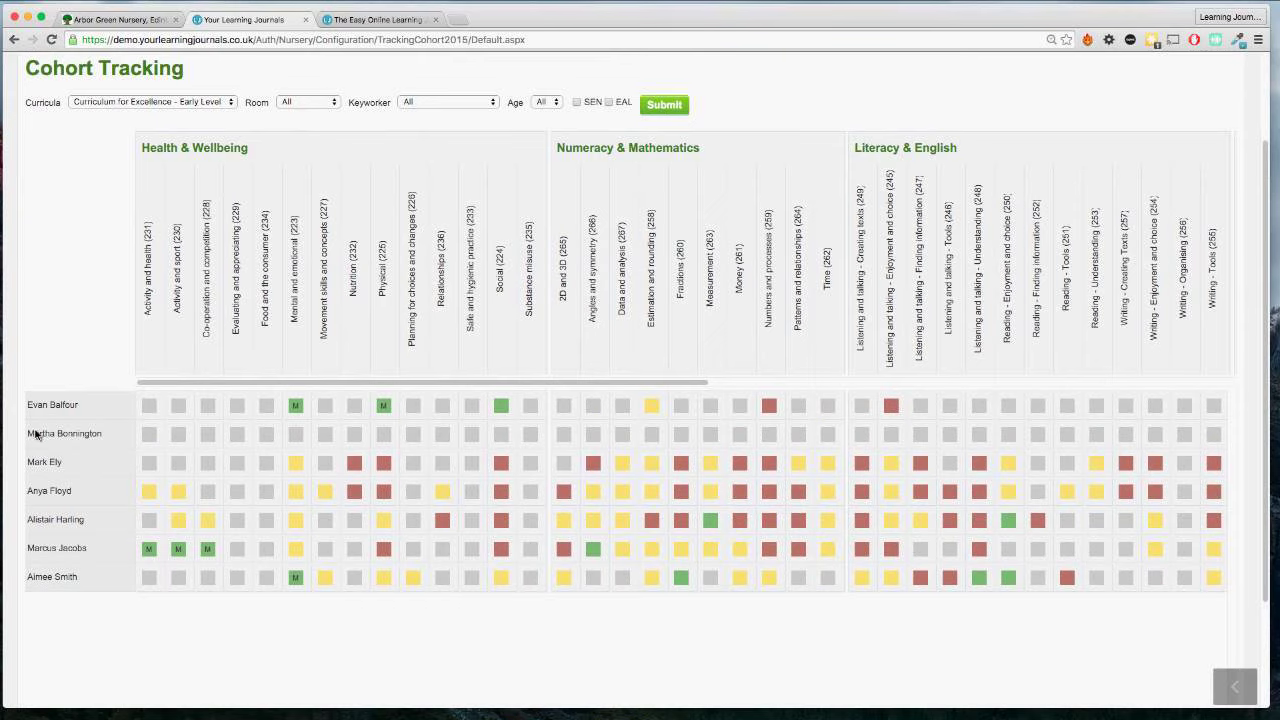
left_click_drag(32, 436, 87, 441)
scroll(492, 180, "up", 1)
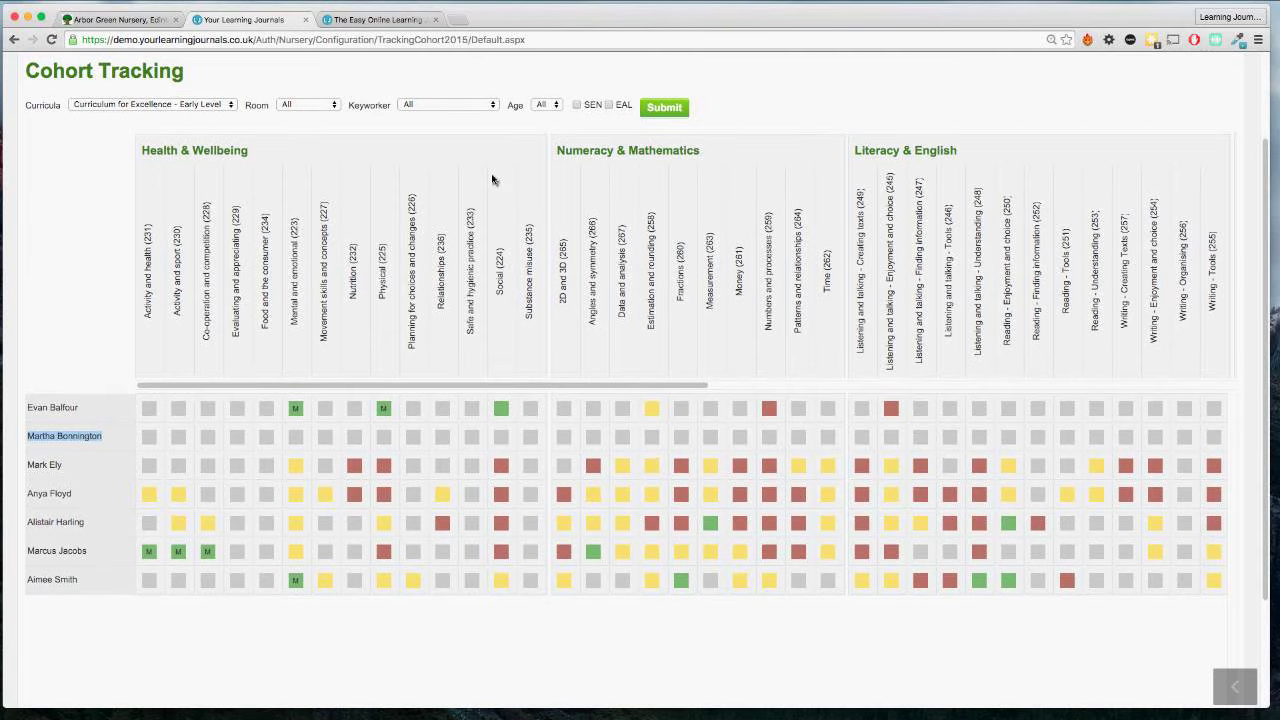
Open the first Pre-School child's profile for editing and show the child's reports.
scroll(492, 180, "up", 3)
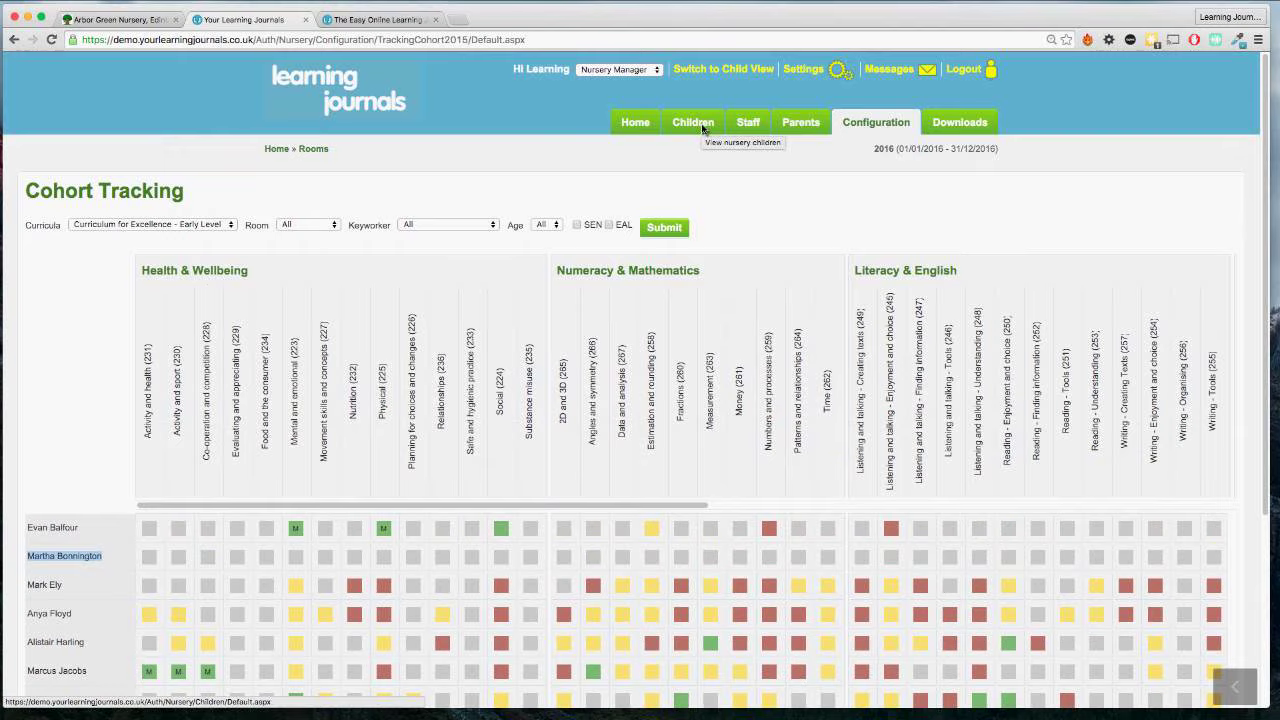
left_click(703, 127)
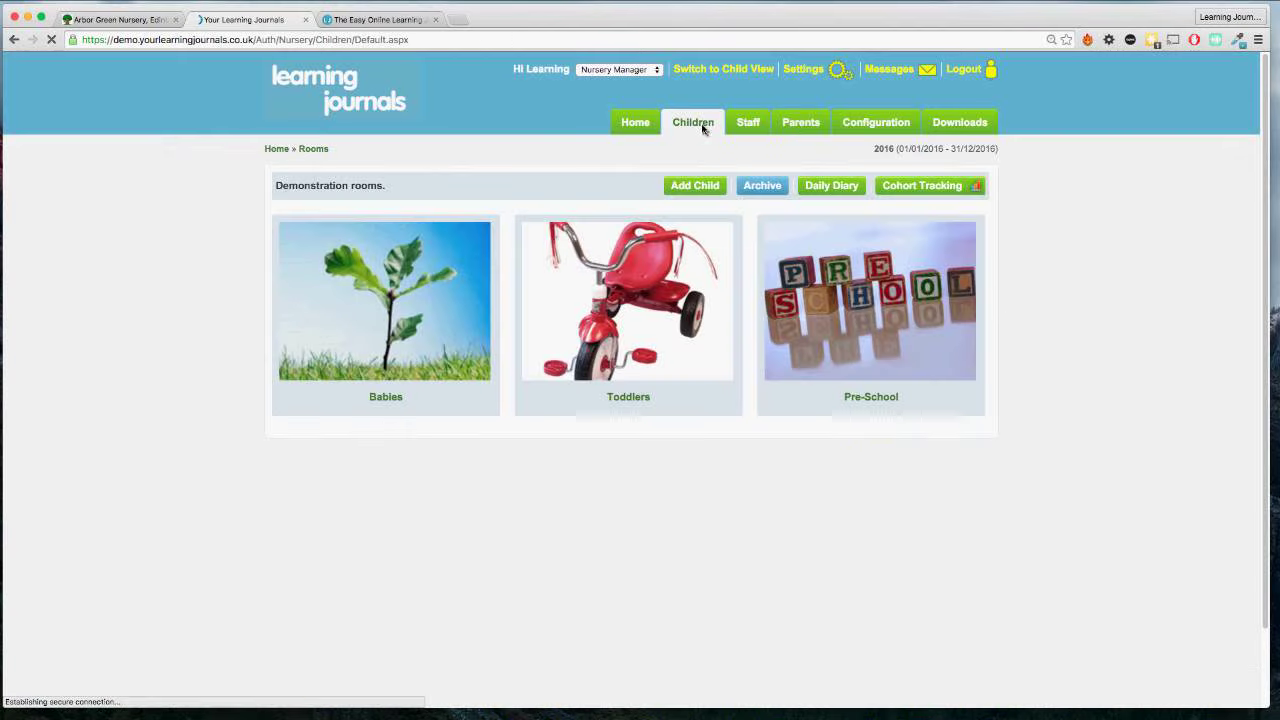
left_click(805, 256)
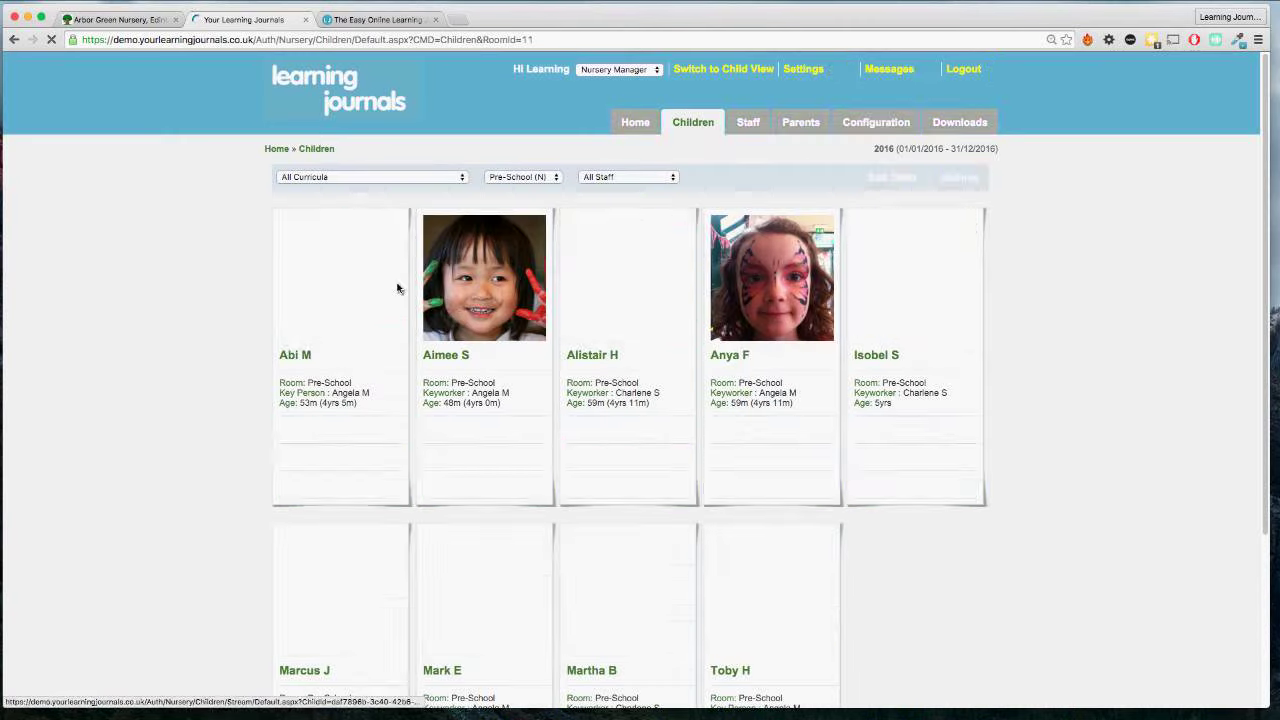
left_click(352, 265)
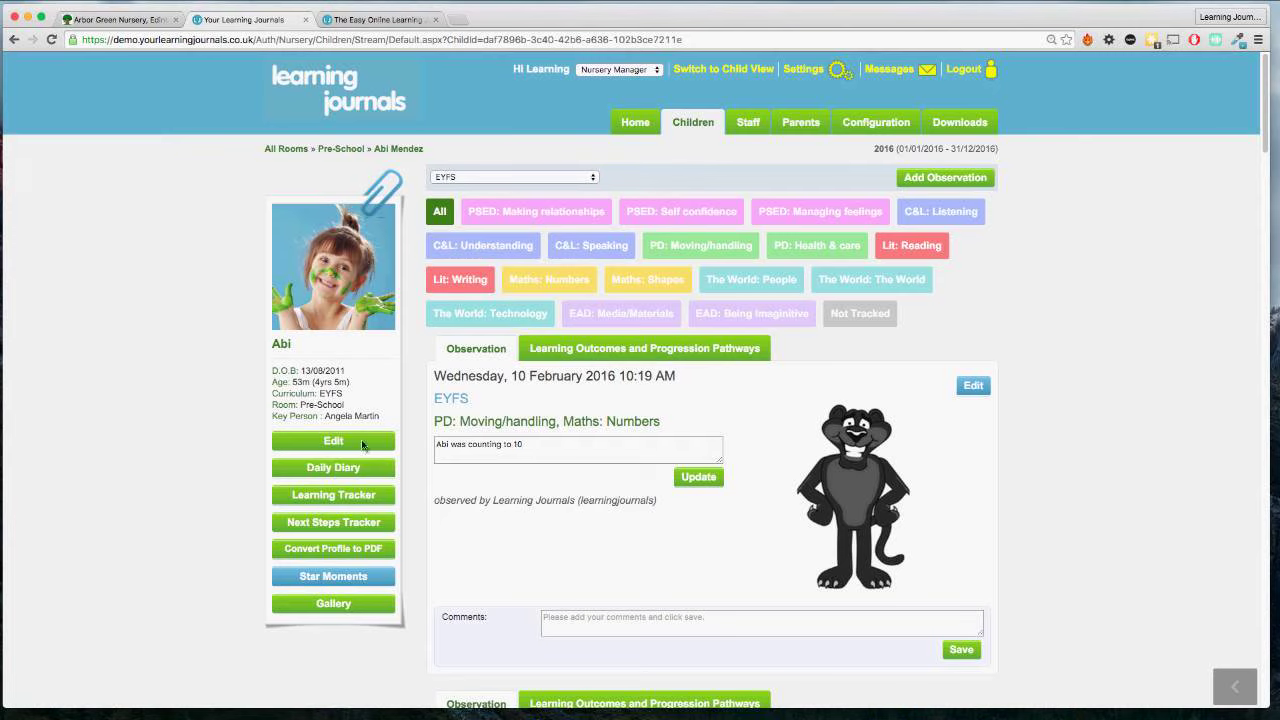
left_click(337, 446)
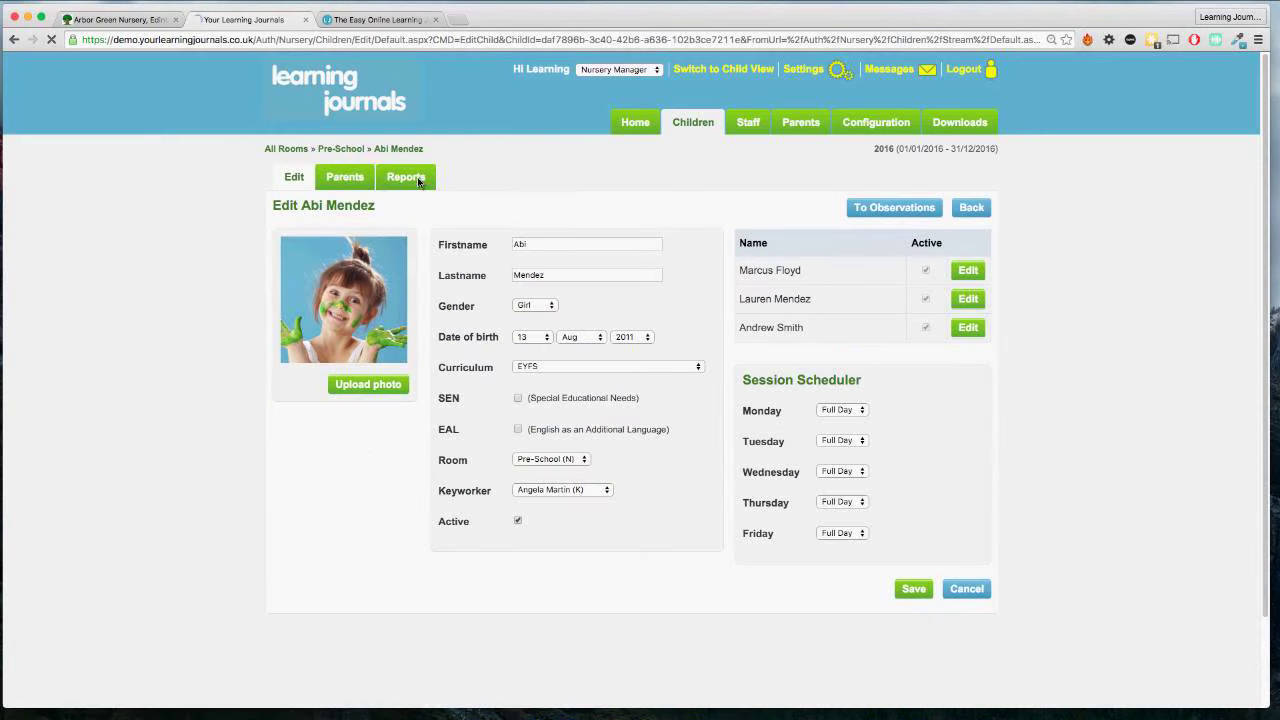
left_click(419, 181)
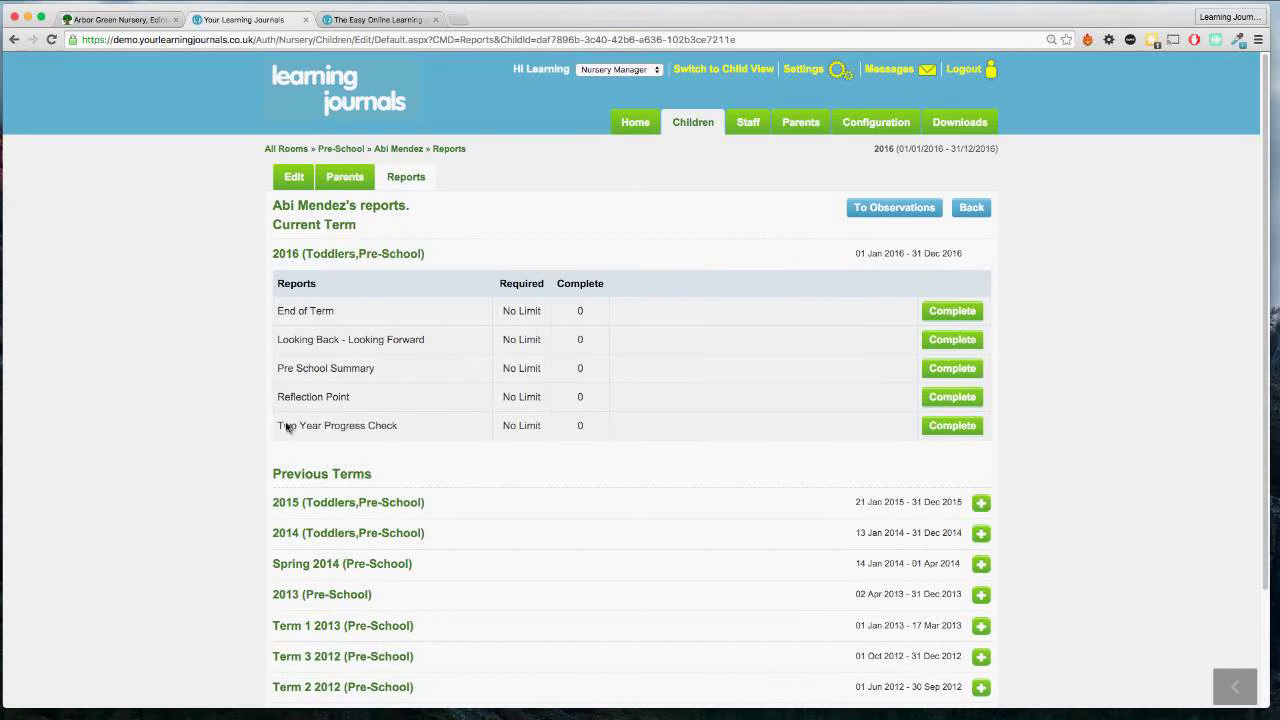
Open the Two Year Progress Check for completion in the child's current 2016 term.
left_click_drag(284, 425, 617, 431)
left_click(617, 433)
left_click(948, 427)
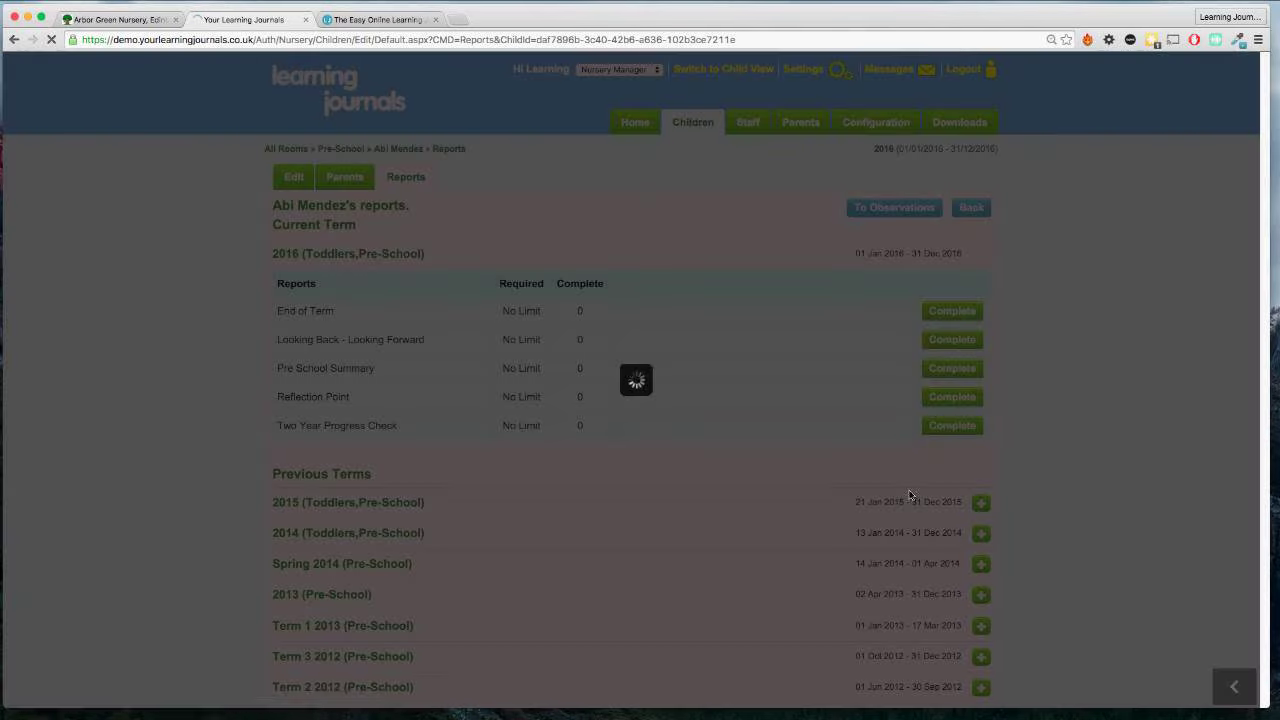
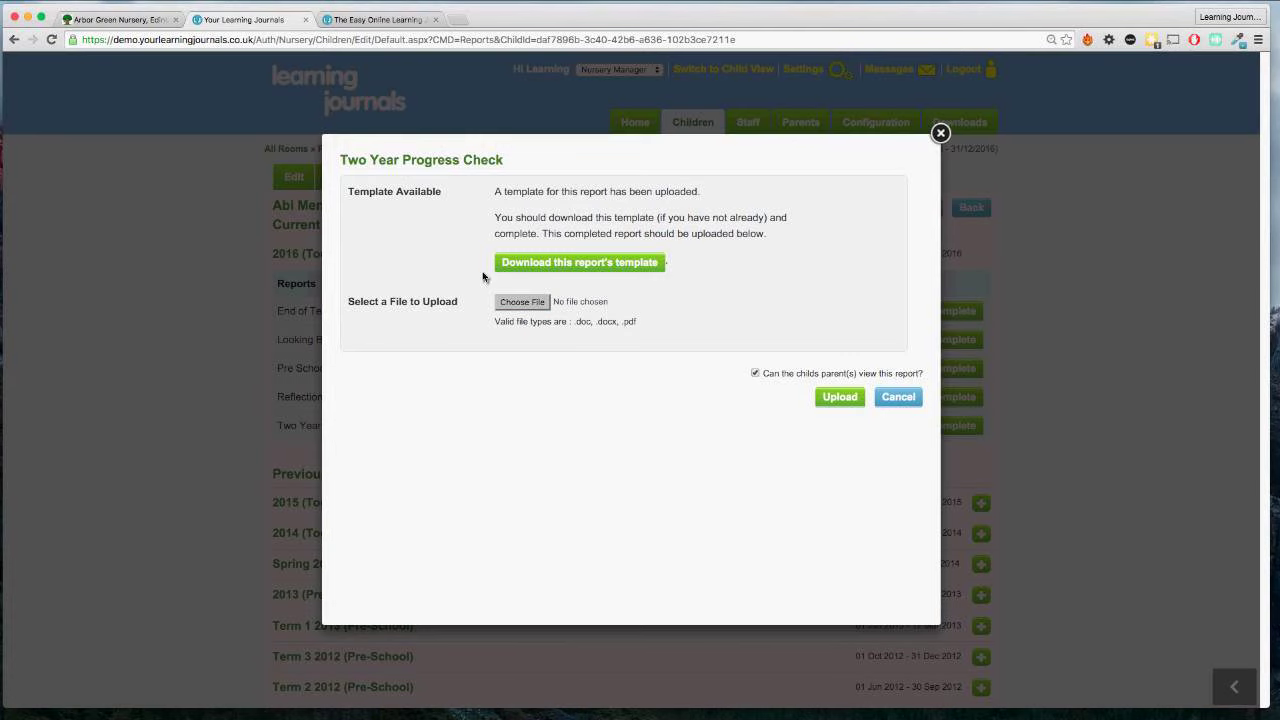
Close the Two Year Progress Check and open the child's Reflection Point report for the 2016 term to examine its sections.
left_click(940, 133)
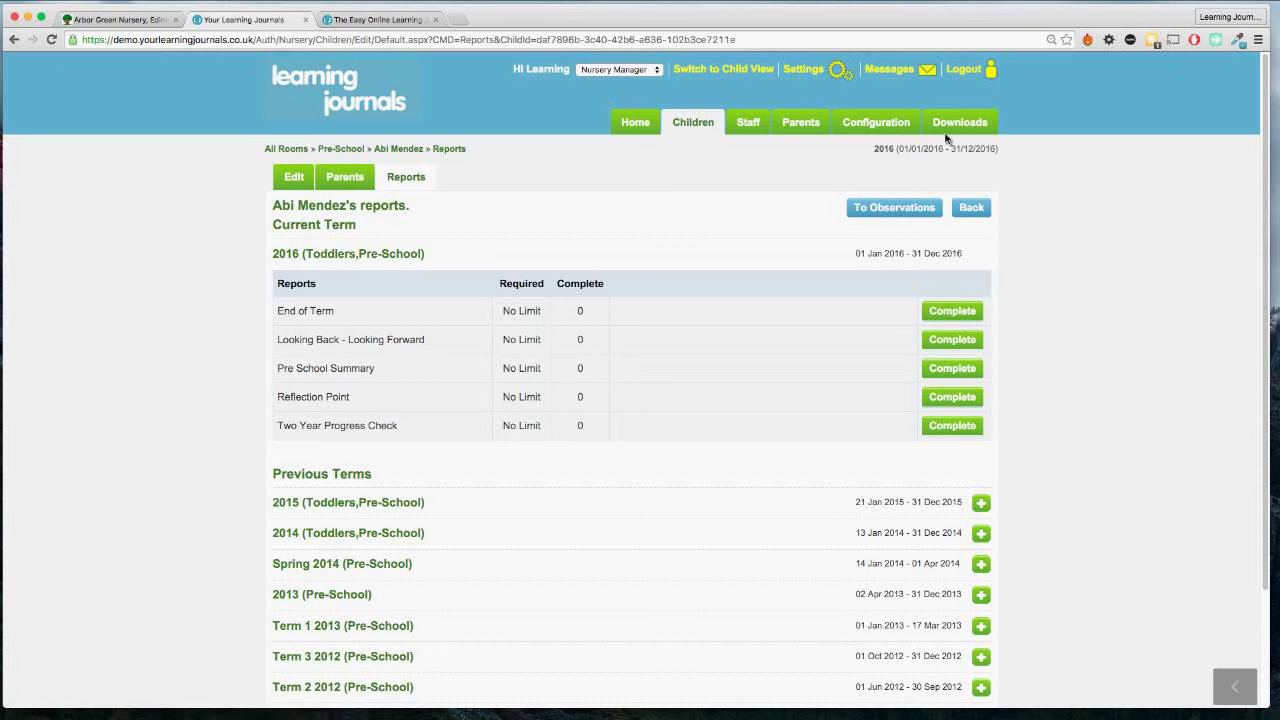
left_click(958, 400)
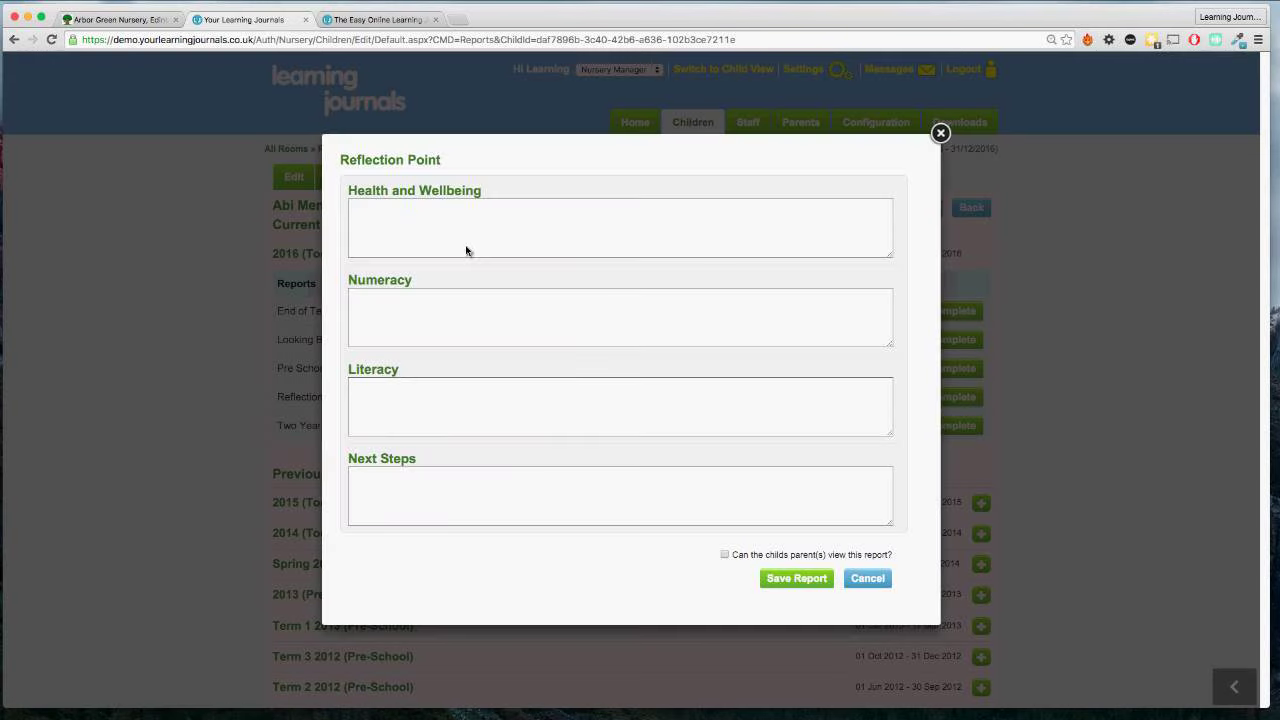
left_click_drag(341, 162, 442, 165)
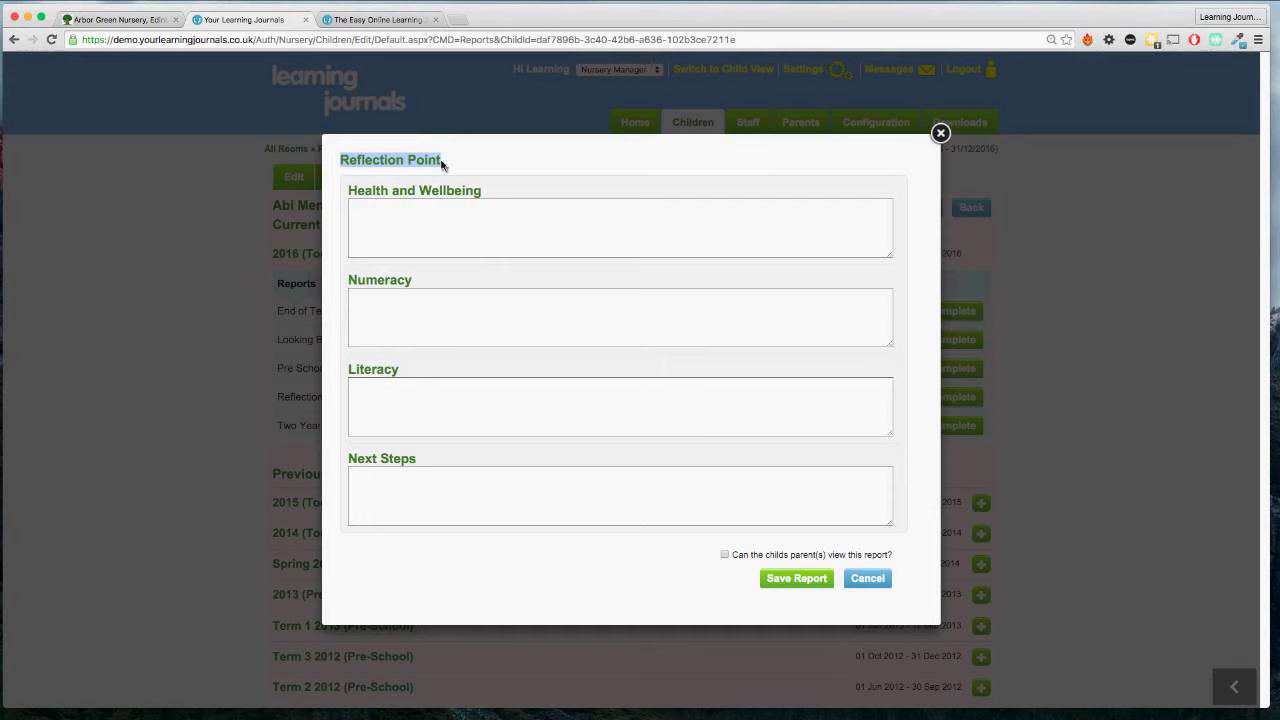
left_click(445, 236)
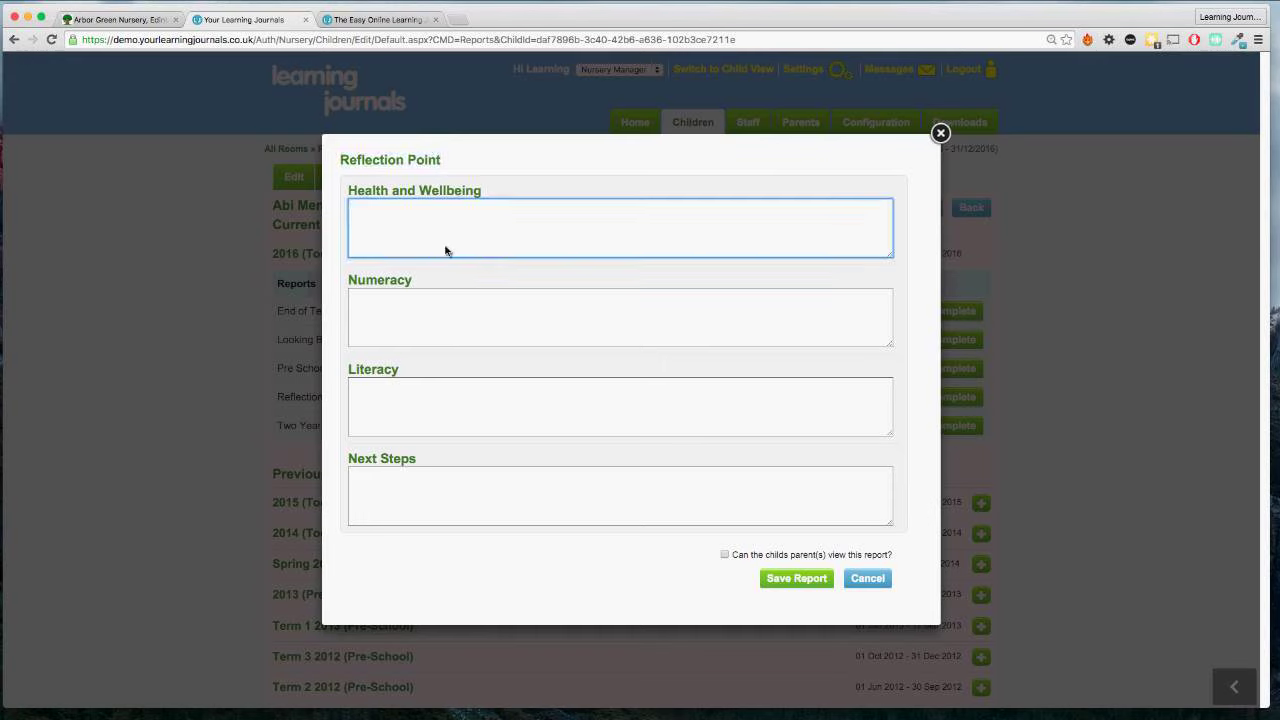
left_click(424, 323)
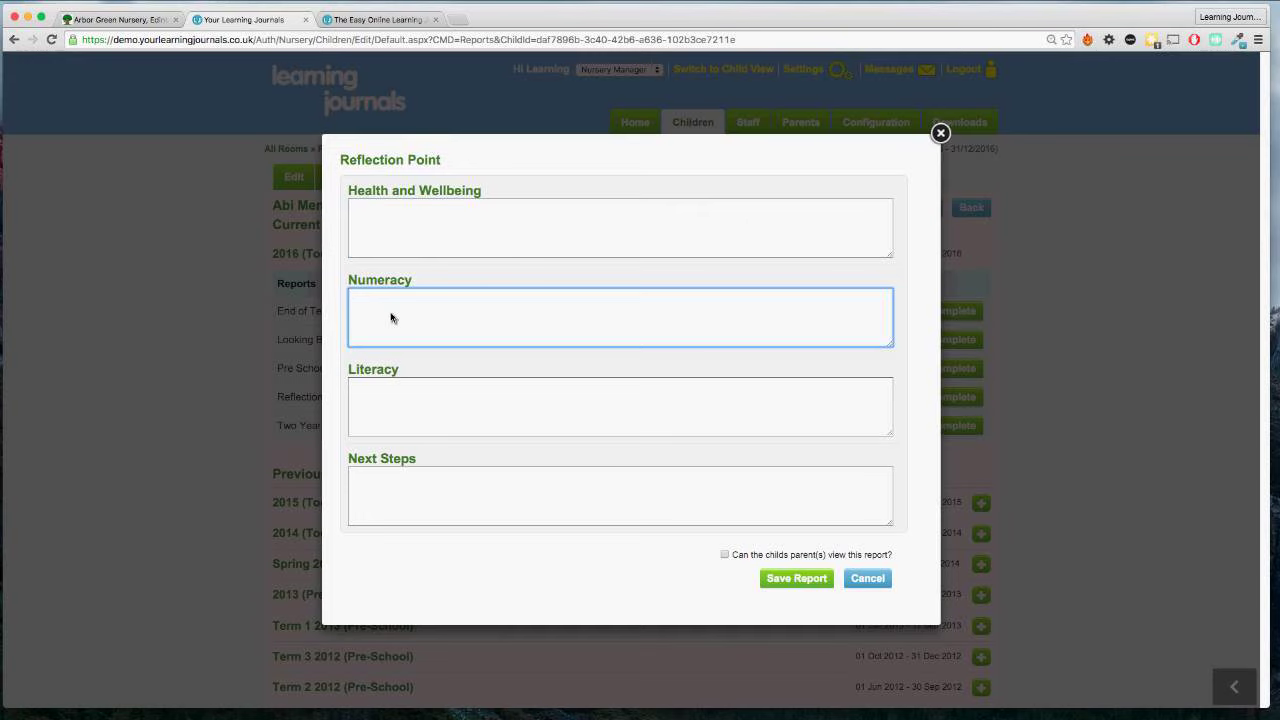
Draft a Numeracy comment in the Reflection Point report saying the child learned to count to 10.
left_click_drag(350, 193, 481, 207)
left_click(481, 208)
left_click(421, 310)
Draft a Health and Wellbeing comment saying the child is socialising well with her friend, correcting the spelling of "socialising" and "friend".
left_click(444, 240)
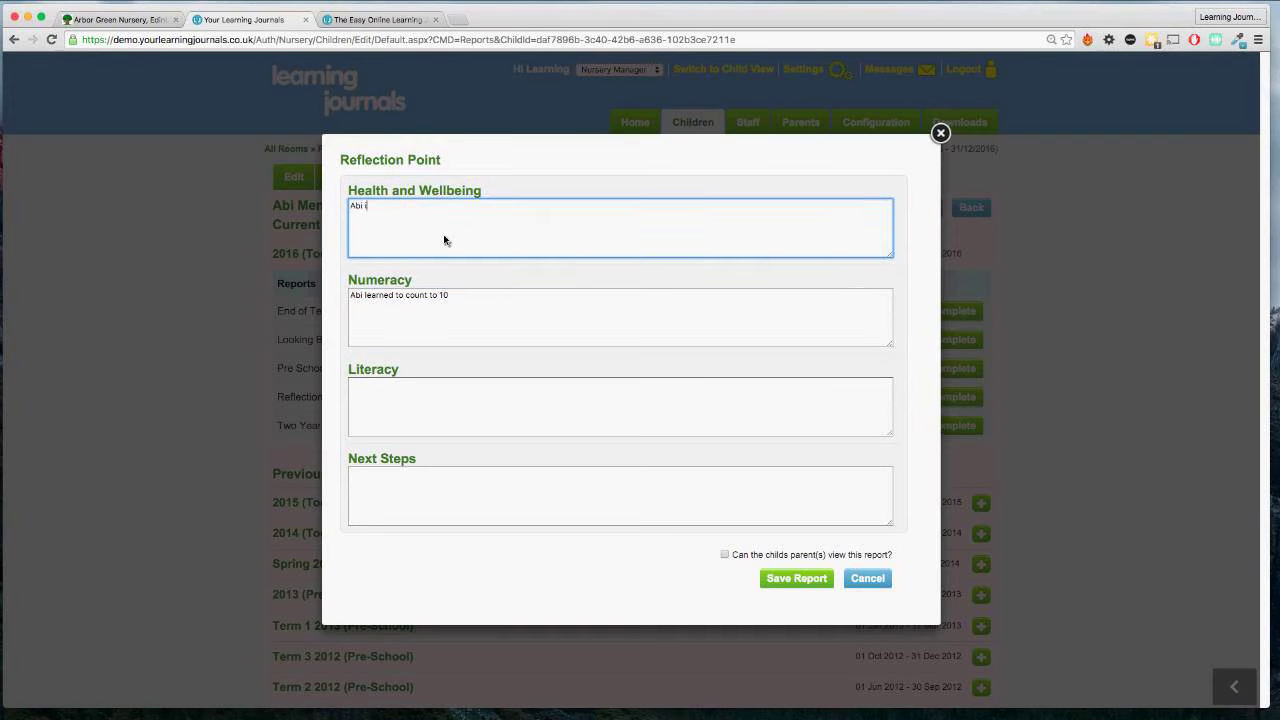
type("Abi is scialising well with her firend")
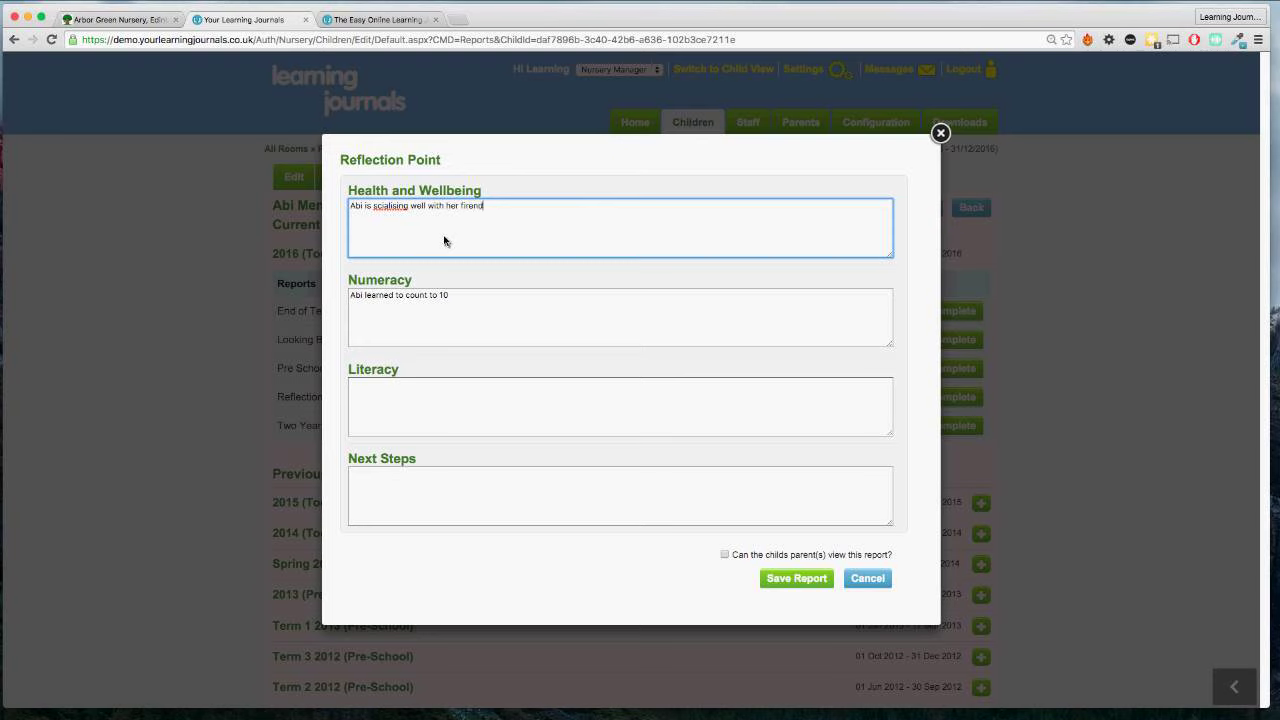
right_click(391, 206)
left_click(428, 211)
type("riend.")
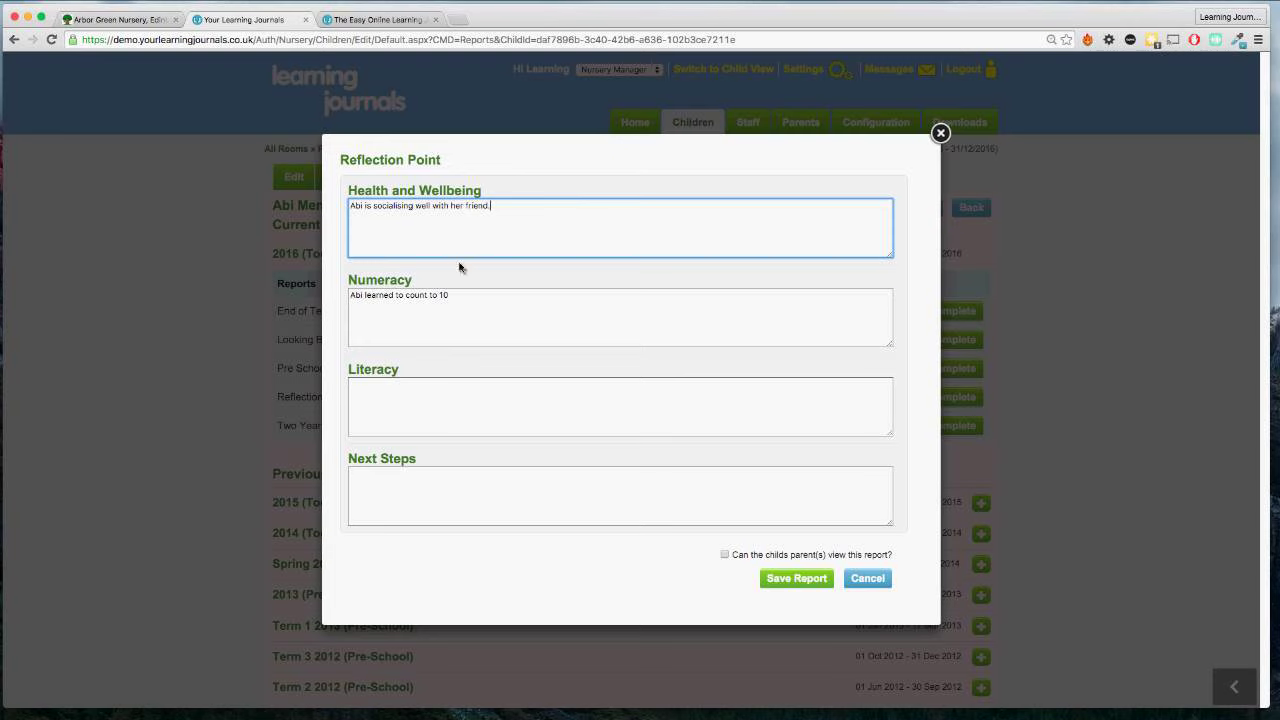
End the Numeracy comment with a full stop and close the Reflection Point report without saving.
left_click(462, 298)
type(".")
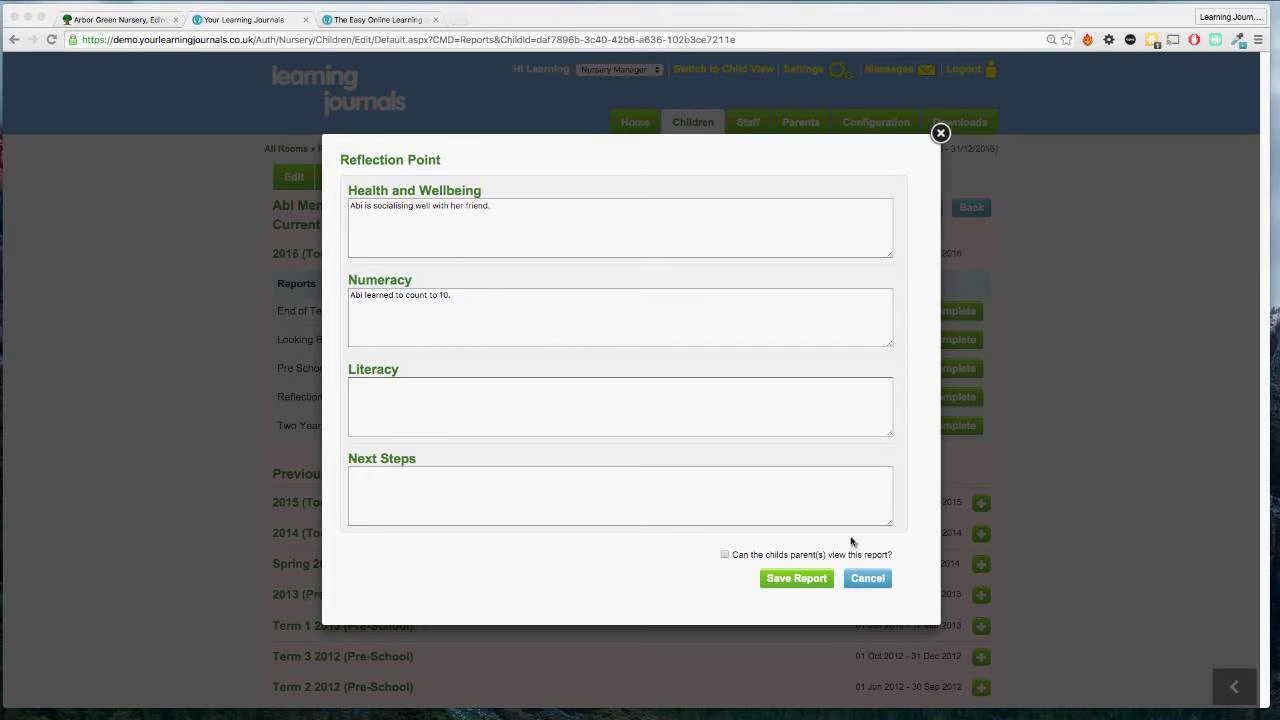
left_click(940, 133)
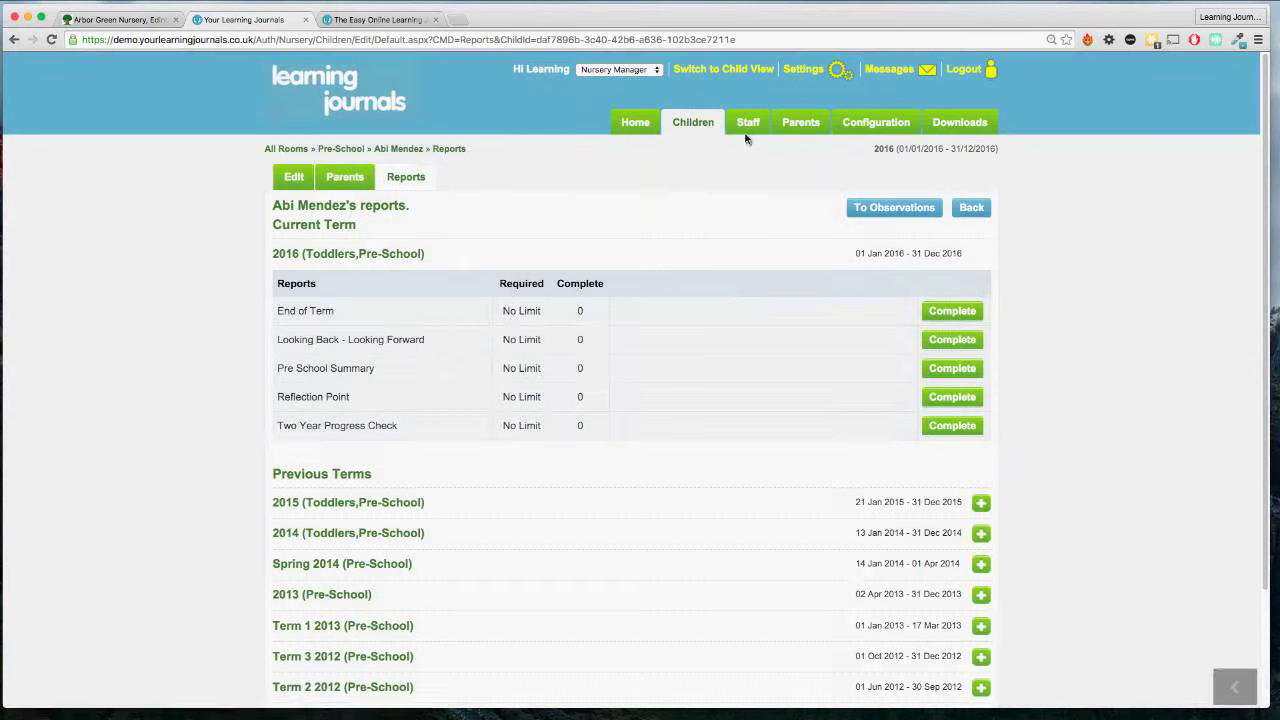
Return to the nursery's rooms overview and open a blank Add Child form.
left_click(709, 128)
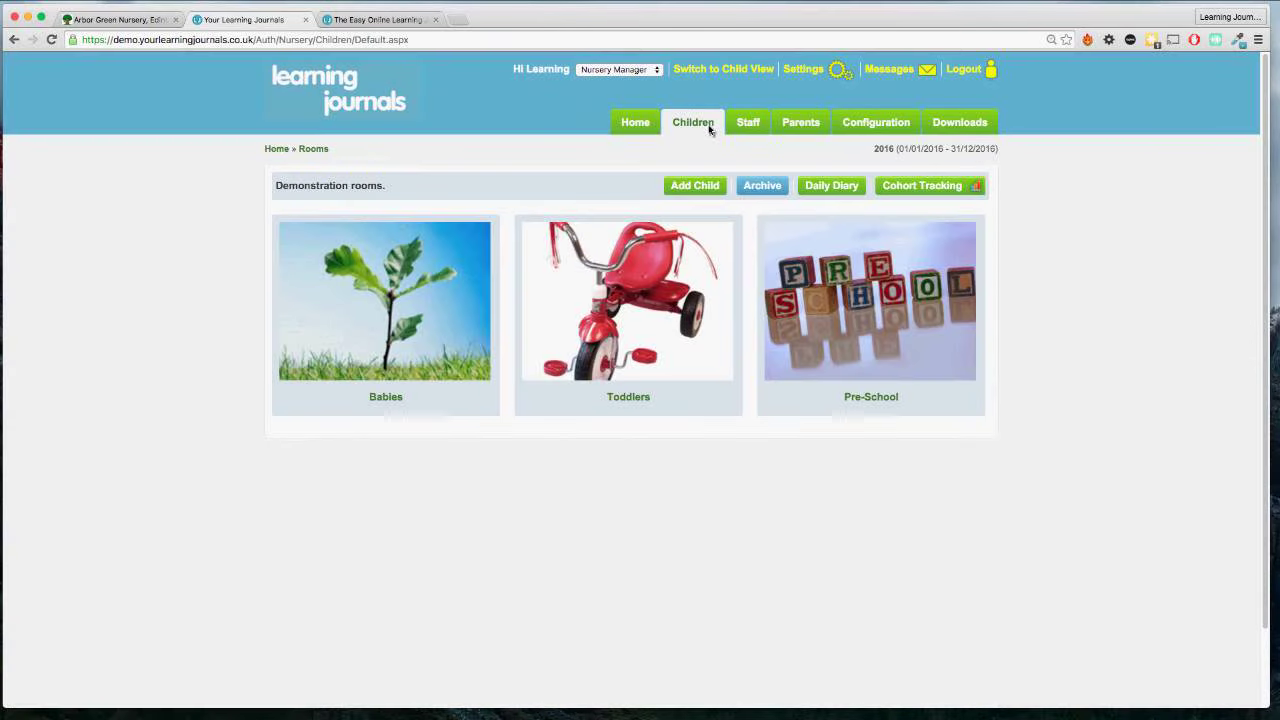
left_click(703, 186)
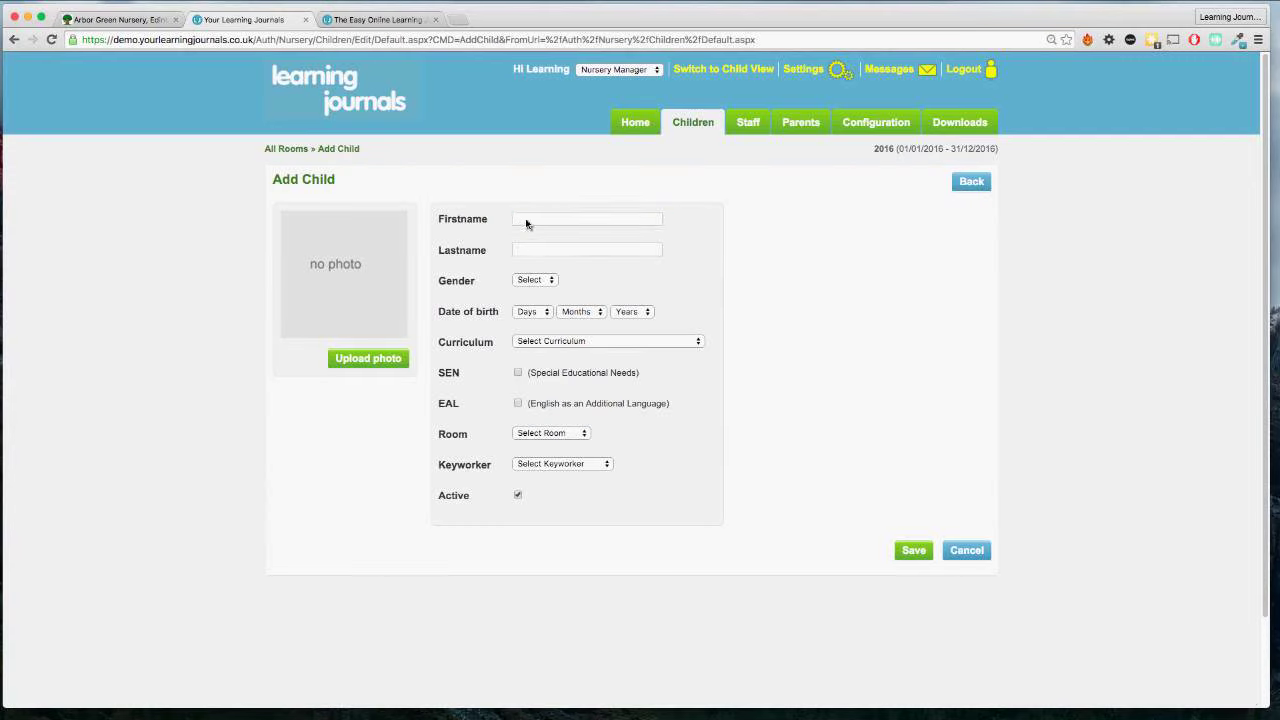
left_click(526, 220)
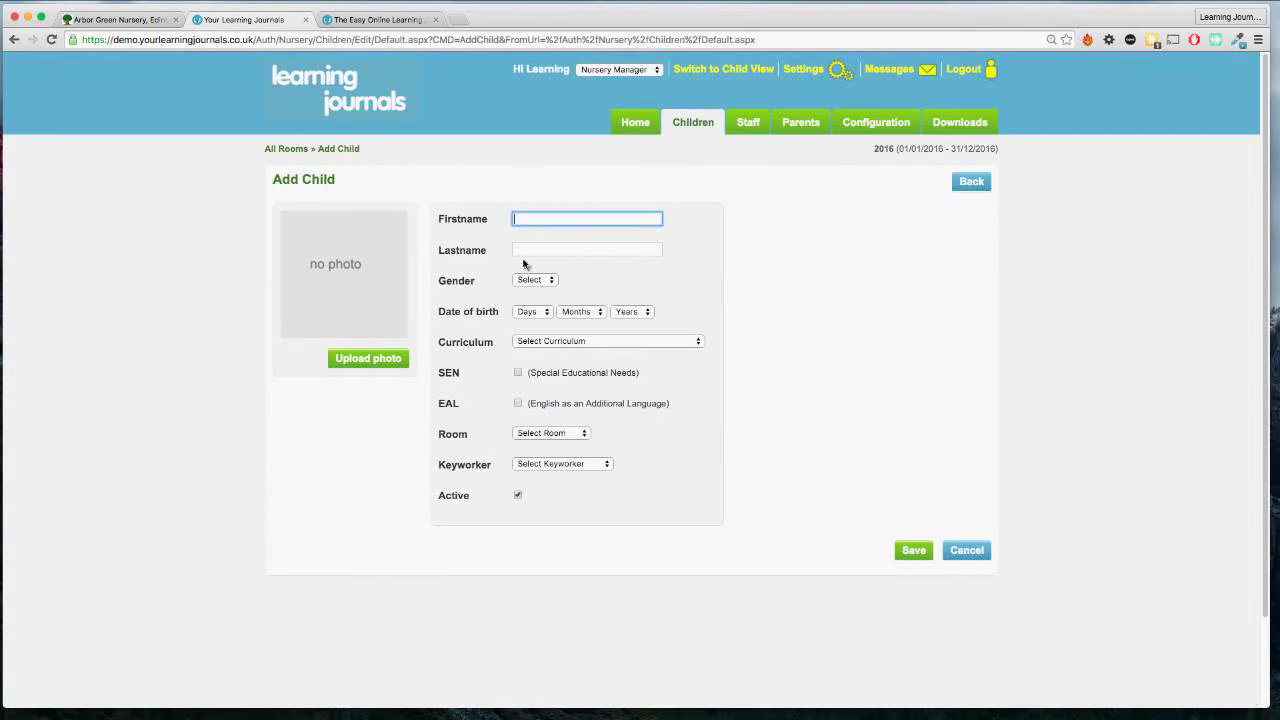
Try the SEN and EAL options on the Add Child form, switch both off again, and view the Room and Keyworker choices.
left_click(519, 374)
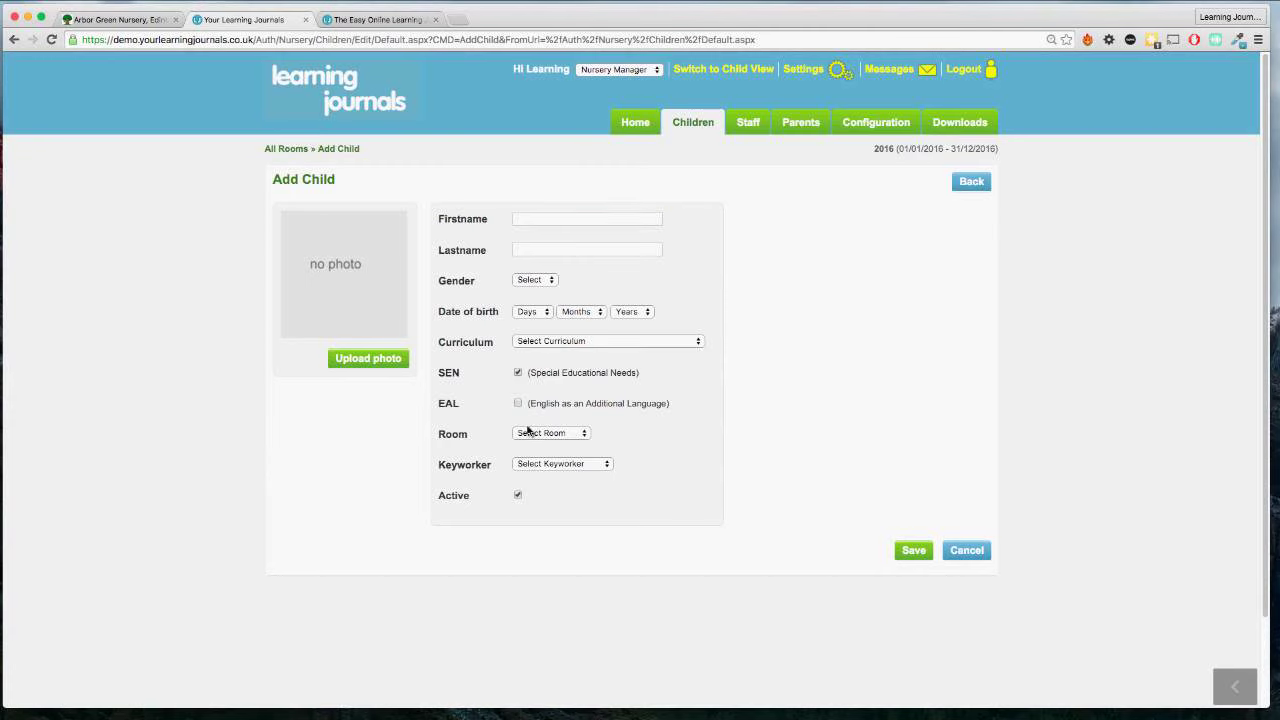
left_click(518, 374)
left_click(518, 404)
left_click(521, 405)
left_click(524, 434)
left_click(628, 480)
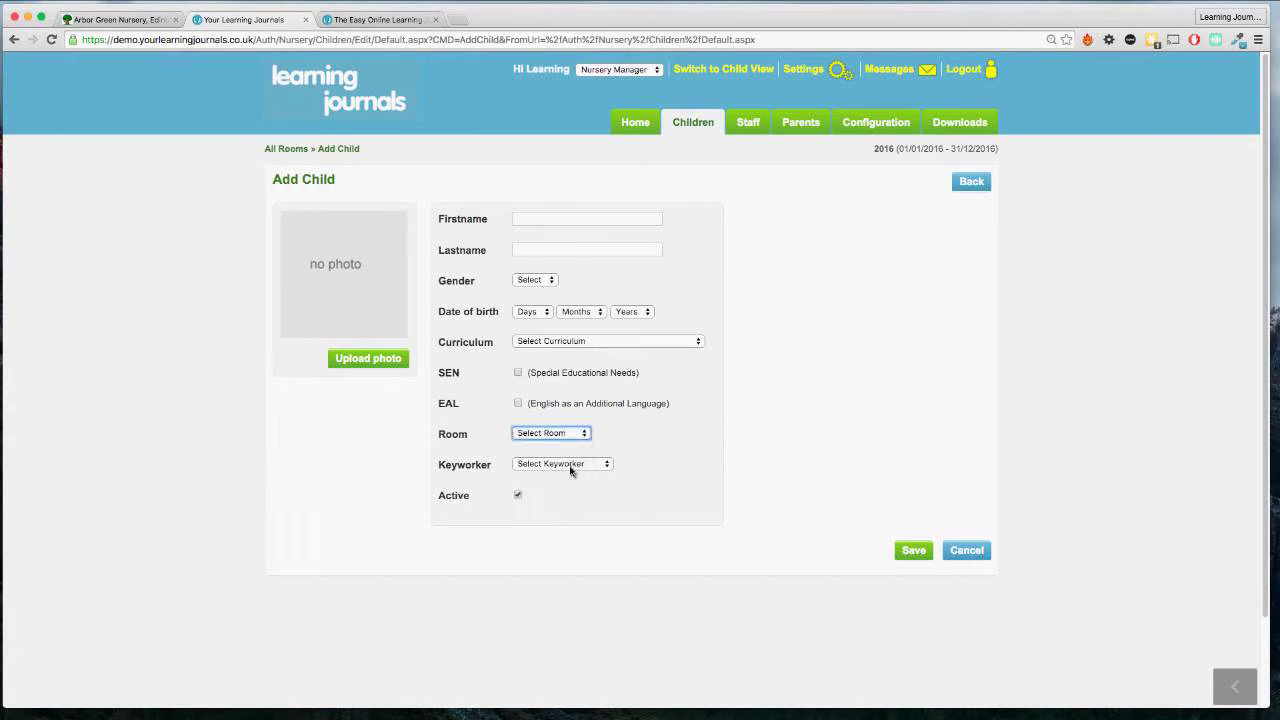
left_click(571, 466)
left_click(684, 511)
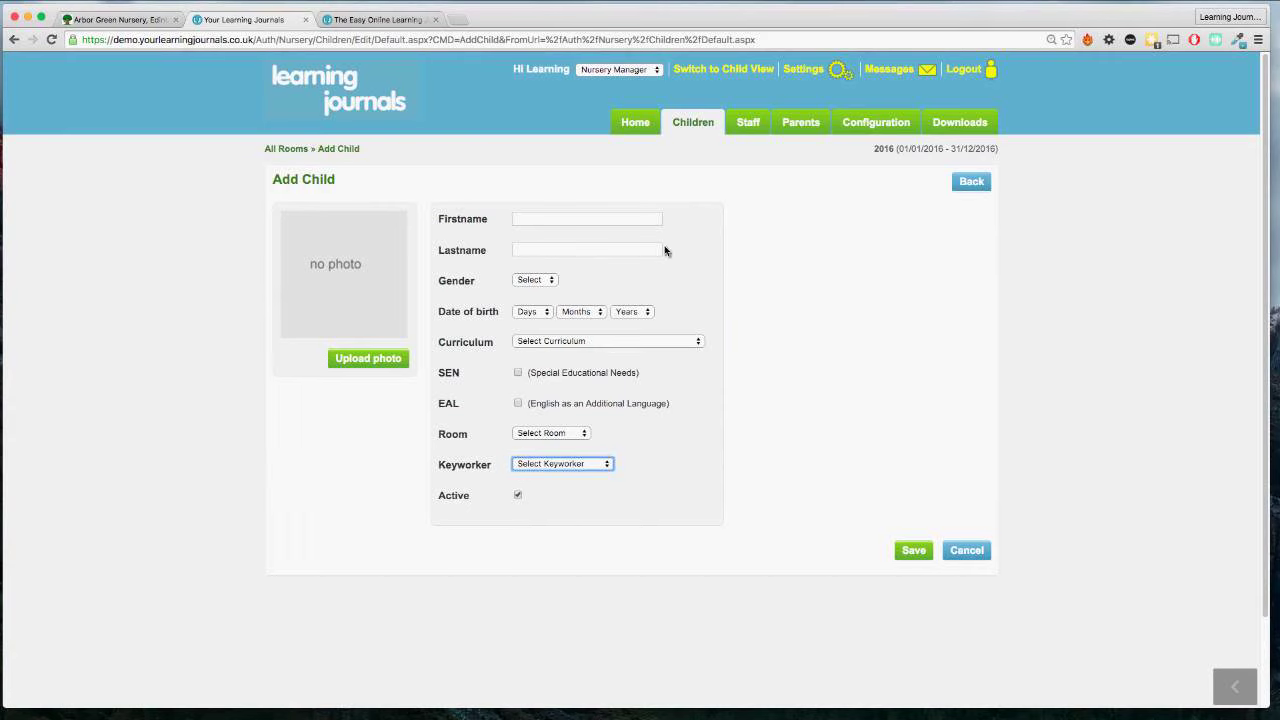
View the nursery's staff list and check the notification settings on the Add Parent form.
left_click(744, 126)
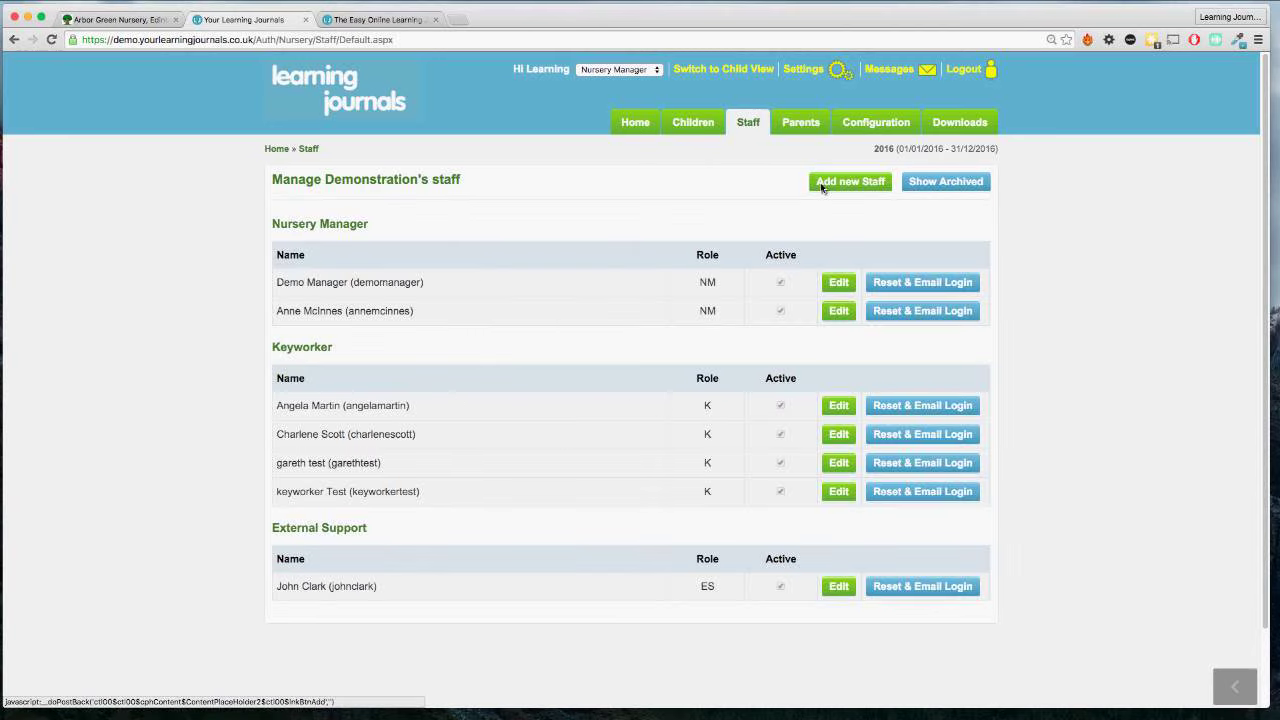
left_click(800, 124)
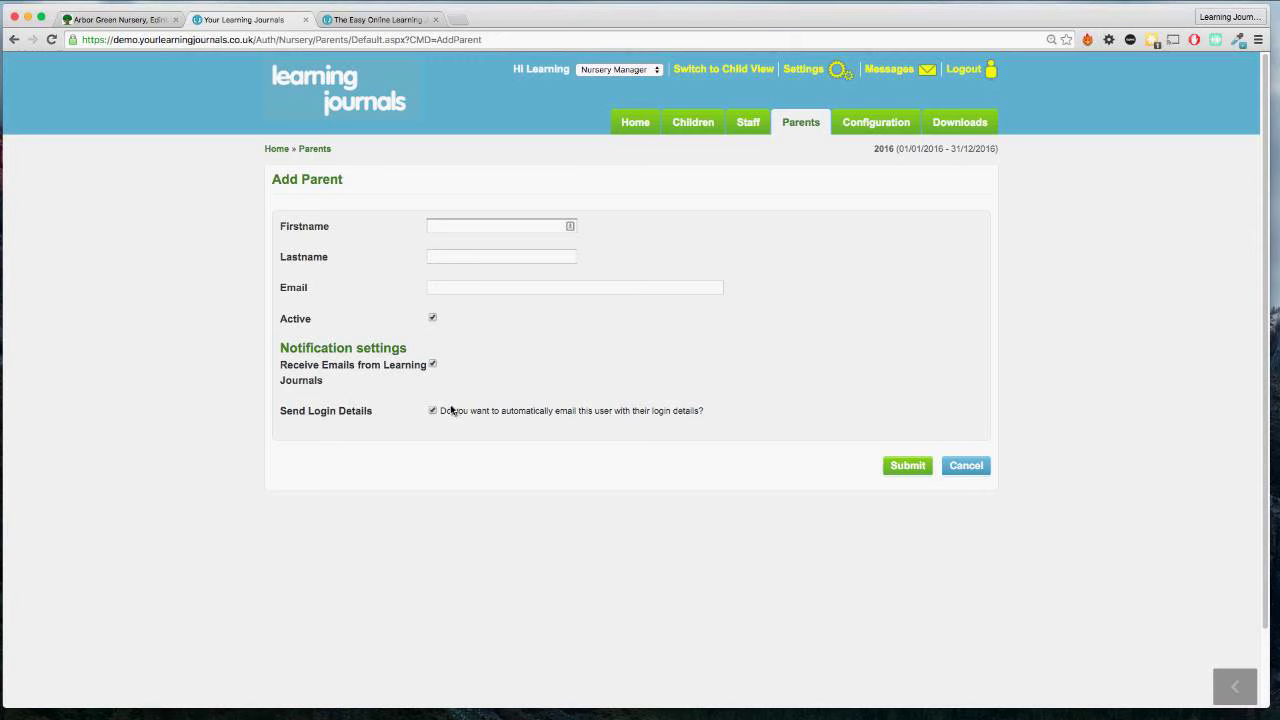
left_click(432, 364)
Display the list of live parents and check their linked children and last login dates.
left_click(808, 122)
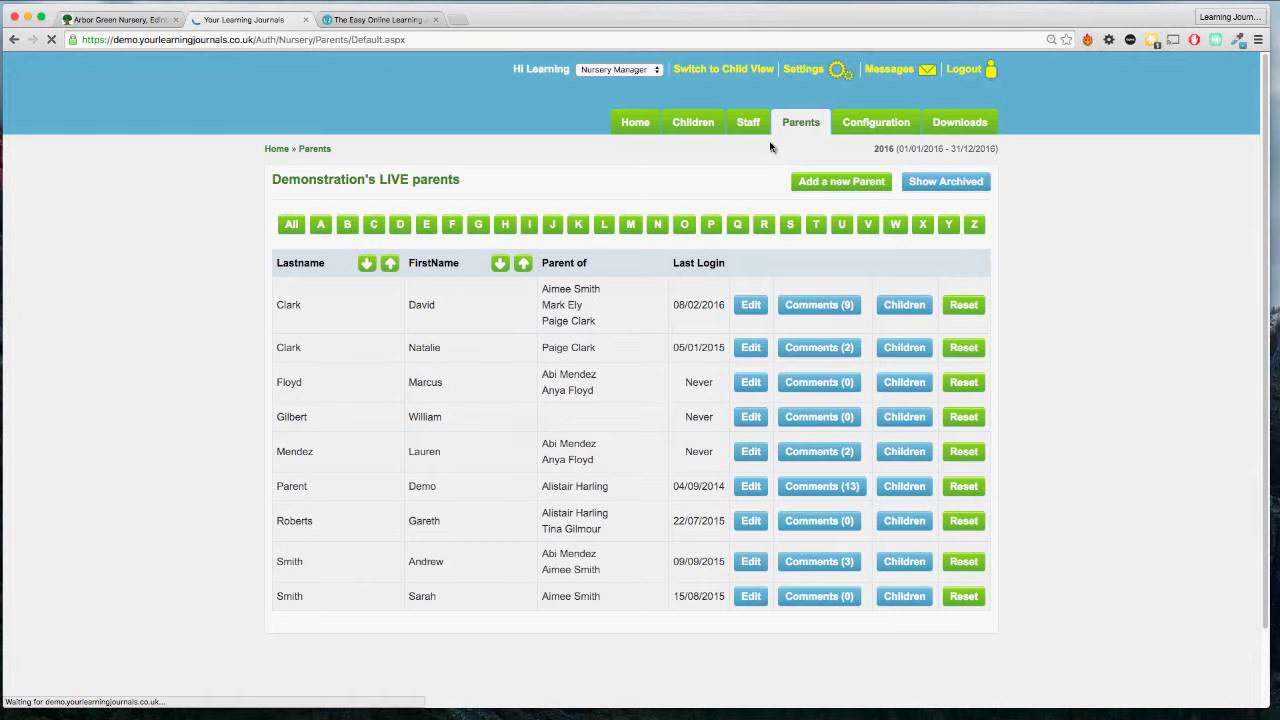
scroll(512, 428, "down", 1)
scroll(512, 428, "down", 2)
left_click_drag(545, 229, 724, 252)
left_click(679, 291)
left_click_drag(679, 291, 724, 302)
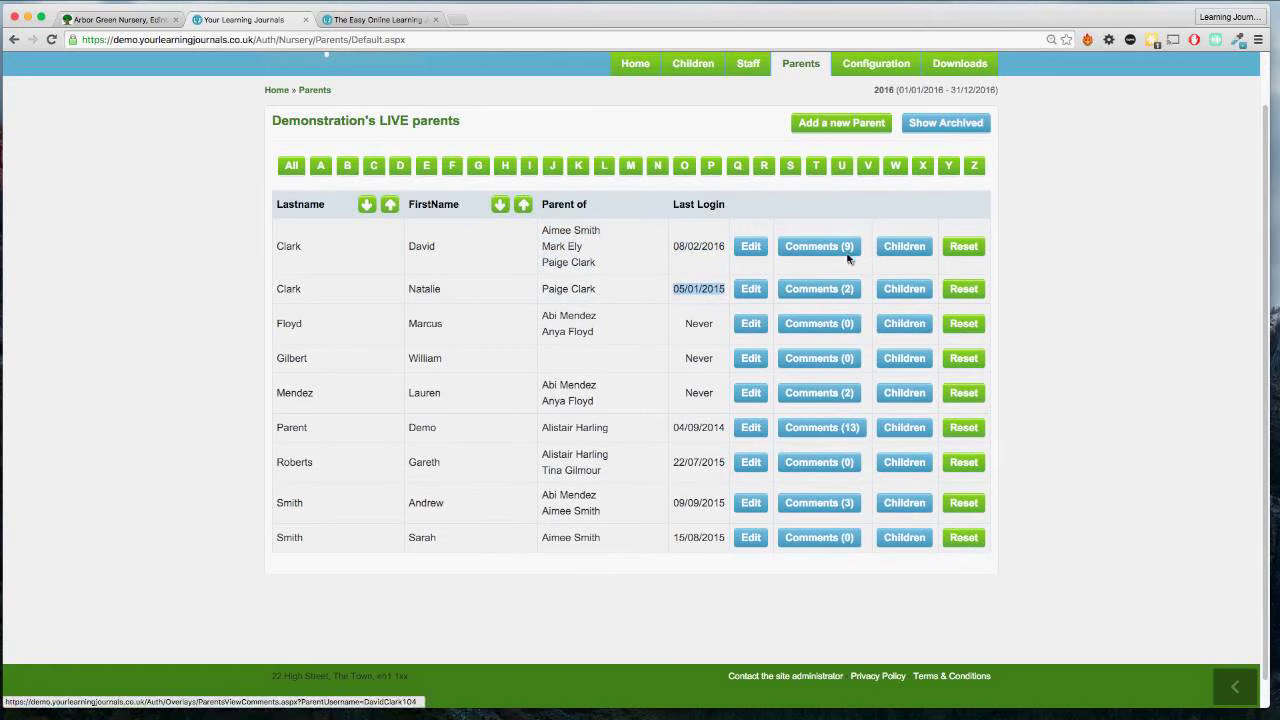
left_click(419, 376)
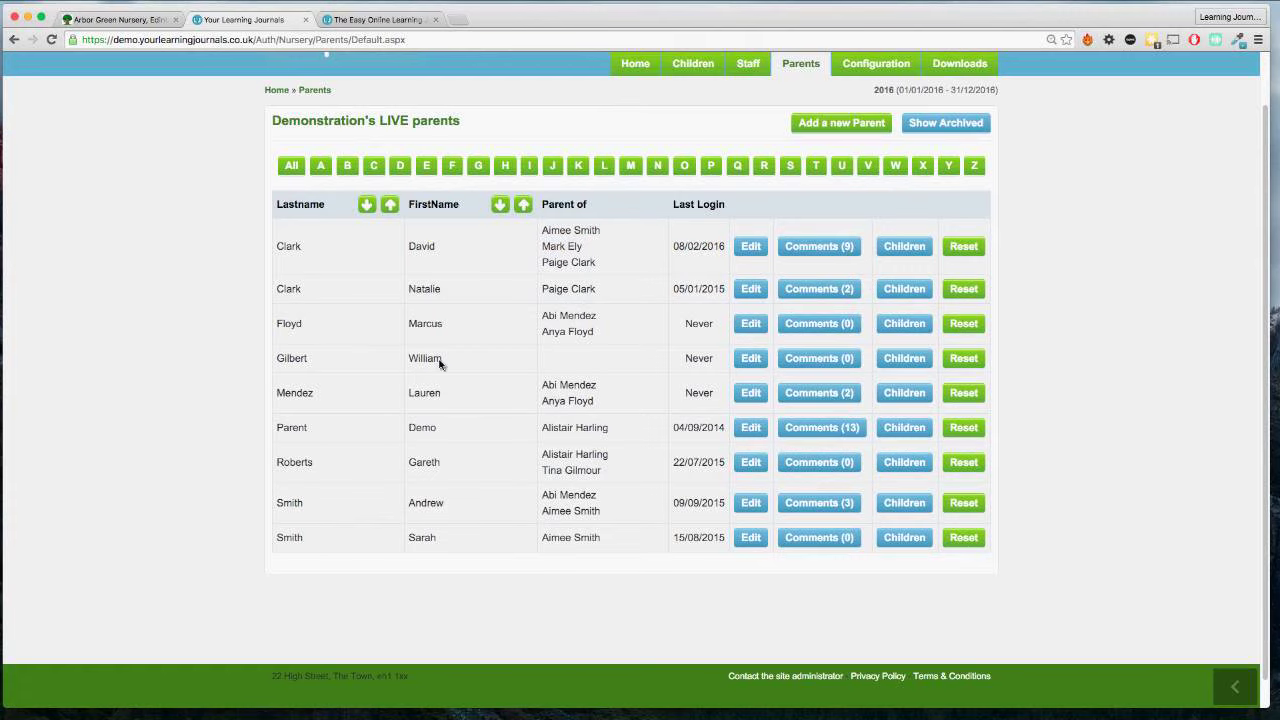
Open the children associated with the fourth parent in the list and add the first available child to that parent.
left_click(910, 362)
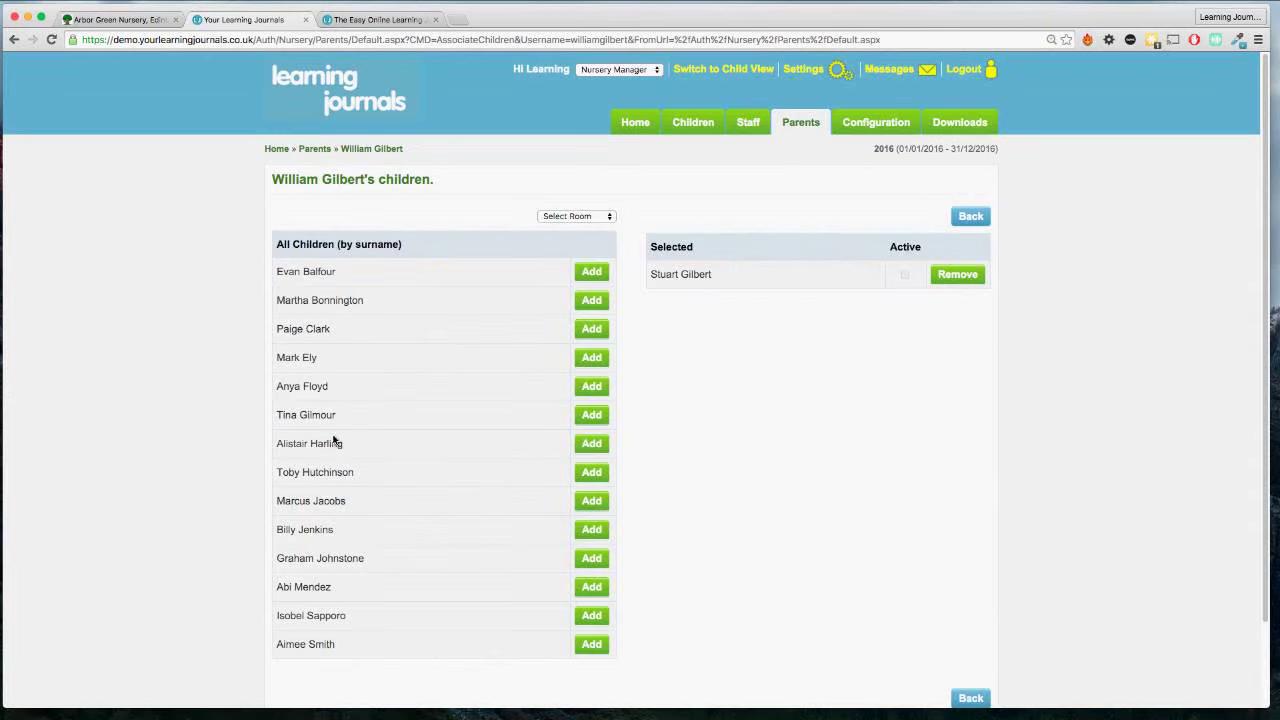
scroll(340, 540, "down", 1)
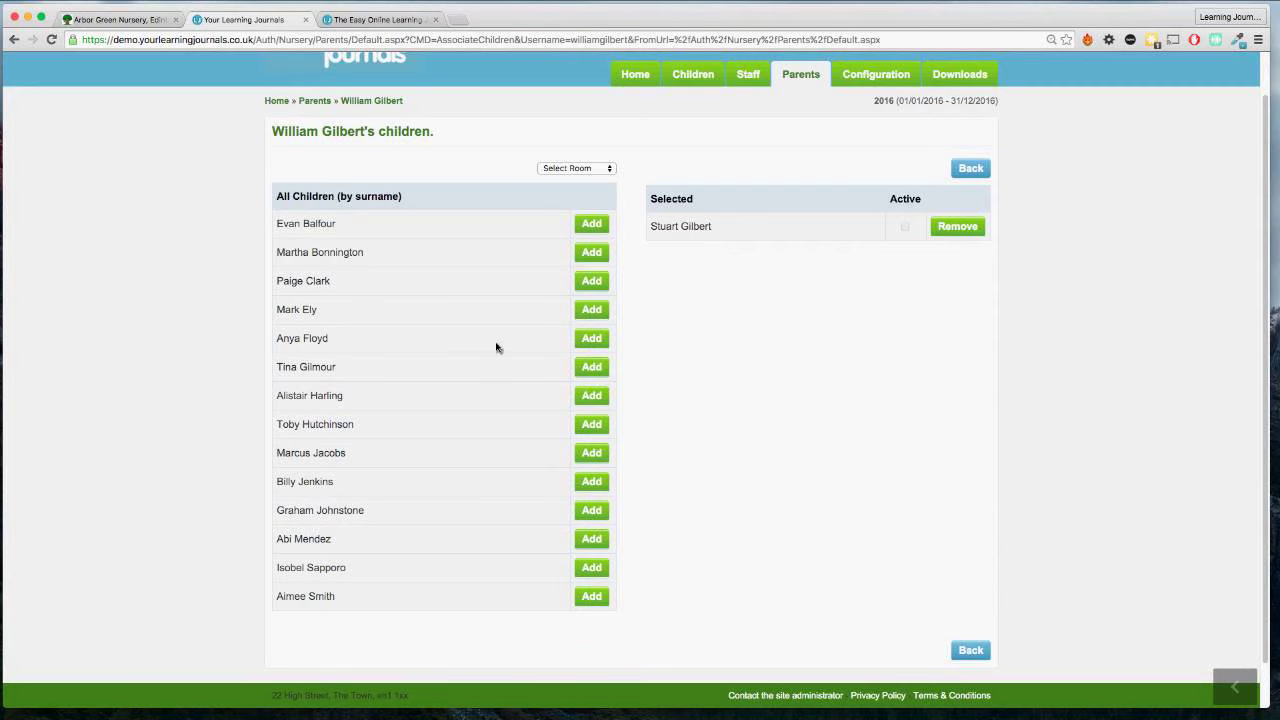
left_click(591, 229)
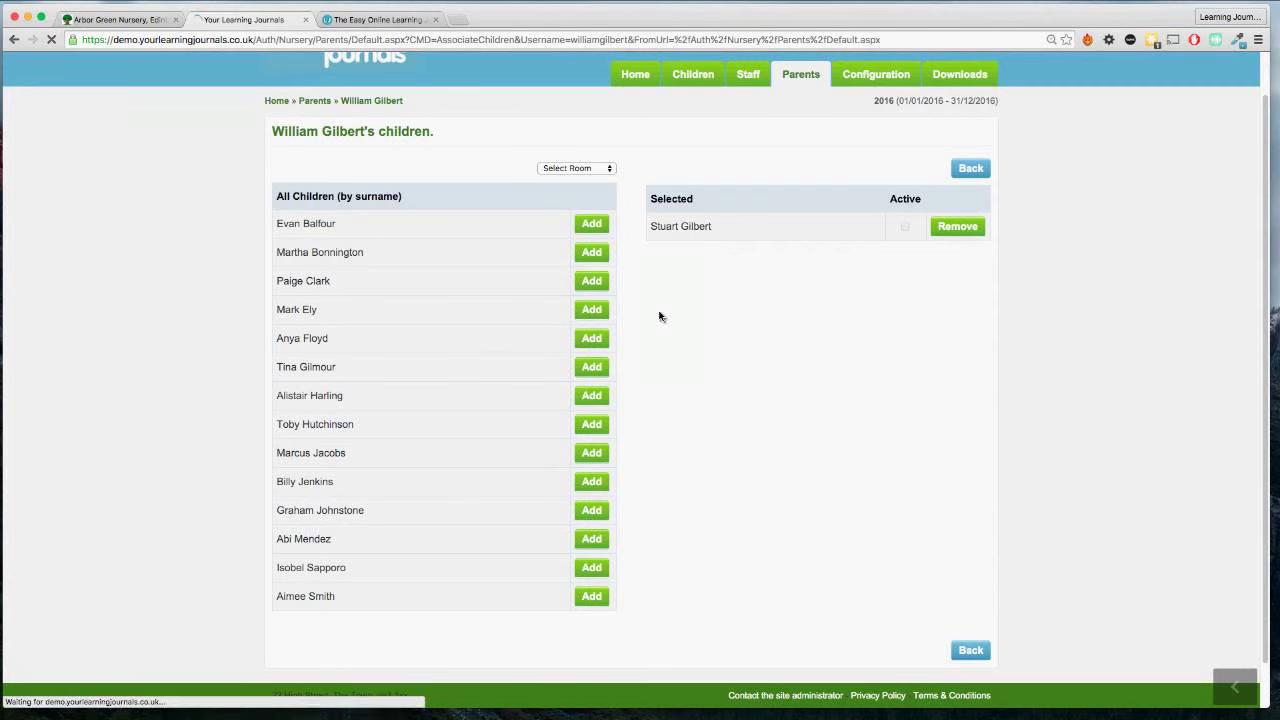
left_click(592, 225)
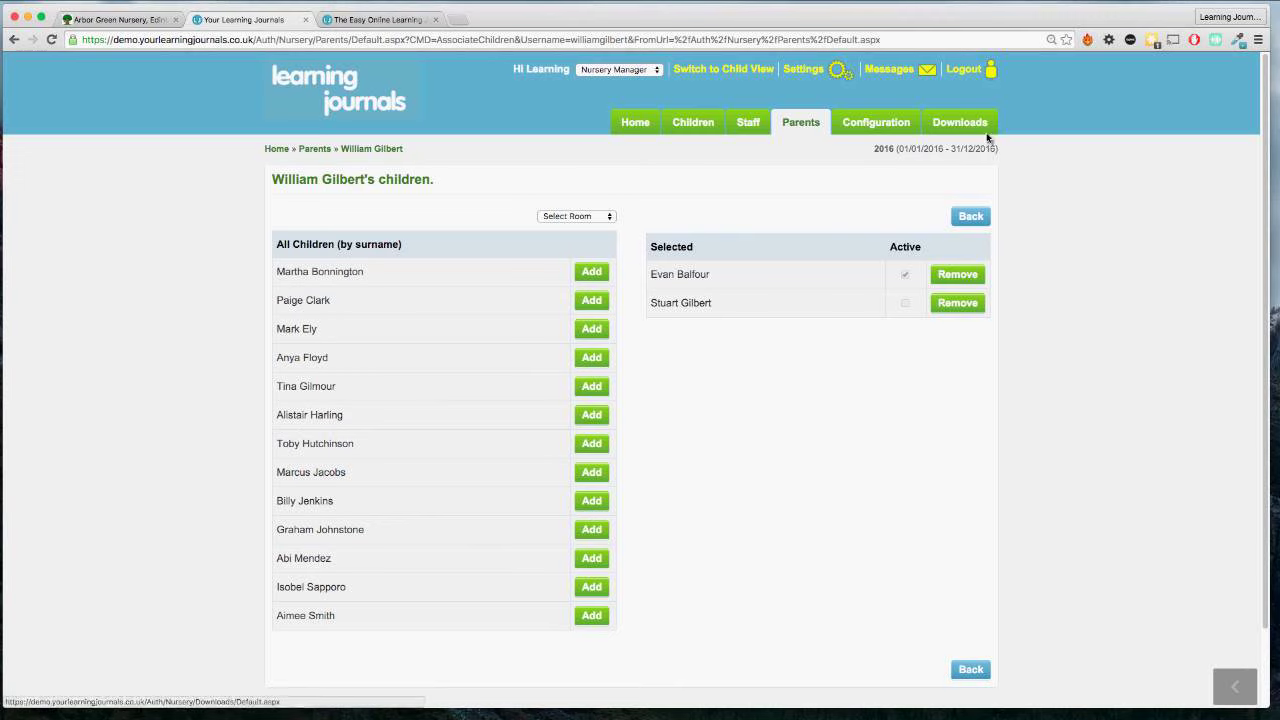
Open the nursery's configuration overview and examine its rooms, parent contributions and available settings.
left_click(858, 128)
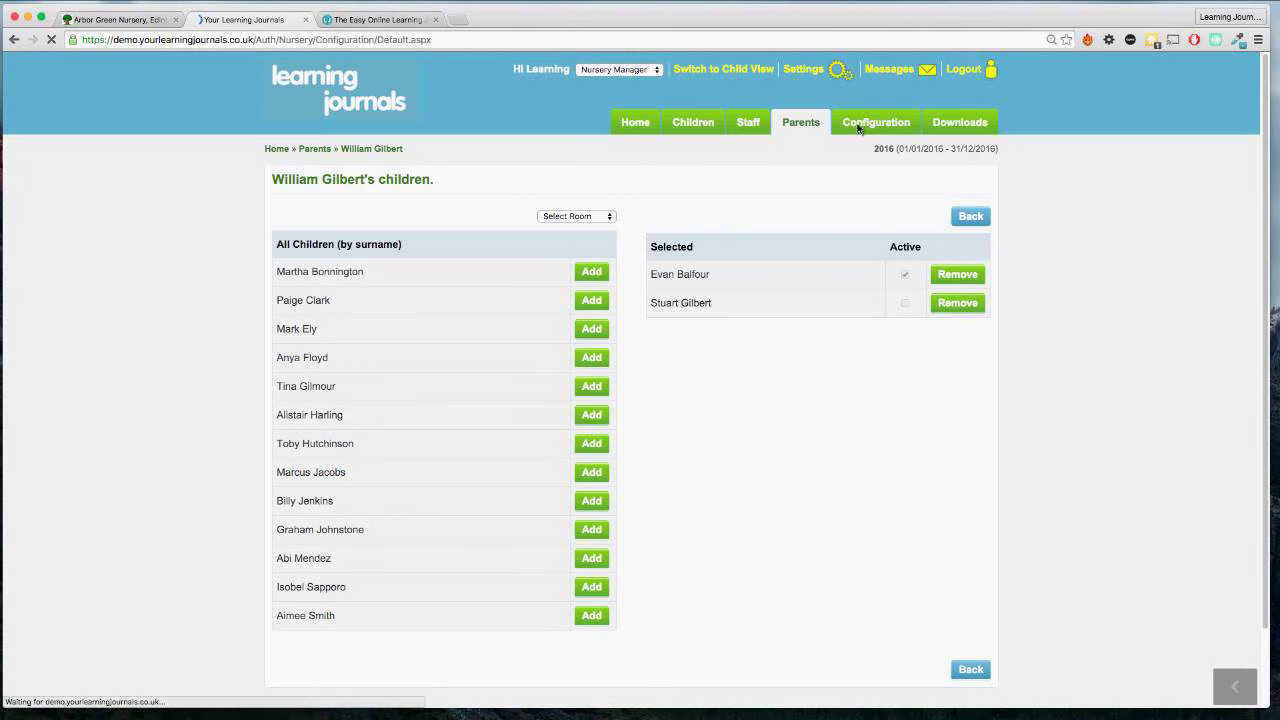
left_click_drag(588, 304, 749, 357)
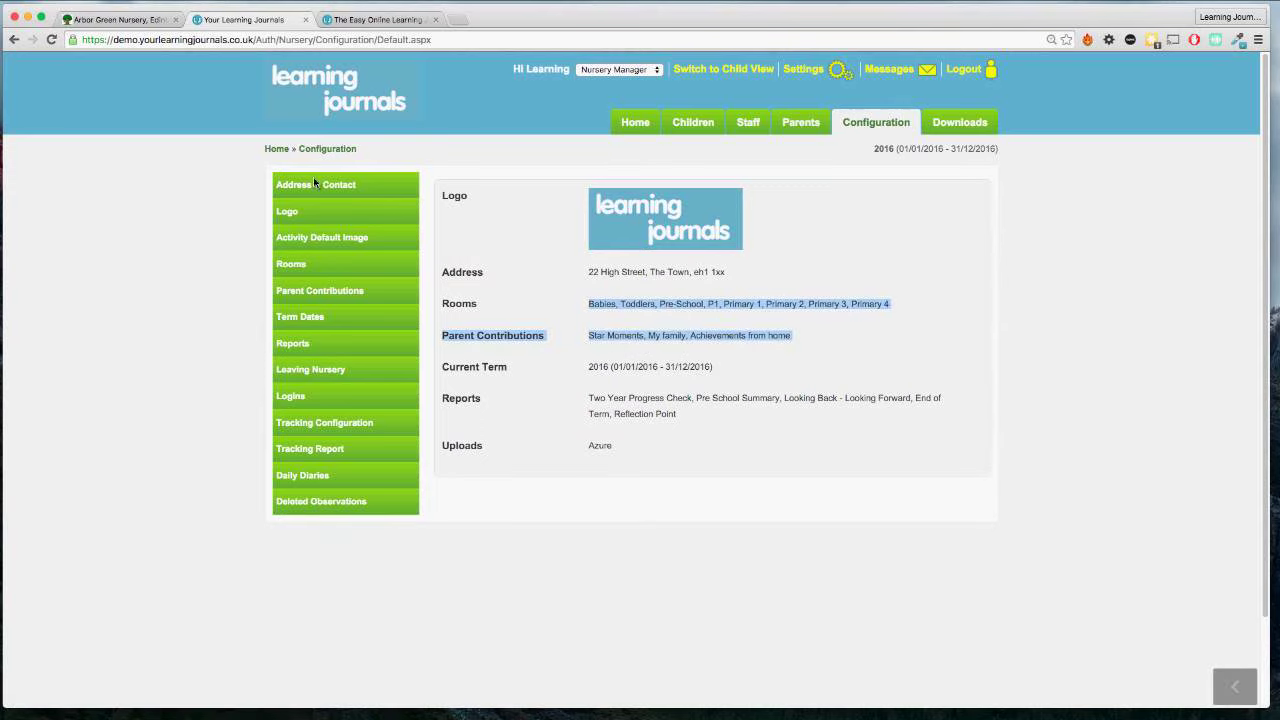
scroll(366, 510, "down", 1)
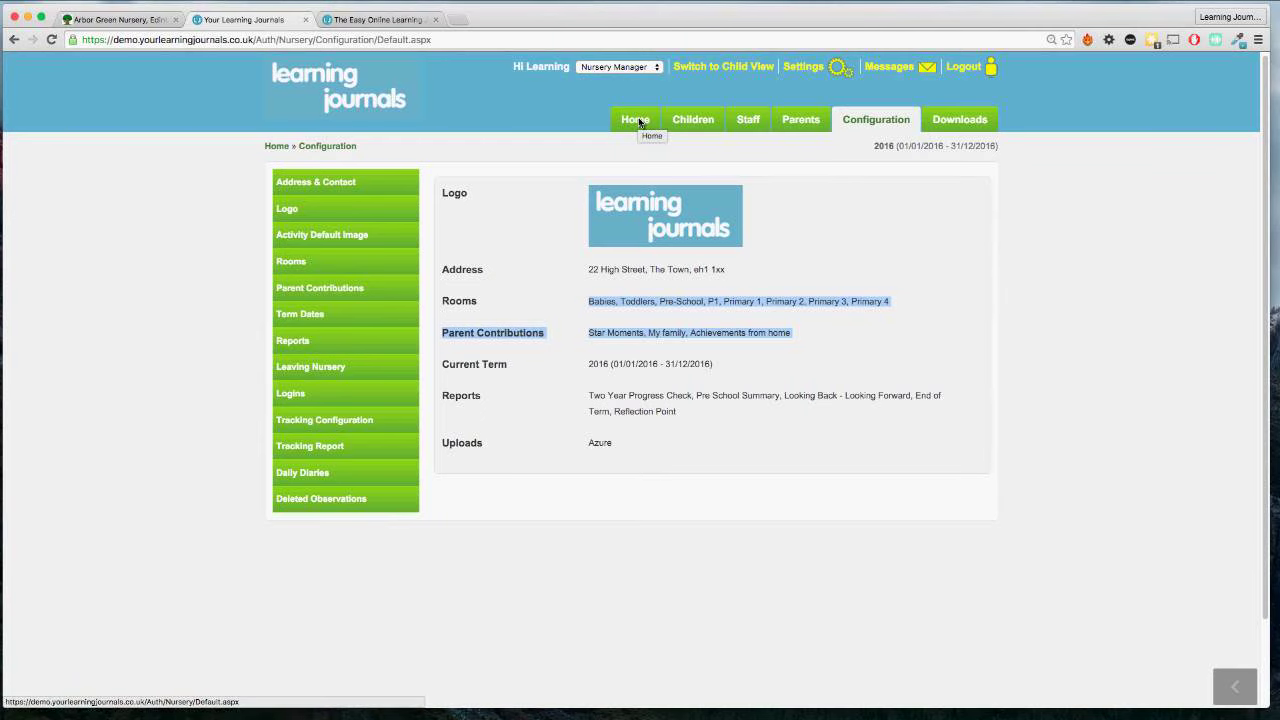
Switch to the Learning Journals public website and view its contact form and the Free Trial sign-up form.
left_click(347, 21)
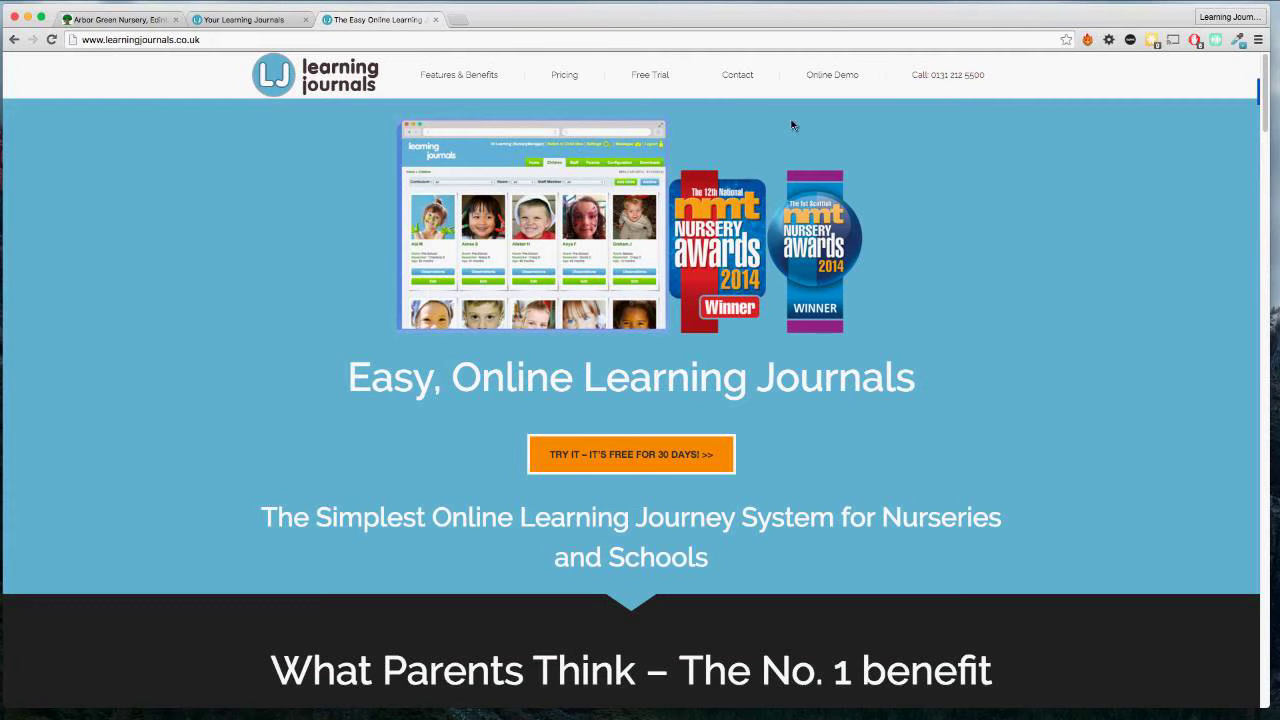
left_click(751, 81)
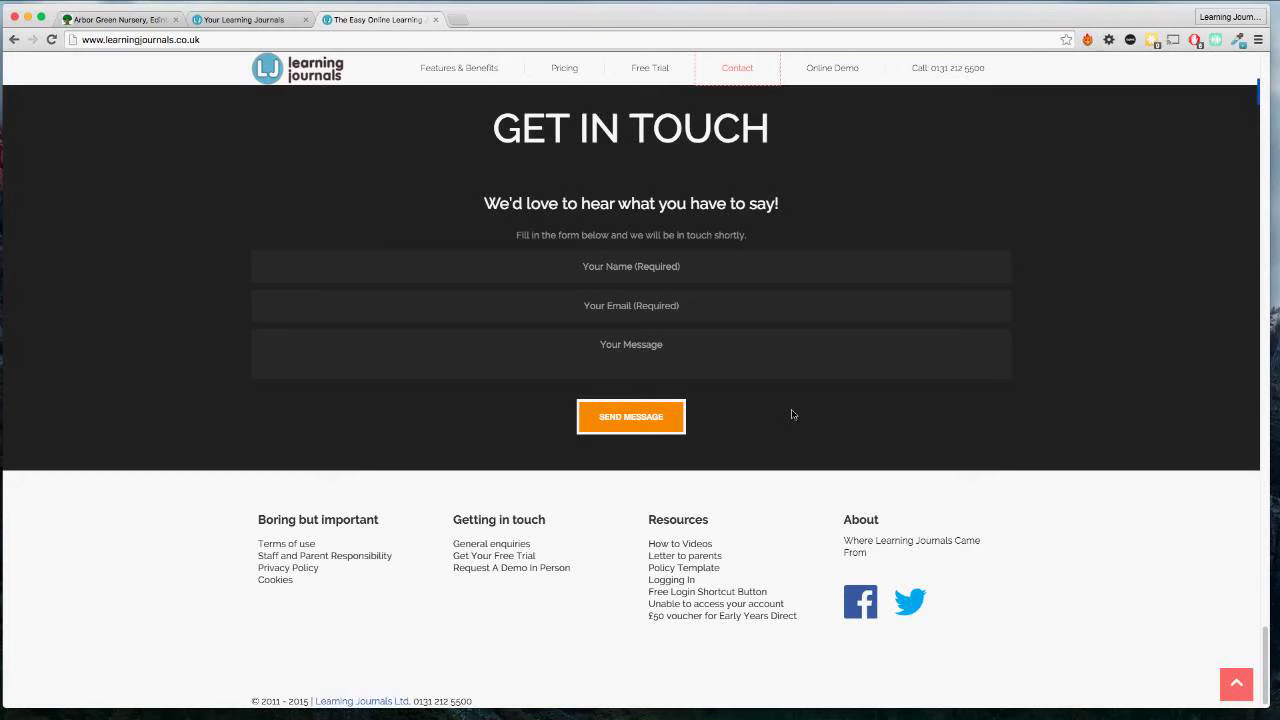
left_click(650, 72)
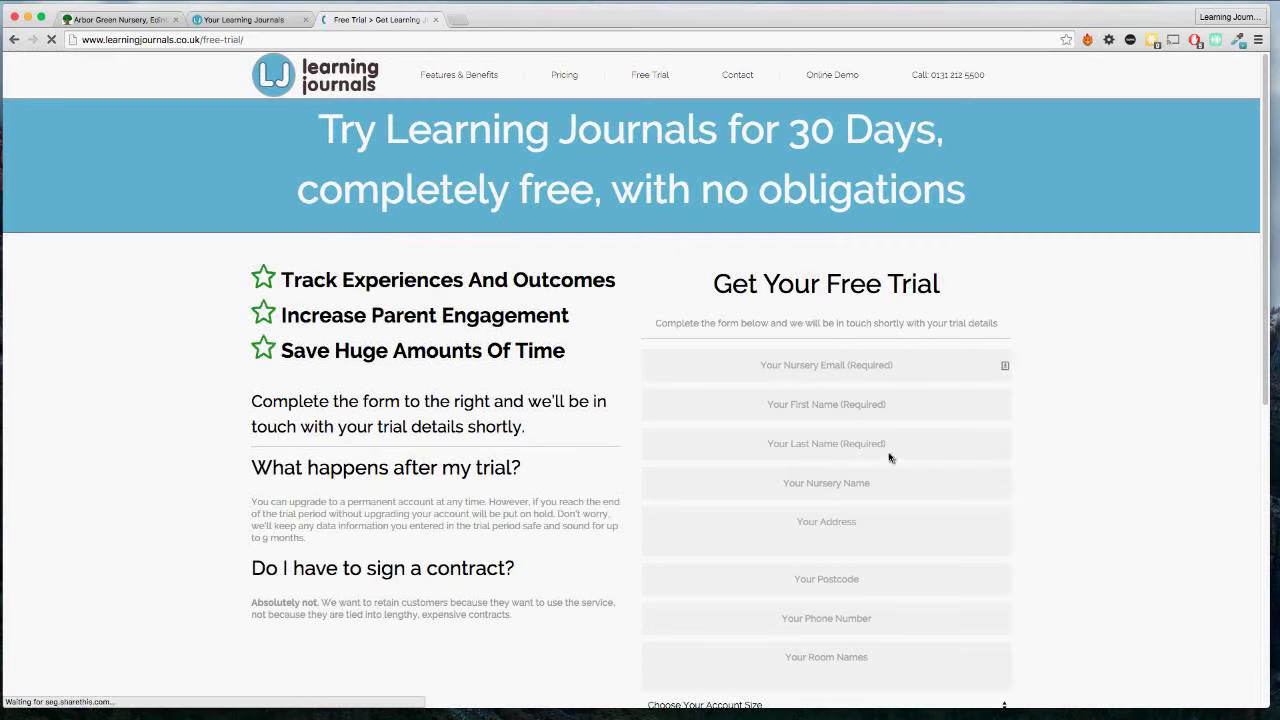
scroll(935, 459, "down", 2)
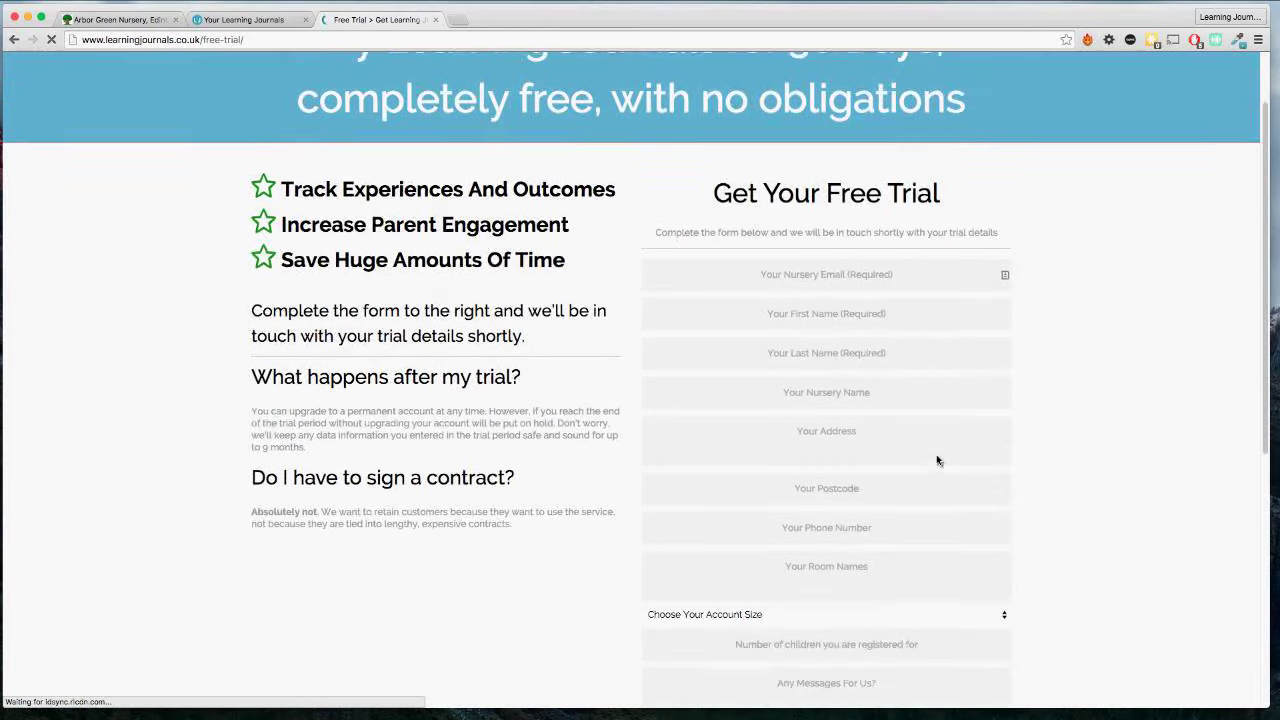
scroll(937, 460, "down", 1)
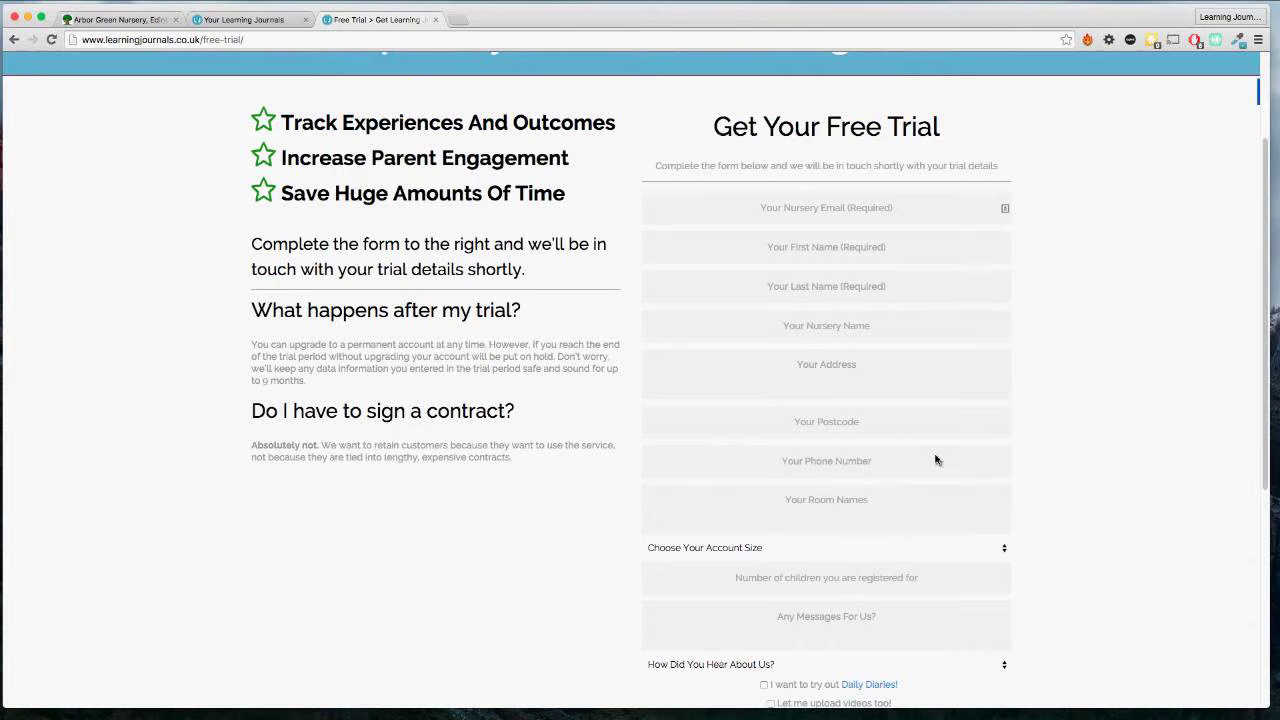
scroll(936, 458, "up", 1)
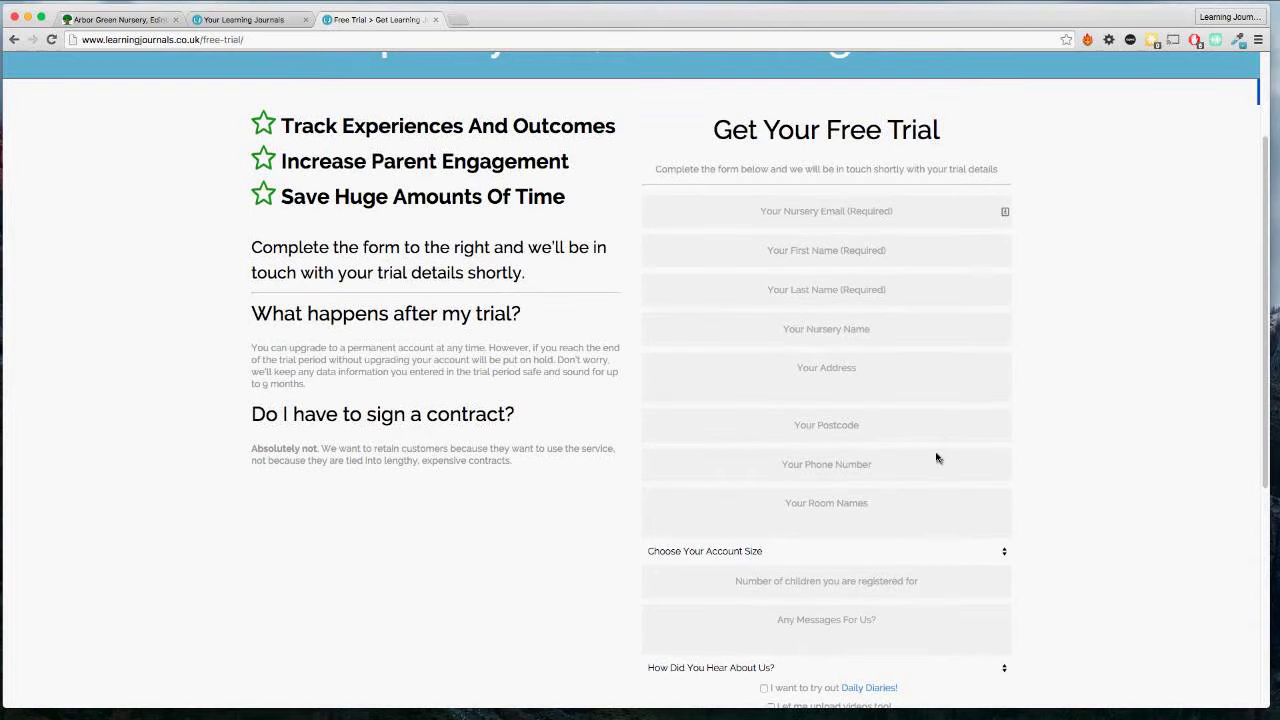
scroll(936, 458, "up", 3)
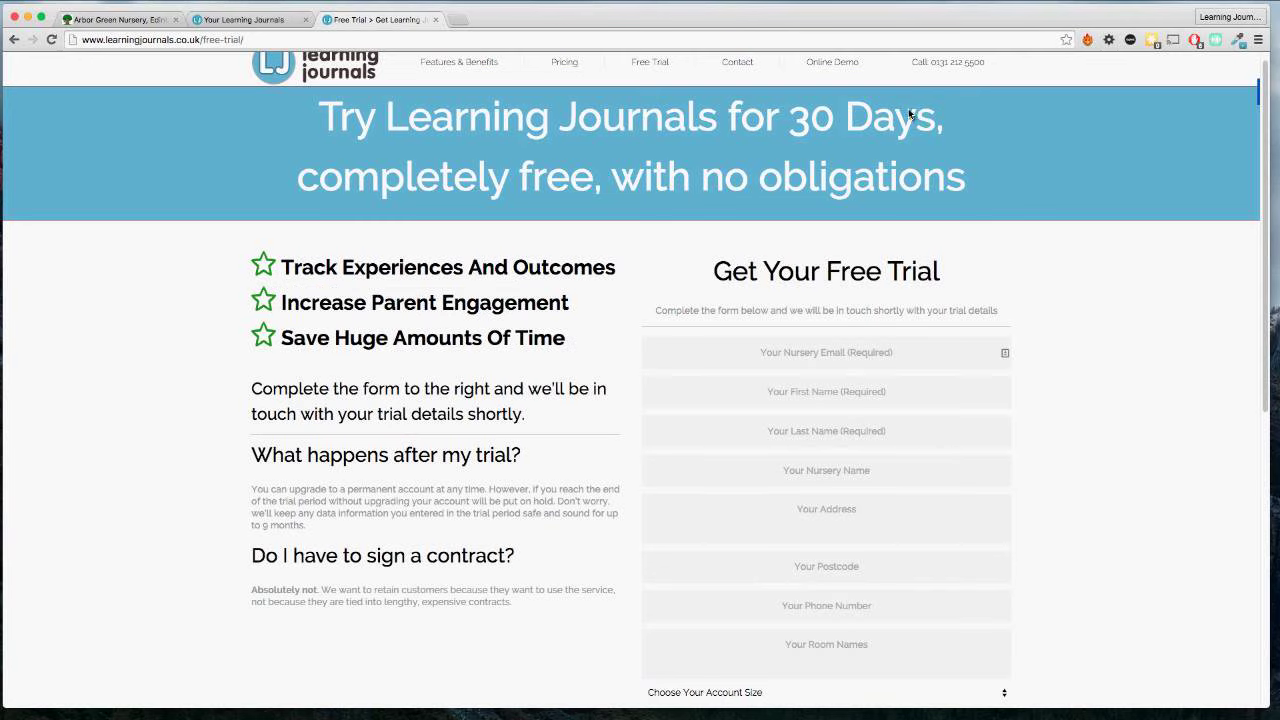
Open the website's pricing section and highlight the yearly price for Medium-Large Nurseries.
scroll(849, 197, "up", 1)
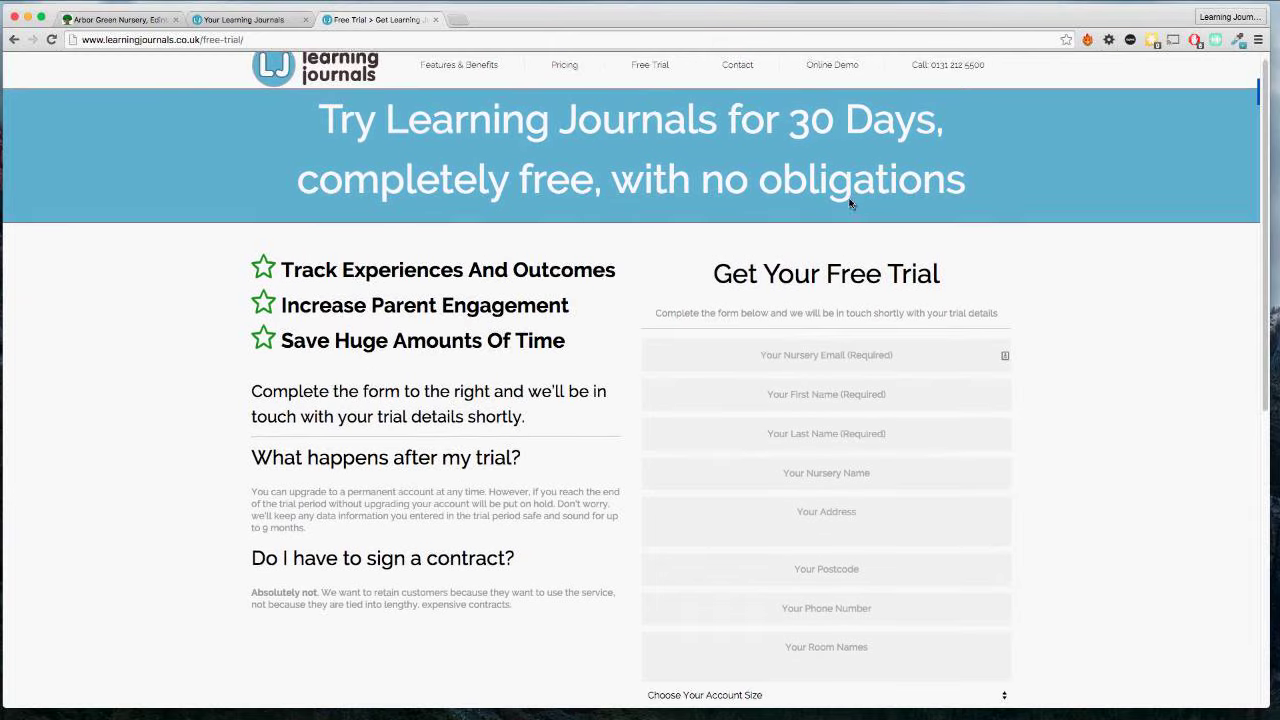
scroll(849, 203, "up", 1)
left_click(578, 86)
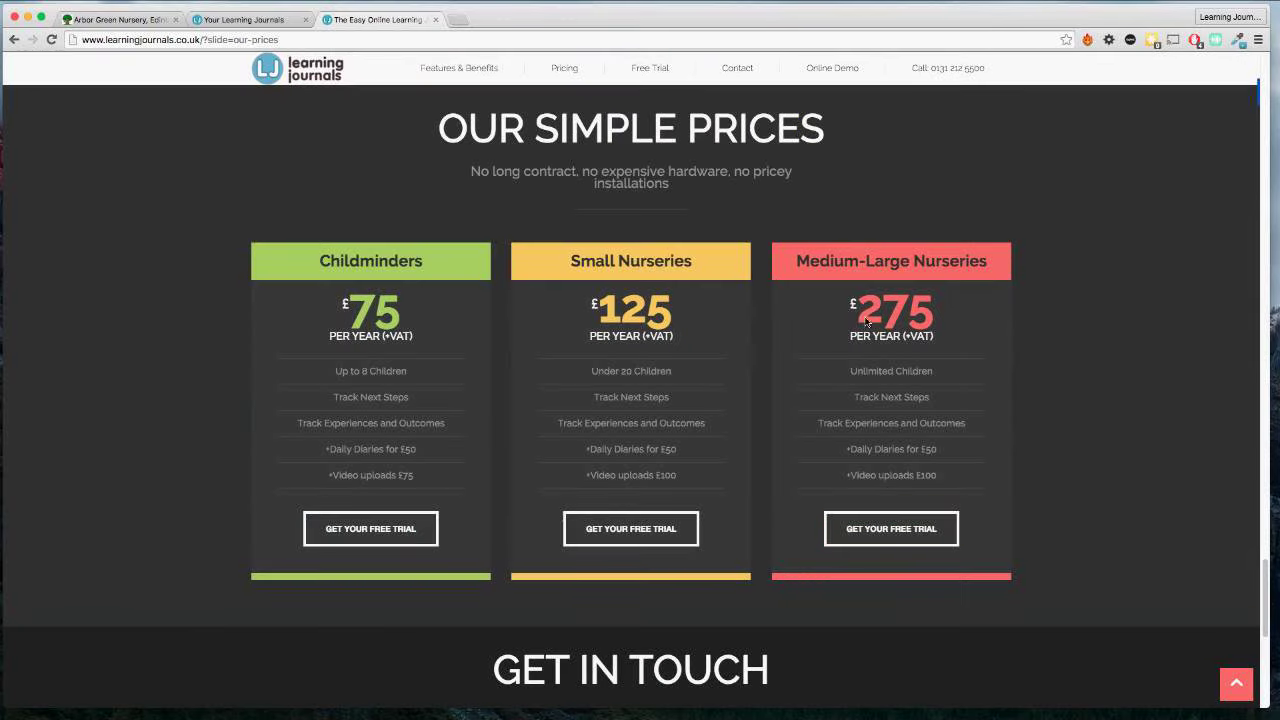
left_click_drag(862, 314, 937, 317)
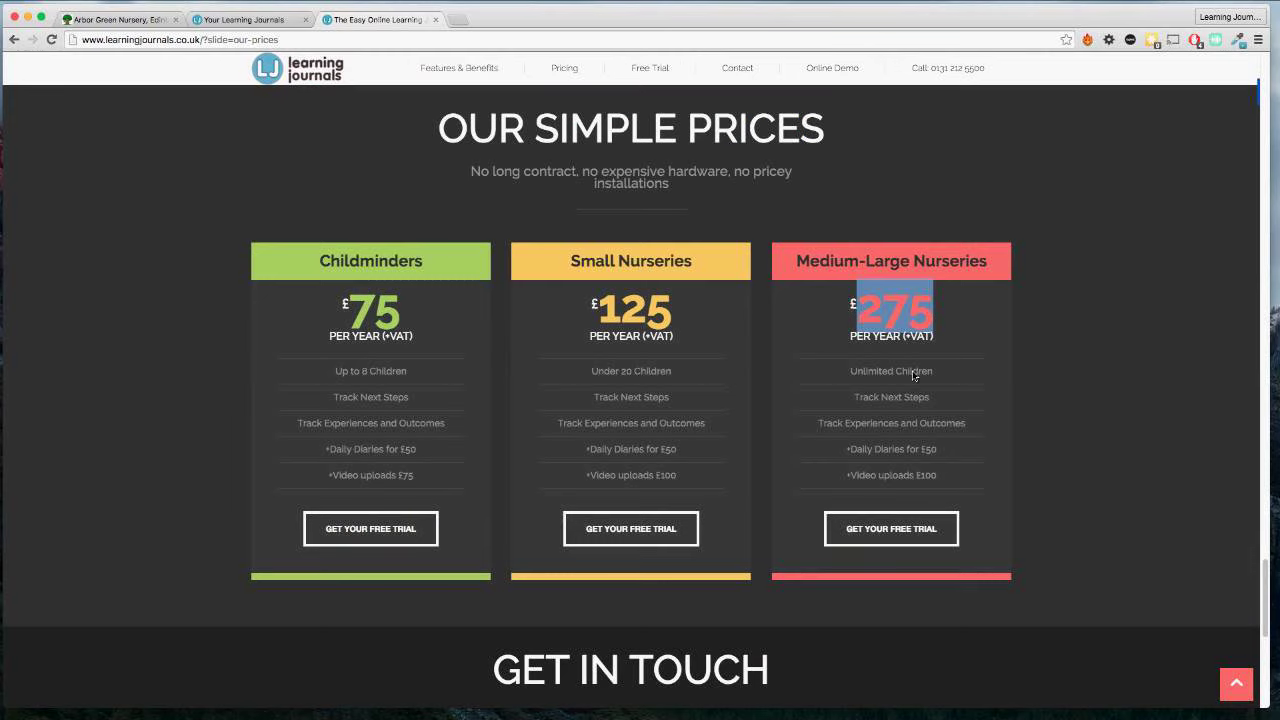
Highlight the yearly prices for Small Nurseries and Childminders, and return to the beginning of the home page.
left_click(666, 262)
scroll(676, 313, "up", 1)
left_click_drag(676, 313, 598, 316)
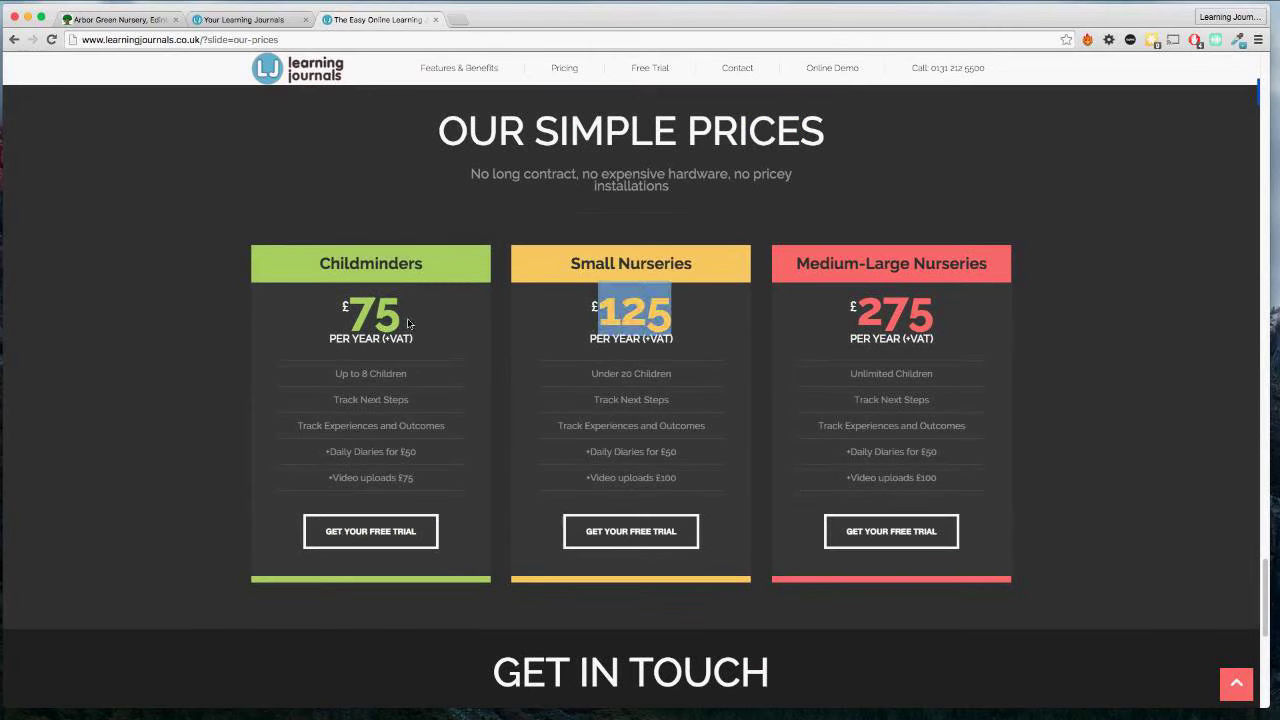
left_click_drag(408, 322, 352, 320)
double_click(328, 264)
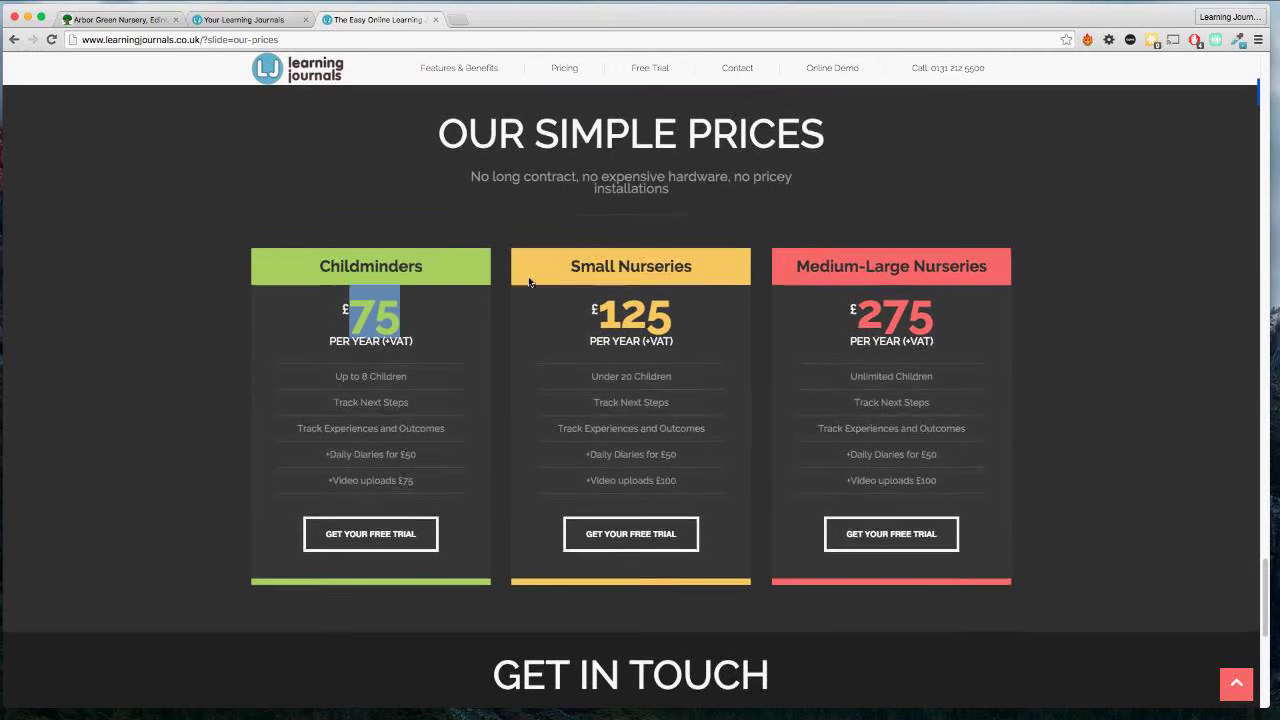
scroll(529, 283, "up", 1)
scroll(528, 276, "up", 15)
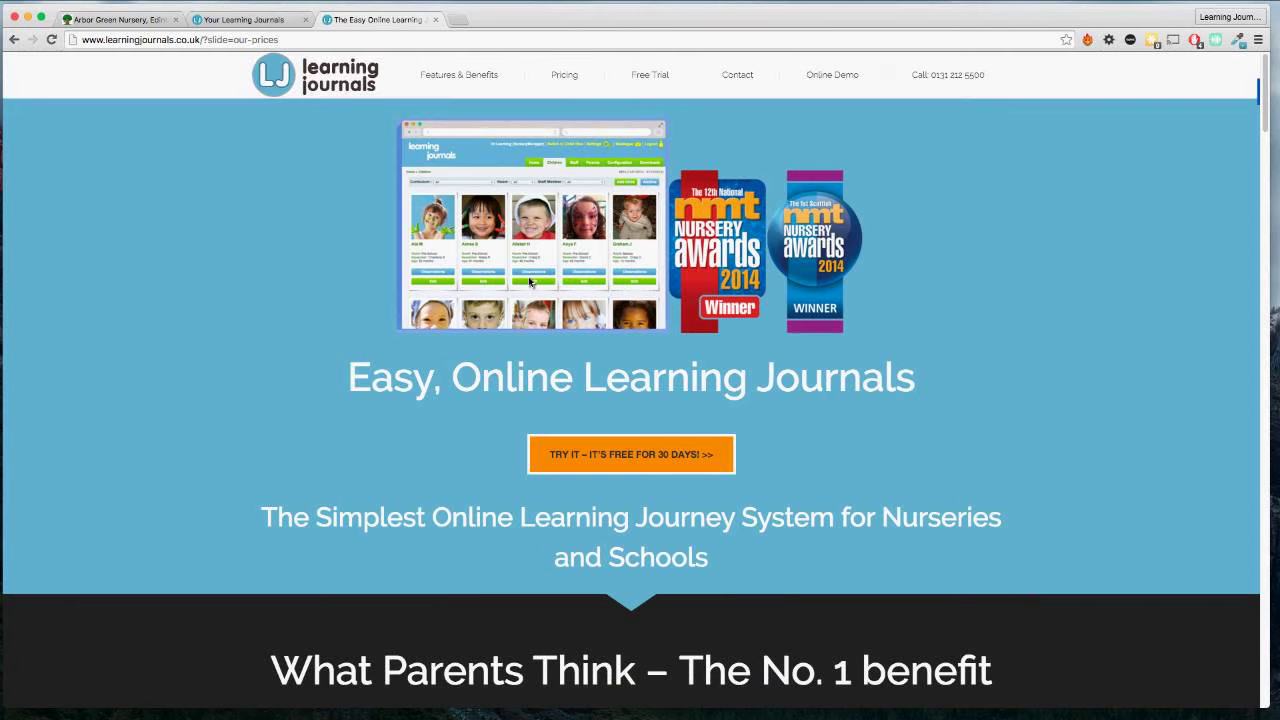